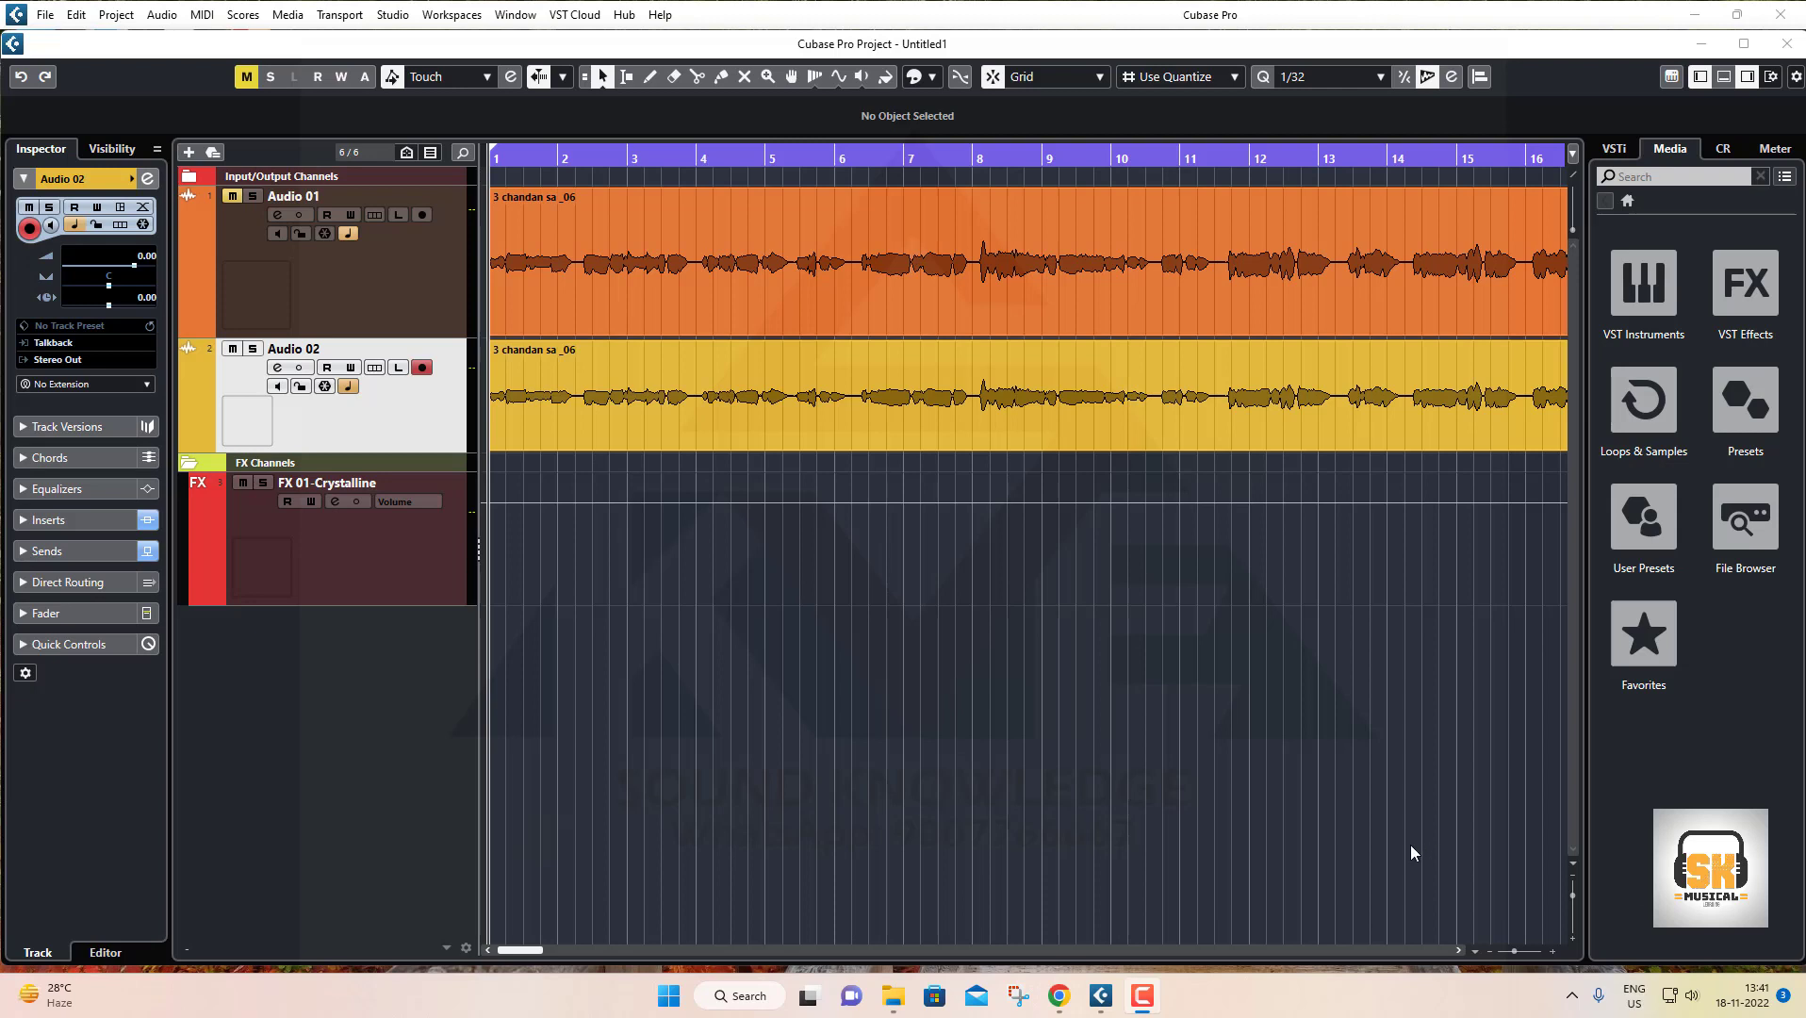
Open the smartComp2 insert of the Audio 01 track and place its window clear of the track list
drag(529, 165, 439, 134)
click(377, 285)
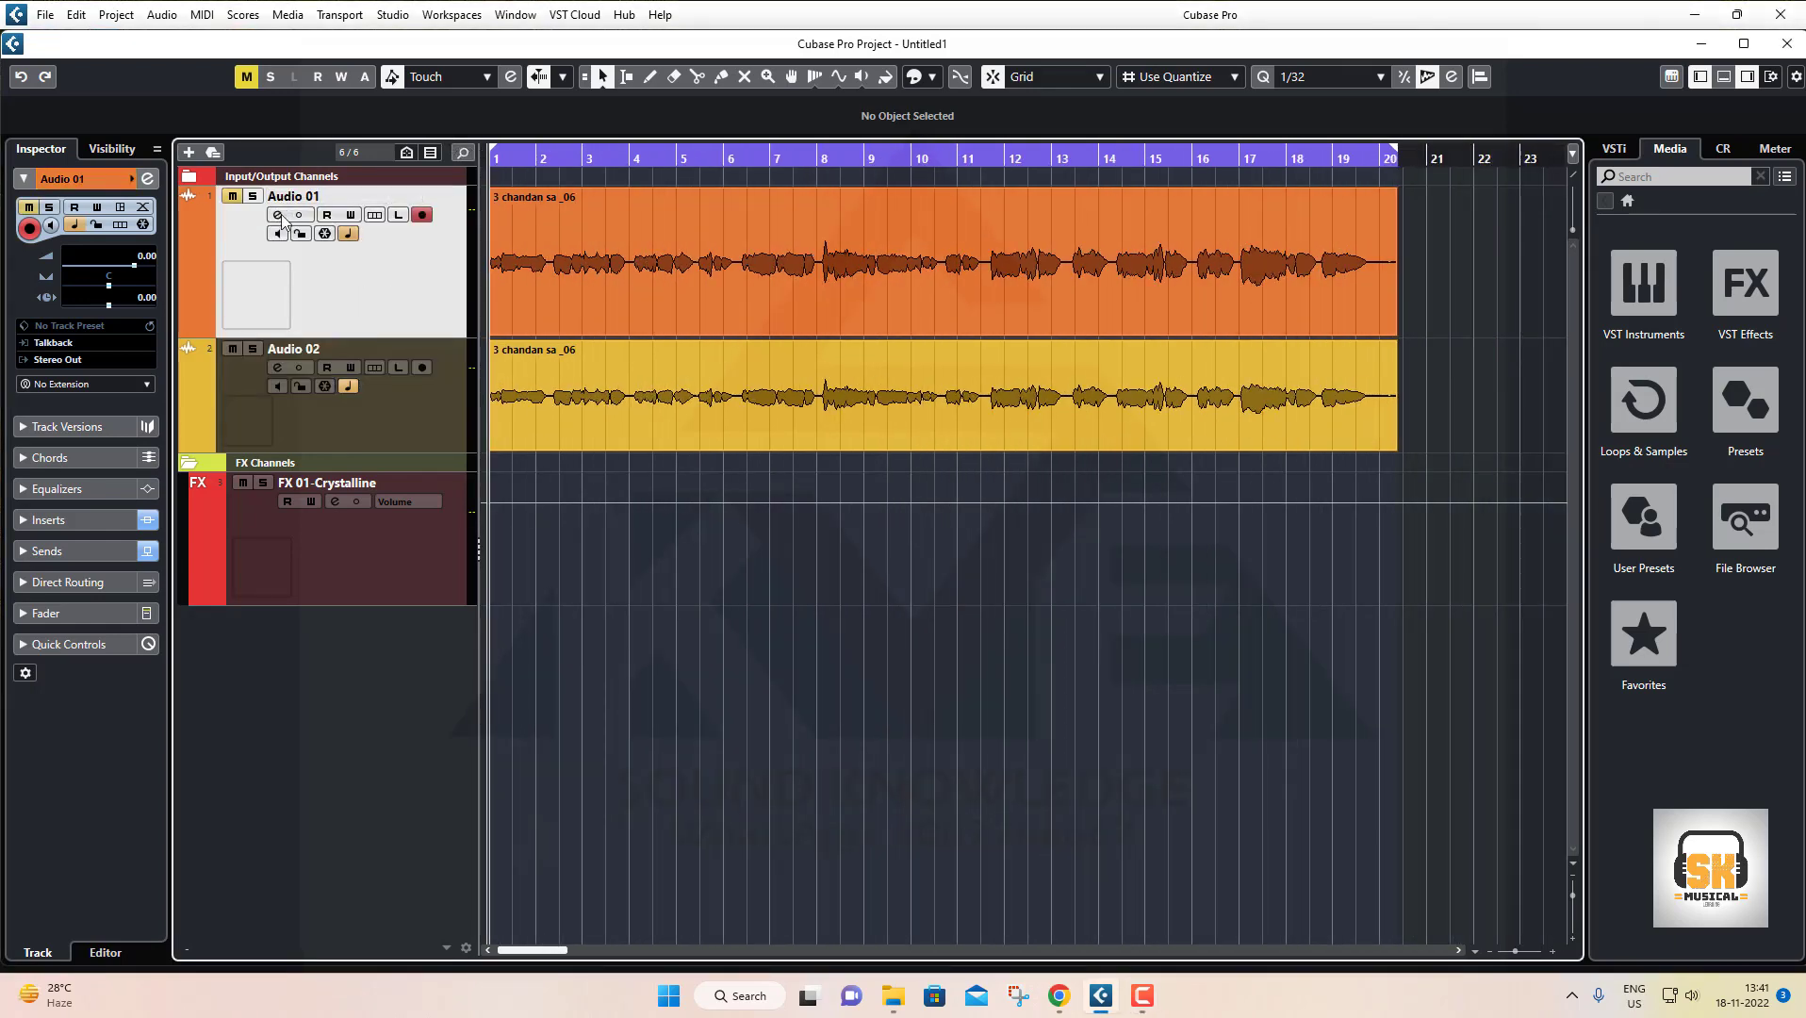
click(277, 214)
click(479, 509)
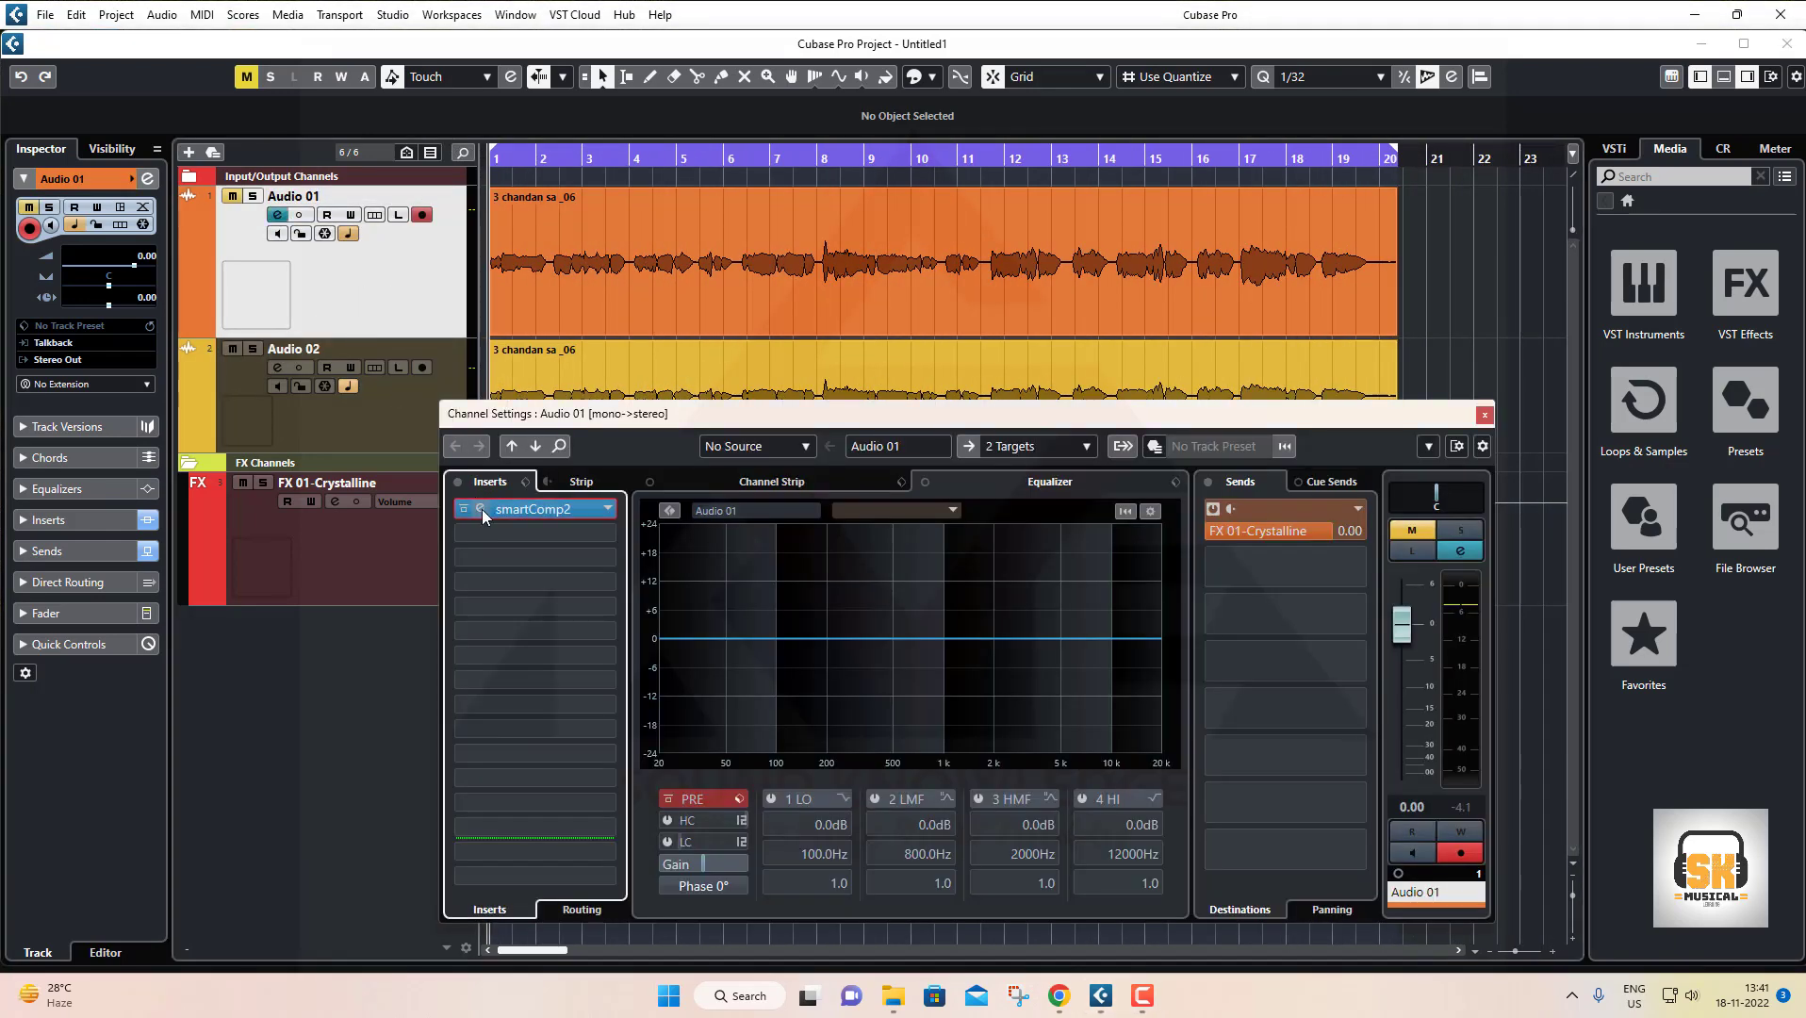
drag(895, 178, 687, 176)
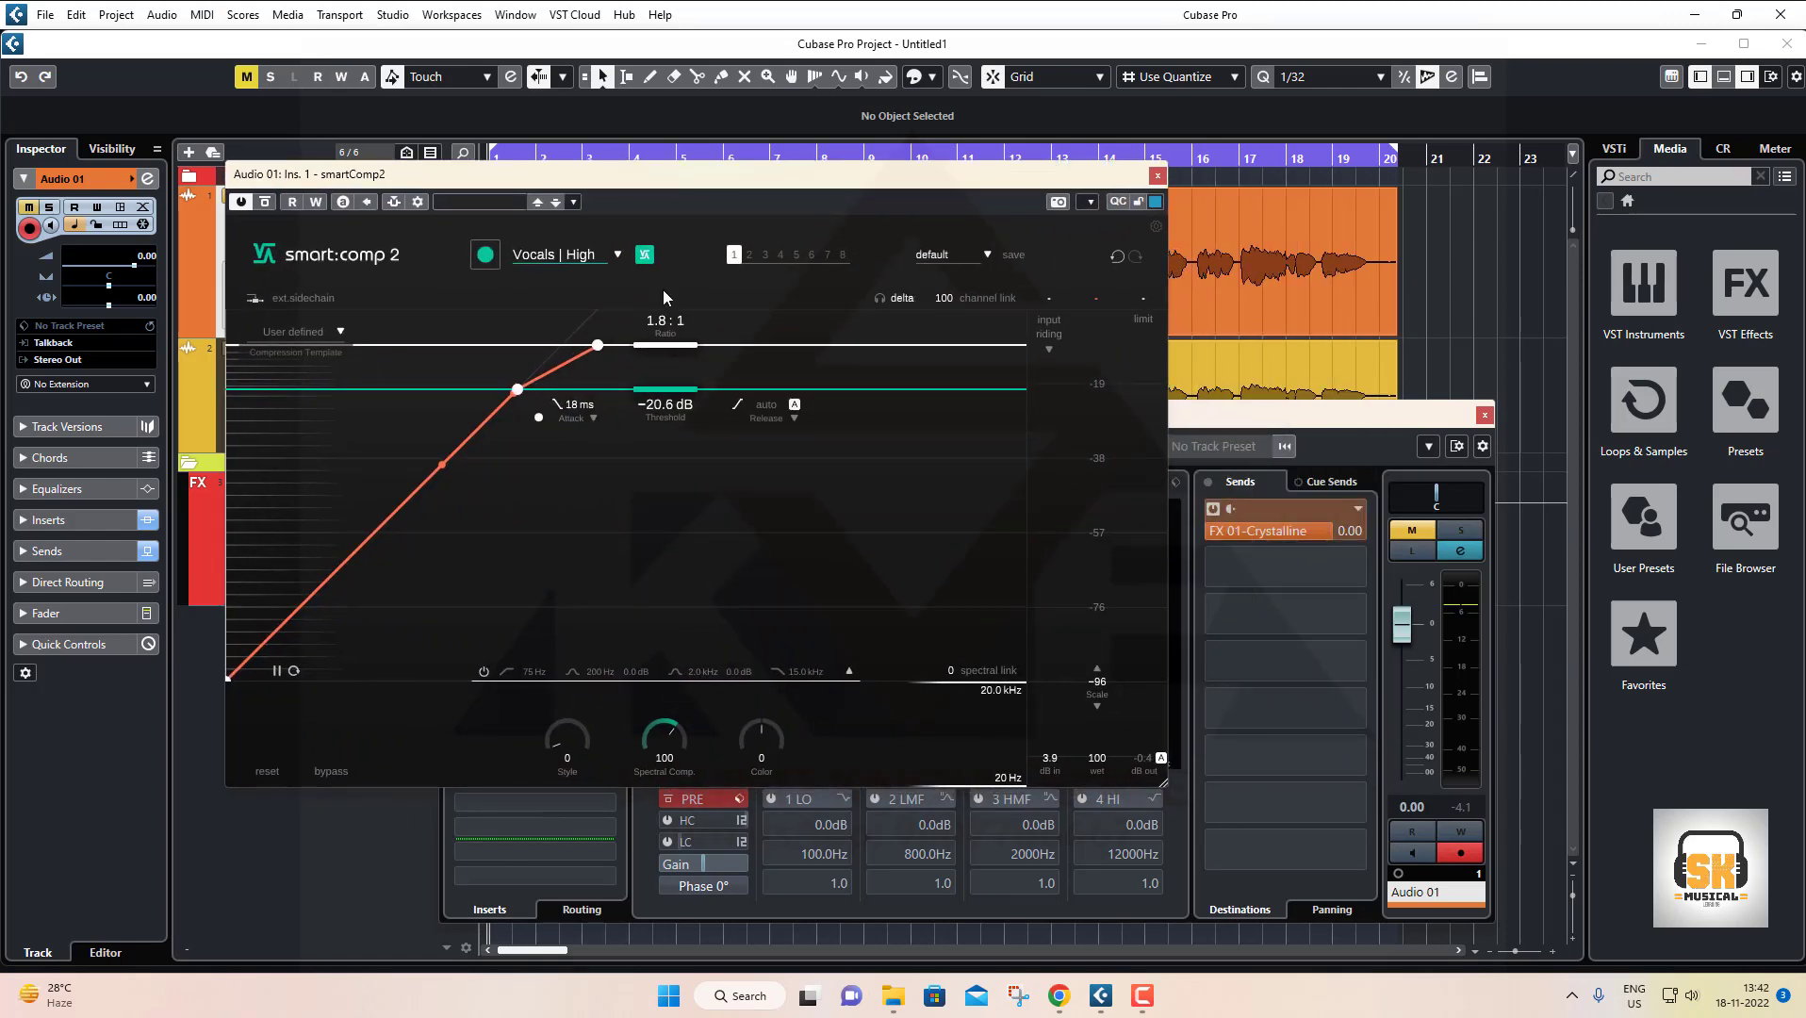
click(1484, 415)
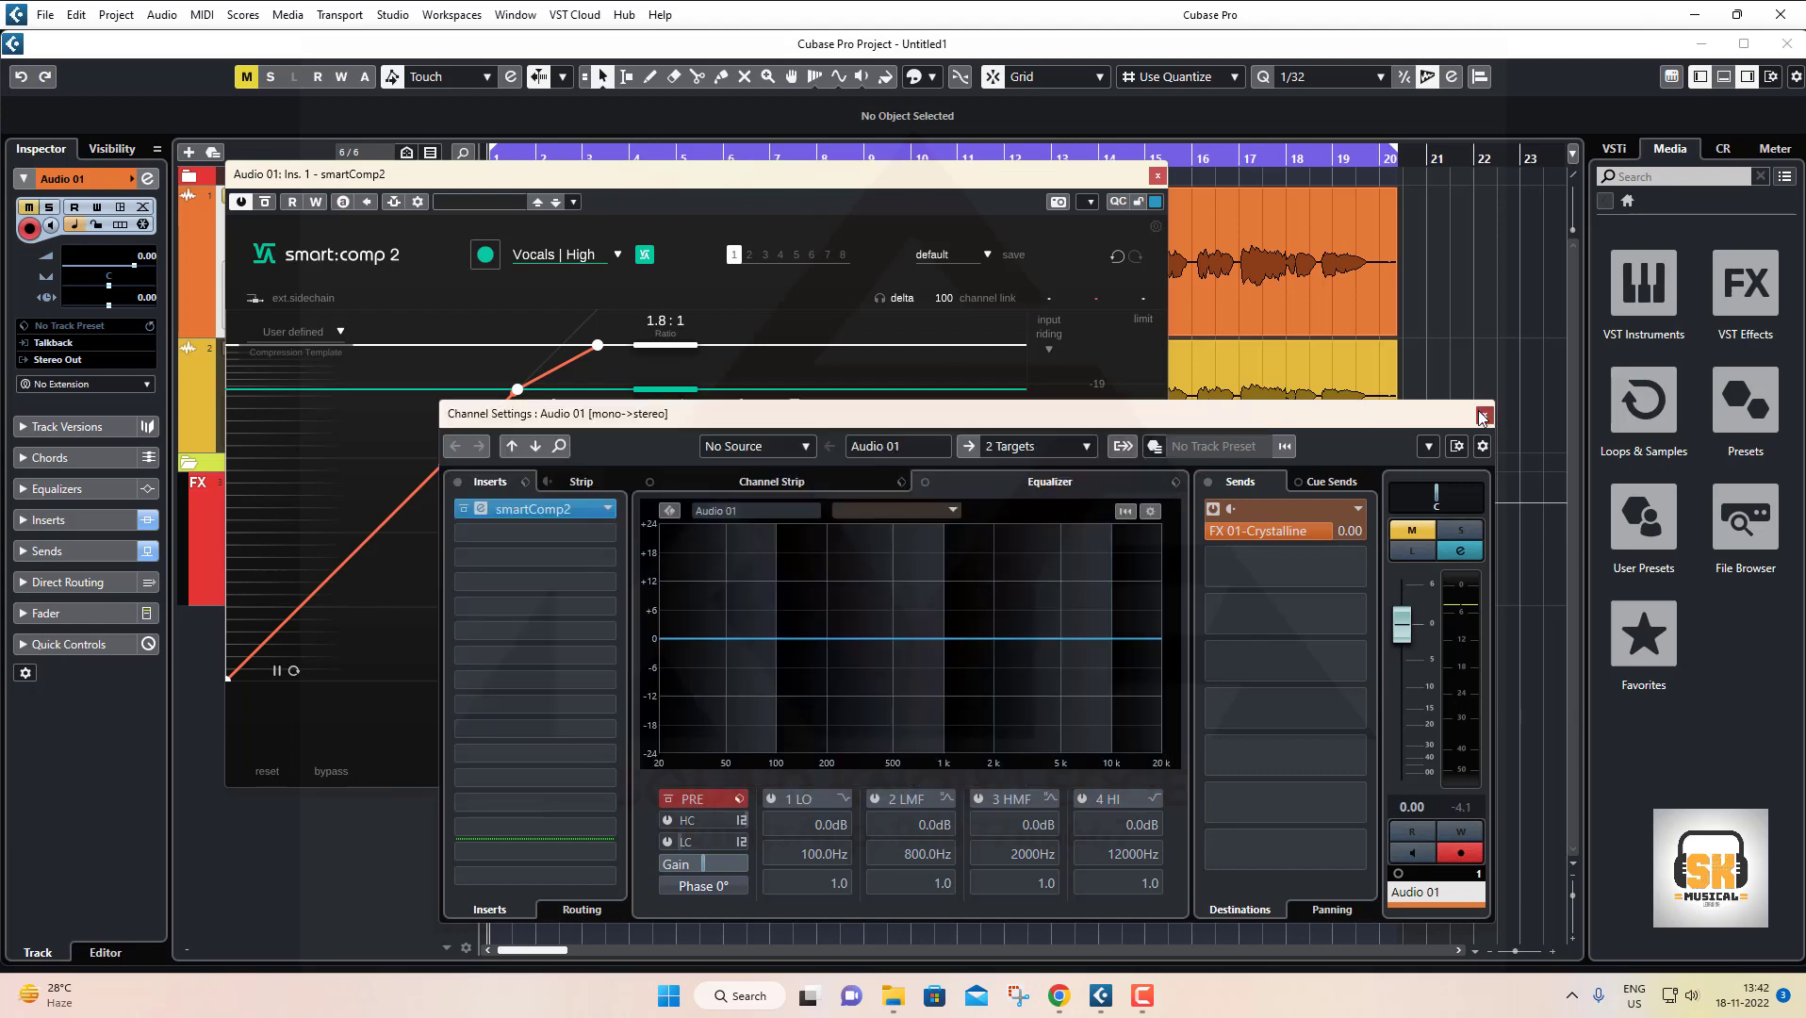
drag(825, 174, 1302, 320)
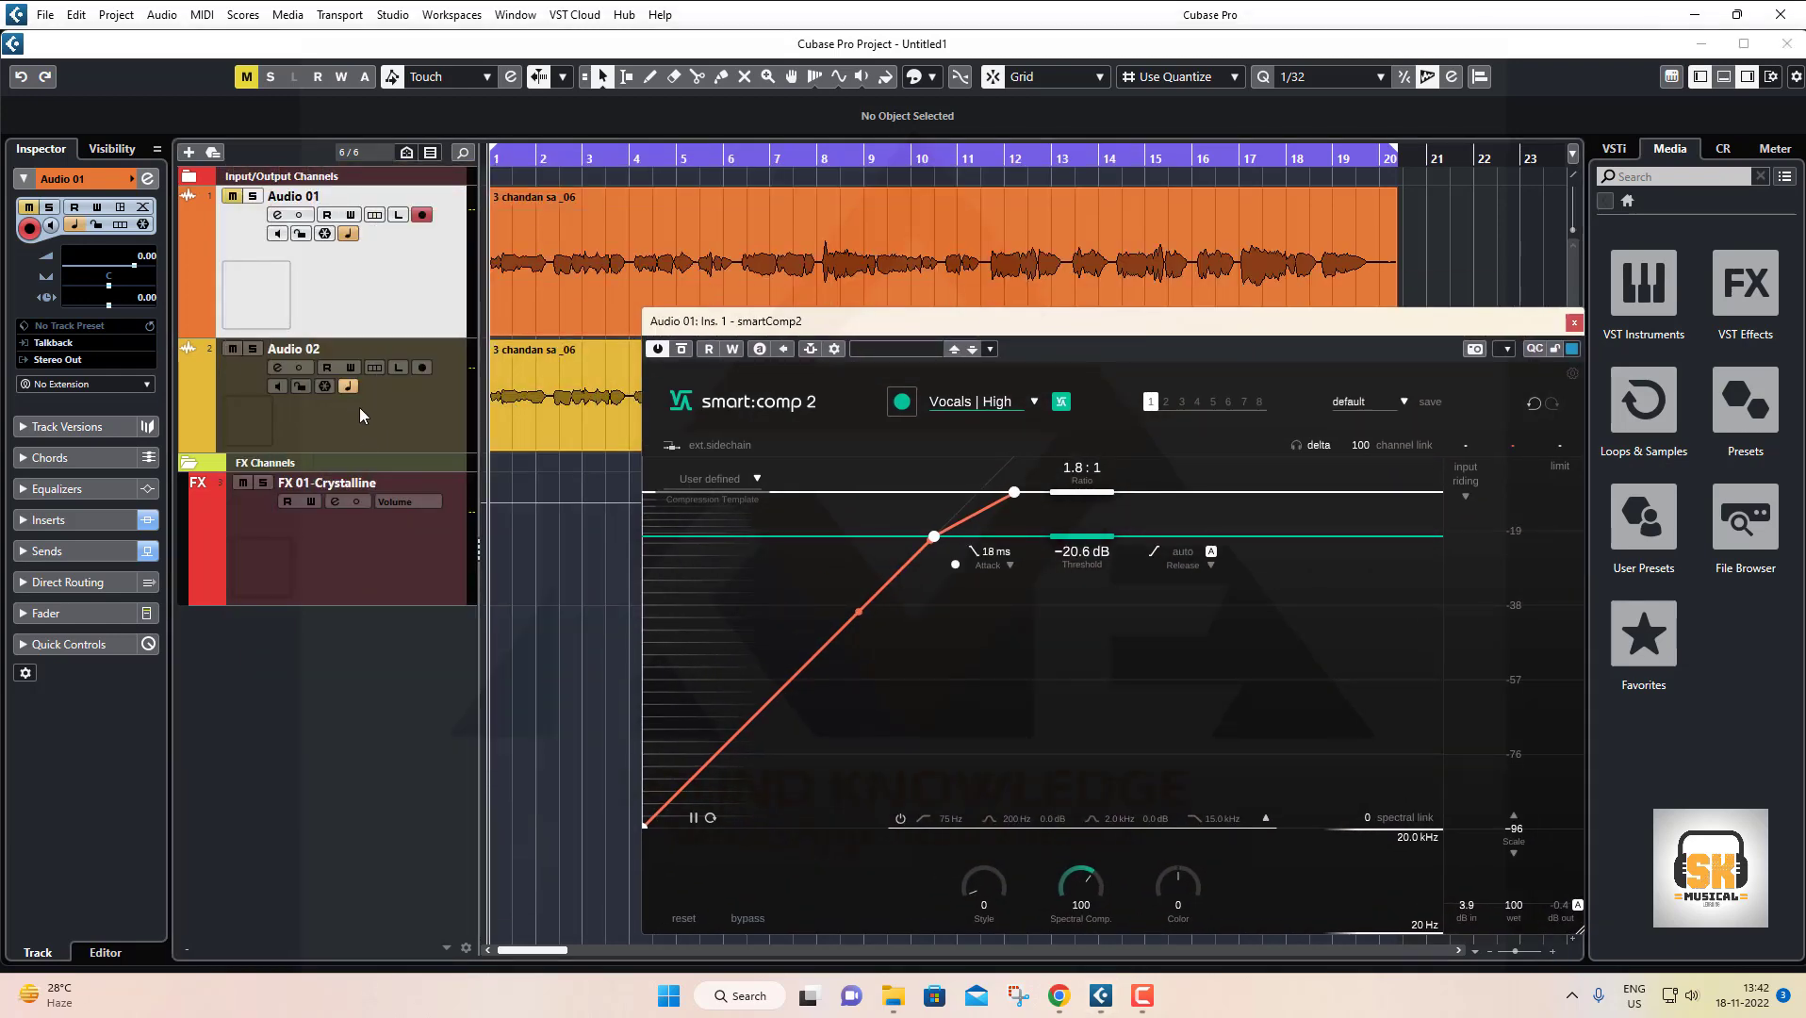
Open the Black Box Analog Design HG-2 insert of Audio 02 and arrange it next to the smartComp2 window
click(276, 369)
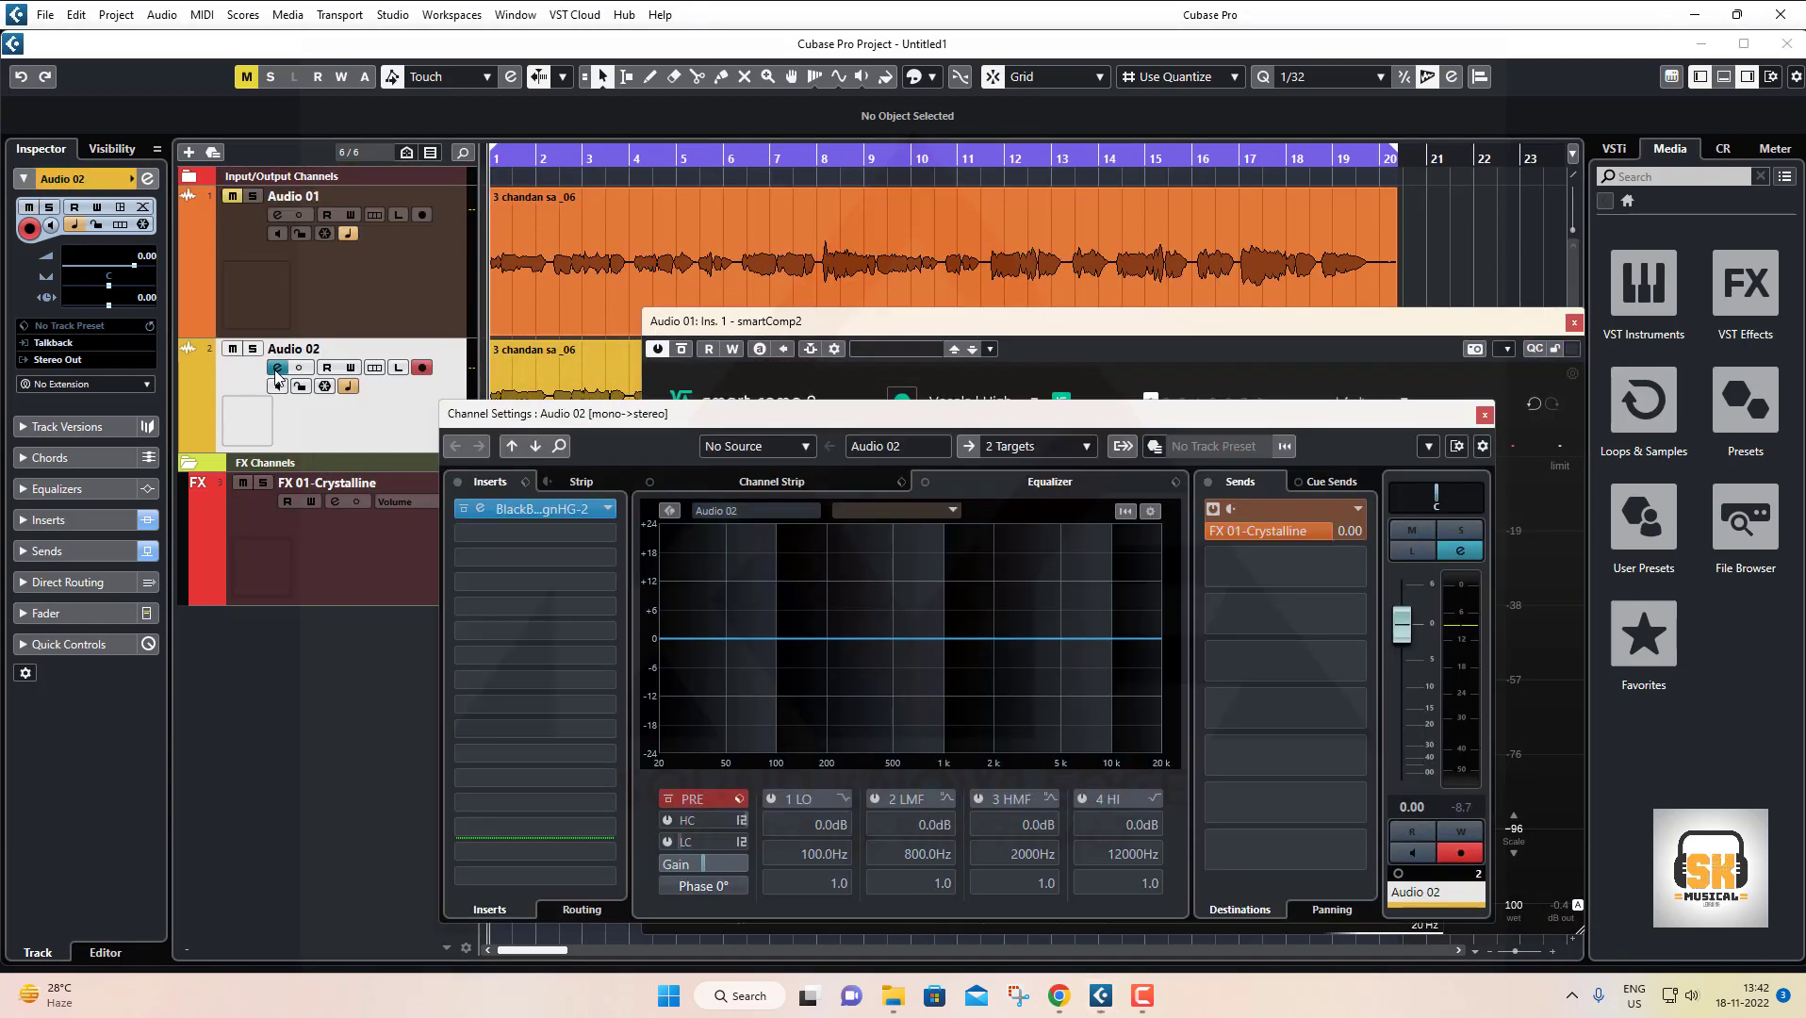
click(481, 508)
drag(942, 419, 602, 232)
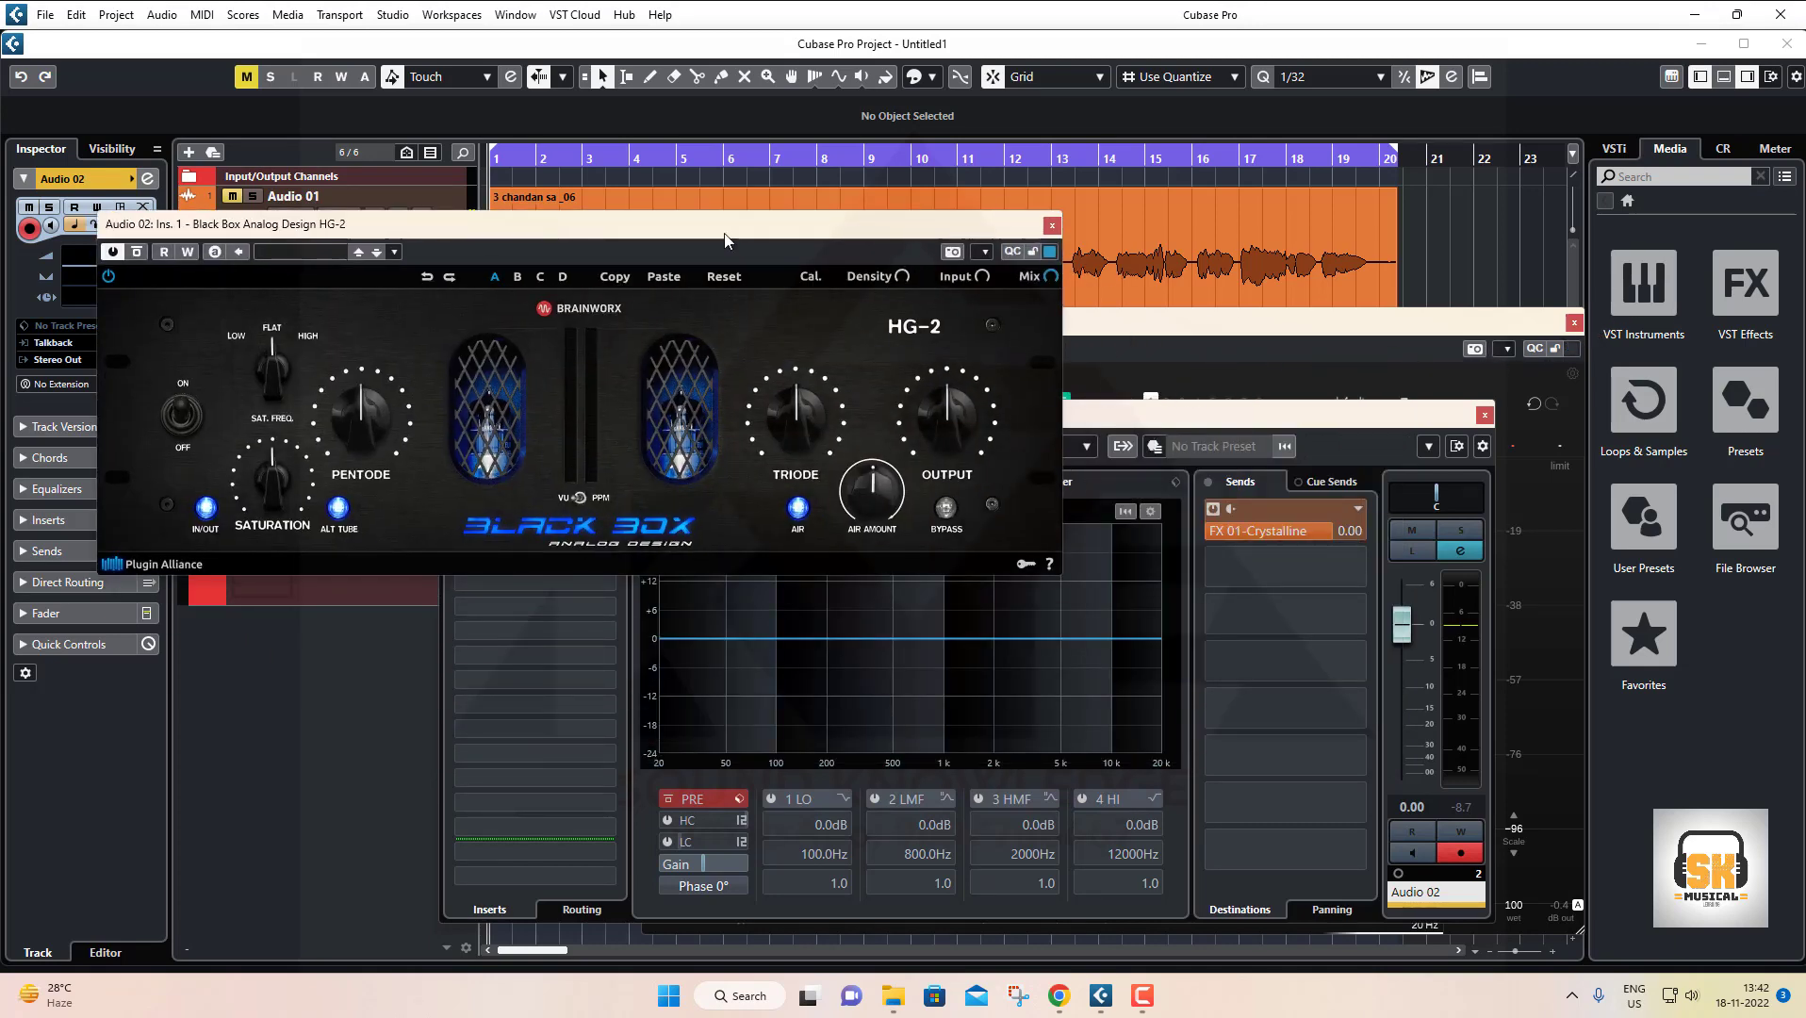
drag(715, 230, 689, 508)
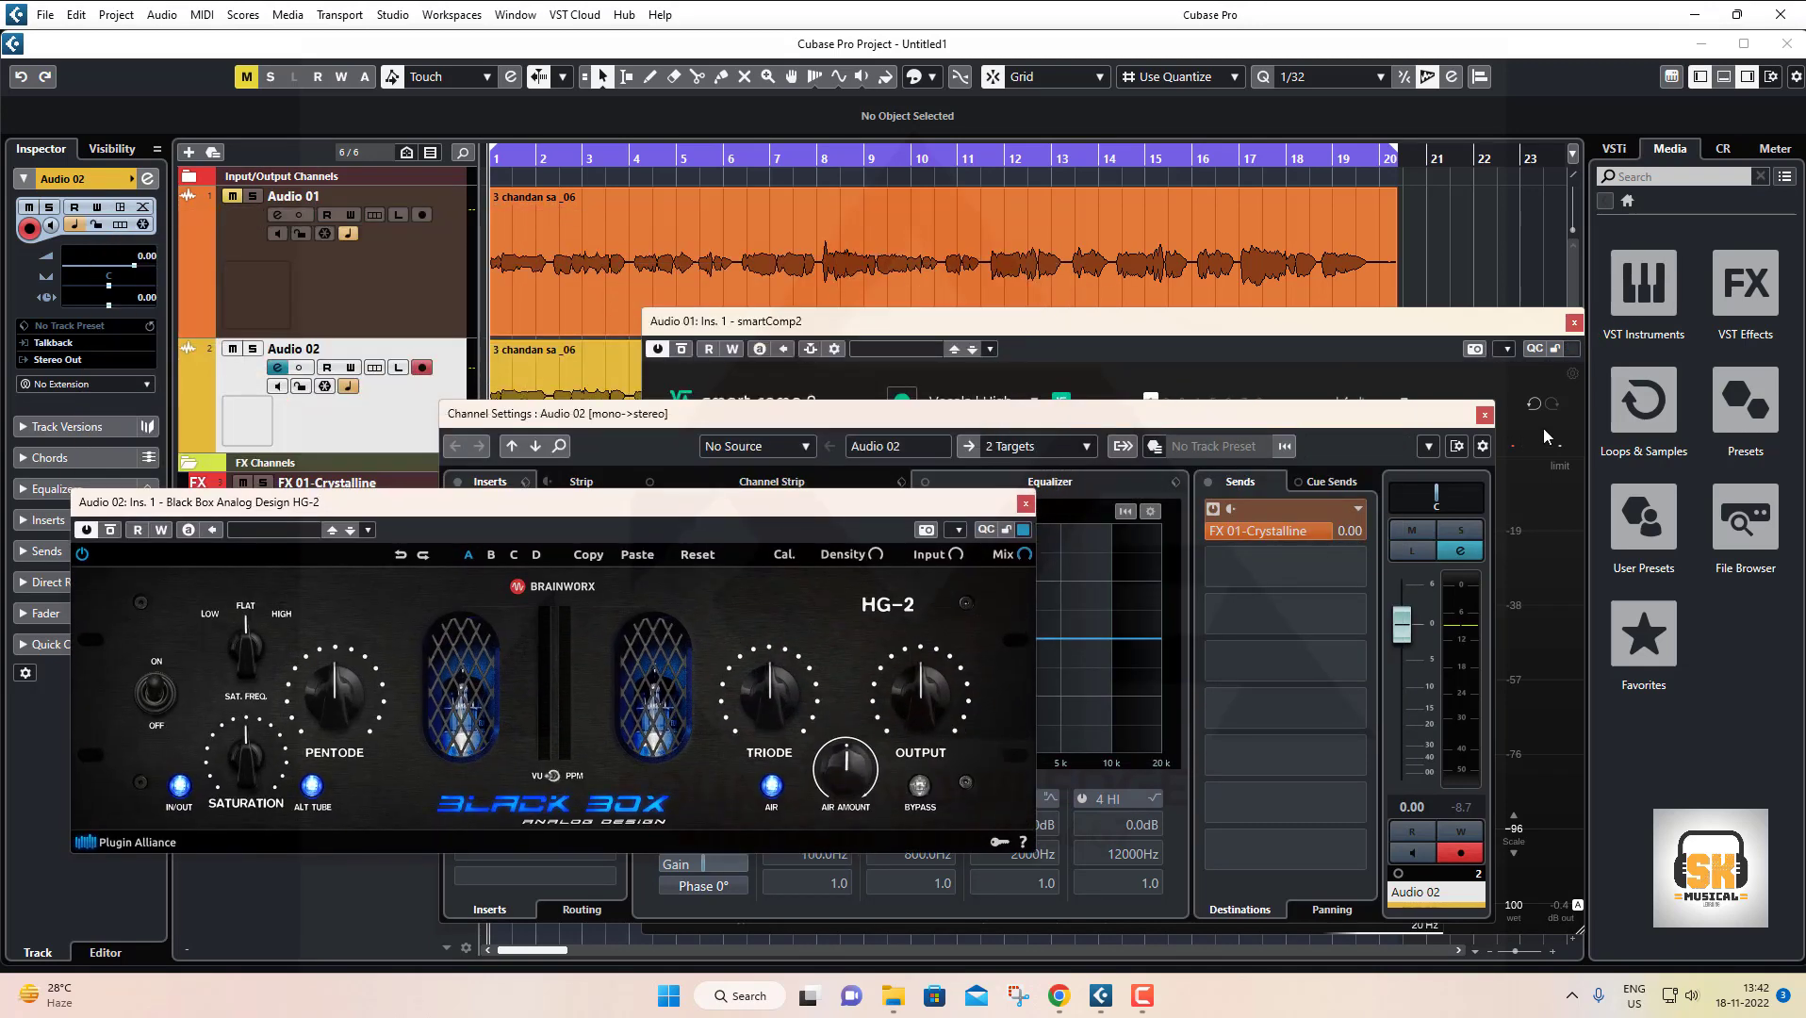
click(1485, 415)
drag(1023, 326, 1224, 313)
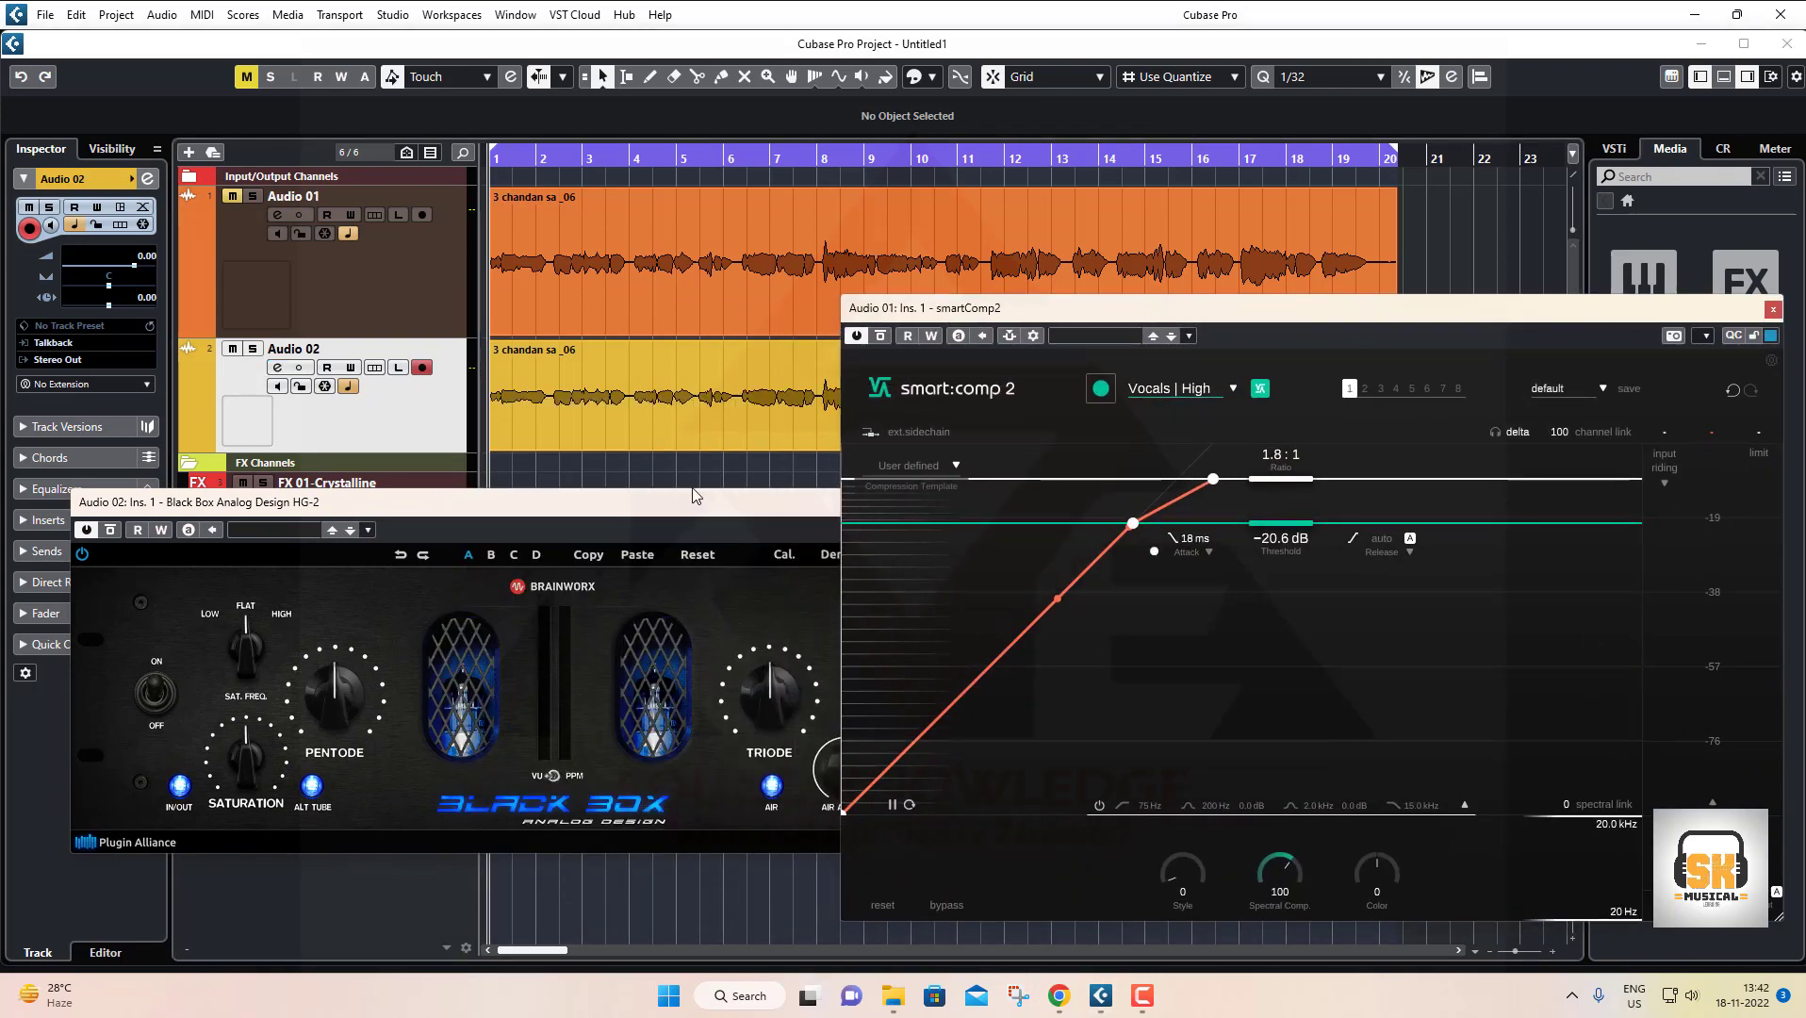
drag(600, 504, 669, 310)
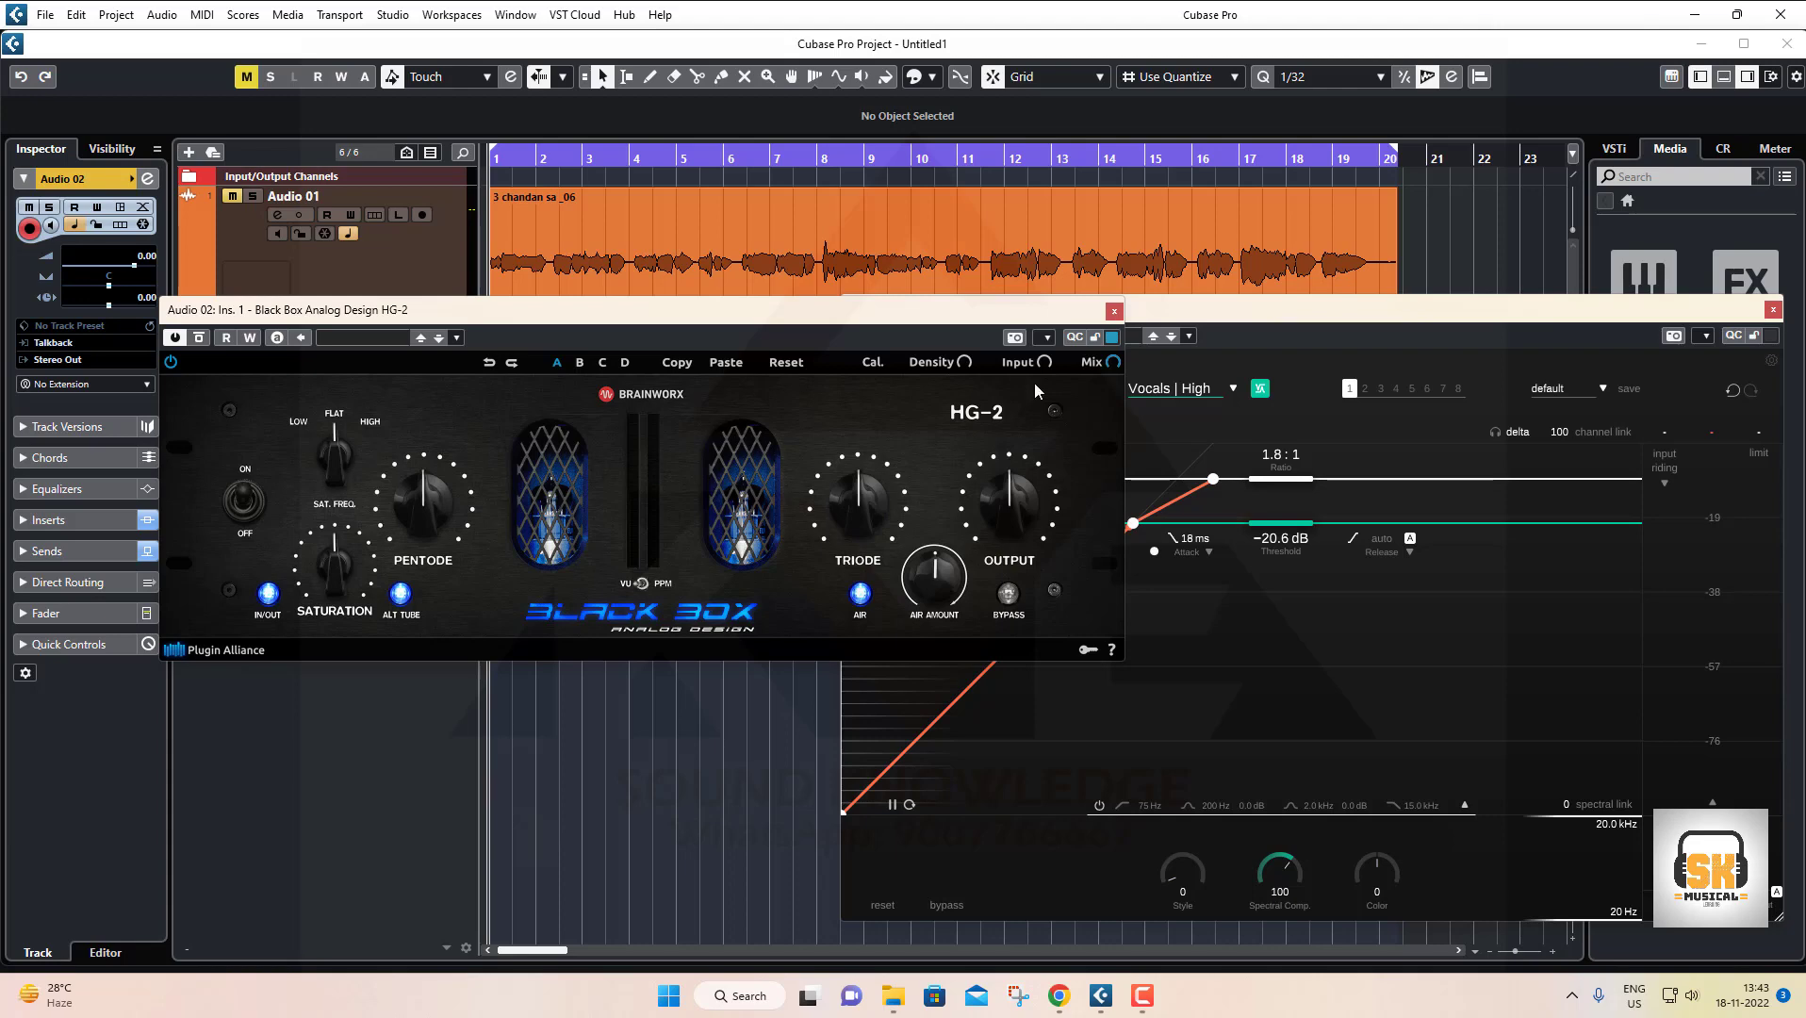
Close the Black Box HG-2 and smartComp2 plug-in windows
click(1114, 310)
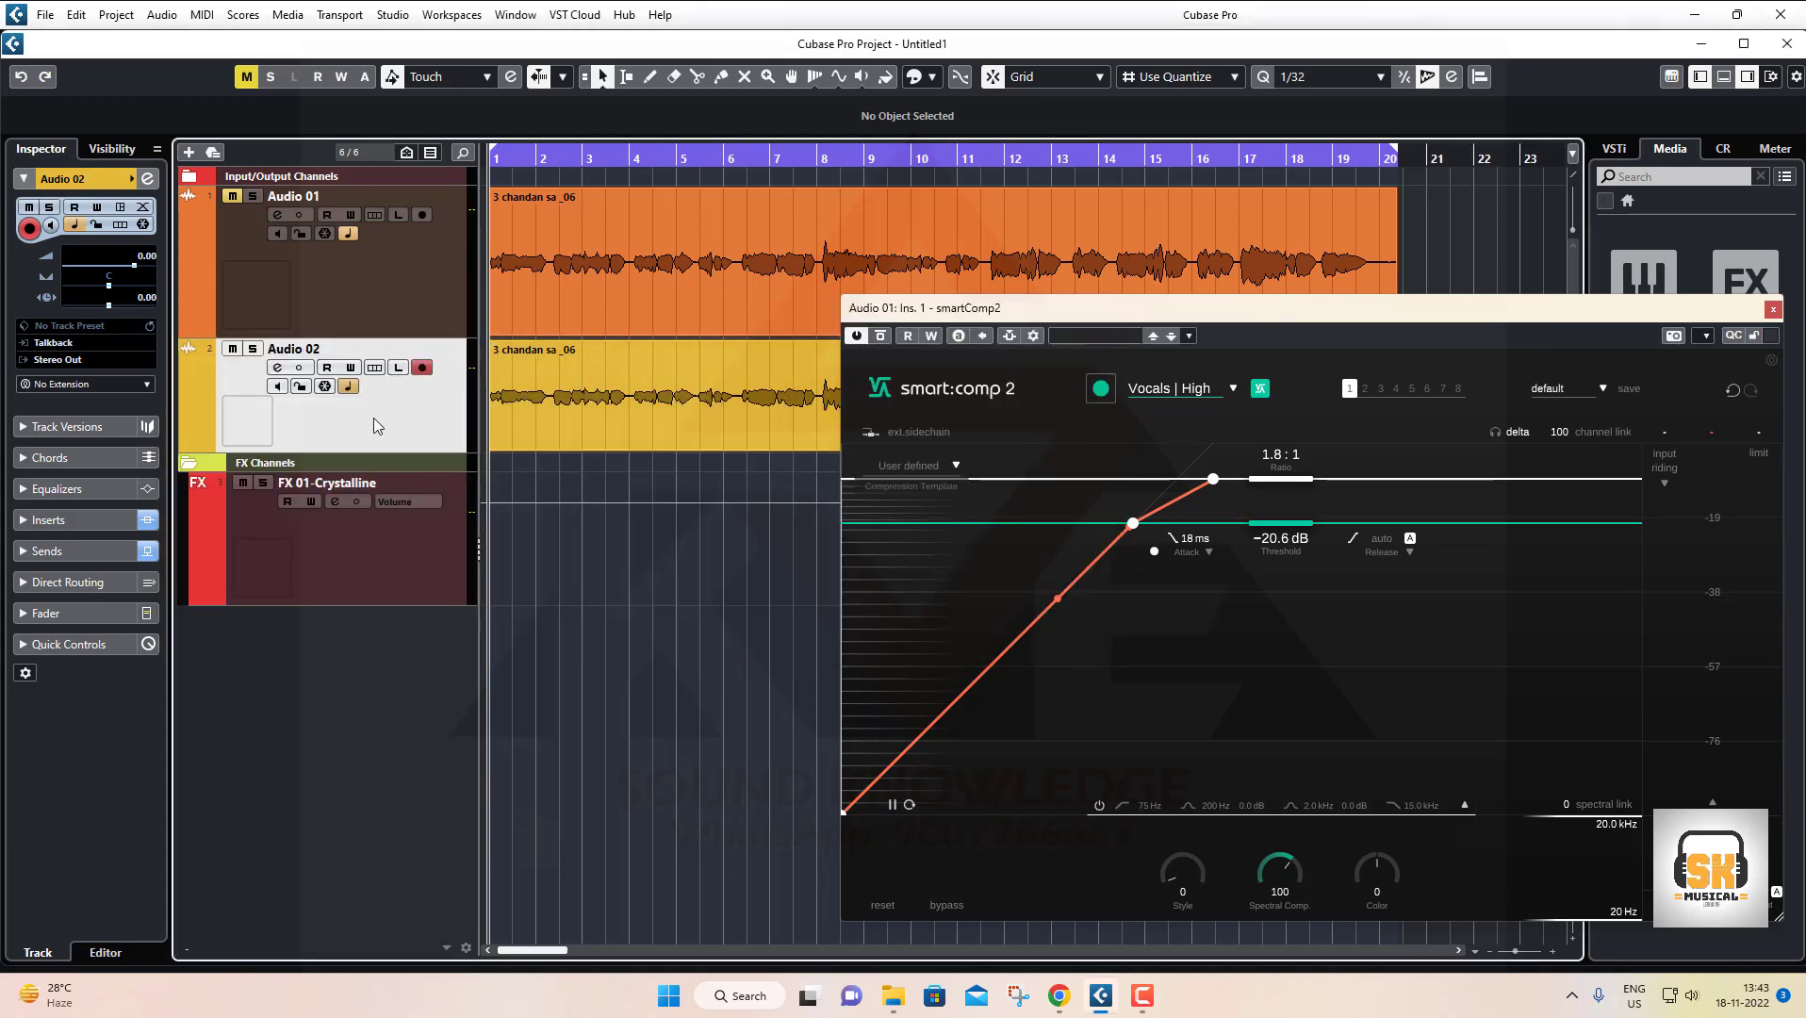
drag(1224, 305, 983, 351)
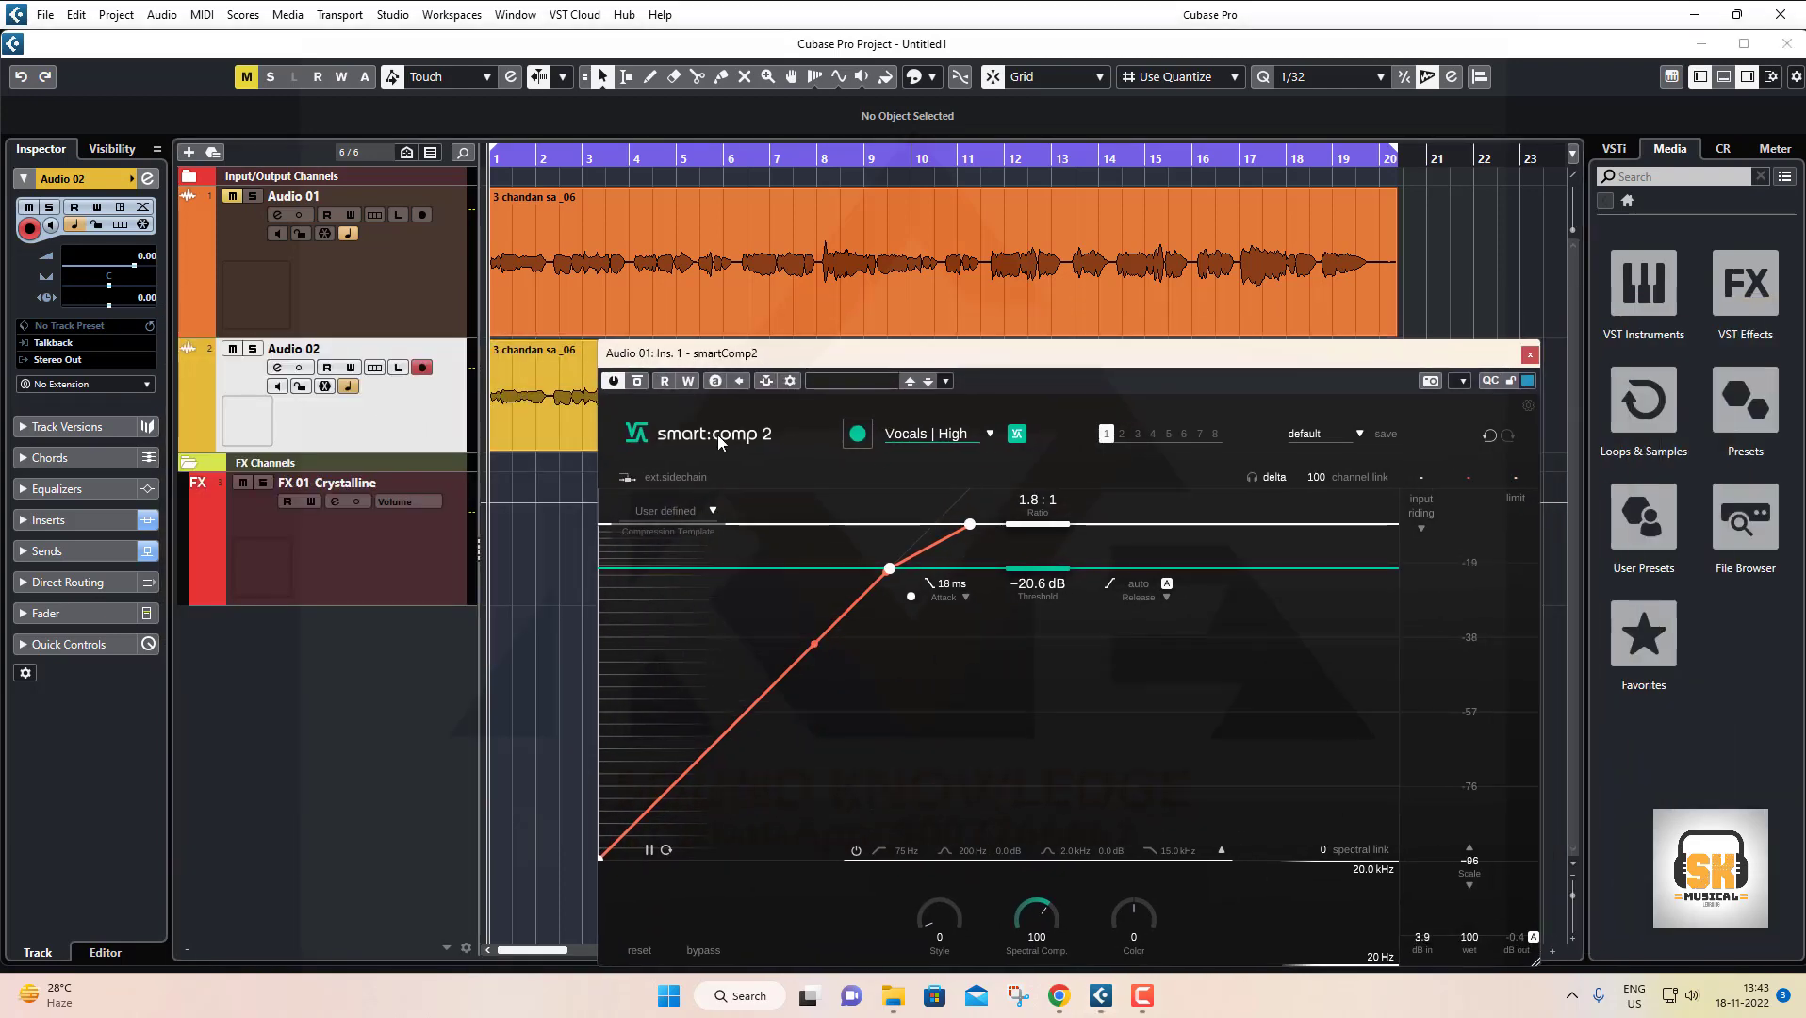
click(1530, 354)
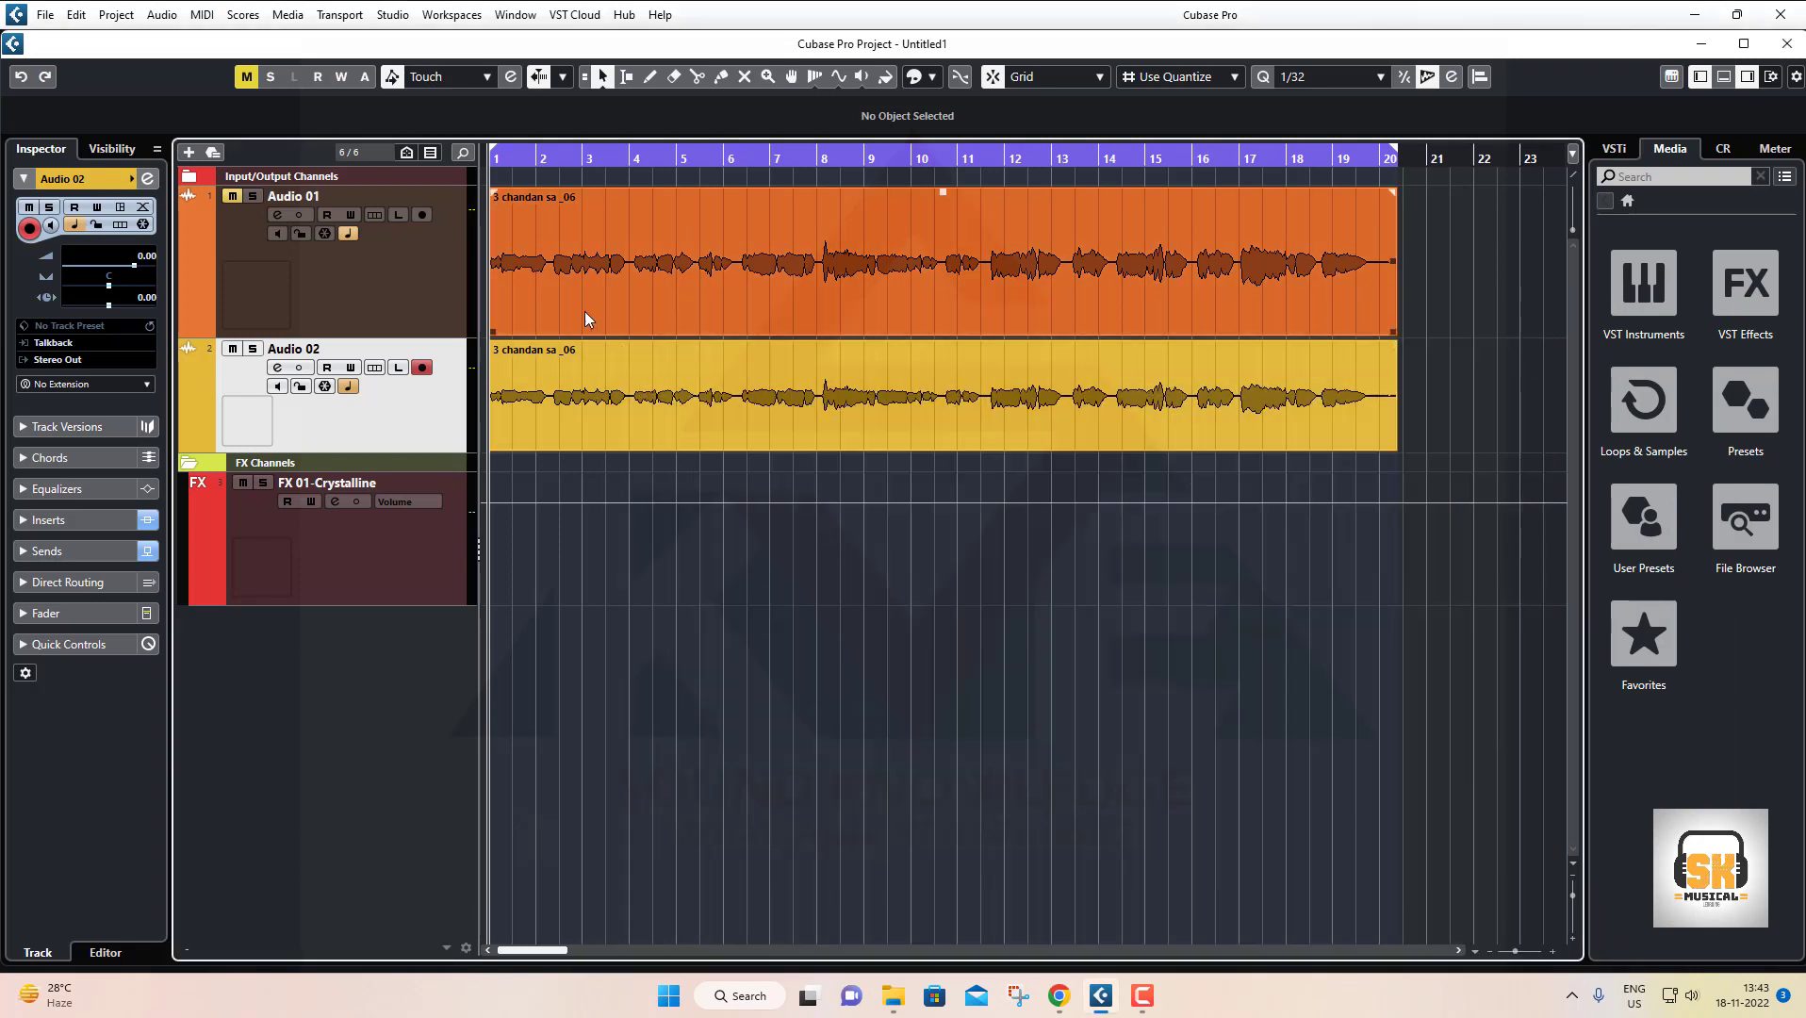
click(400, 304)
click(400, 433)
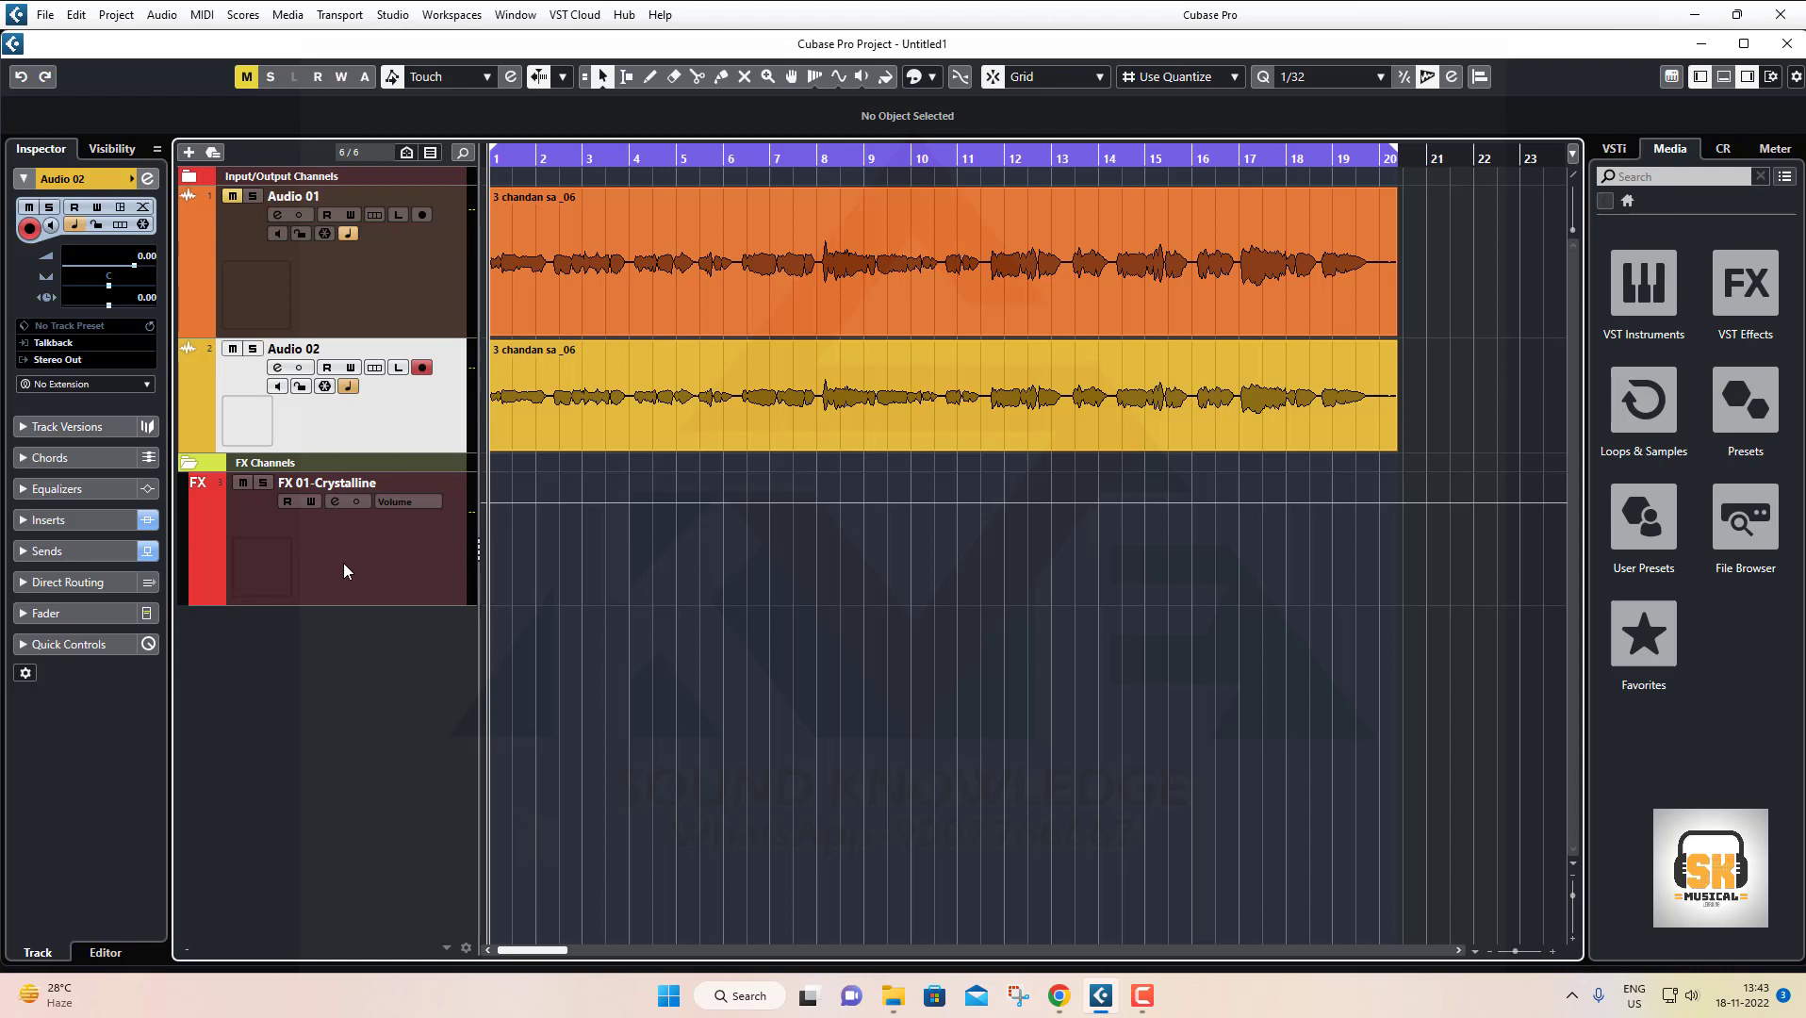
View the channel settings of the FX 01-Crystalline track and close them again
click(343, 562)
click(335, 501)
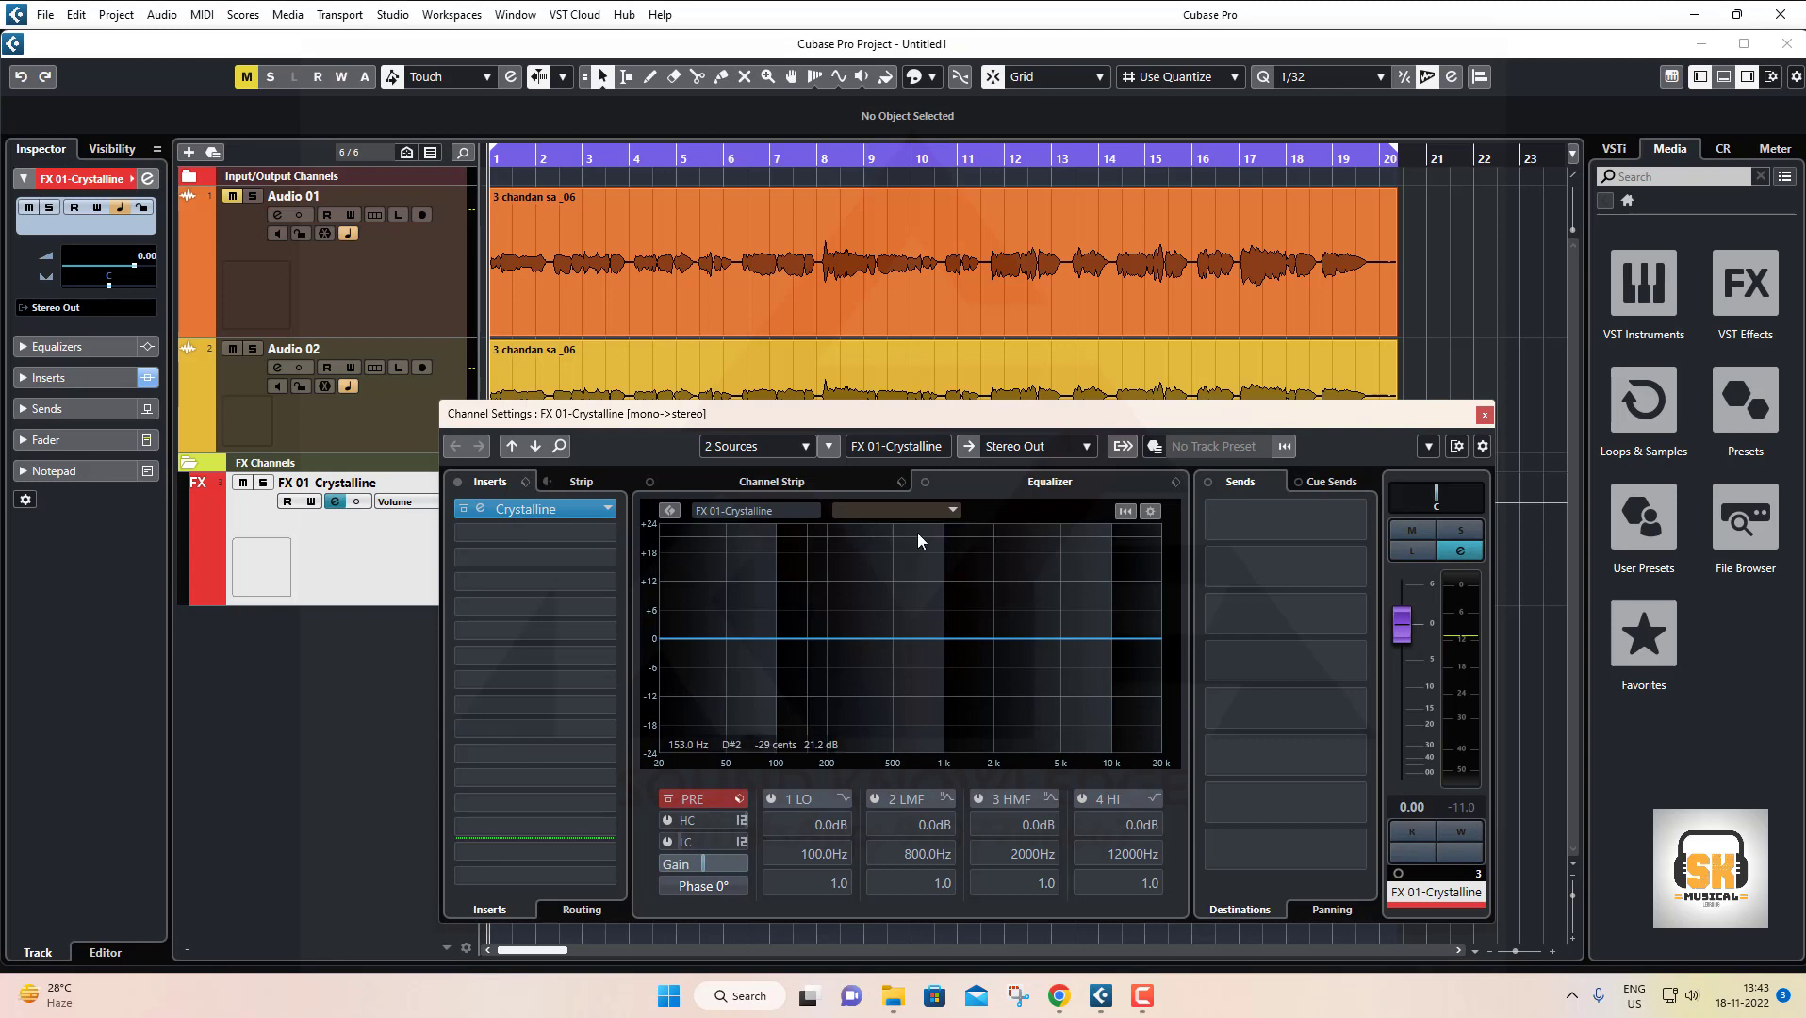
click(1485, 415)
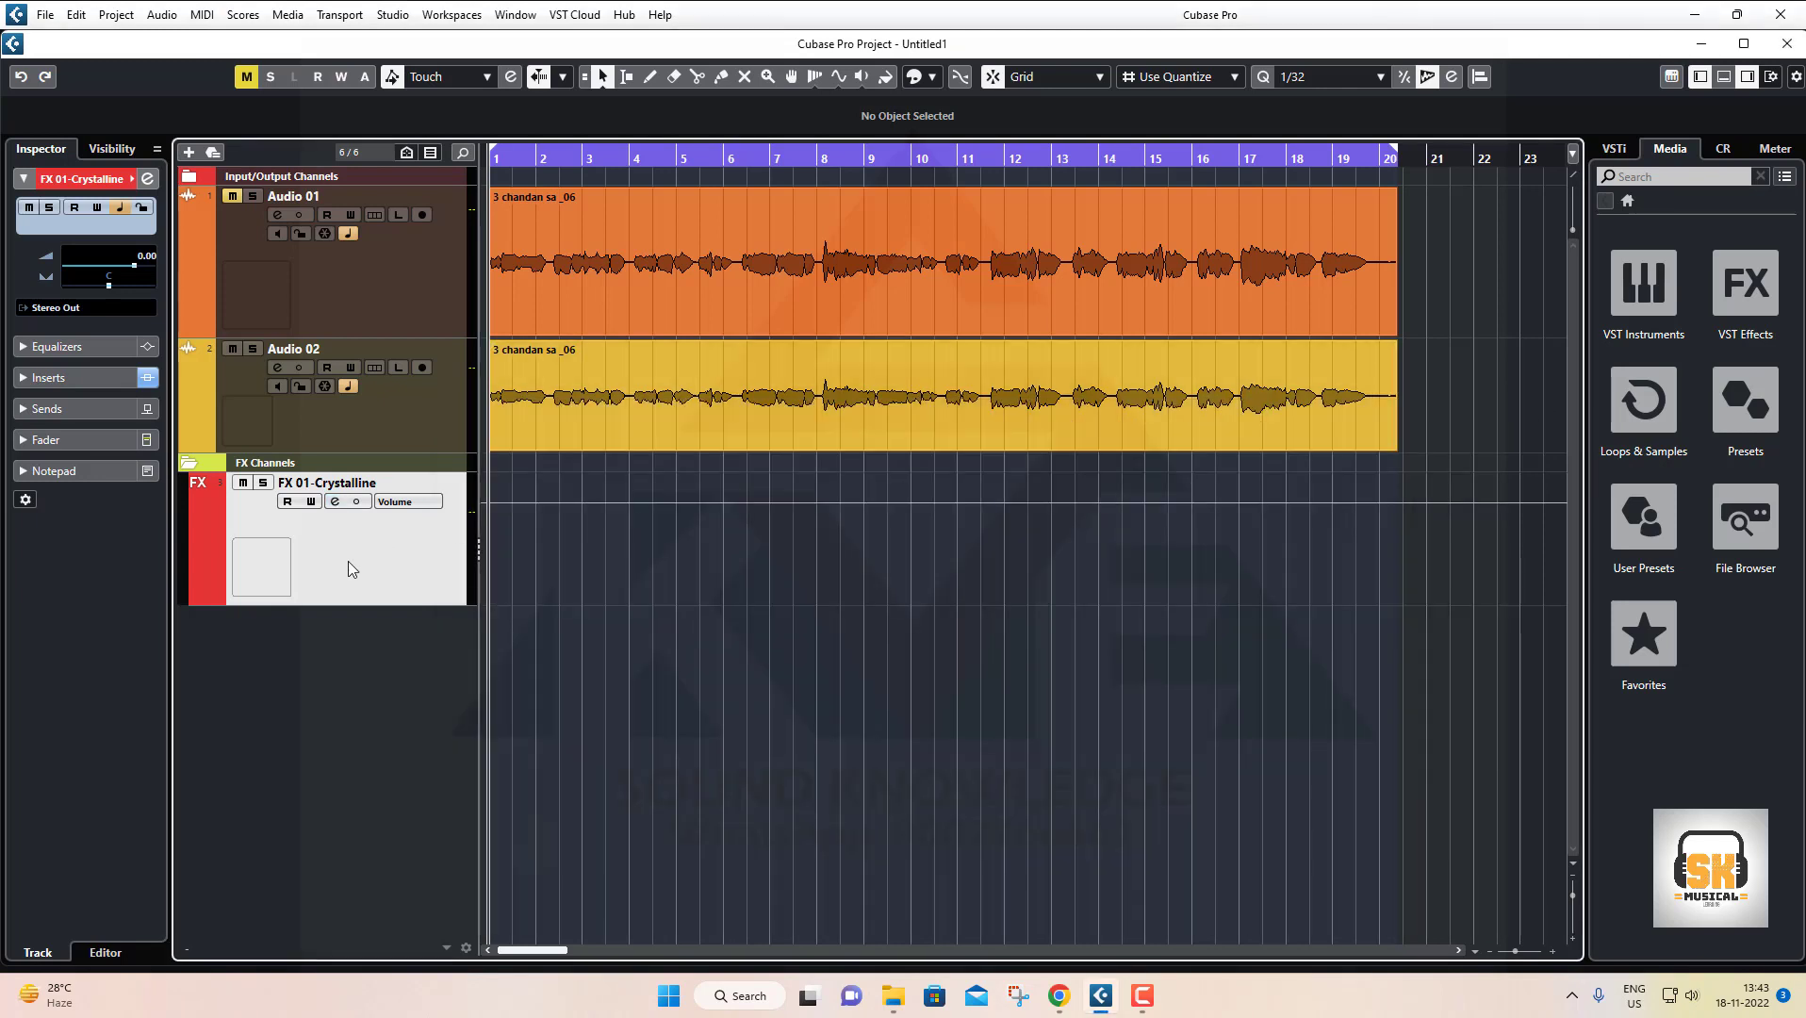
Play the project and, in the Crystalline reverb on the FX track, raise the Ducker slightly and narrow the reflections Width
key(space)
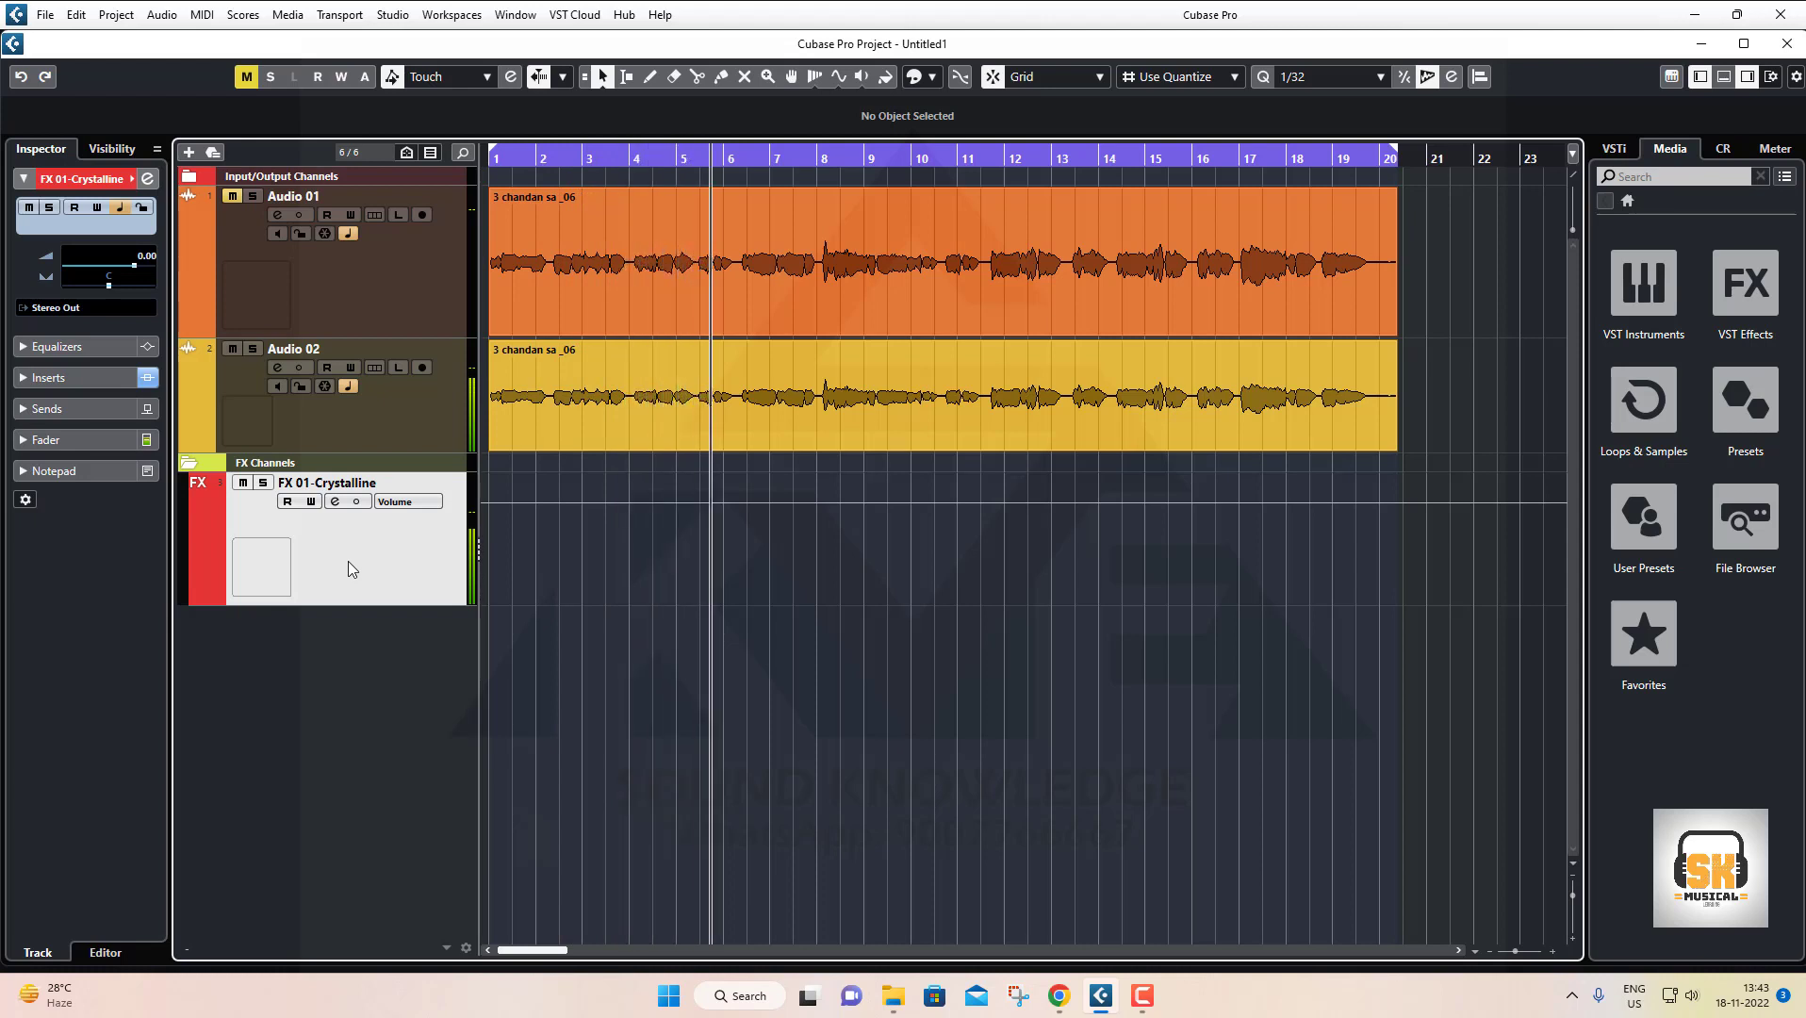
click(333, 502)
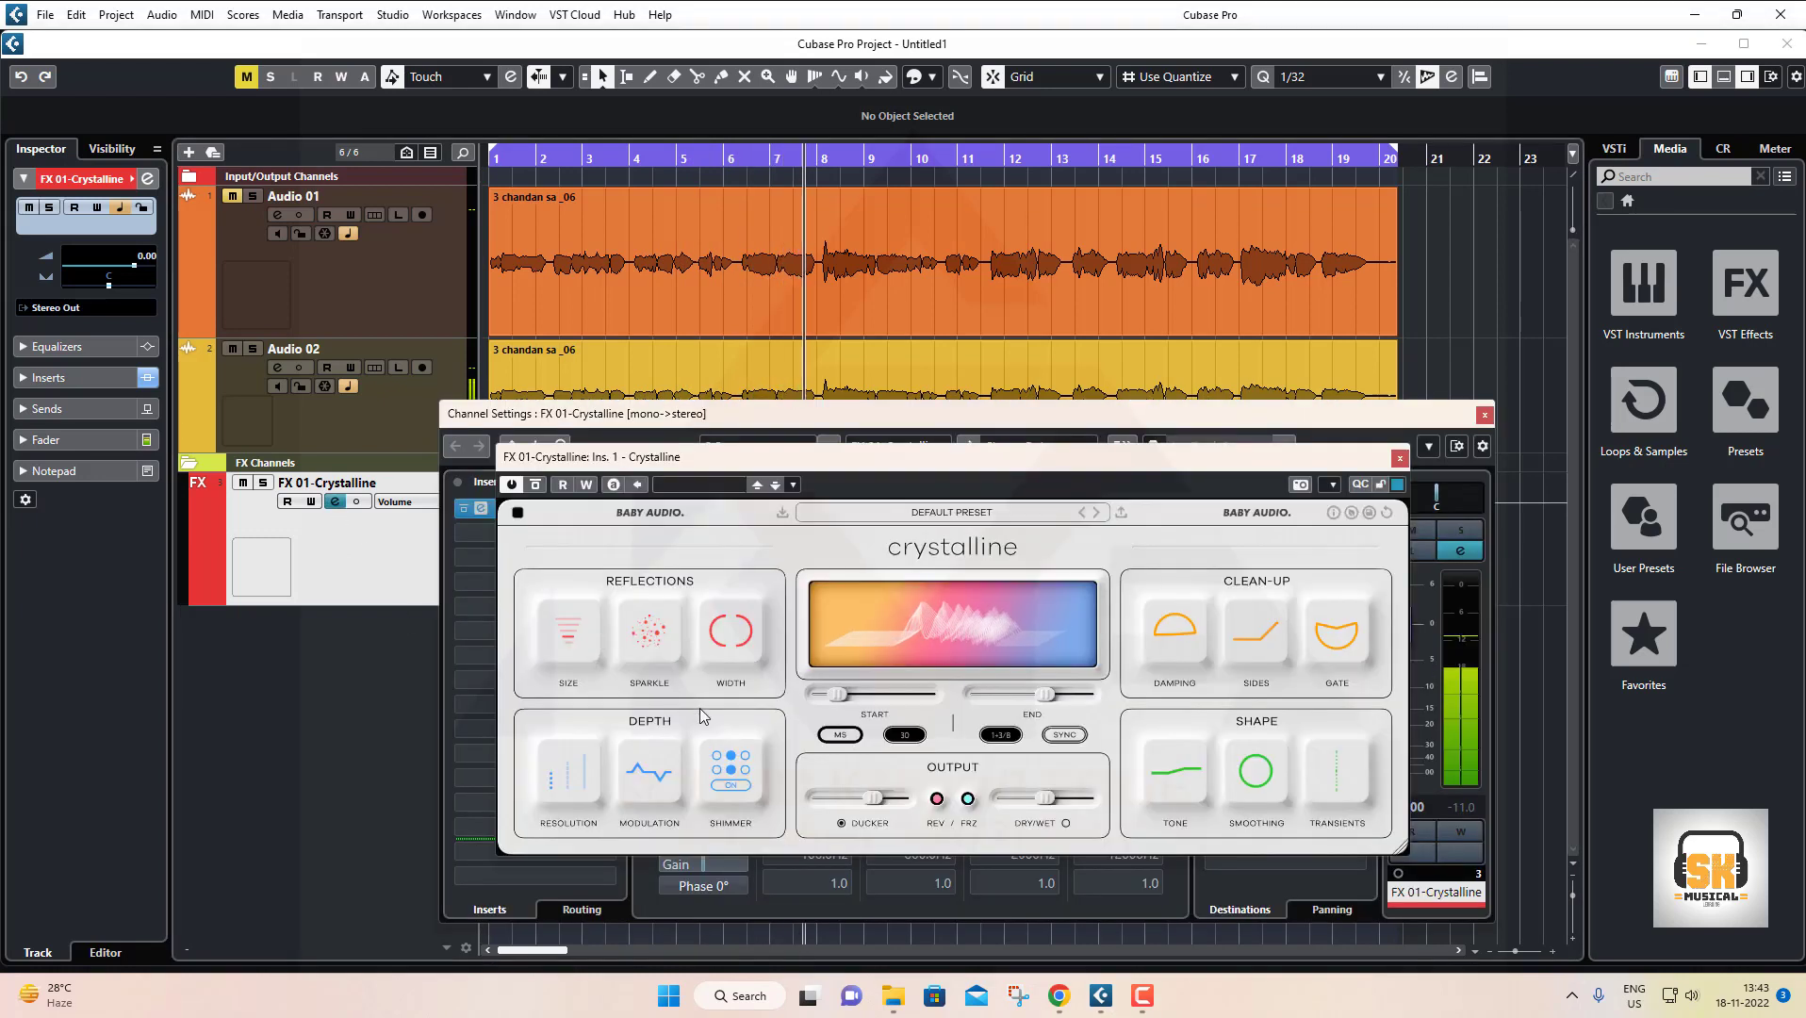
drag(869, 802, 885, 809)
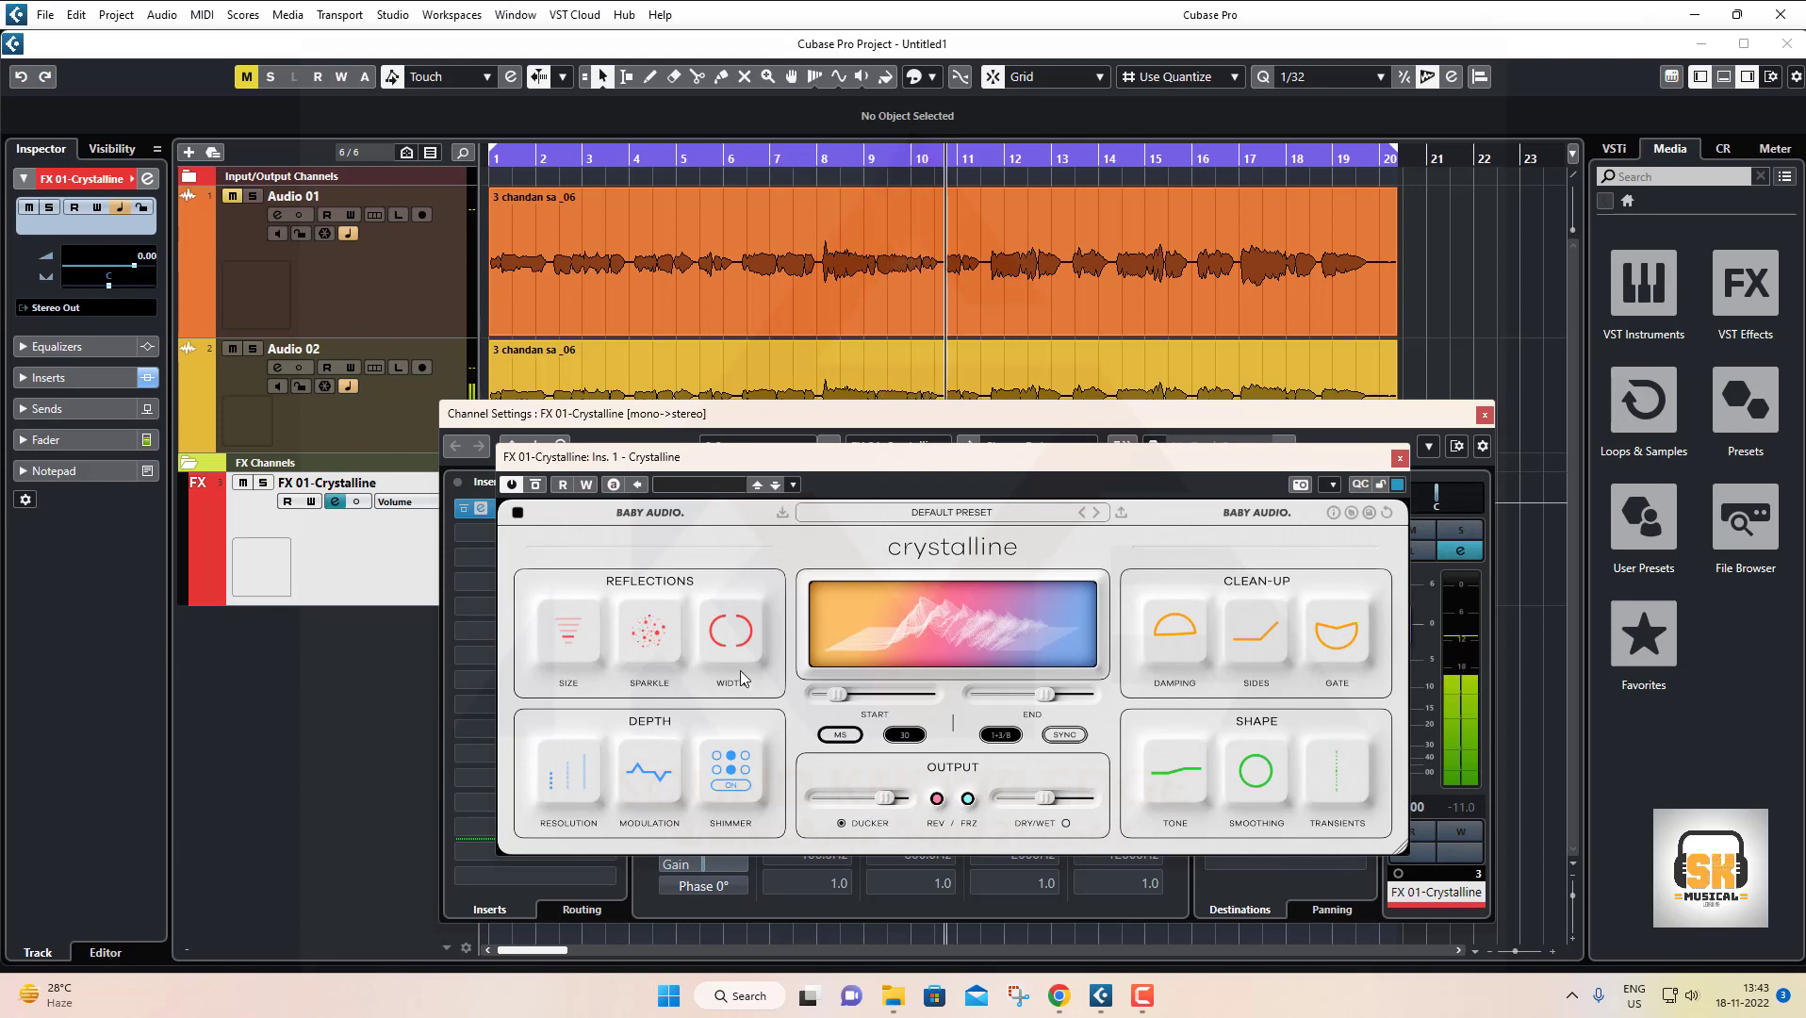
mouse_move(723, 642)
drag(723, 643, 730, 812)
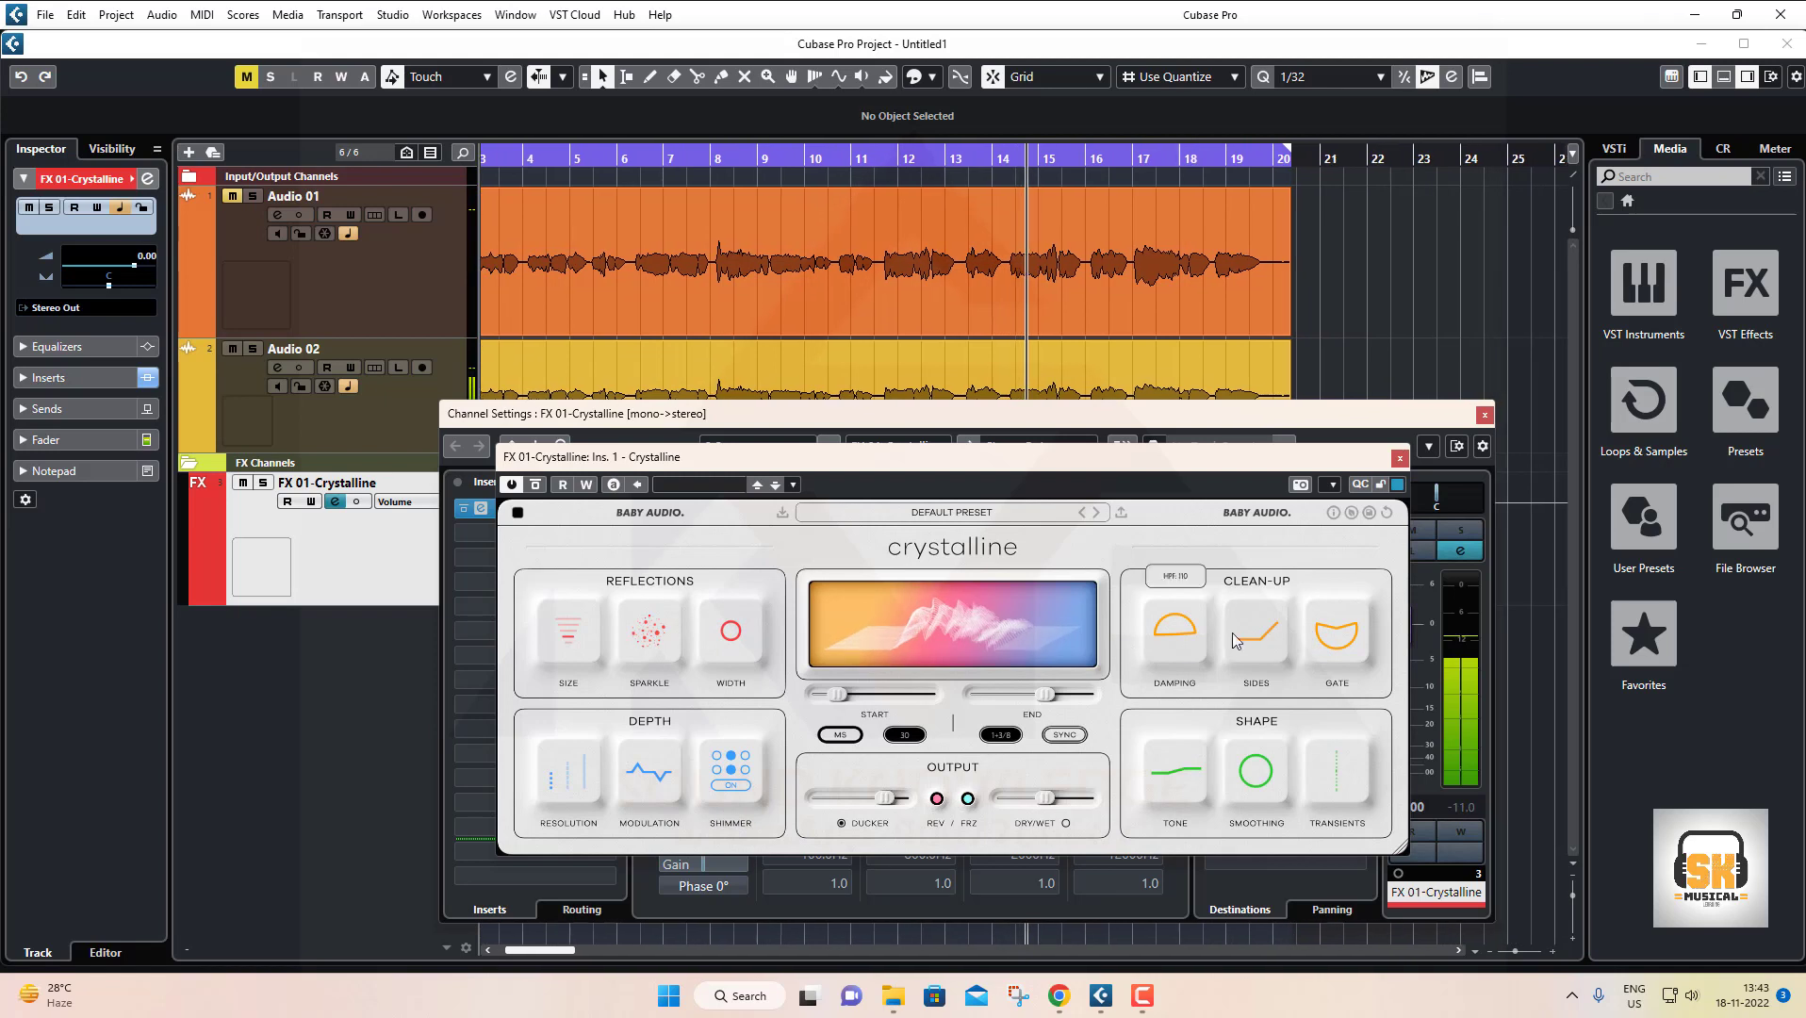
Adjust Crystalline's Sides clean-up, lower its Smoothing and close the plug-in
drag(1253, 640, 1253, 678)
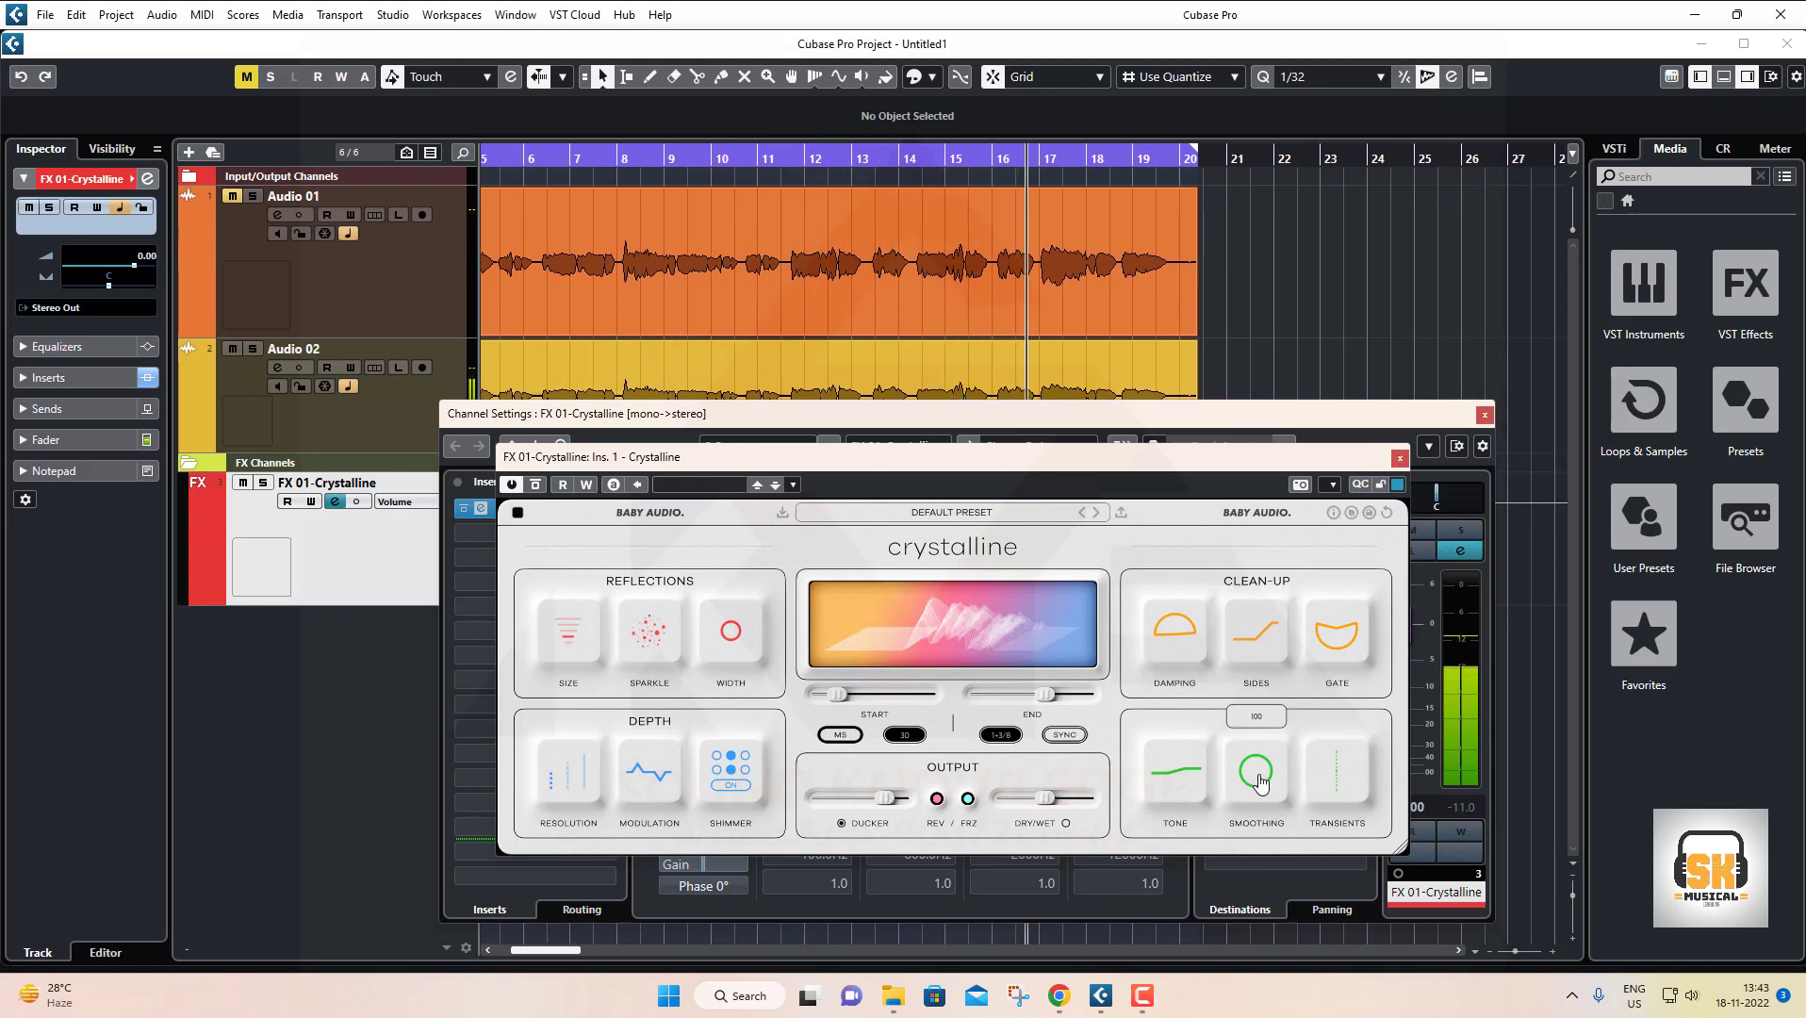
drag(1257, 773, 1265, 991)
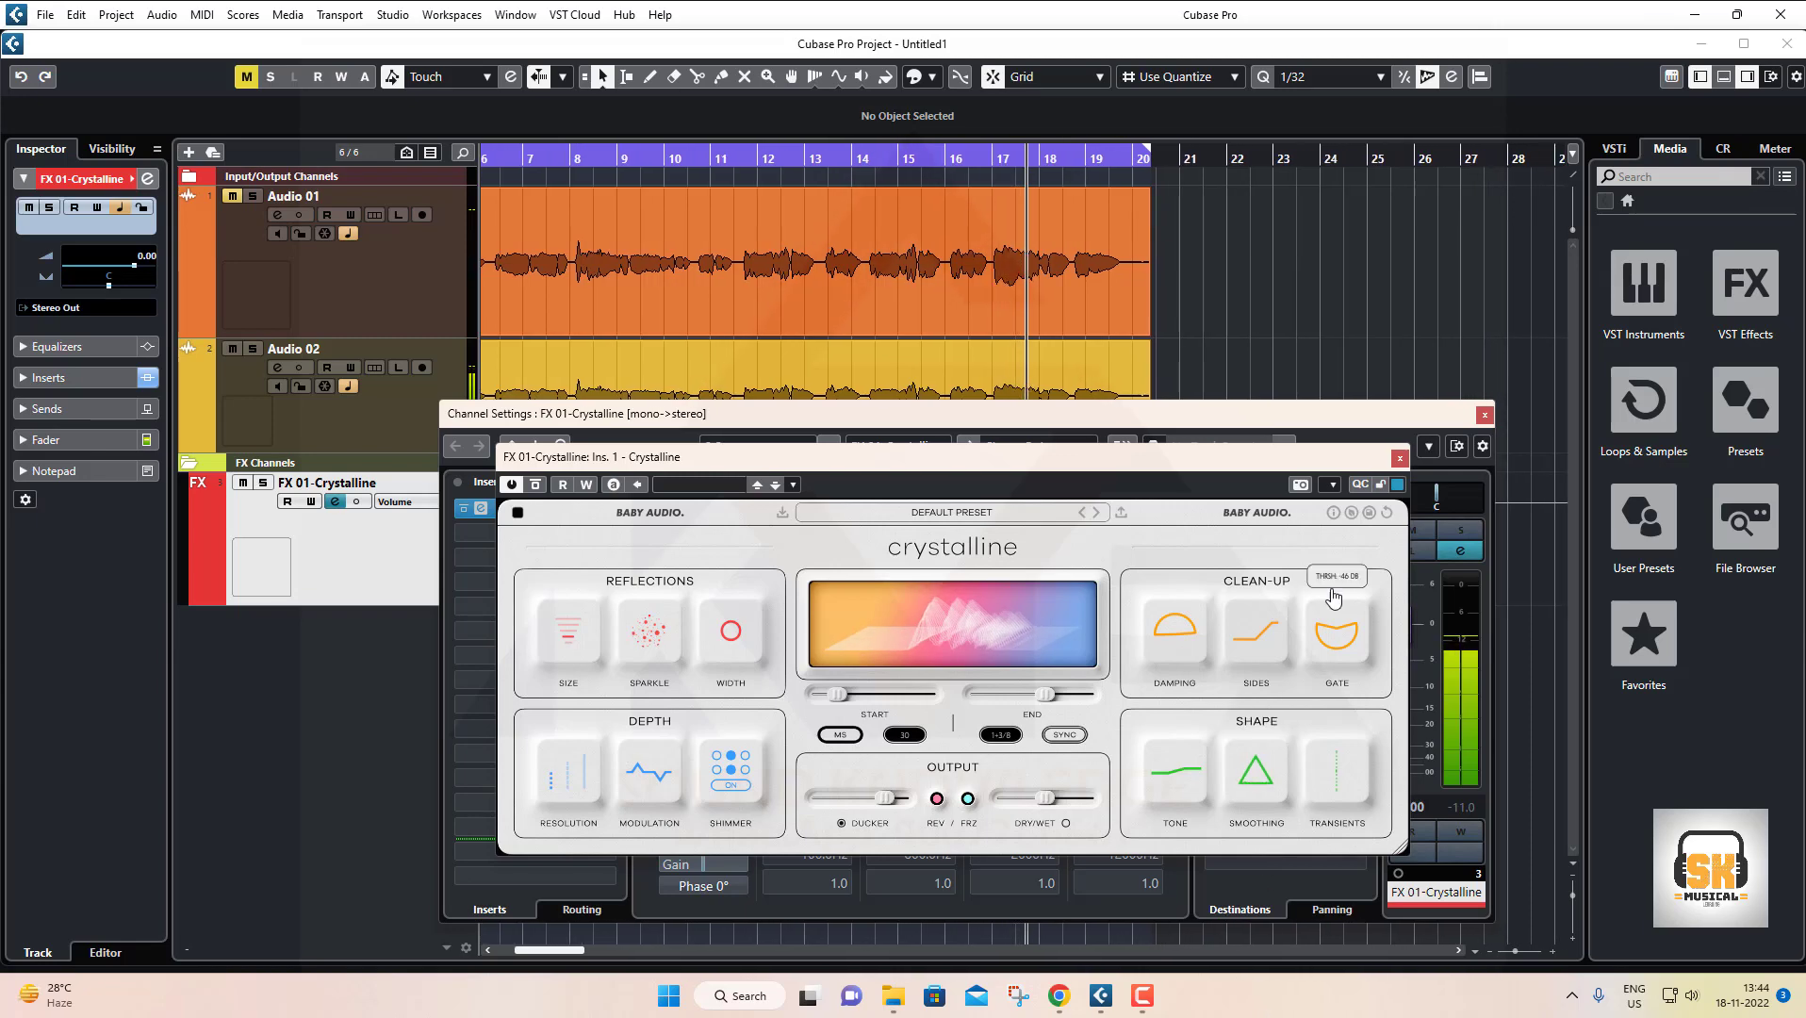
click(1400, 457)
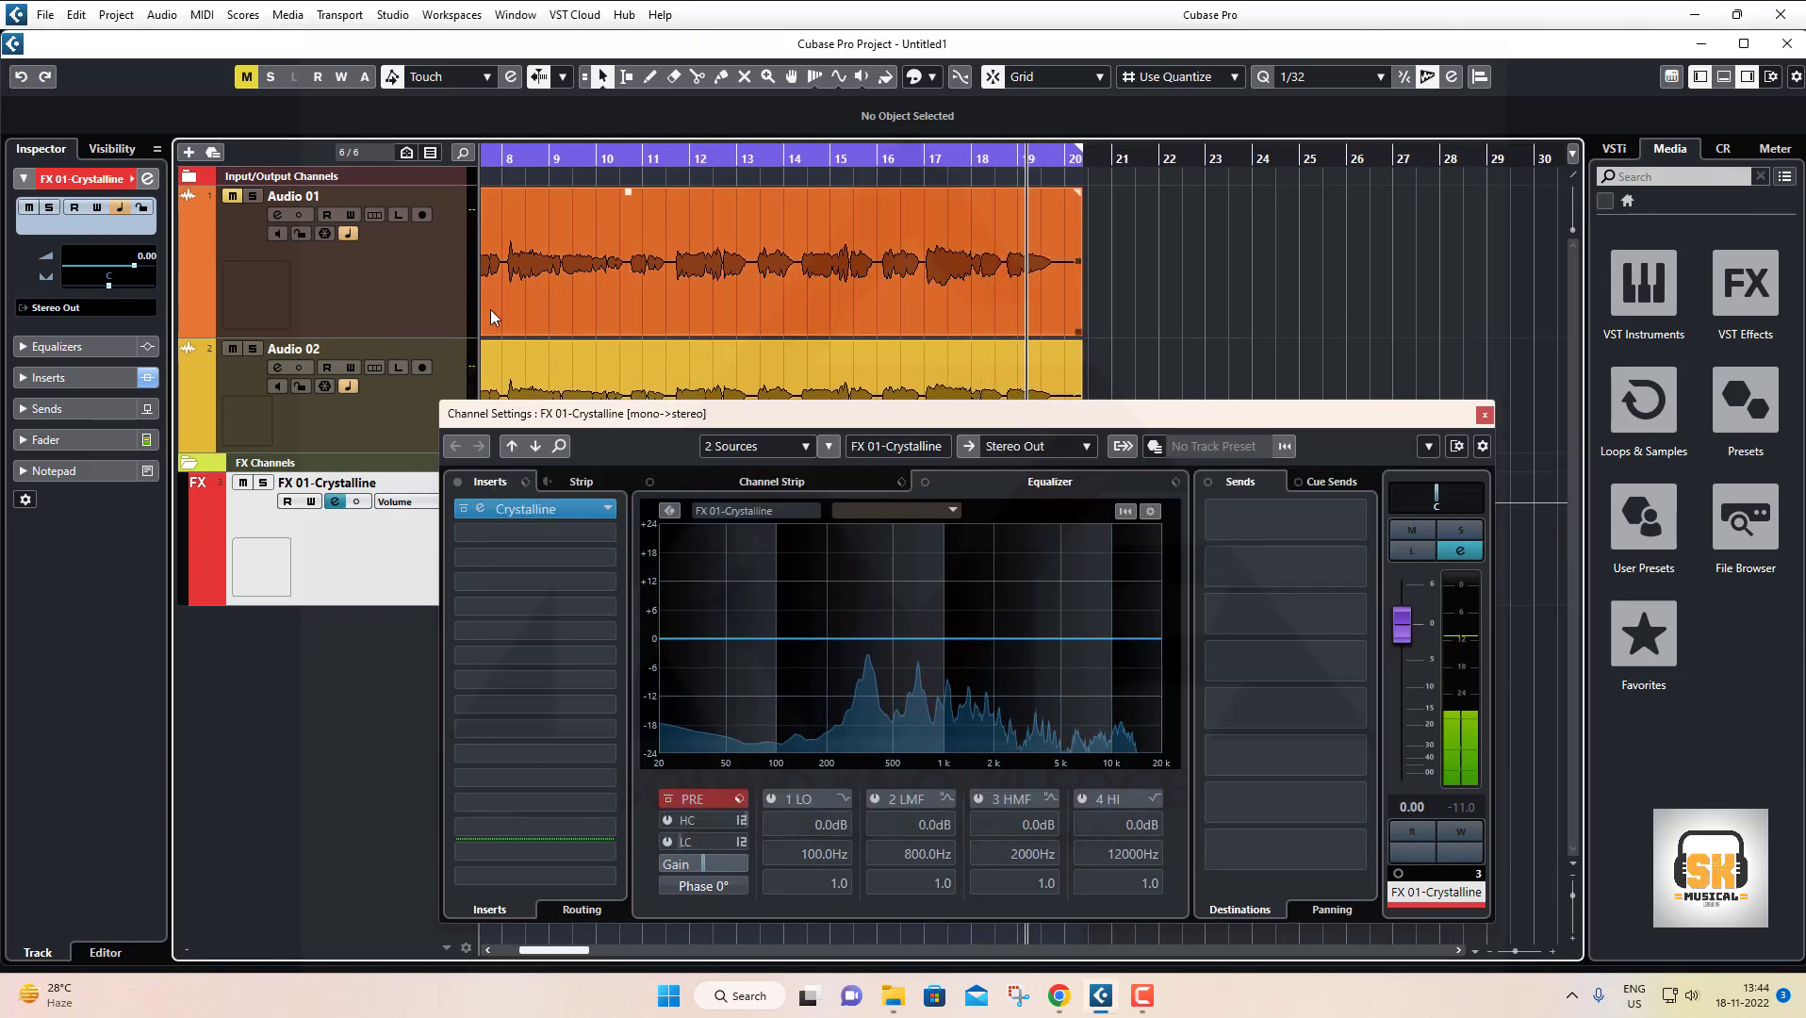
Solo Audio 01 and listen to it from the start of the project through the Crystalline reverb channel
click(383, 287)
key(s)
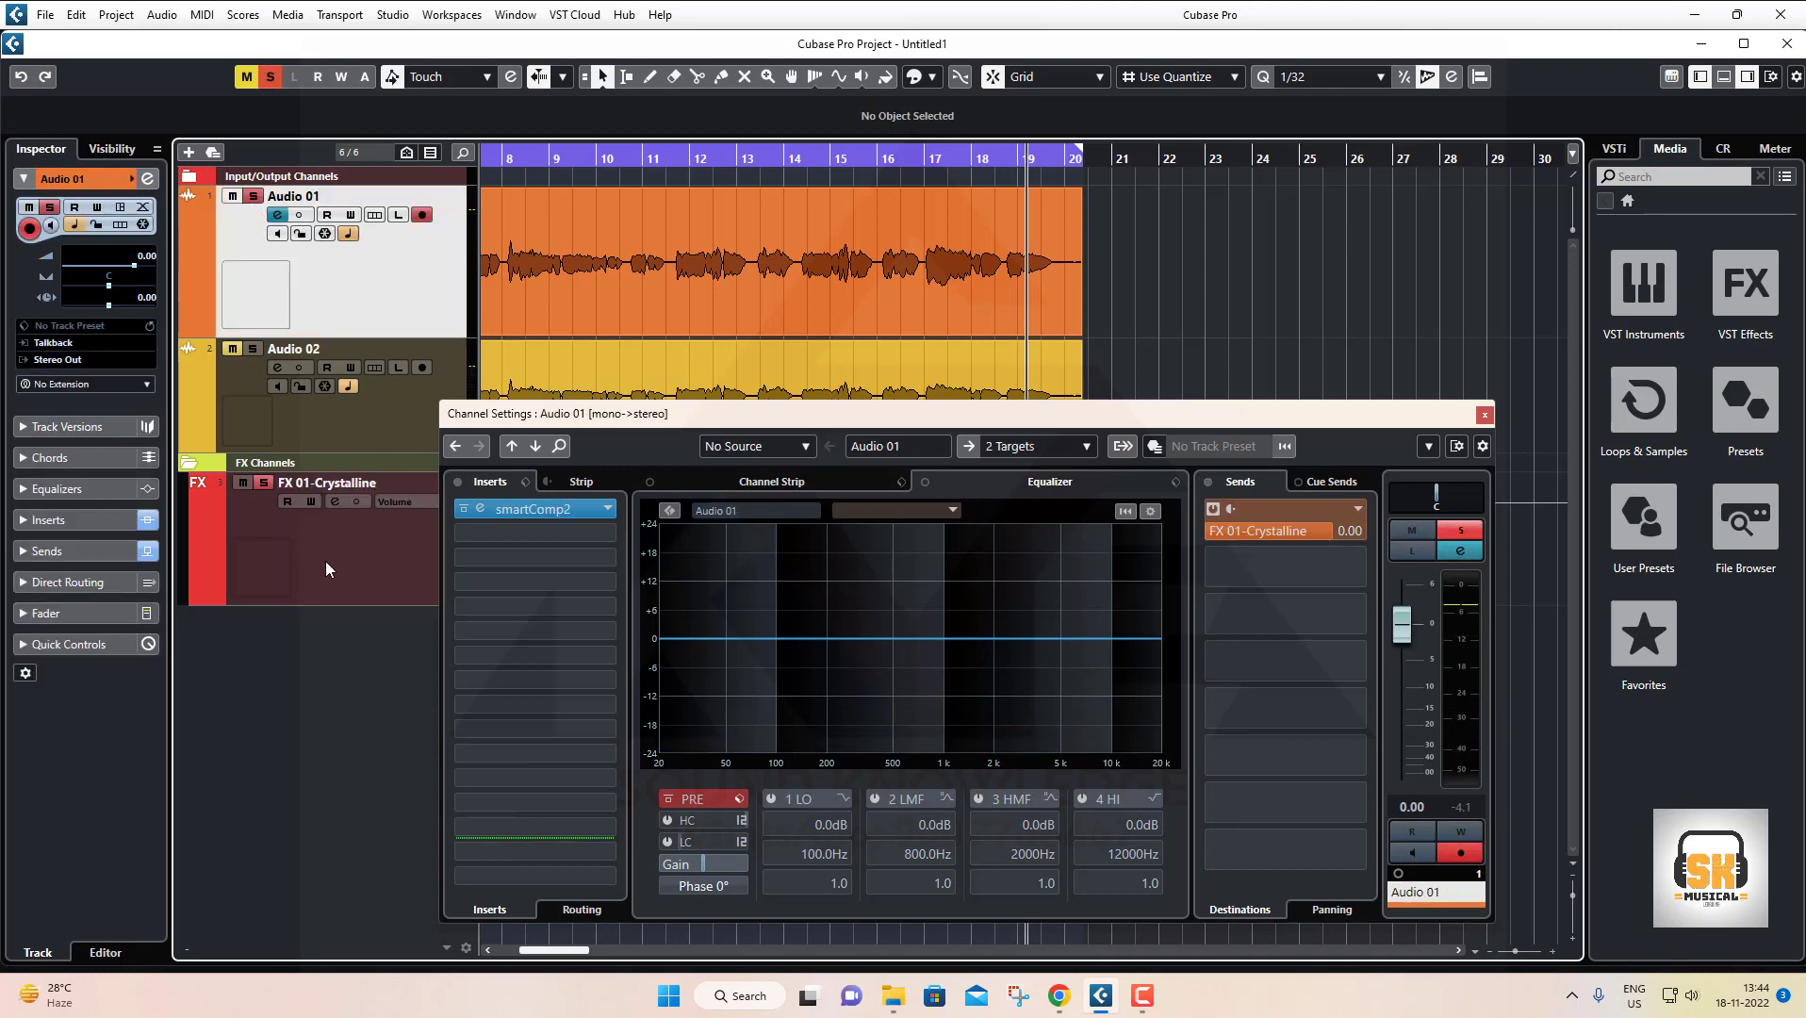
click(324, 559)
key(g)
key(g)
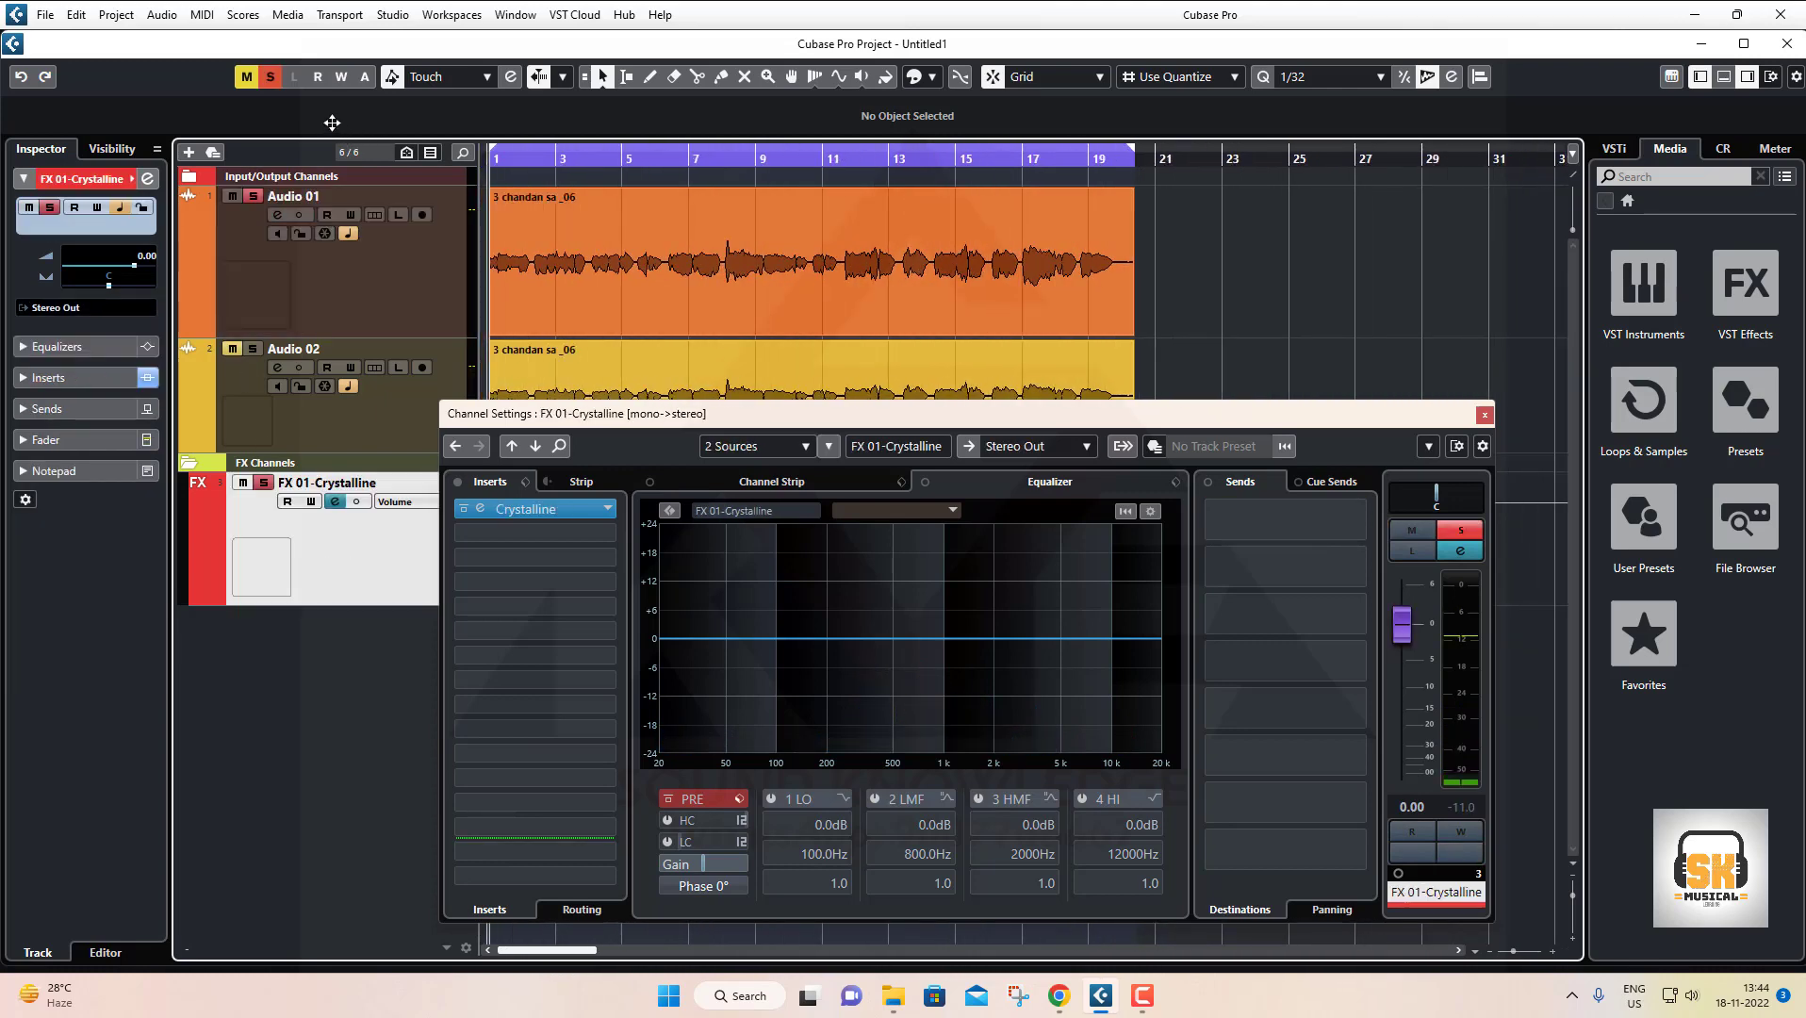
key(space)
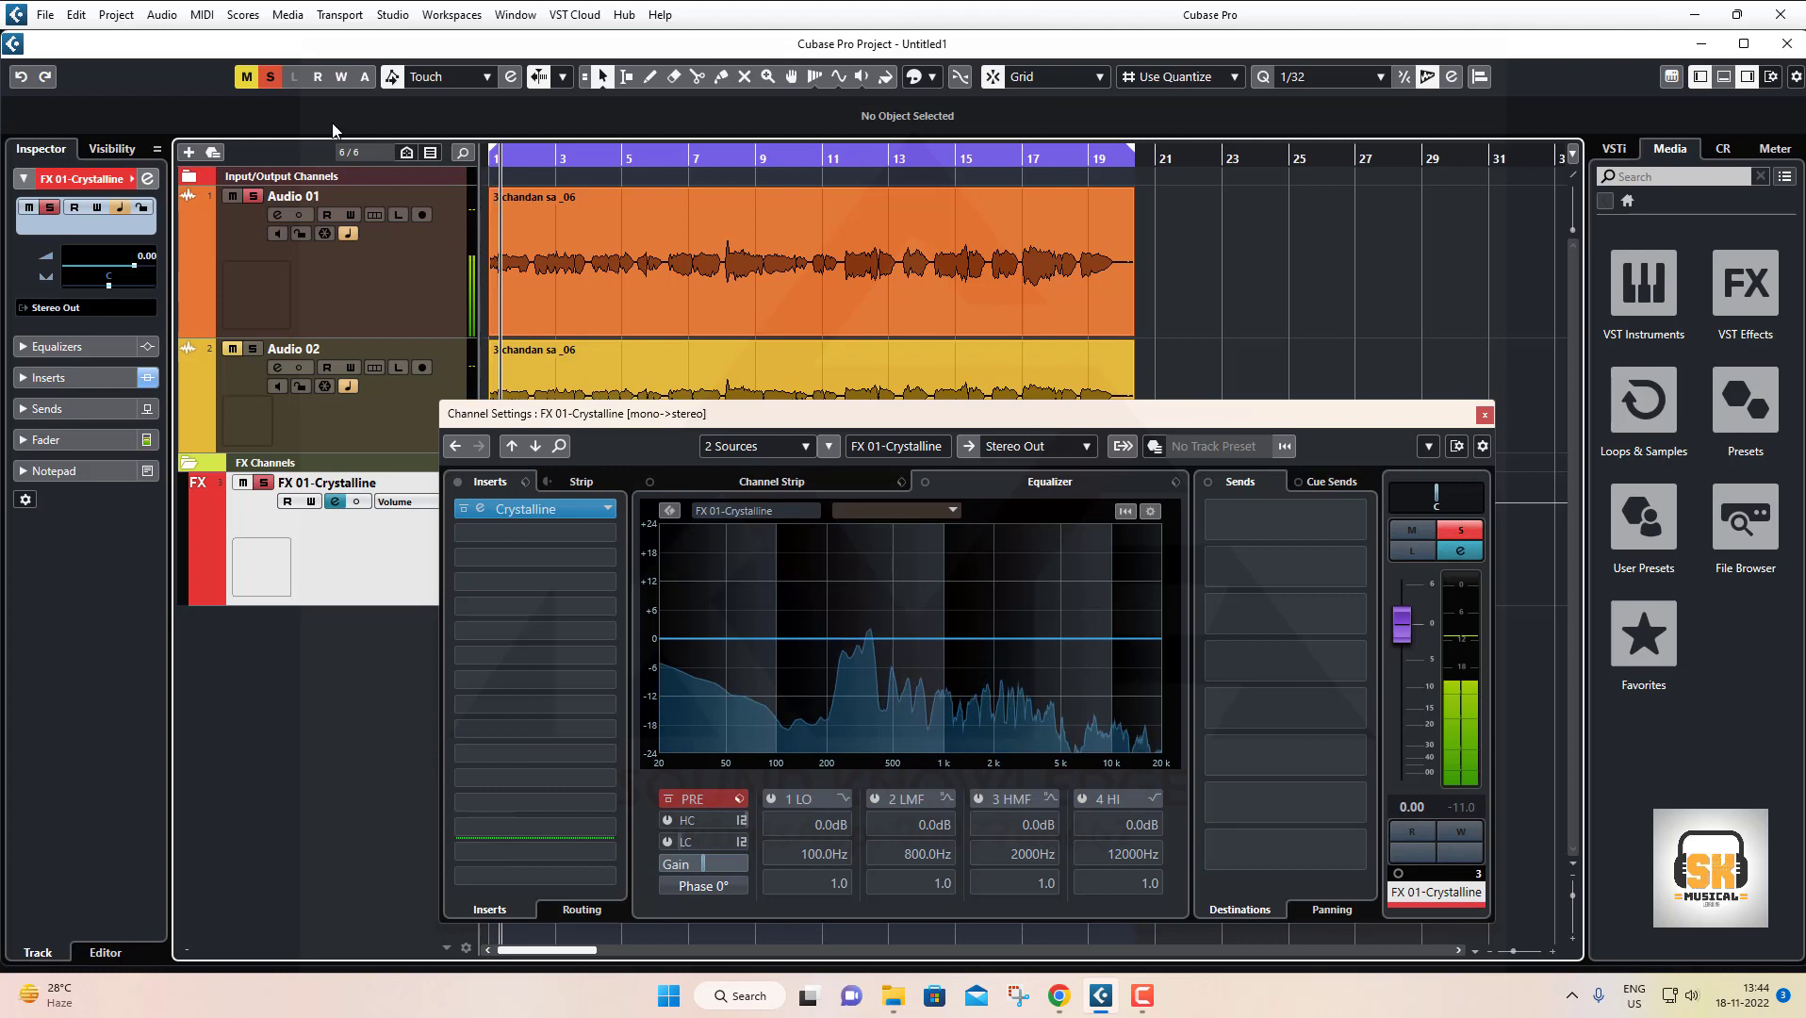
click(428, 283)
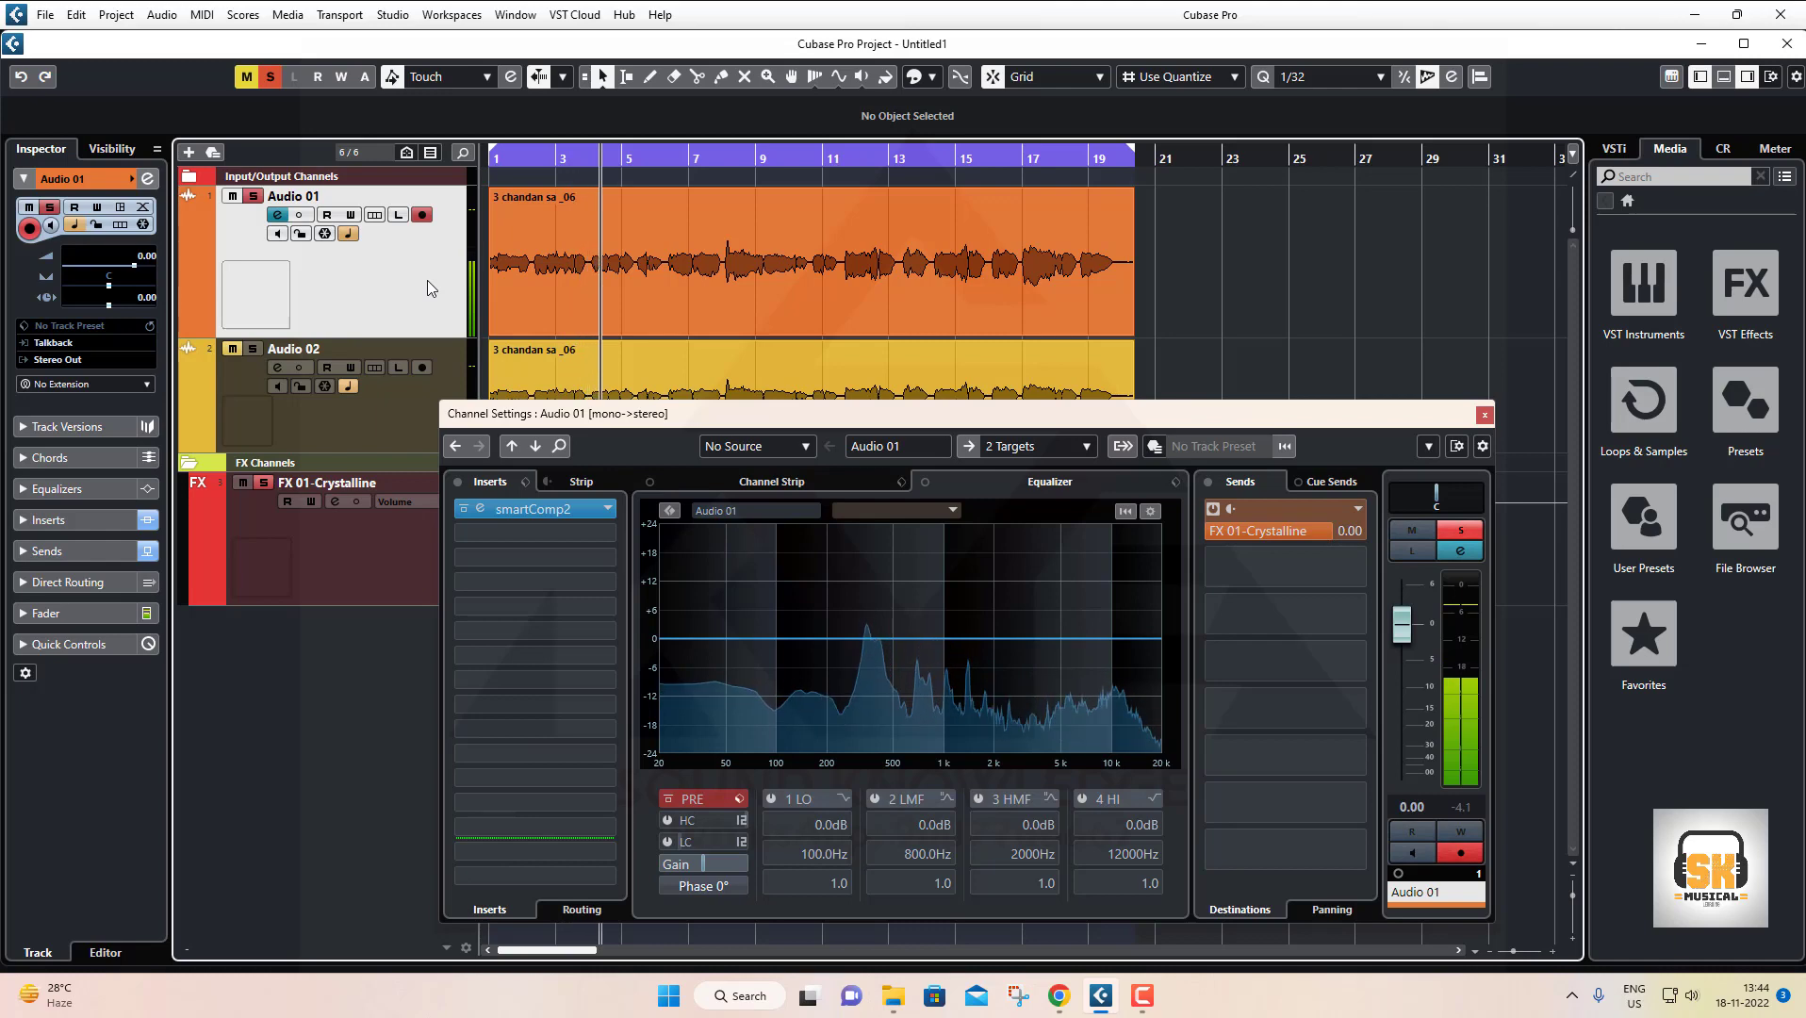
key(space)
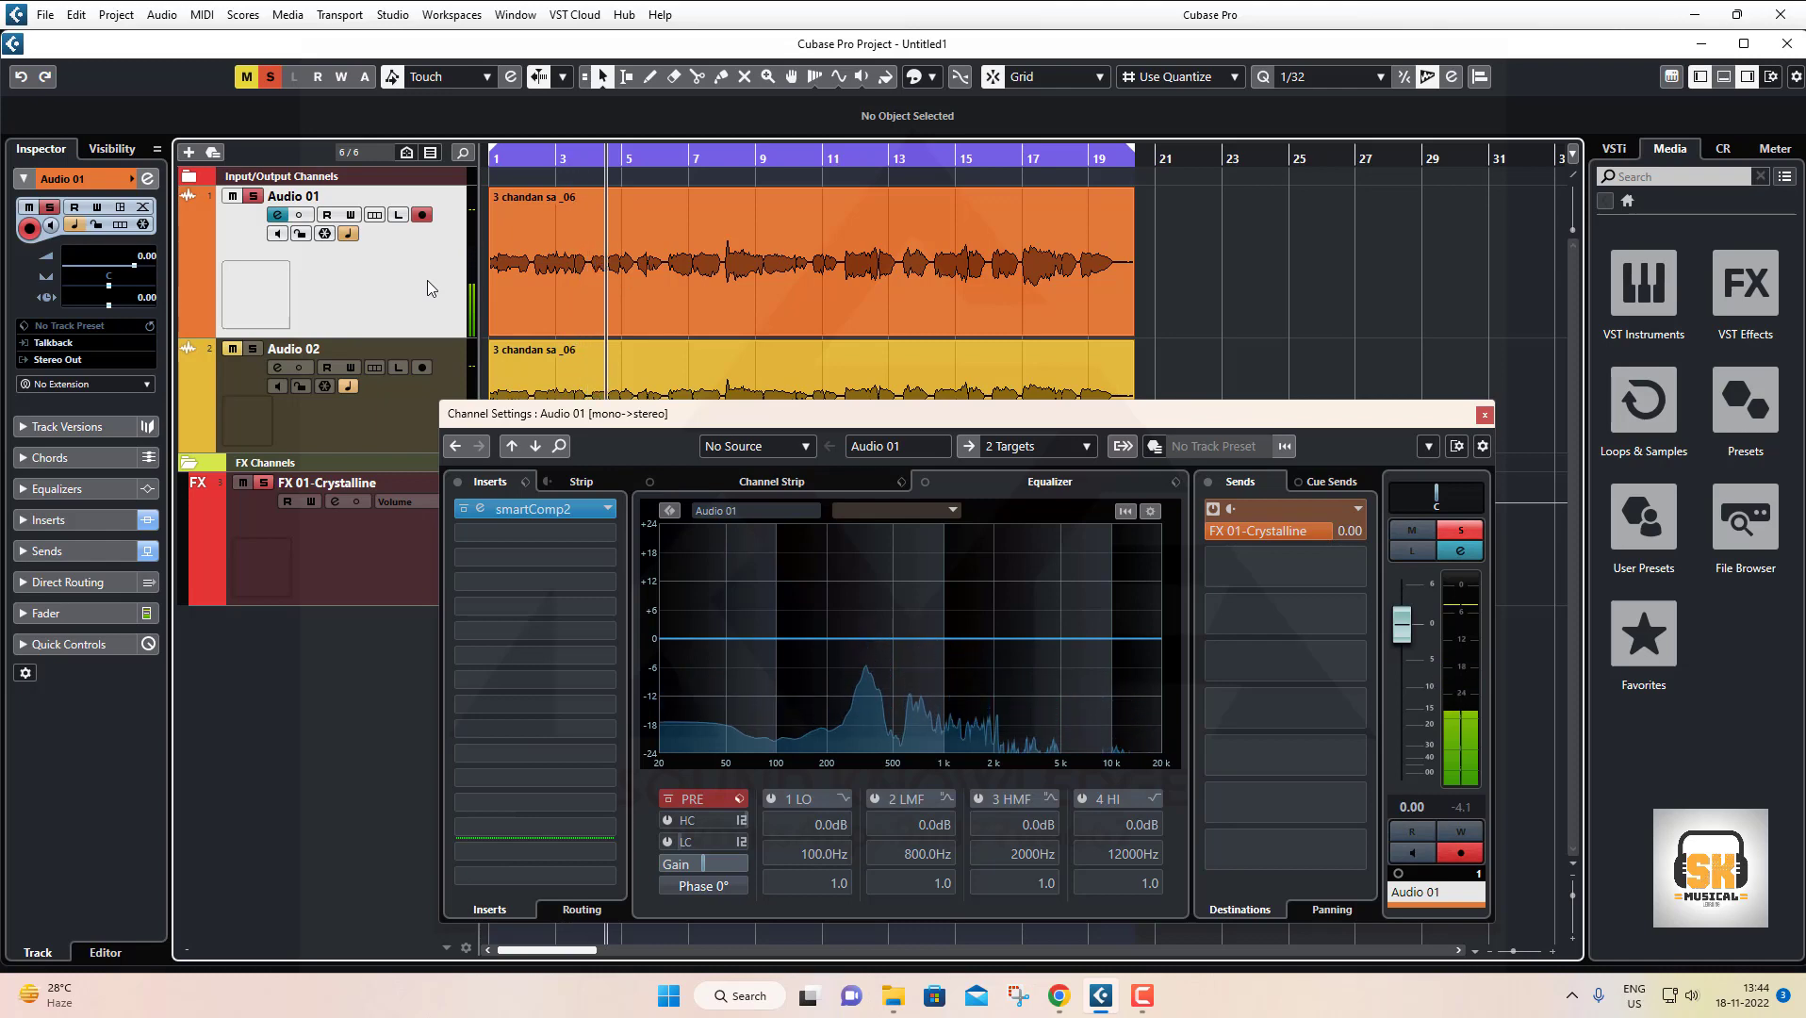
Open smartComp2 on Audio 01, choose the Vocals | High profile and make it learn new compression parameters during playback
click(480, 509)
drag(834, 361, 732, 206)
click(893, 278)
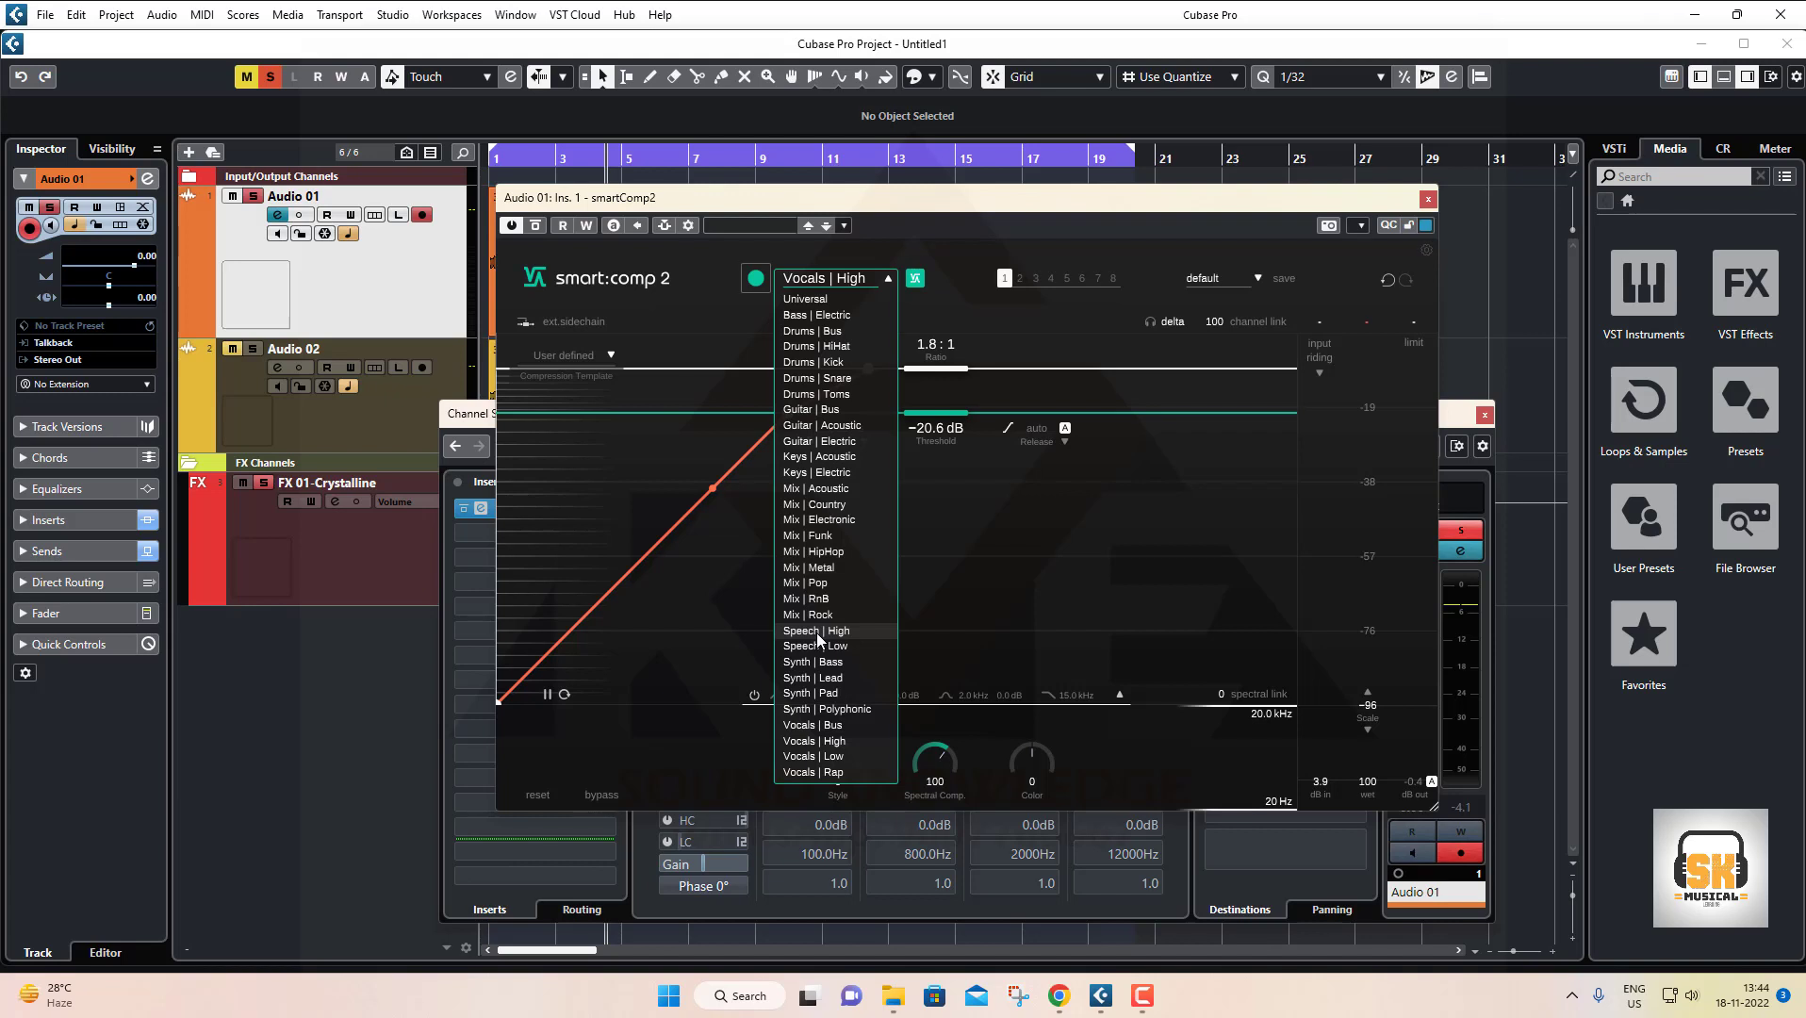
click(817, 739)
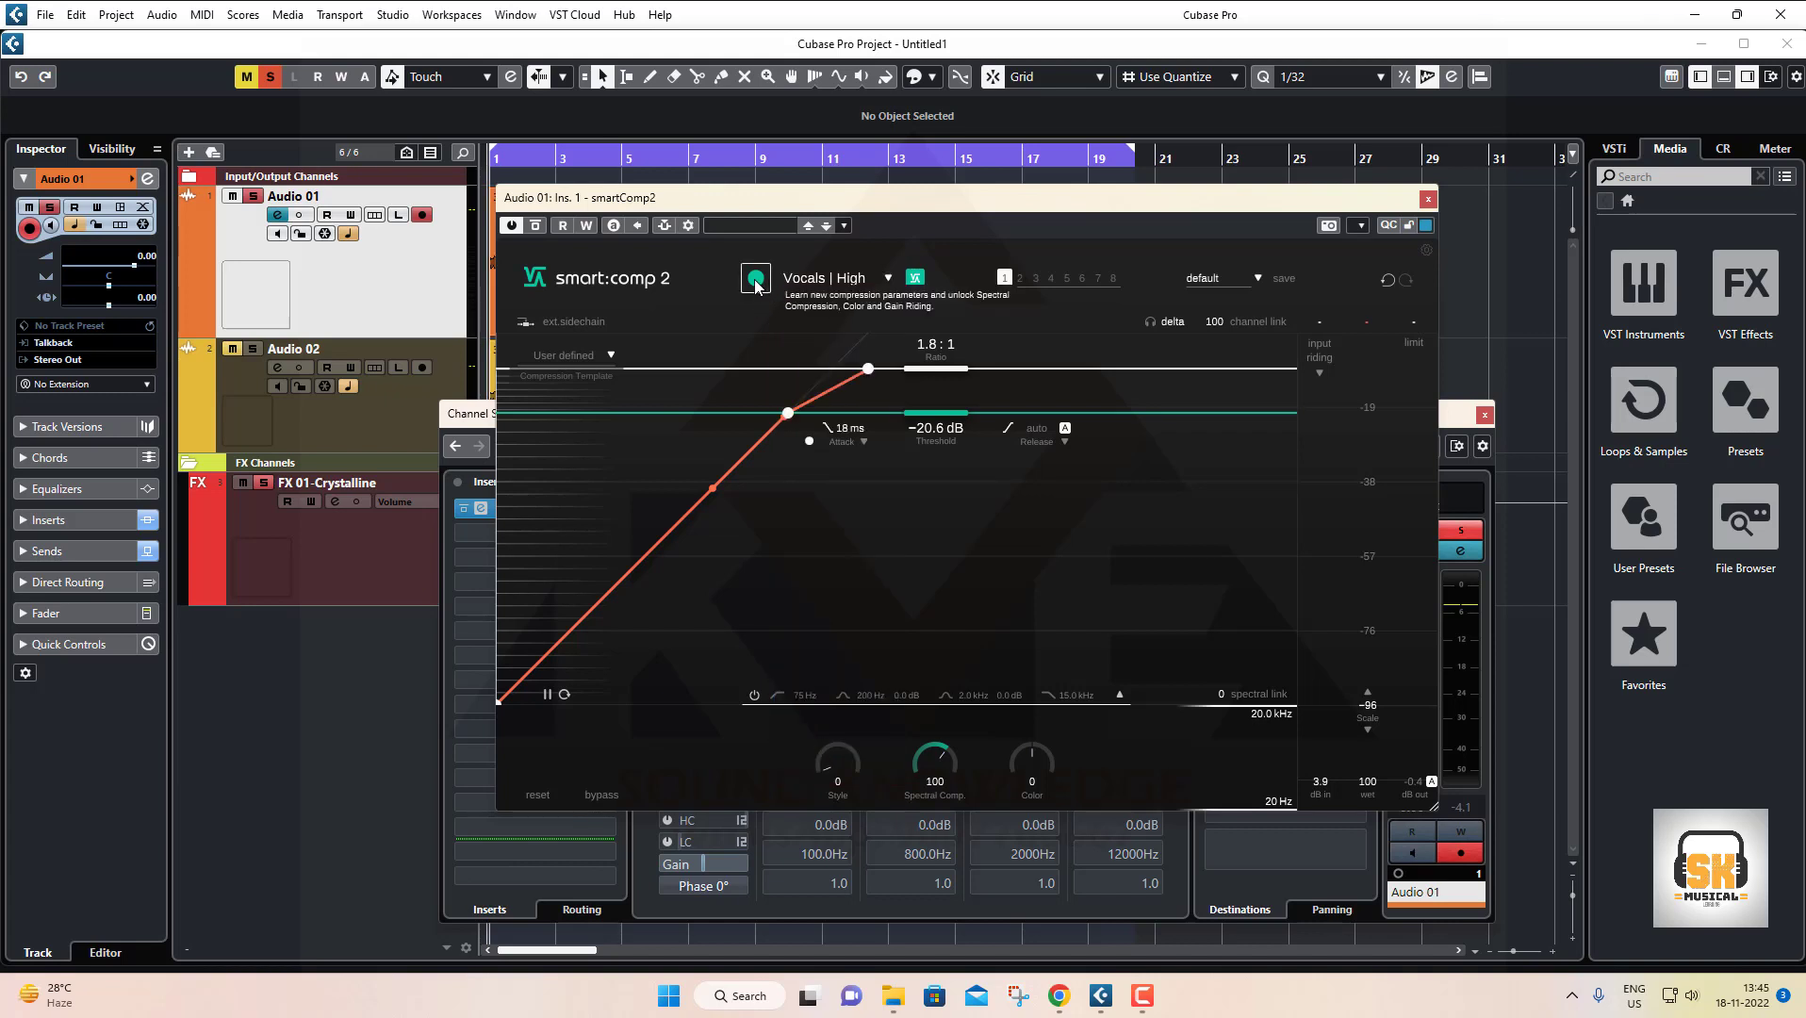
key(space)
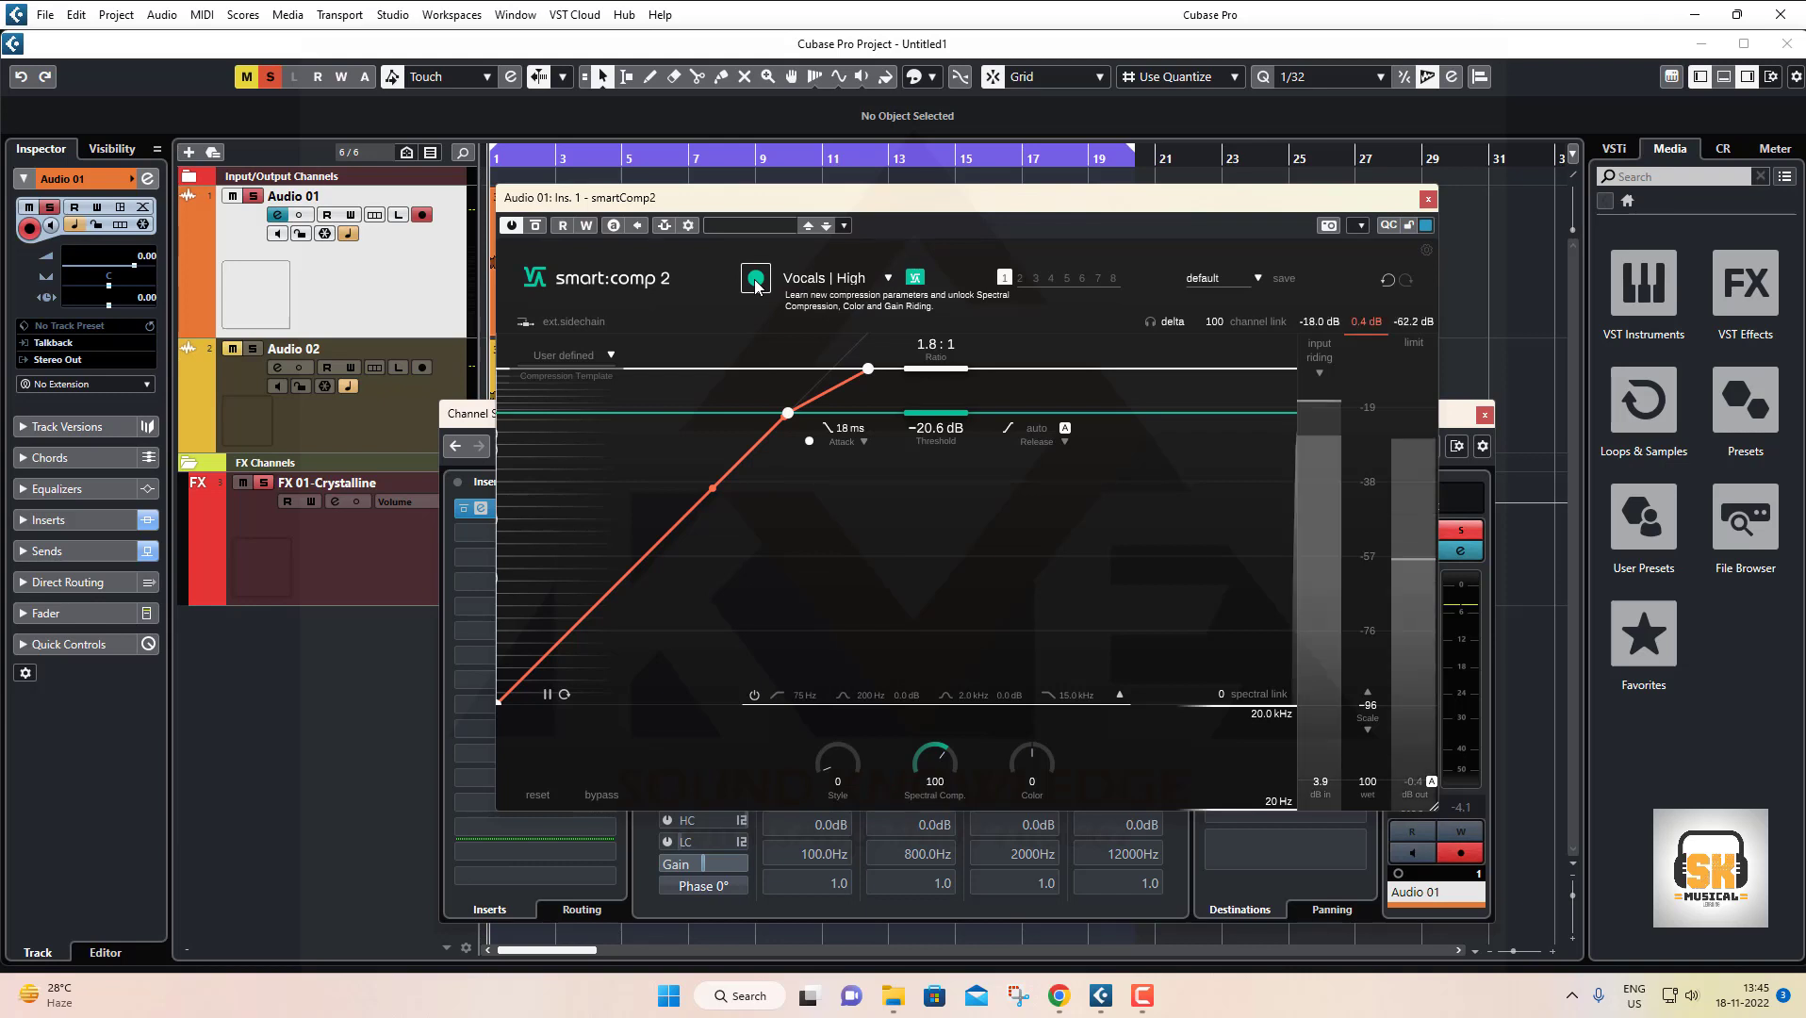
click(756, 278)
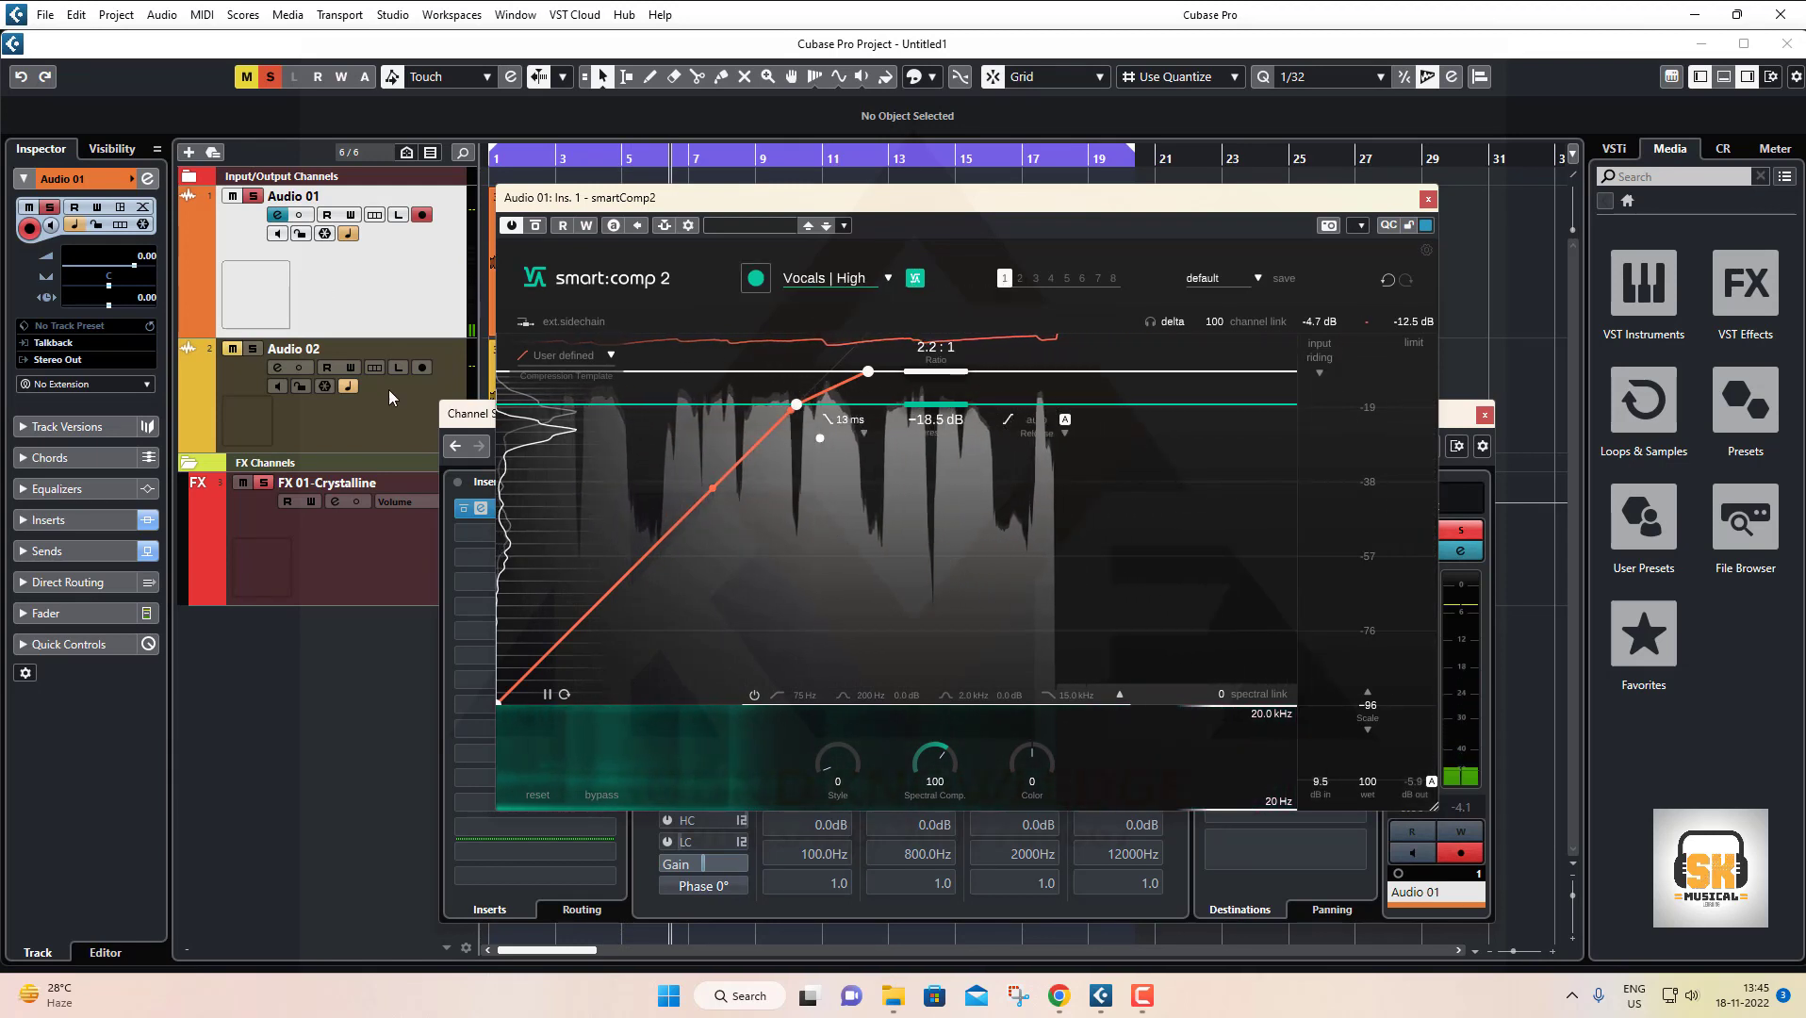
Compare the two vocal tracks during playback by alternating between Audio 02 and soloed Audio 01
click(375, 418)
click(232, 197)
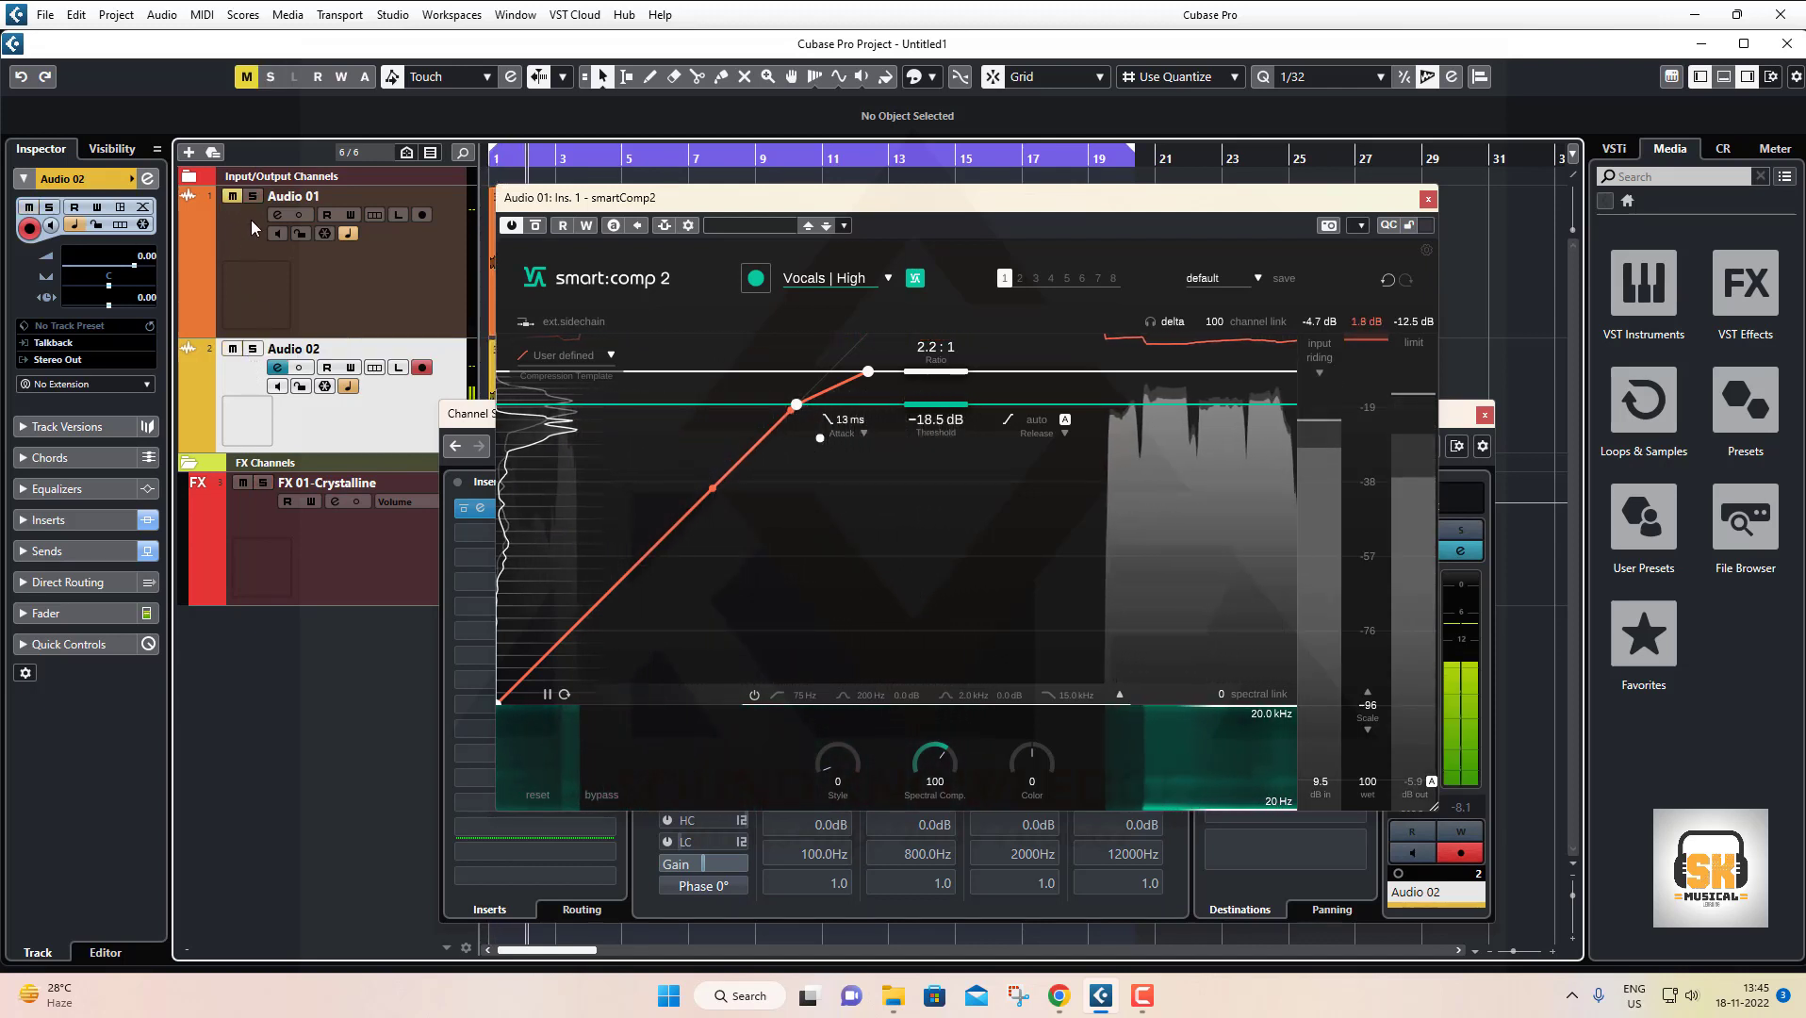
click(252, 196)
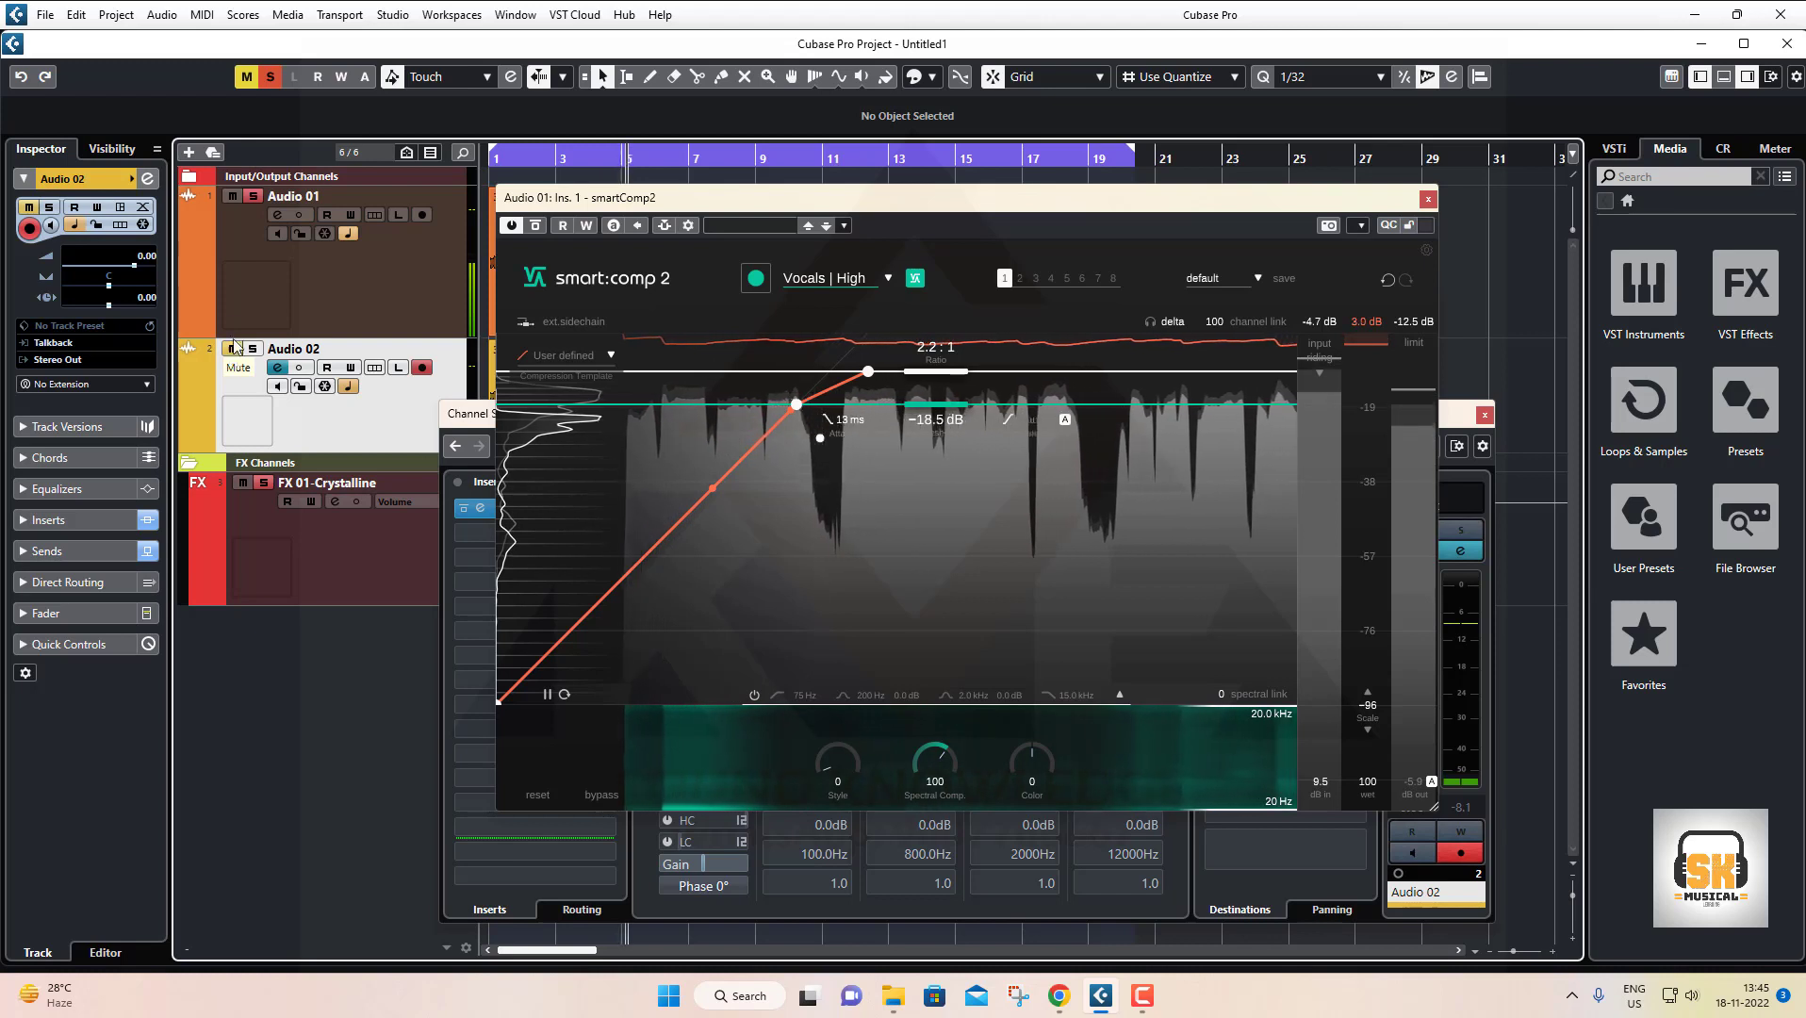
click(252, 196)
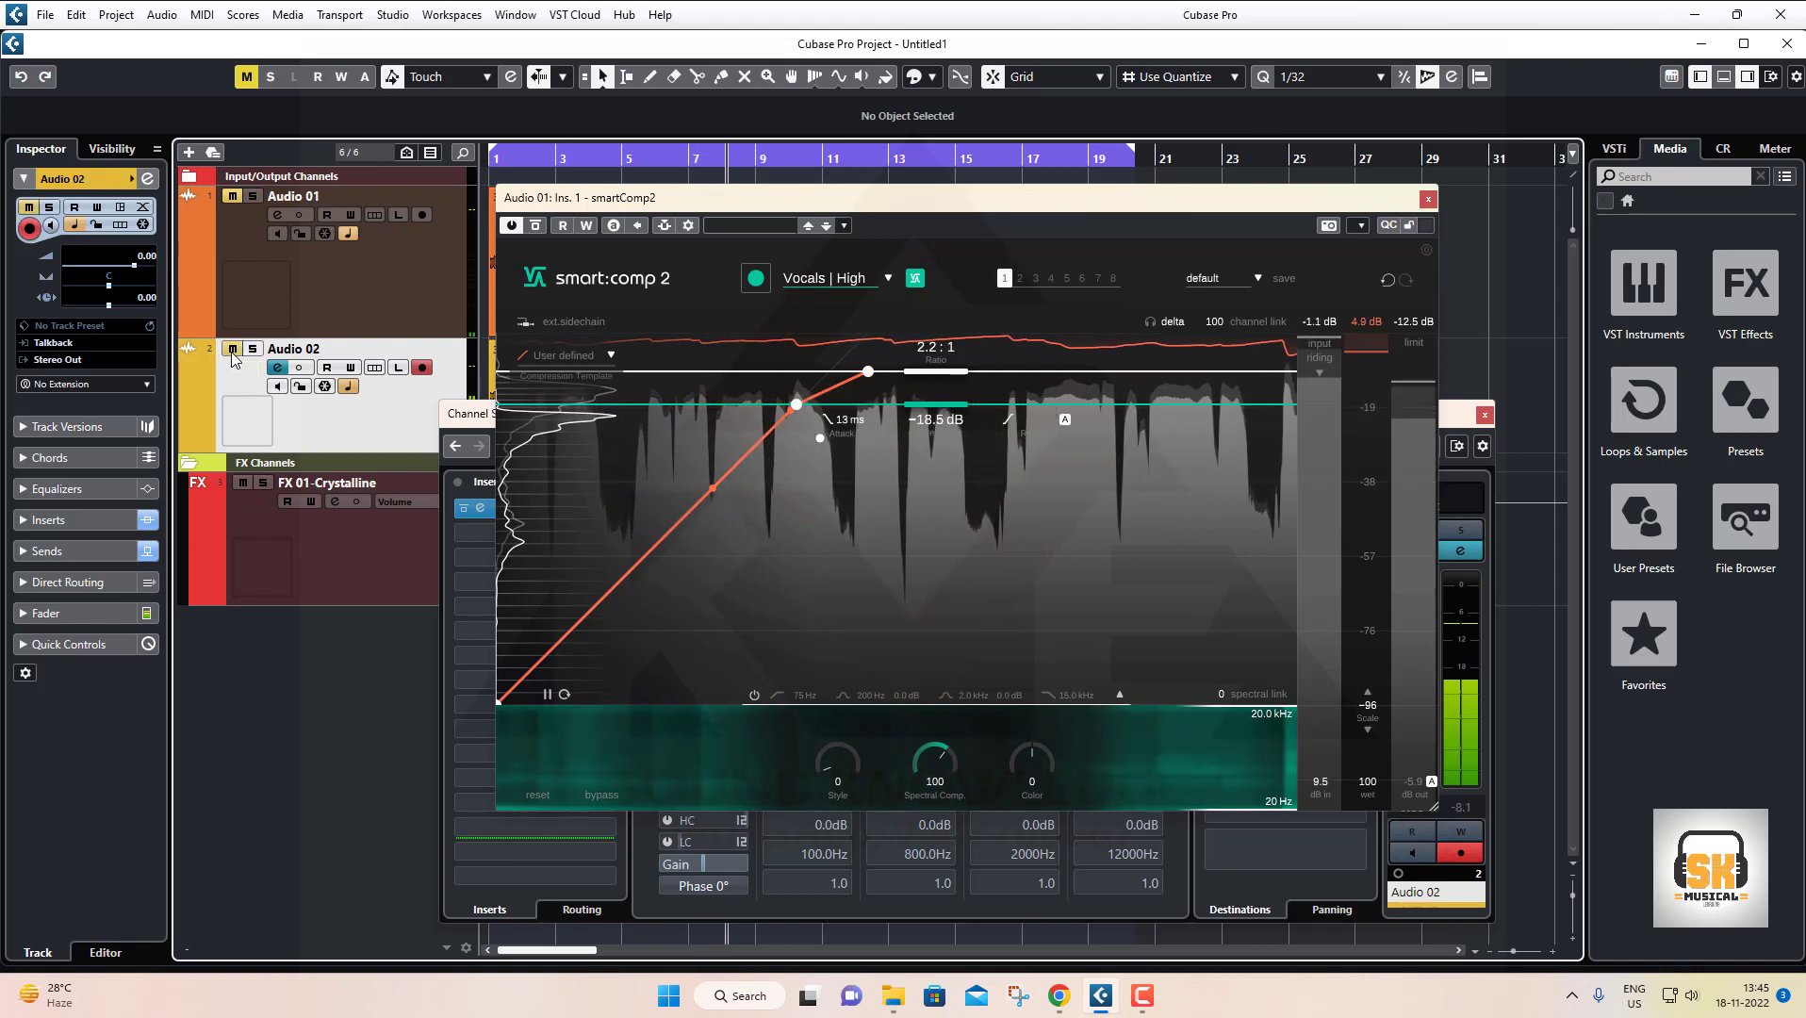
Solo Audio 01, stop playback and look through smartComp2's list of source profiles without changing the profile
click(253, 196)
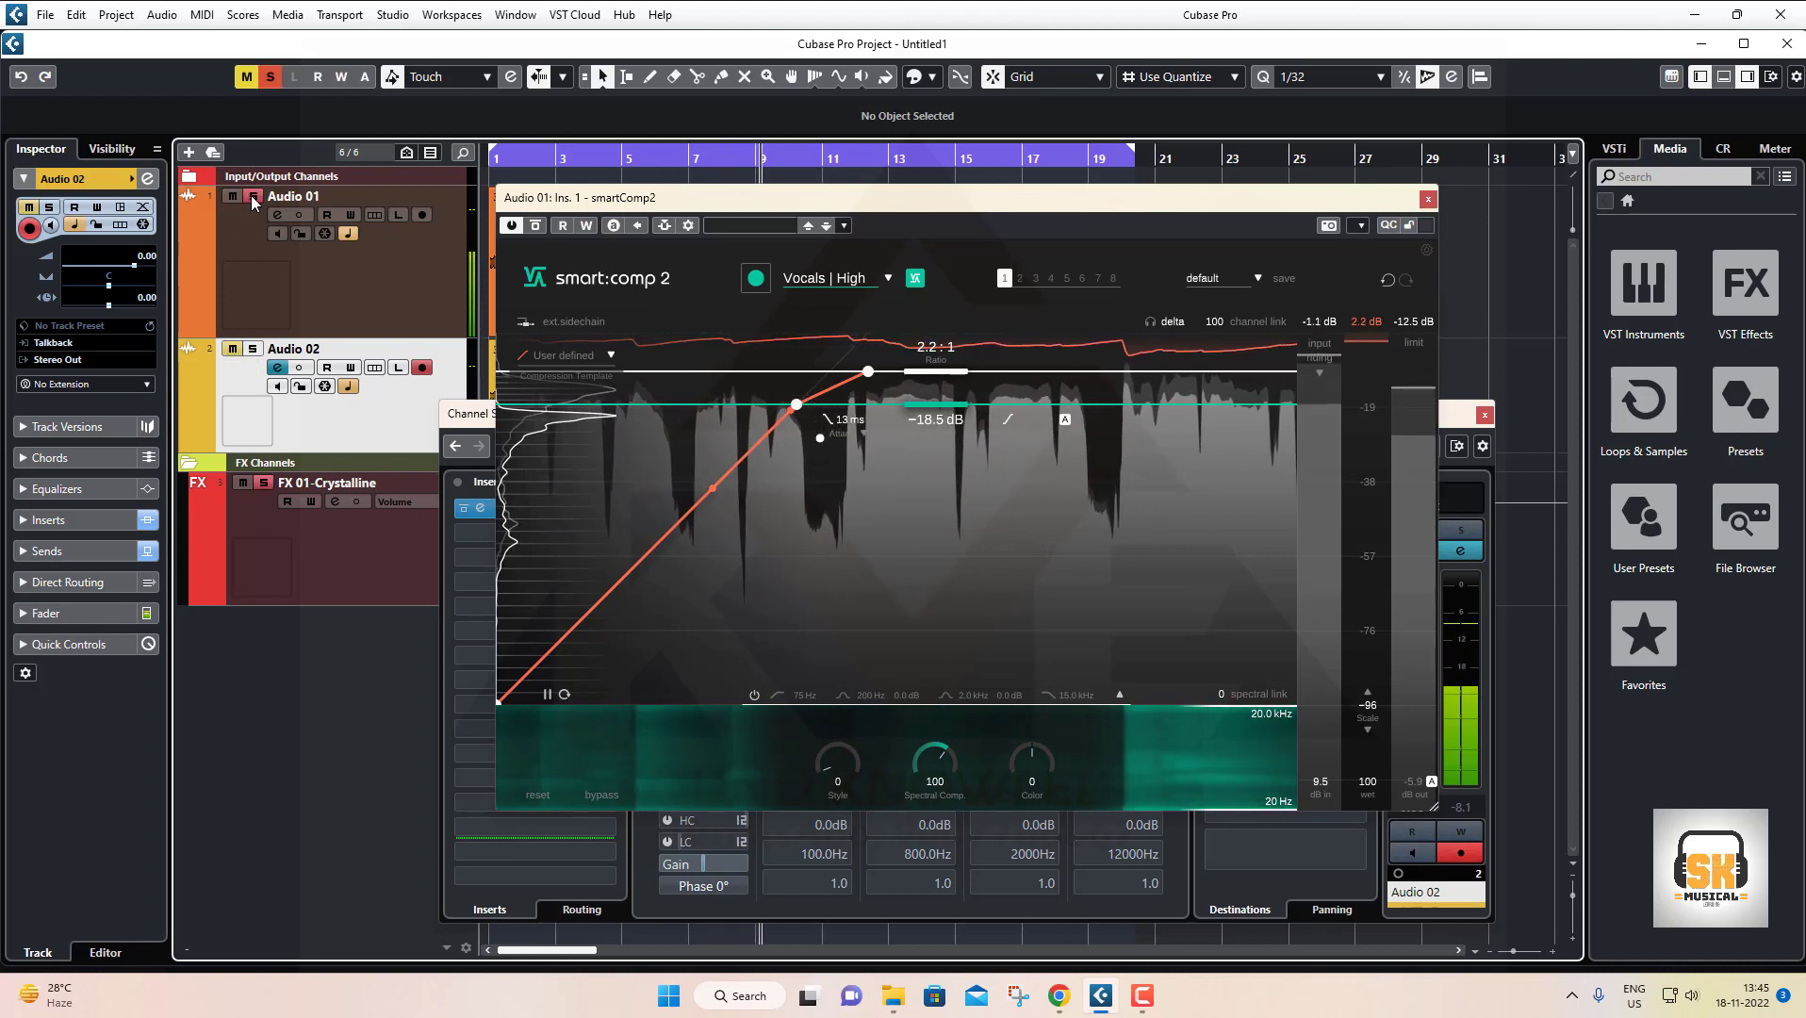
key(space)
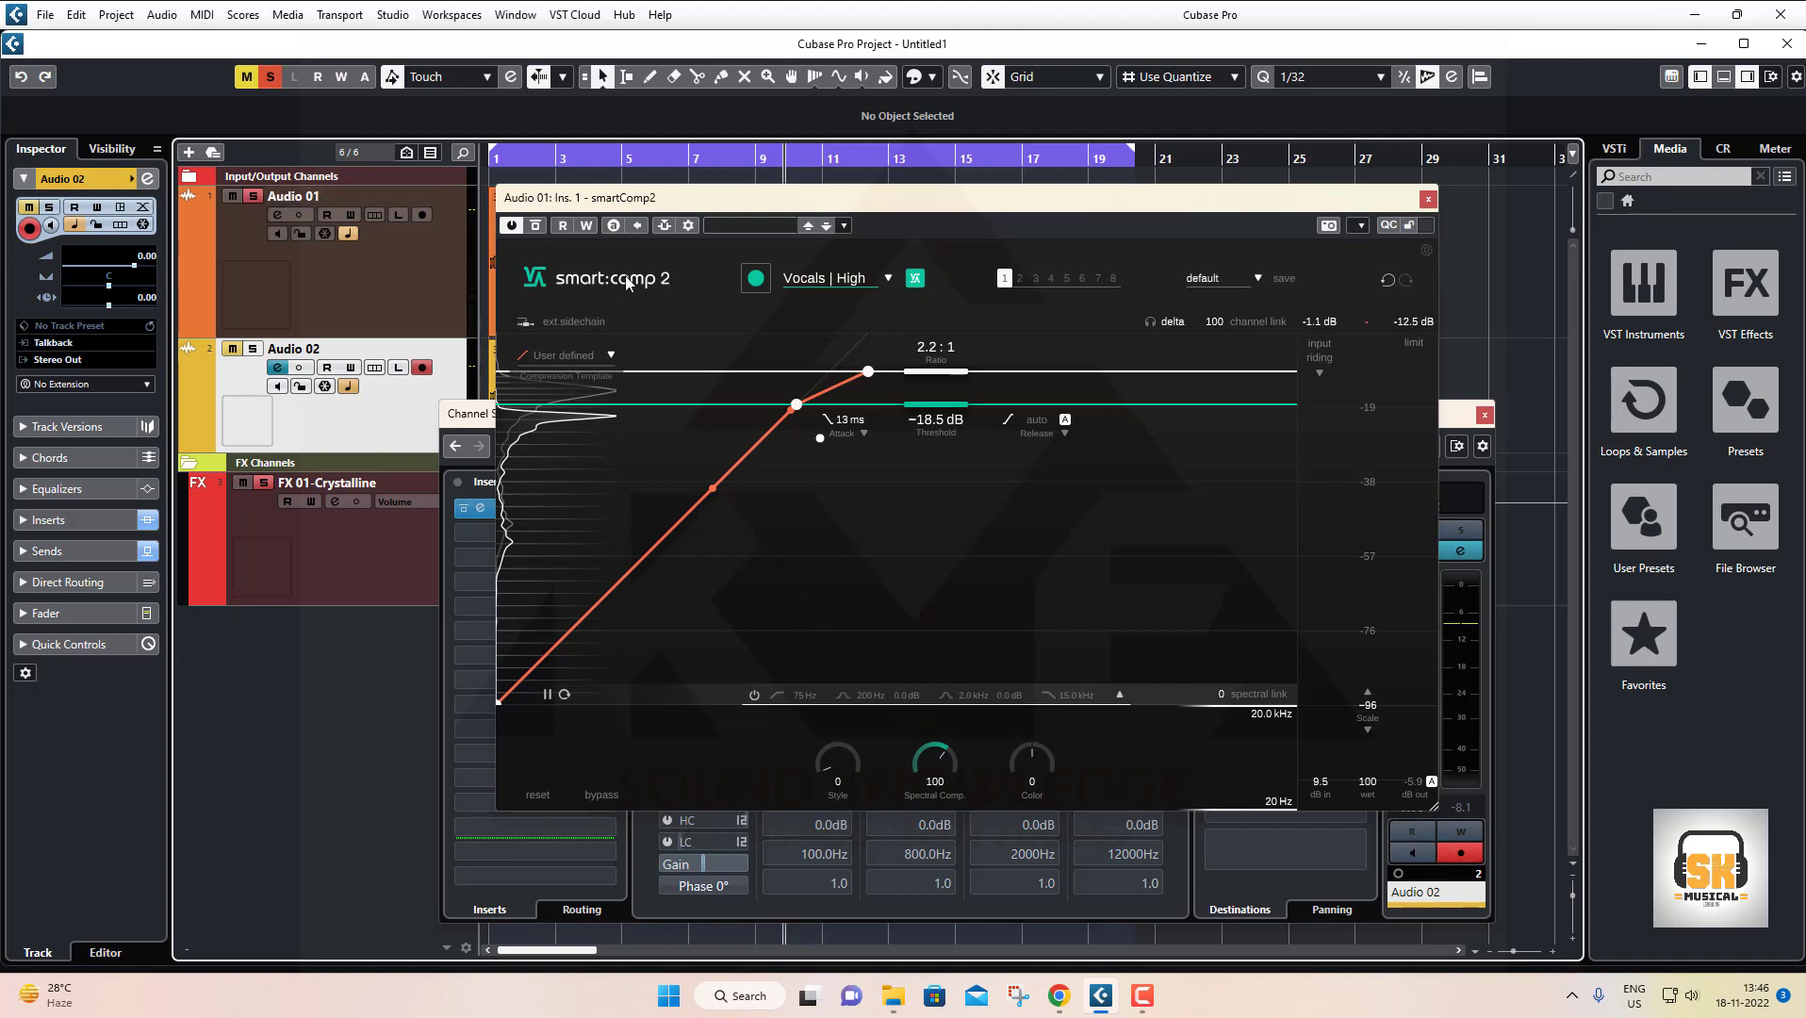
click(851, 279)
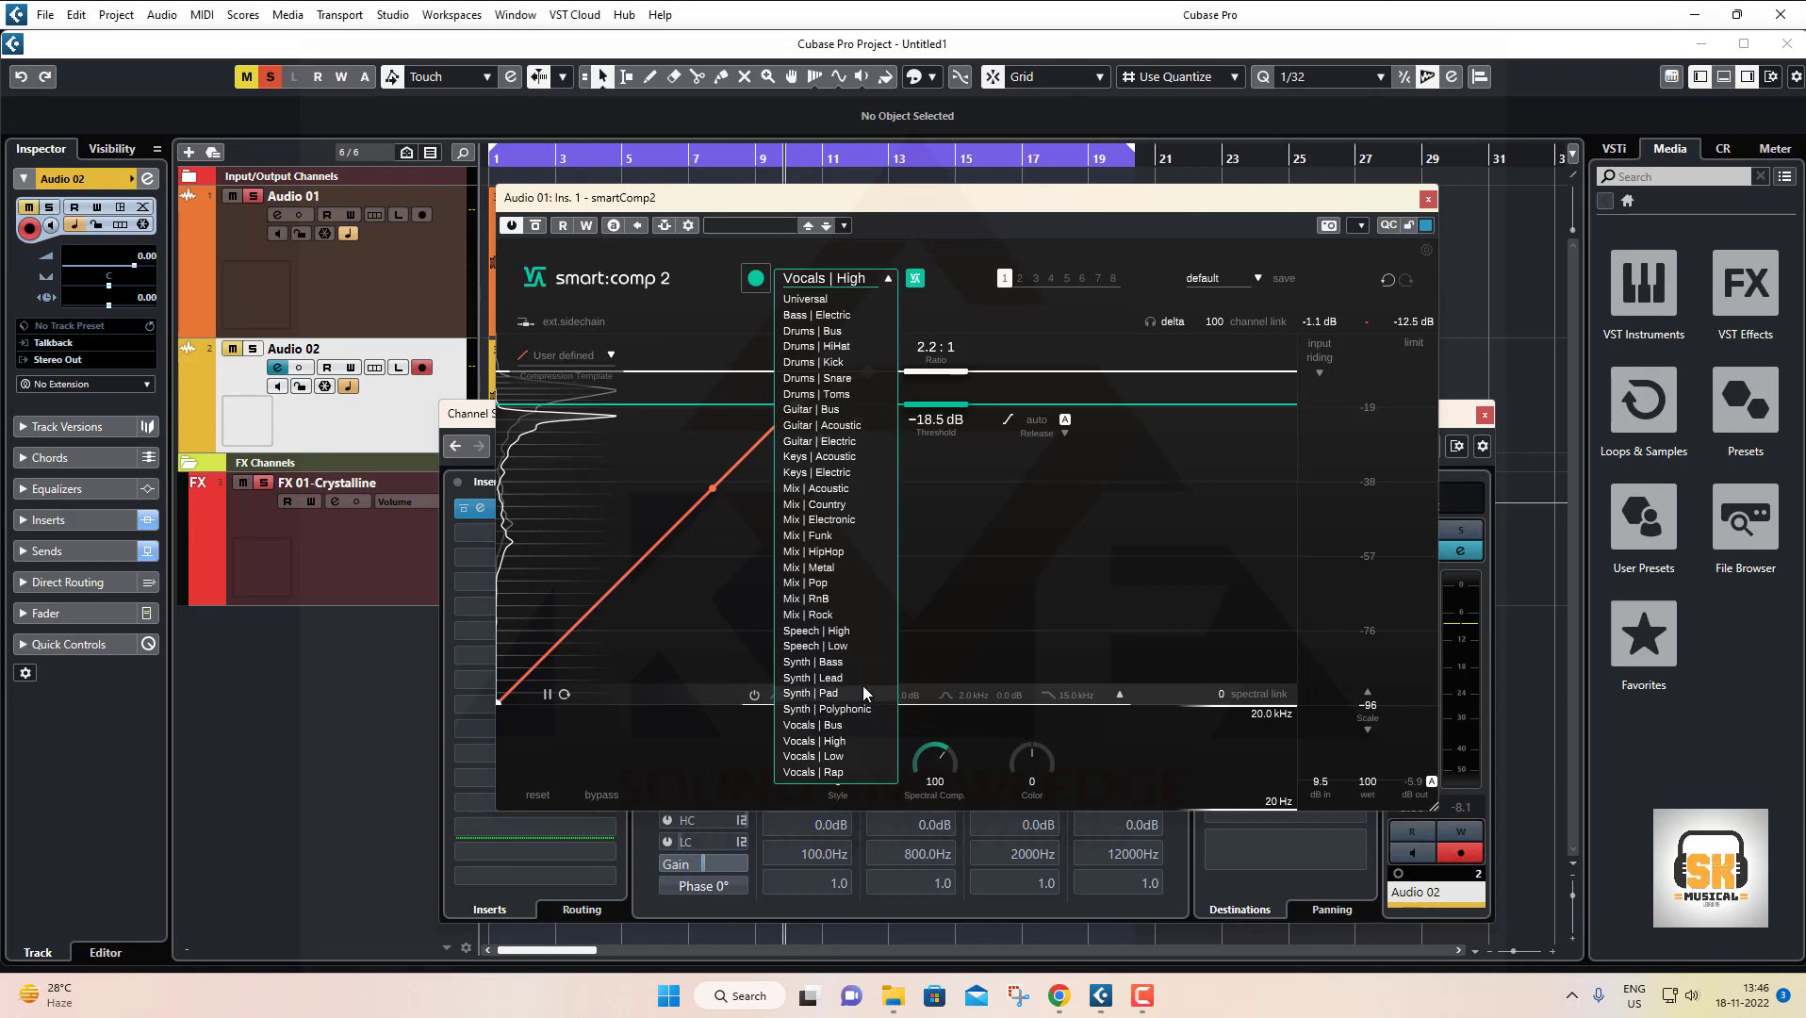
click(691, 310)
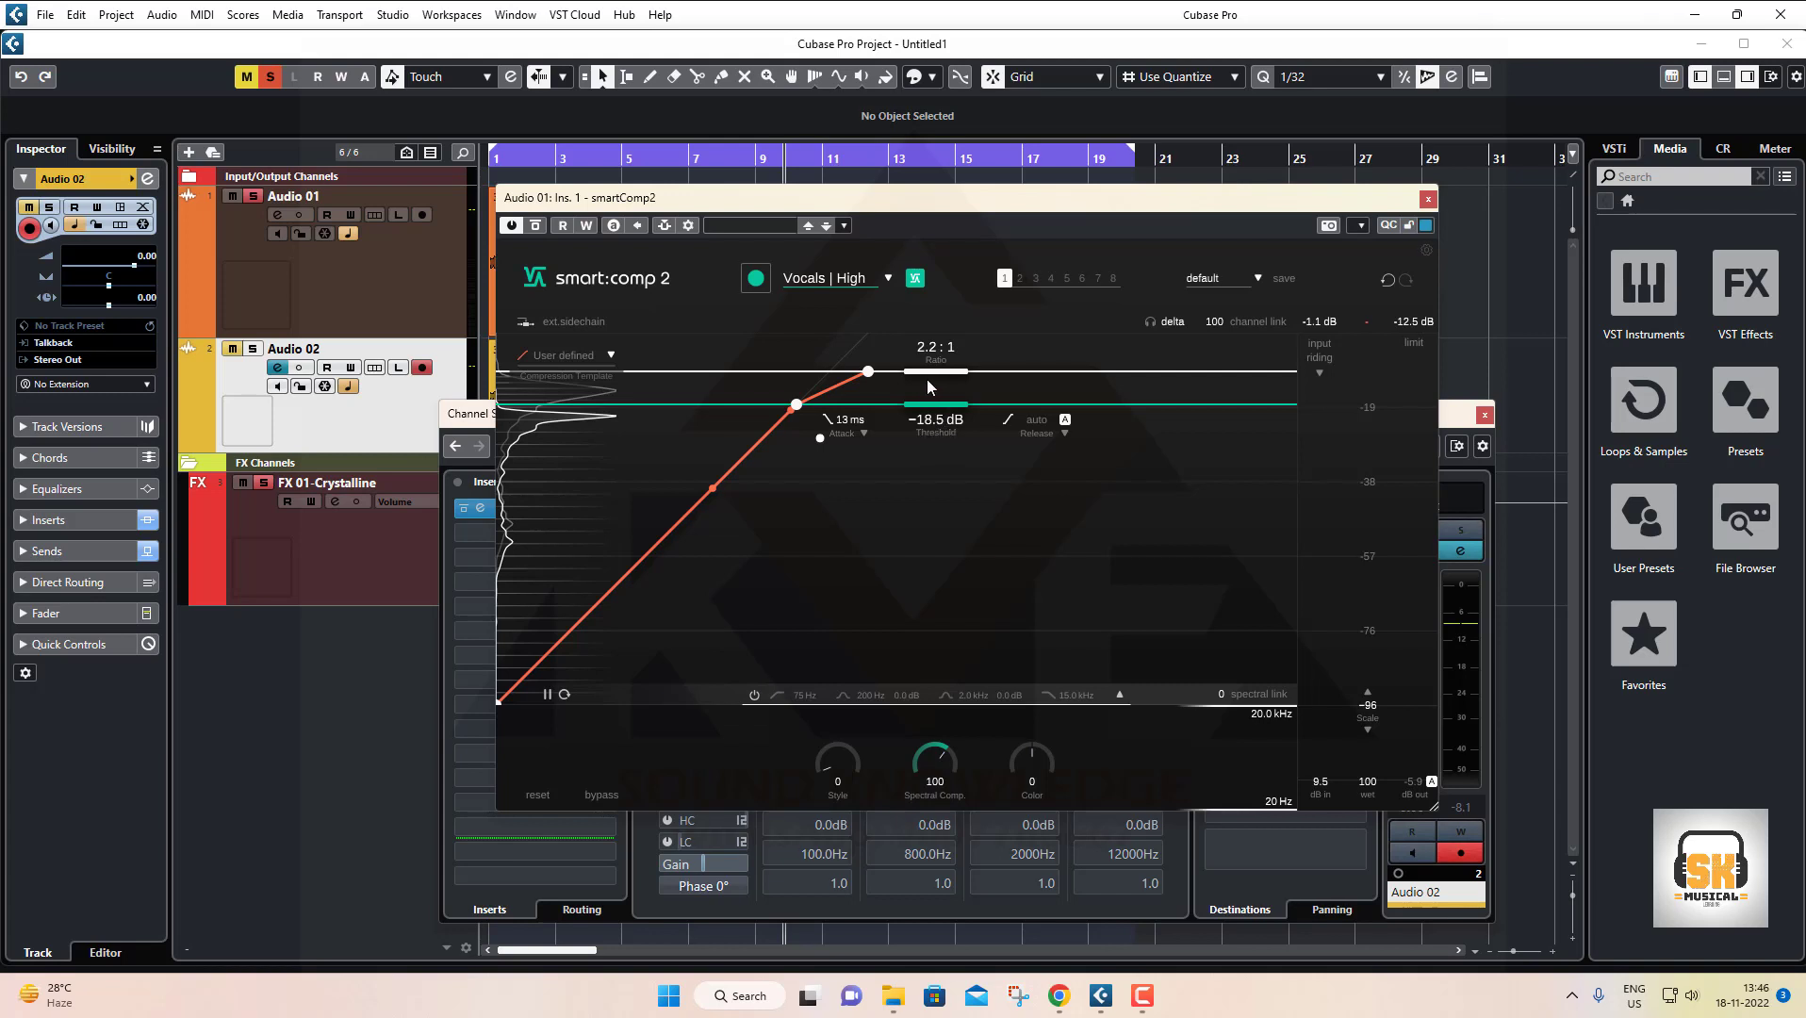
Lower smartComp2's threshold to -23.6 dB and reduce Spectral Comp to 0
mouse_move(934, 405)
mouse_down()
mouse_move(936, 442)
mouse_move(935, 403)
mouse_move(936, 424)
mouse_up()
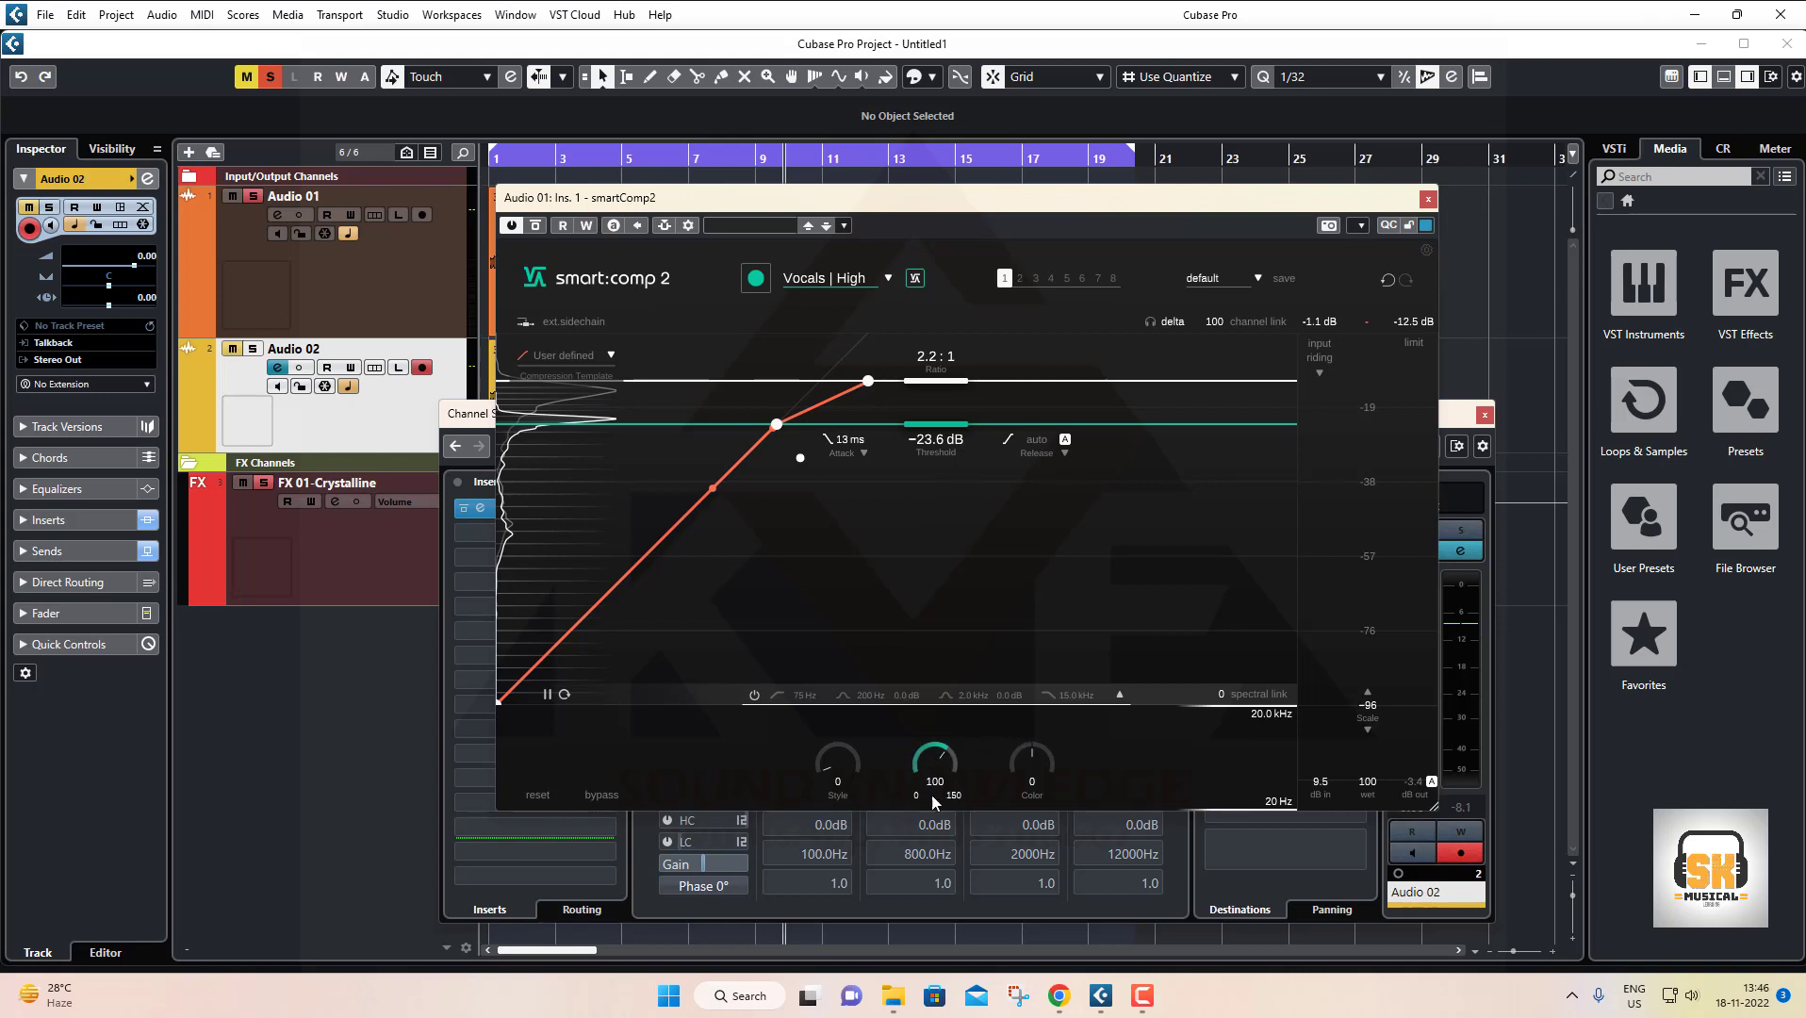
drag(932, 796, 936, 830)
drag(925, 753, 923, 841)
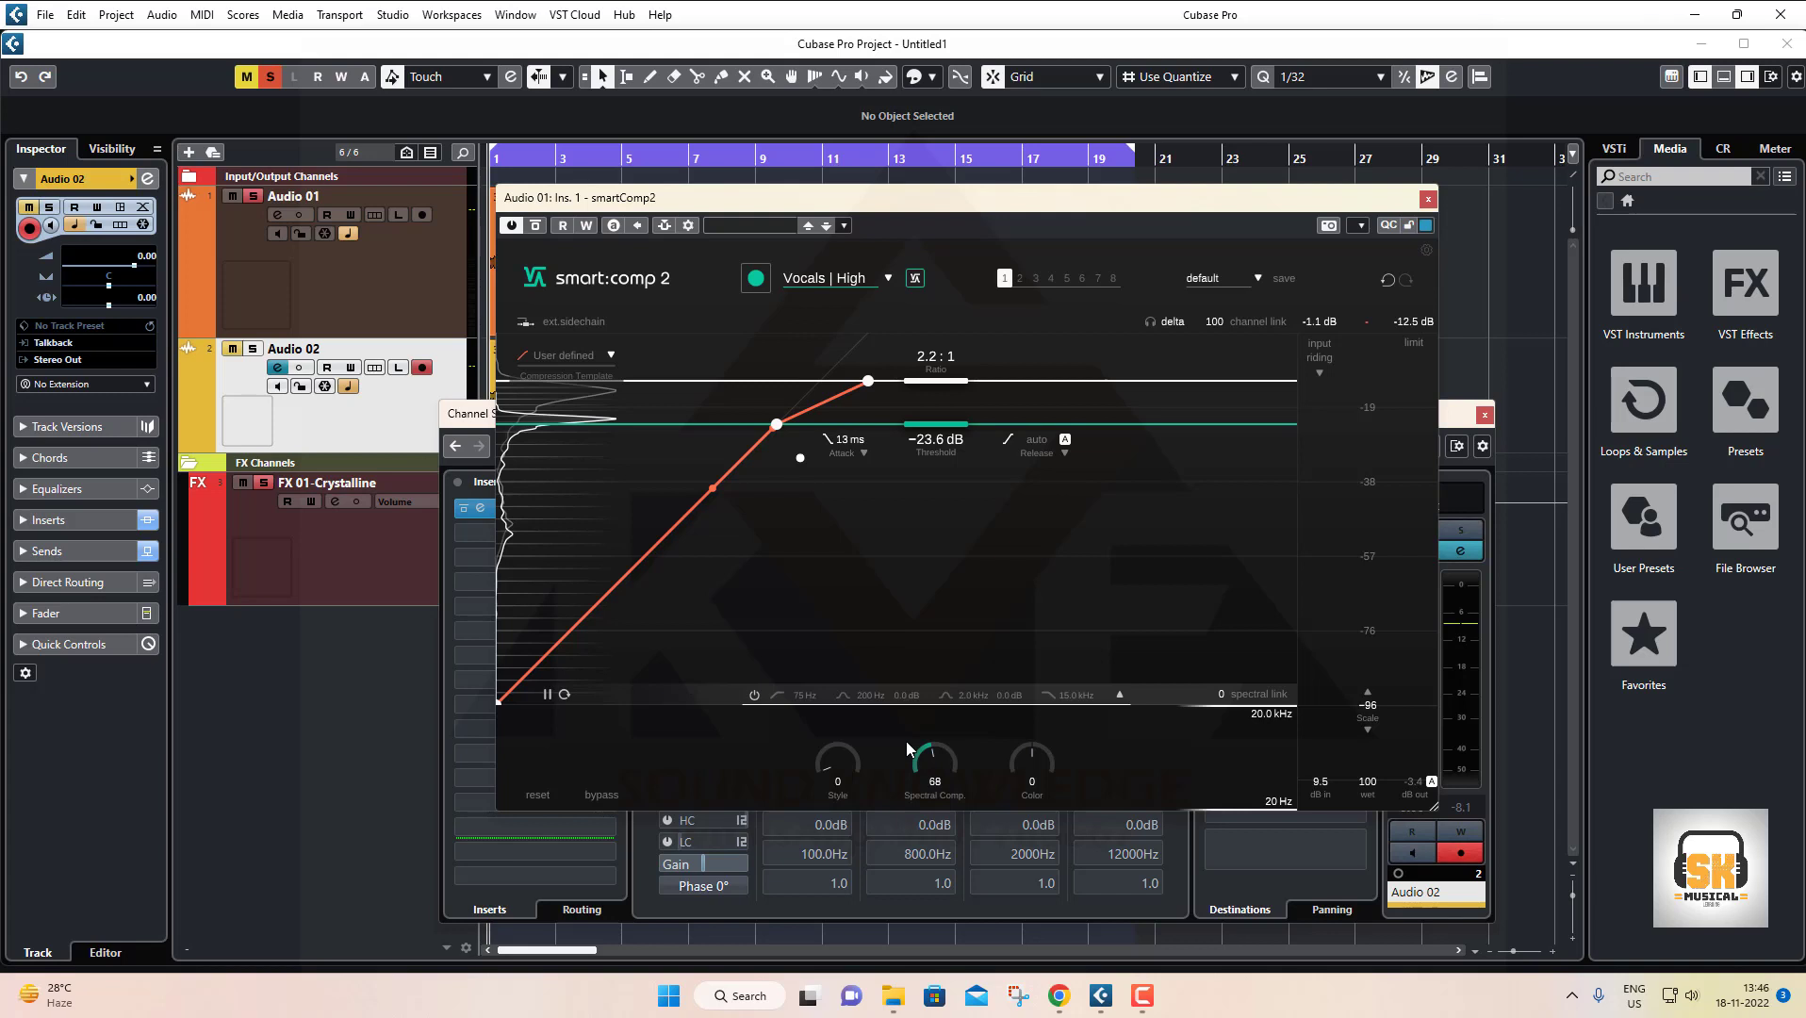
During playback, raise smartComp2's Style to 100, switching between clean and dirty, and compare Audio 01 with Audio 02
key(space)
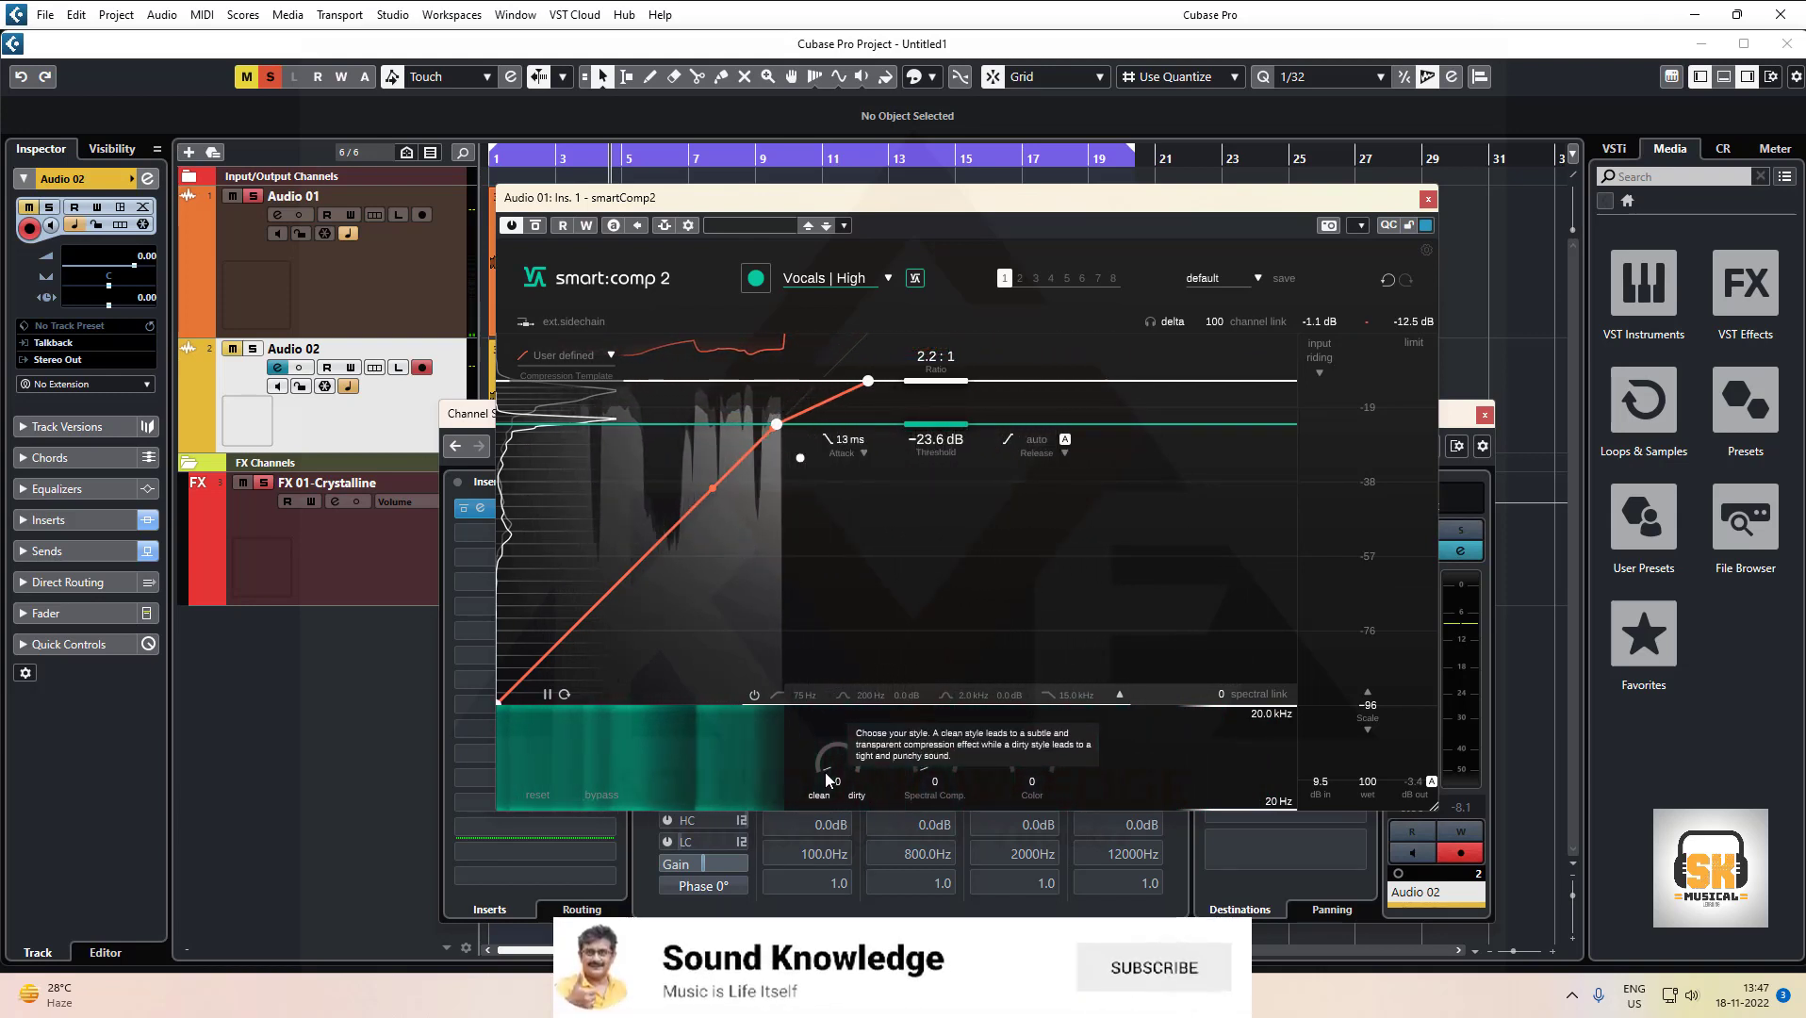
drag(826, 779, 806, 417)
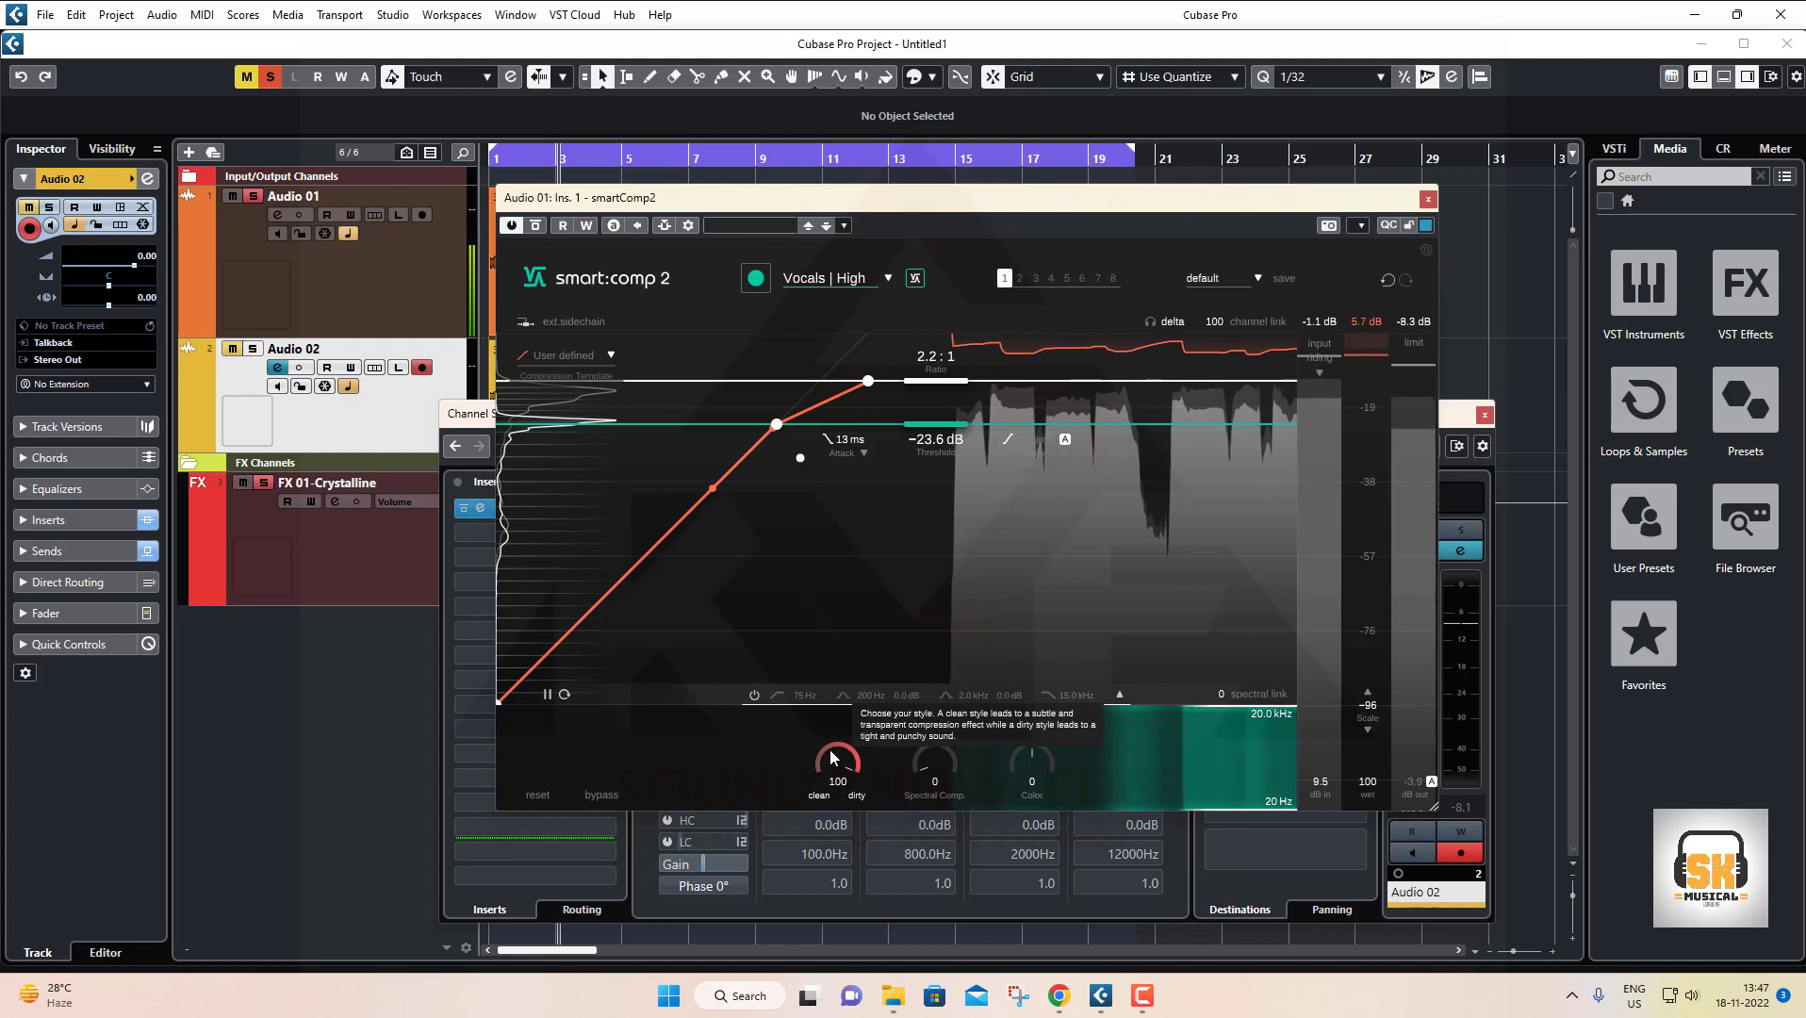
drag(825, 766, 825, 830)
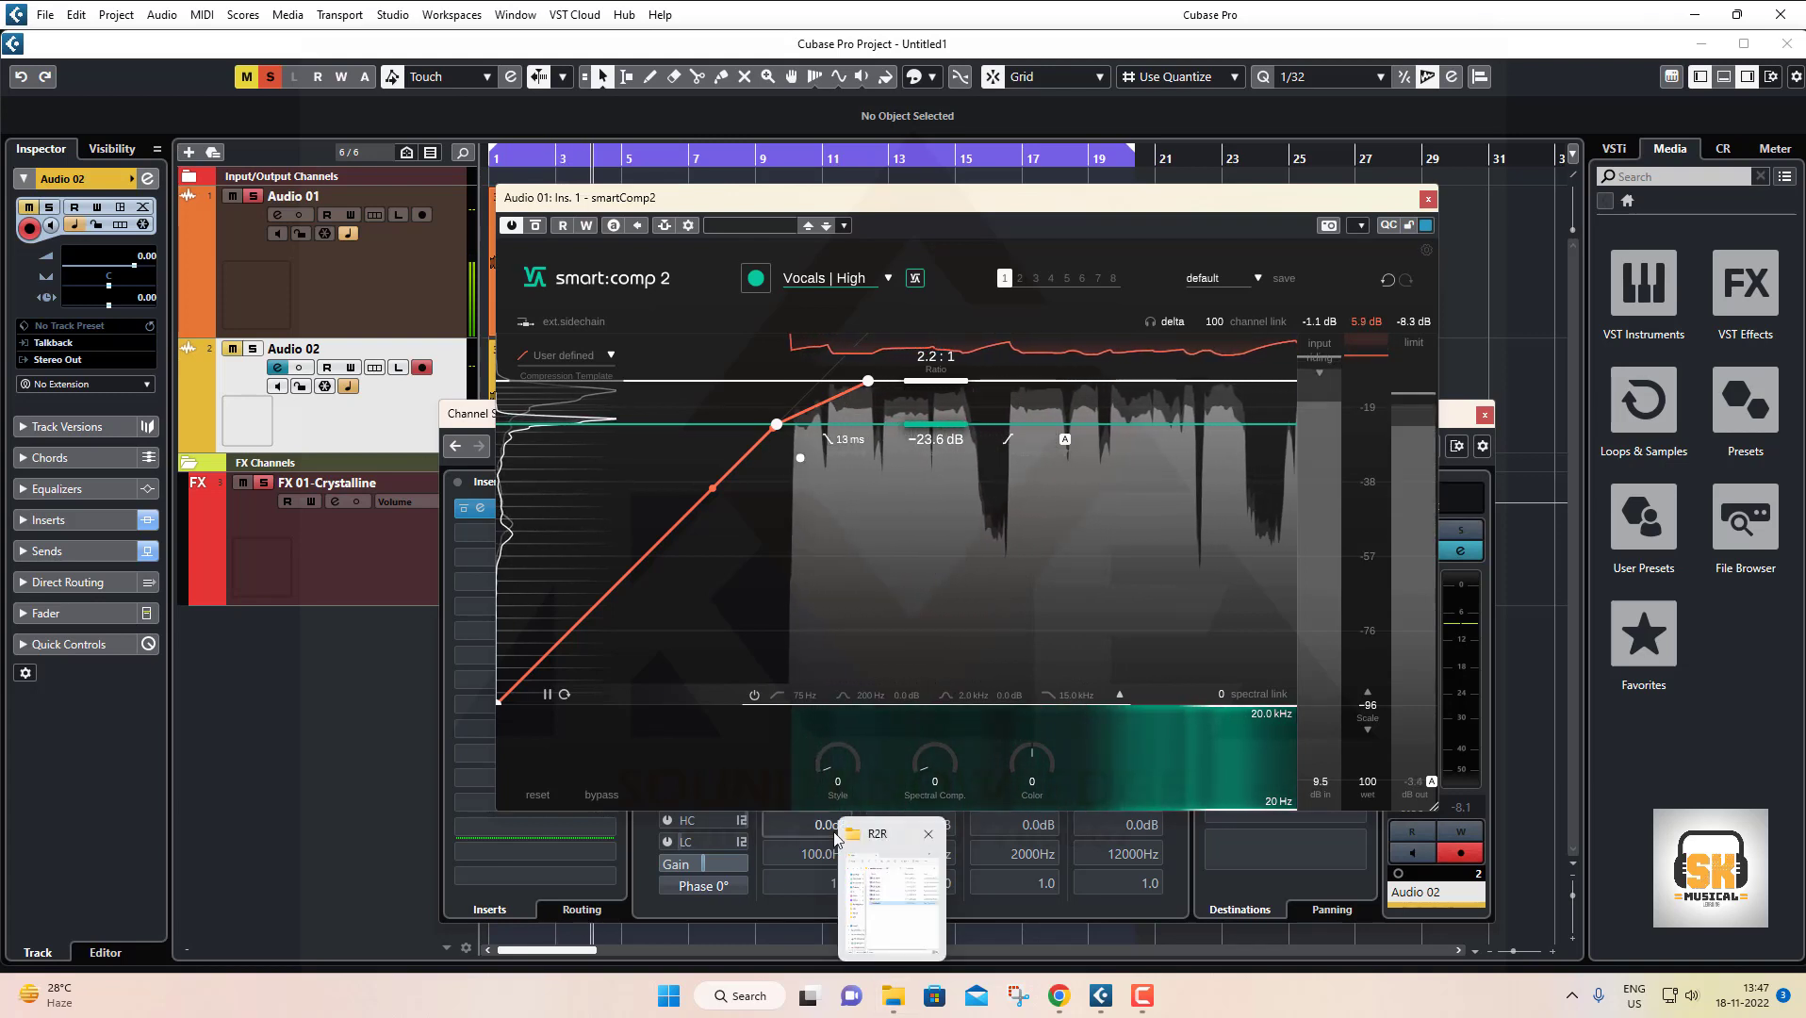
drag(827, 778, 814, 397)
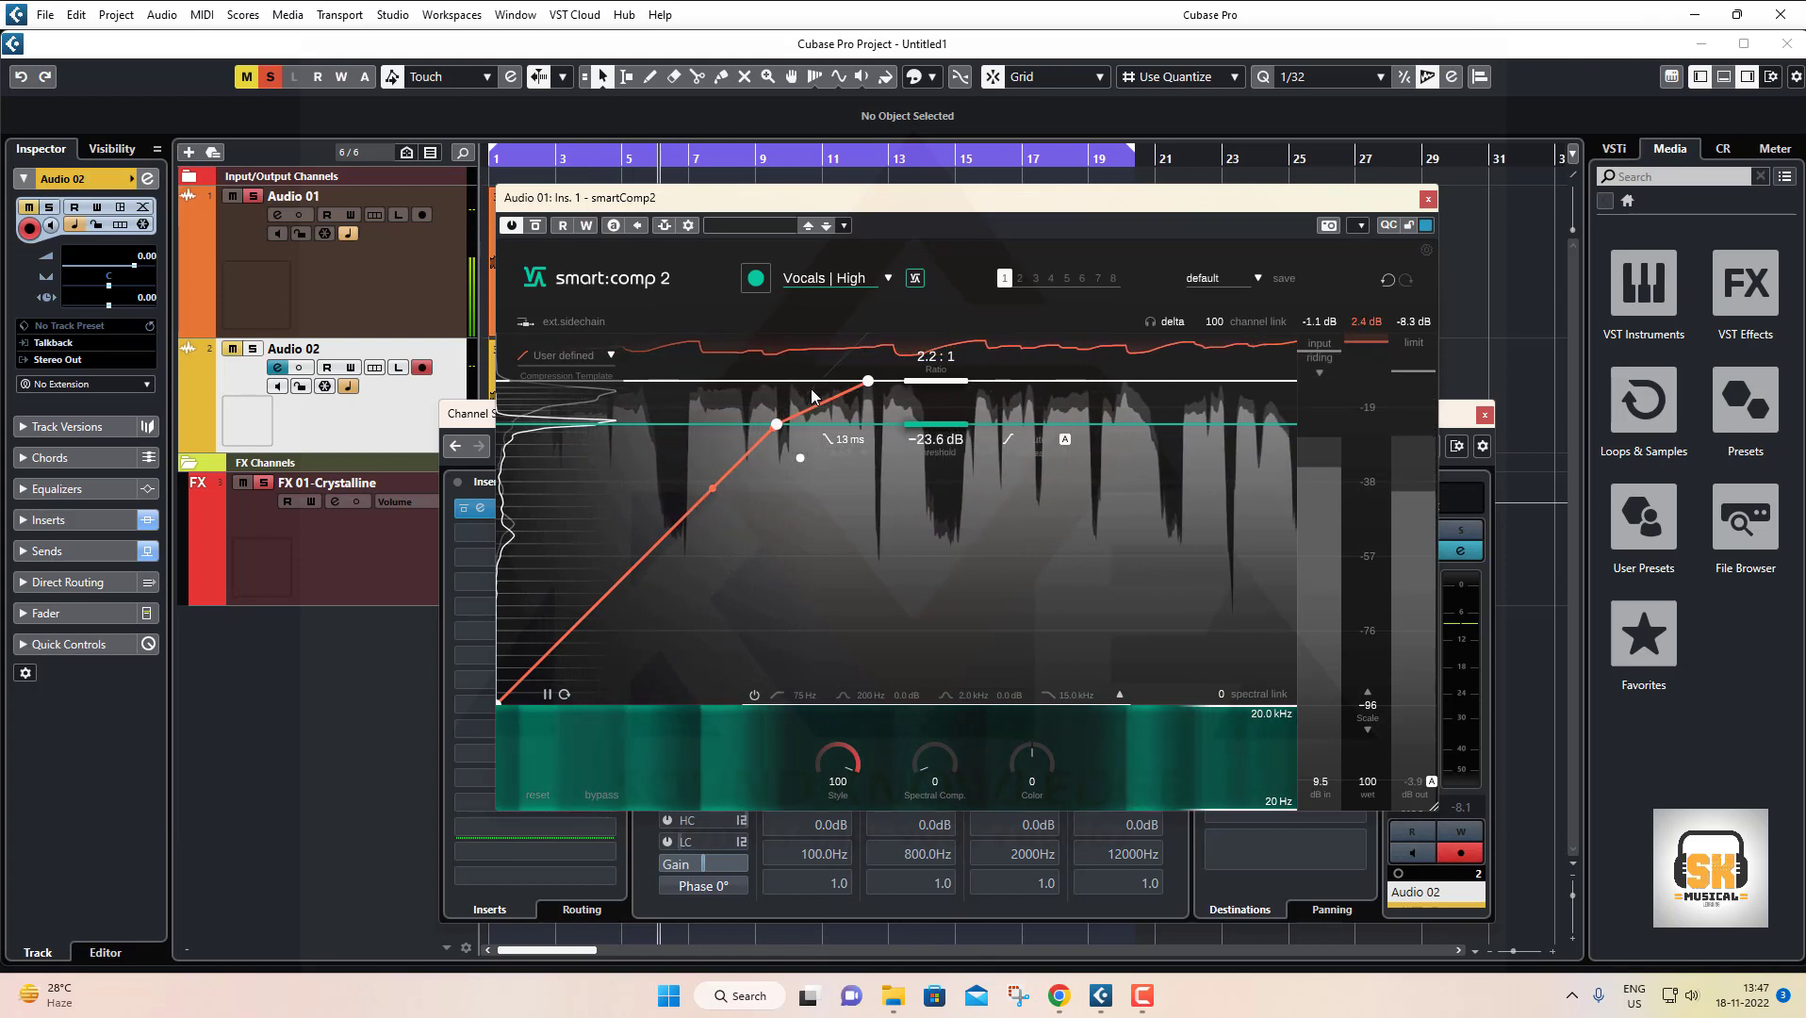
click(253, 195)
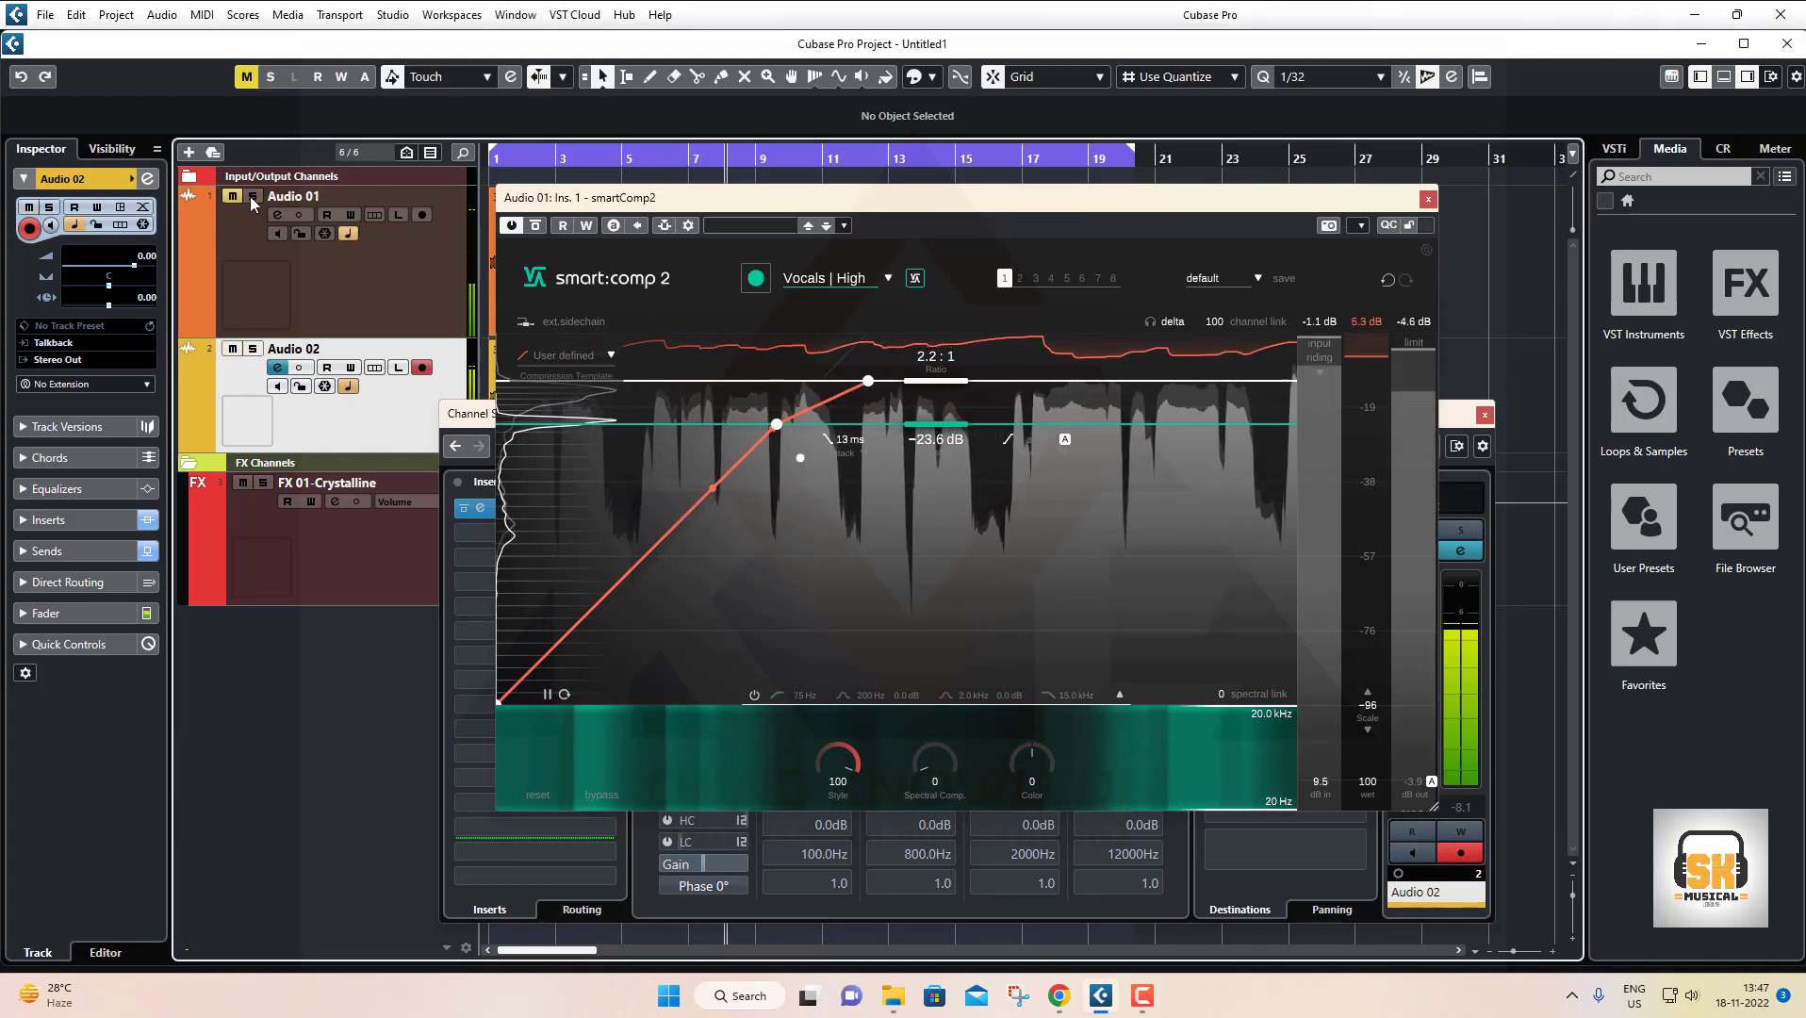
click(253, 195)
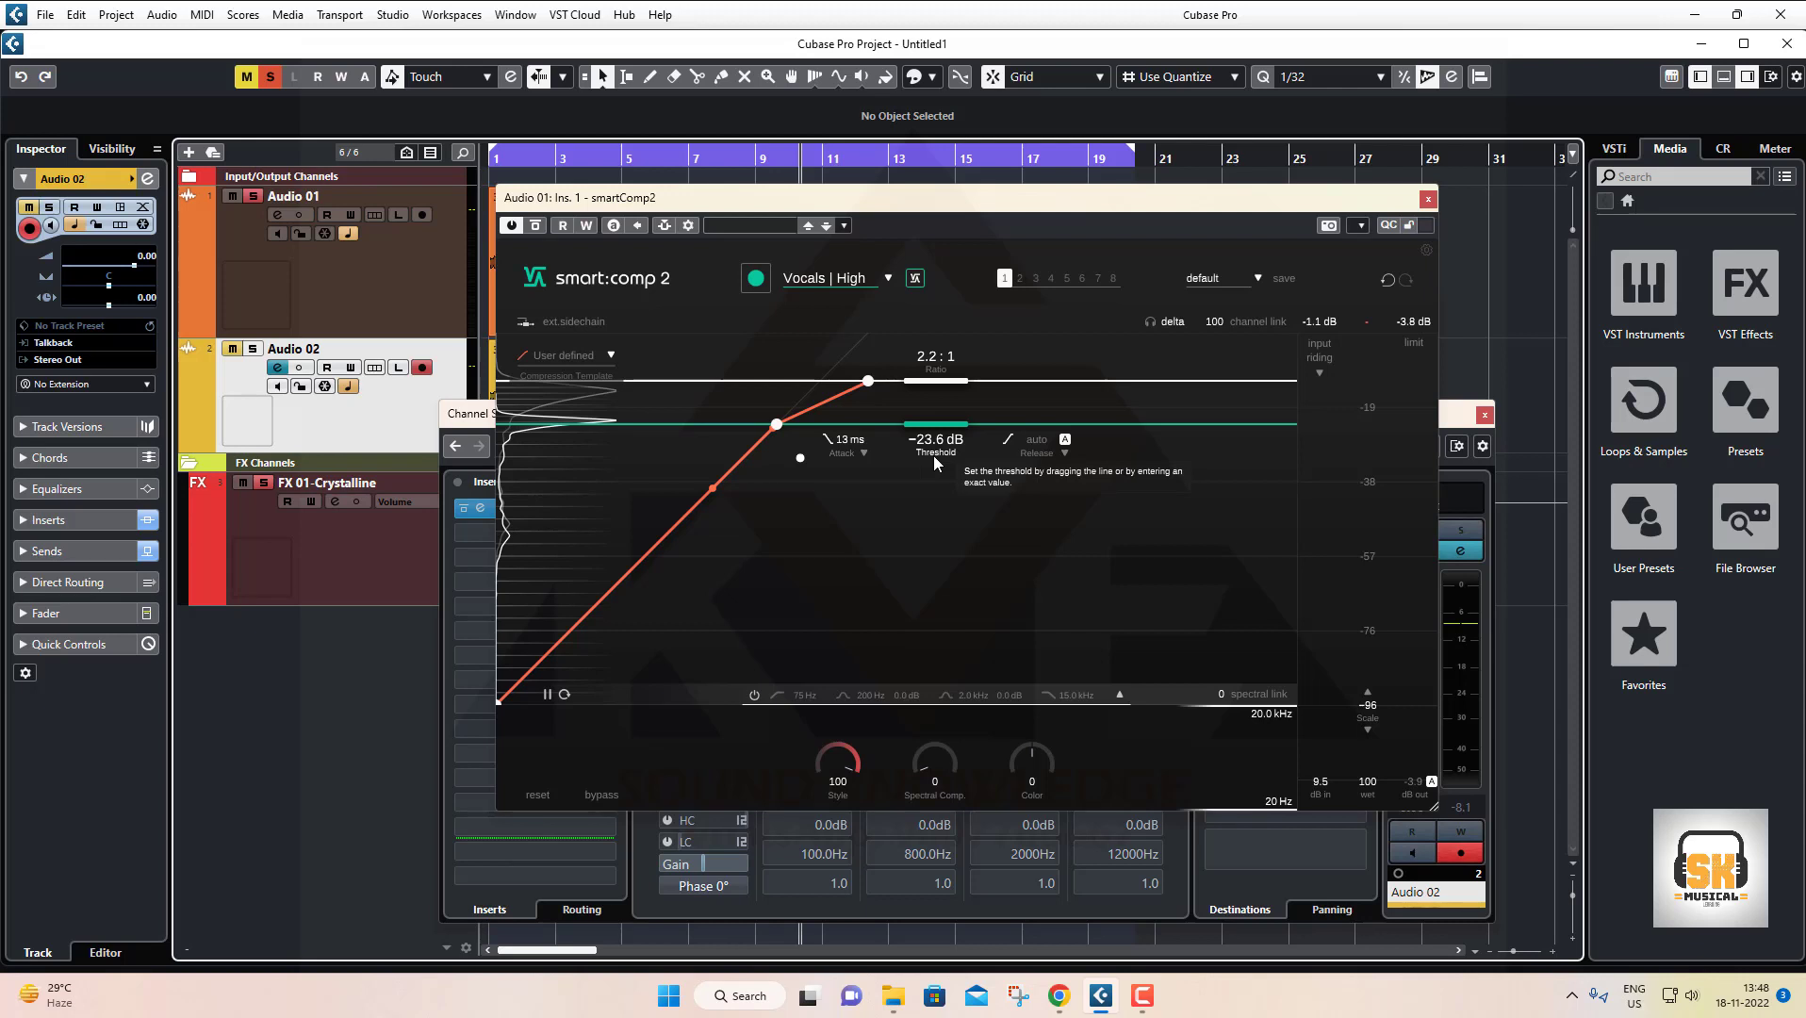
Show the loudness meter for the master output
click(1727, 151)
click(1776, 151)
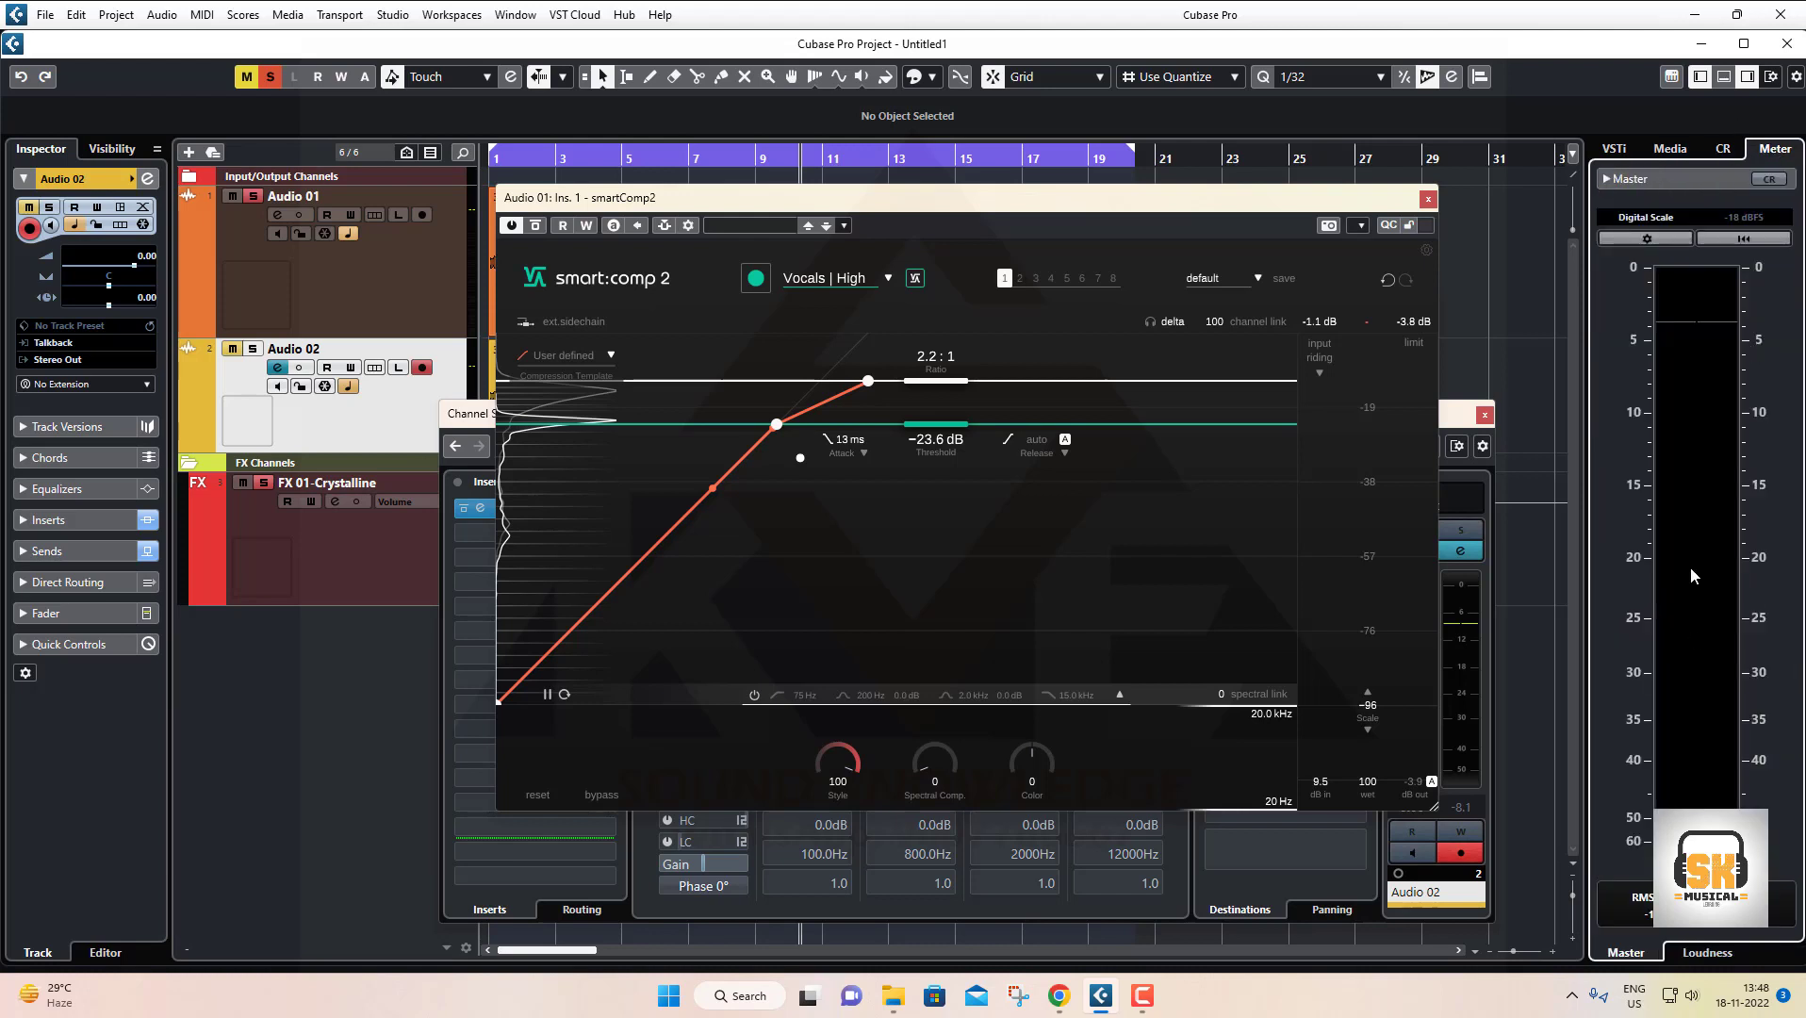
click(1706, 953)
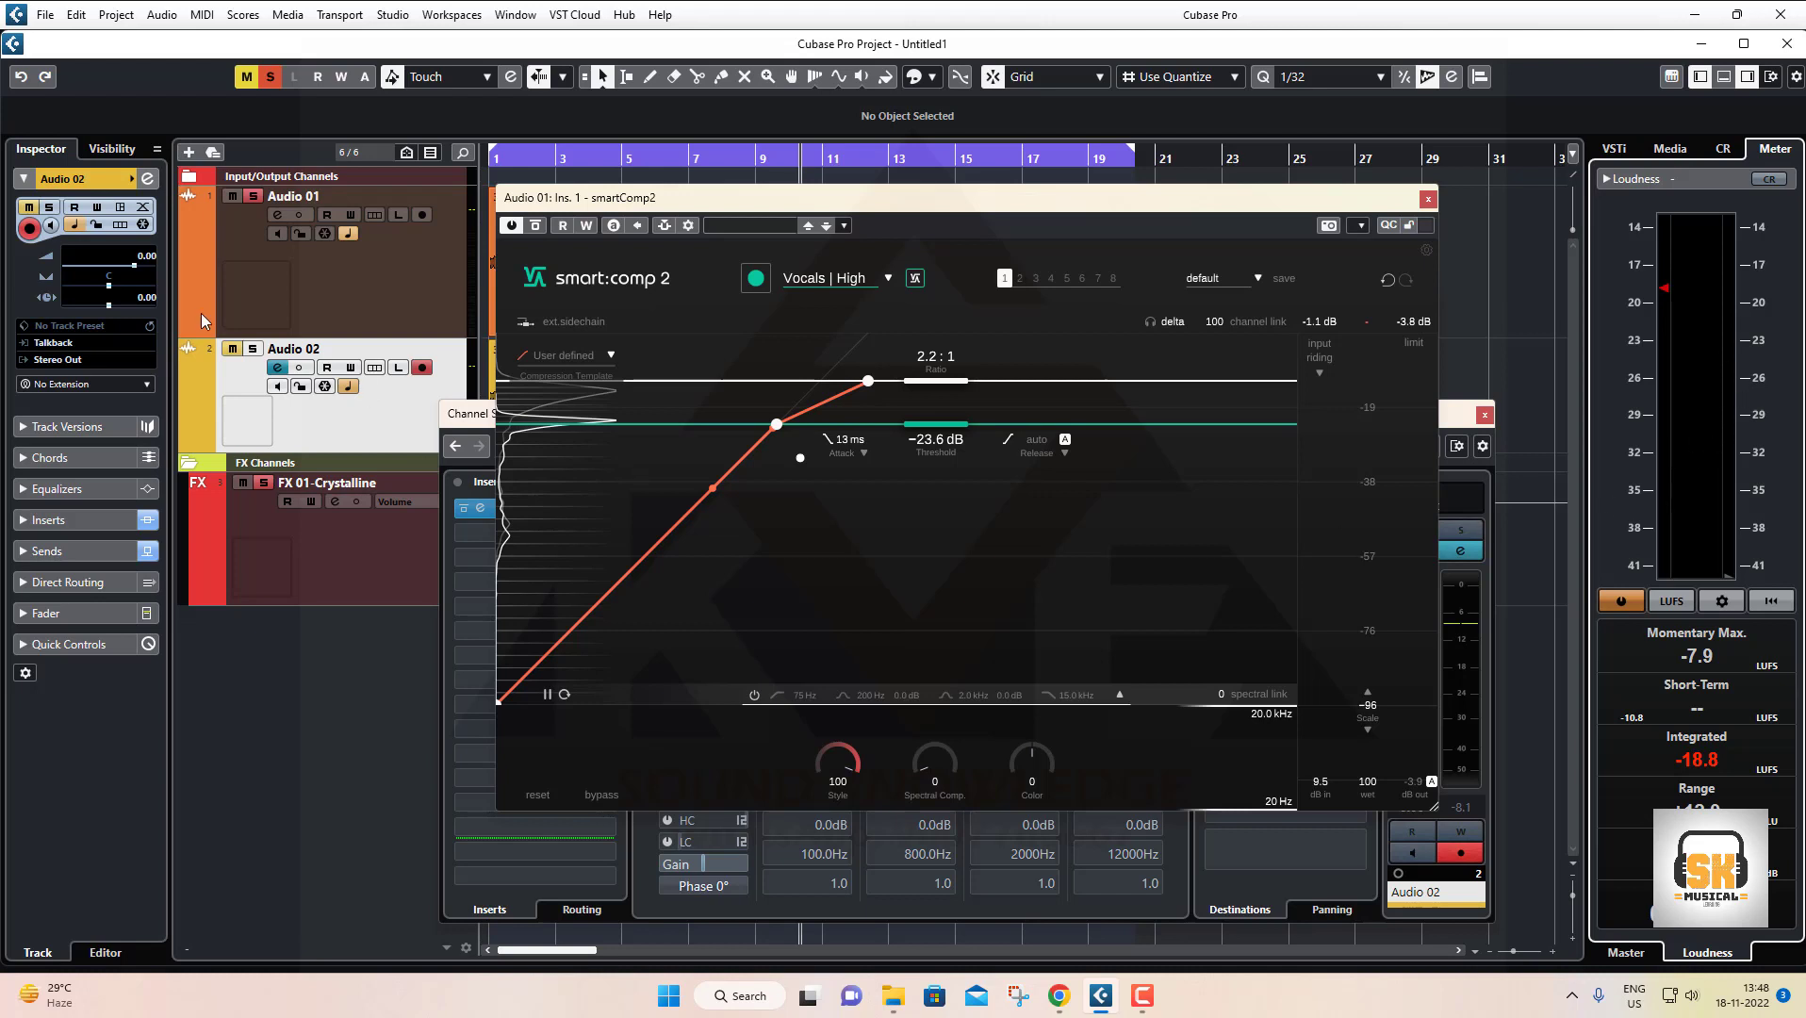
Play the project and compare the loudness of soloed Audio 01 with that of Audio 02
key(space)
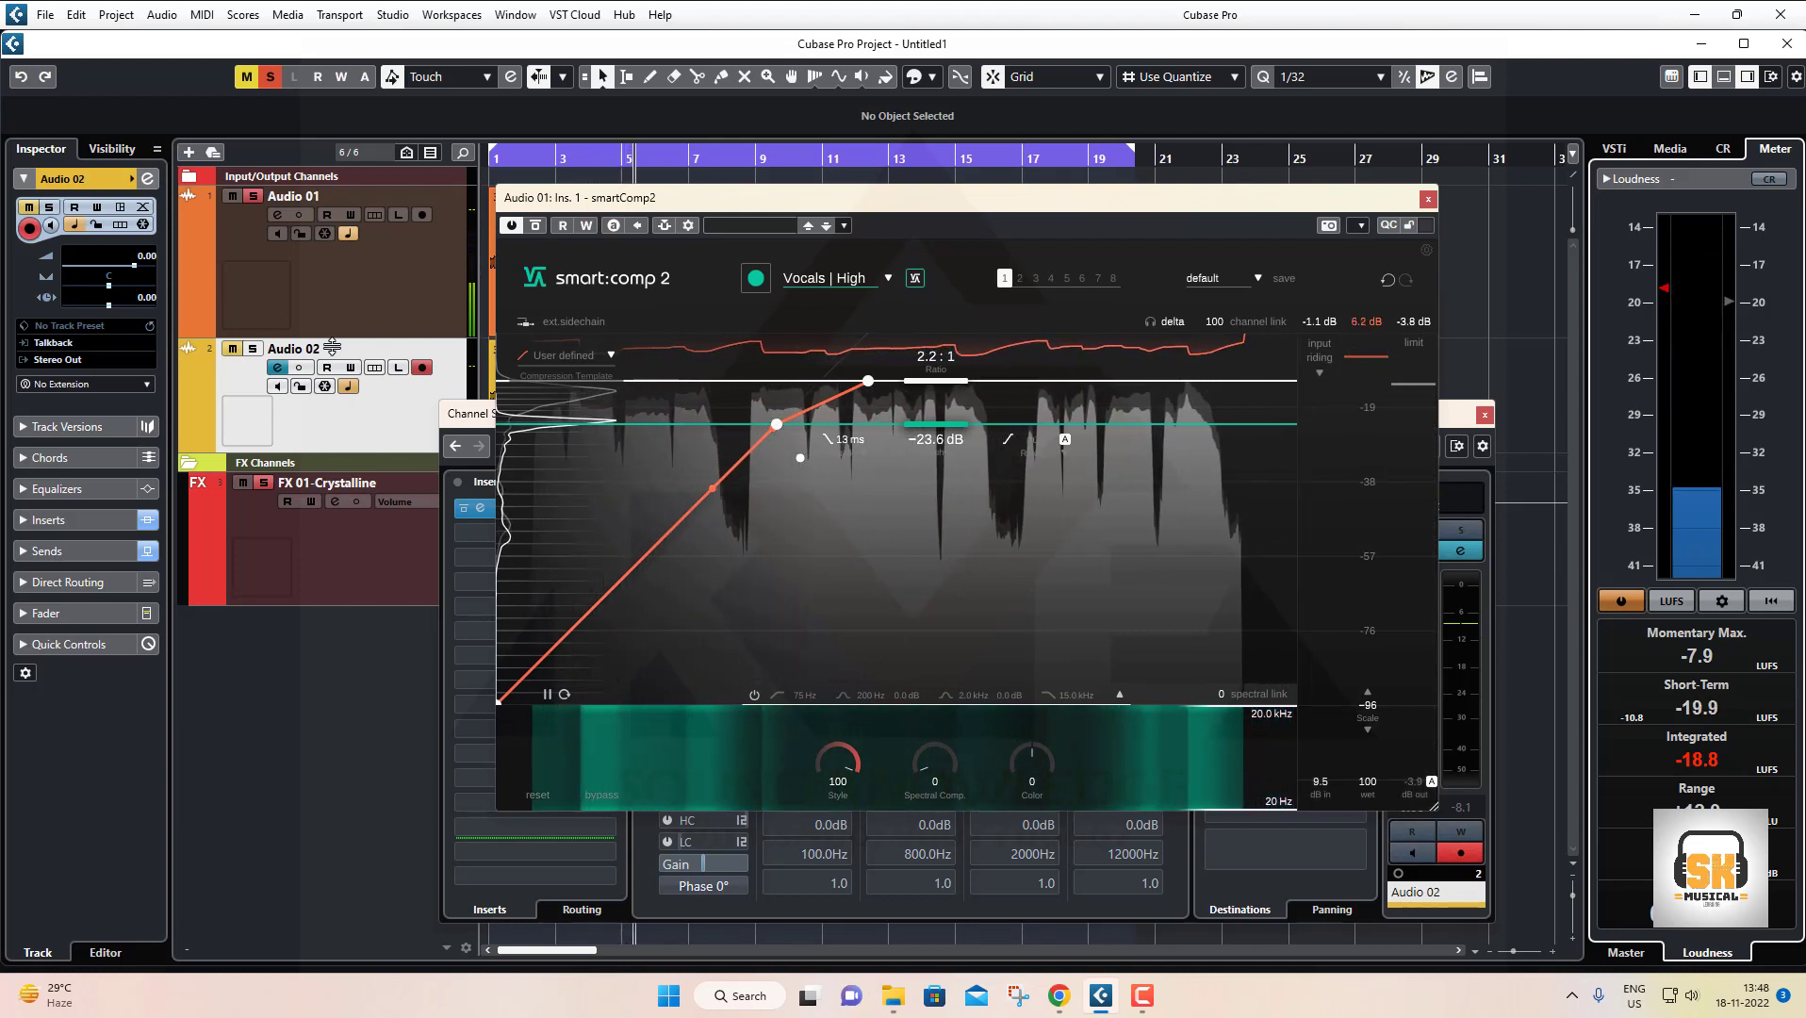
click(253, 195)
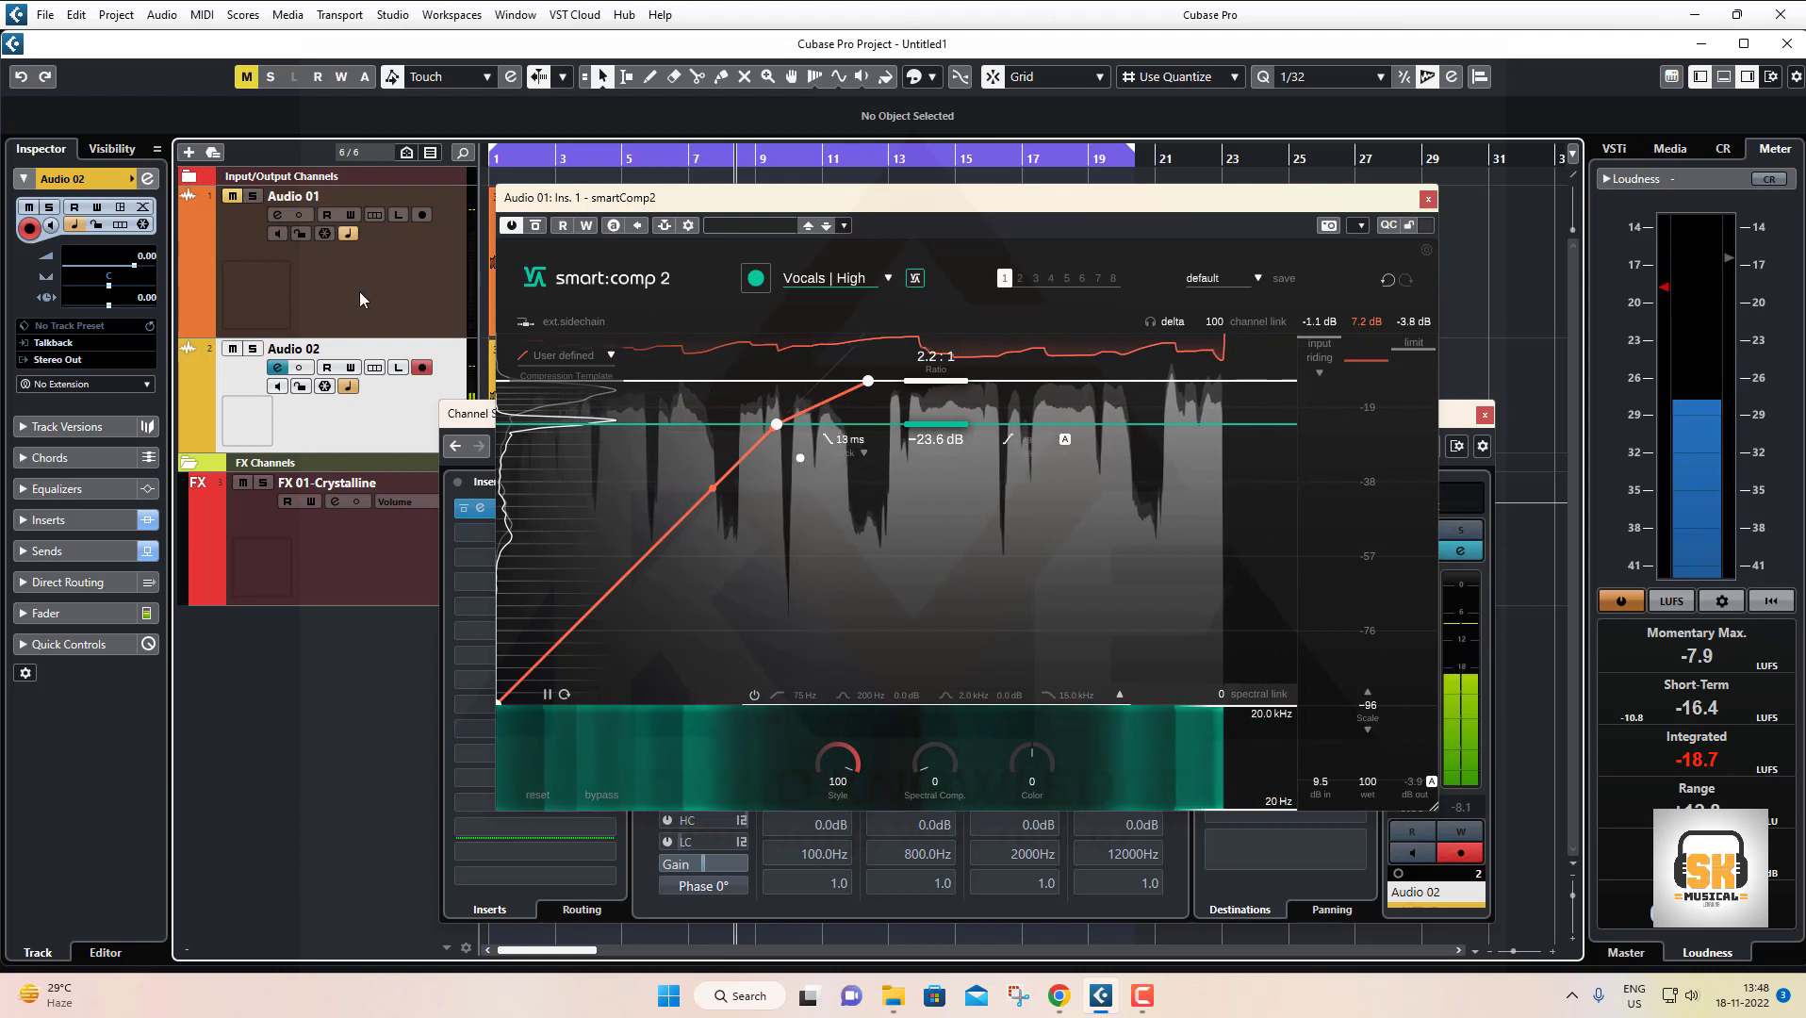
click(422, 282)
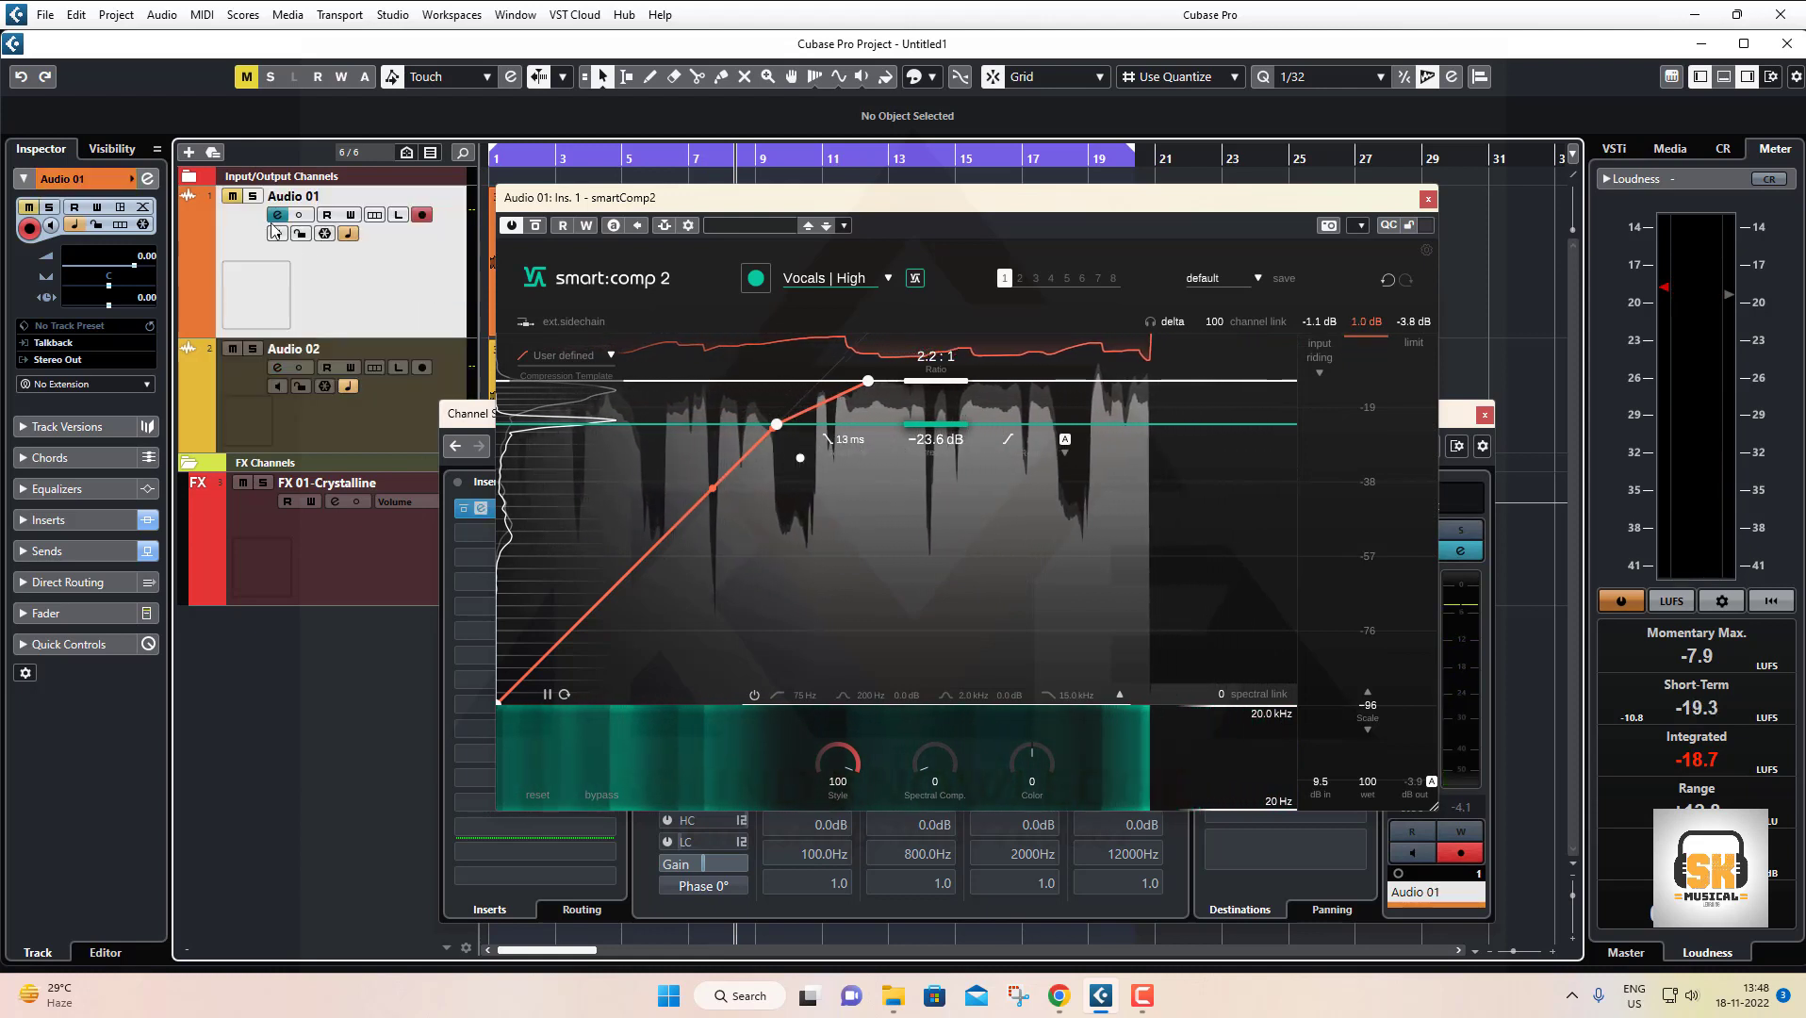
click(251, 350)
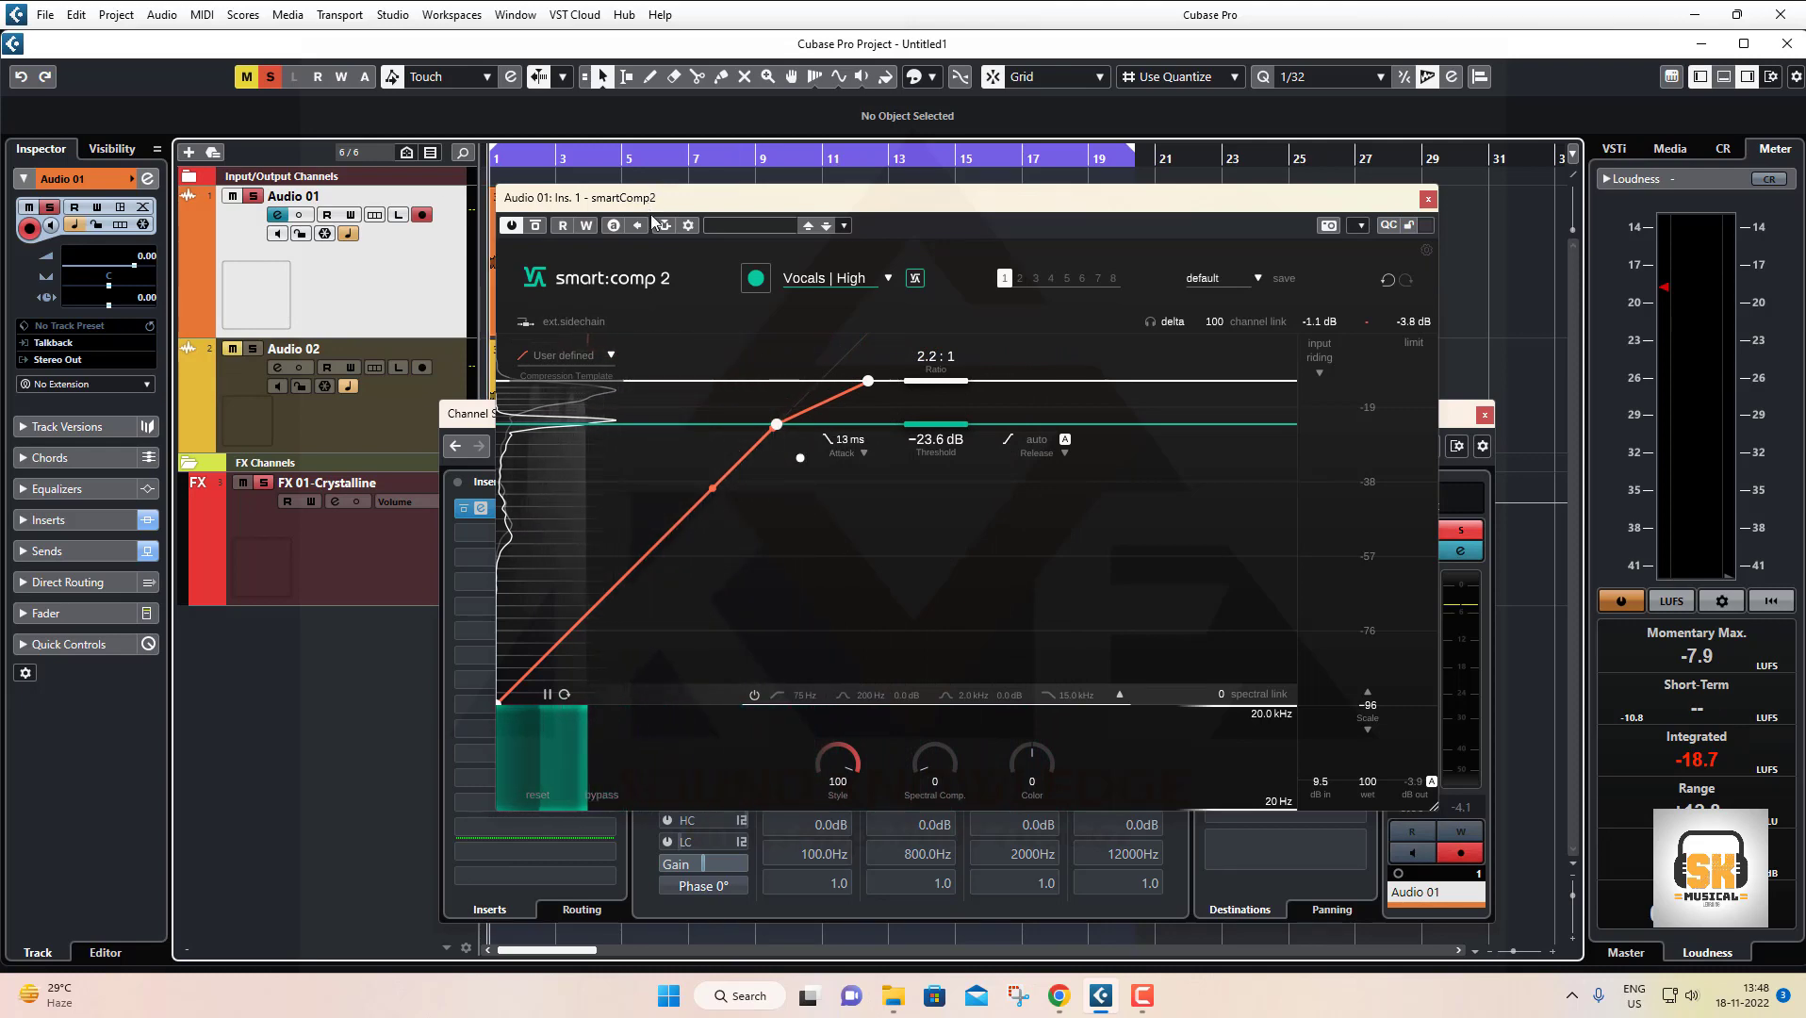
Close Audio 01's channel settings and move the smartComp2 window off the track controls and the start of the clips
drag(637, 198, 686, 407)
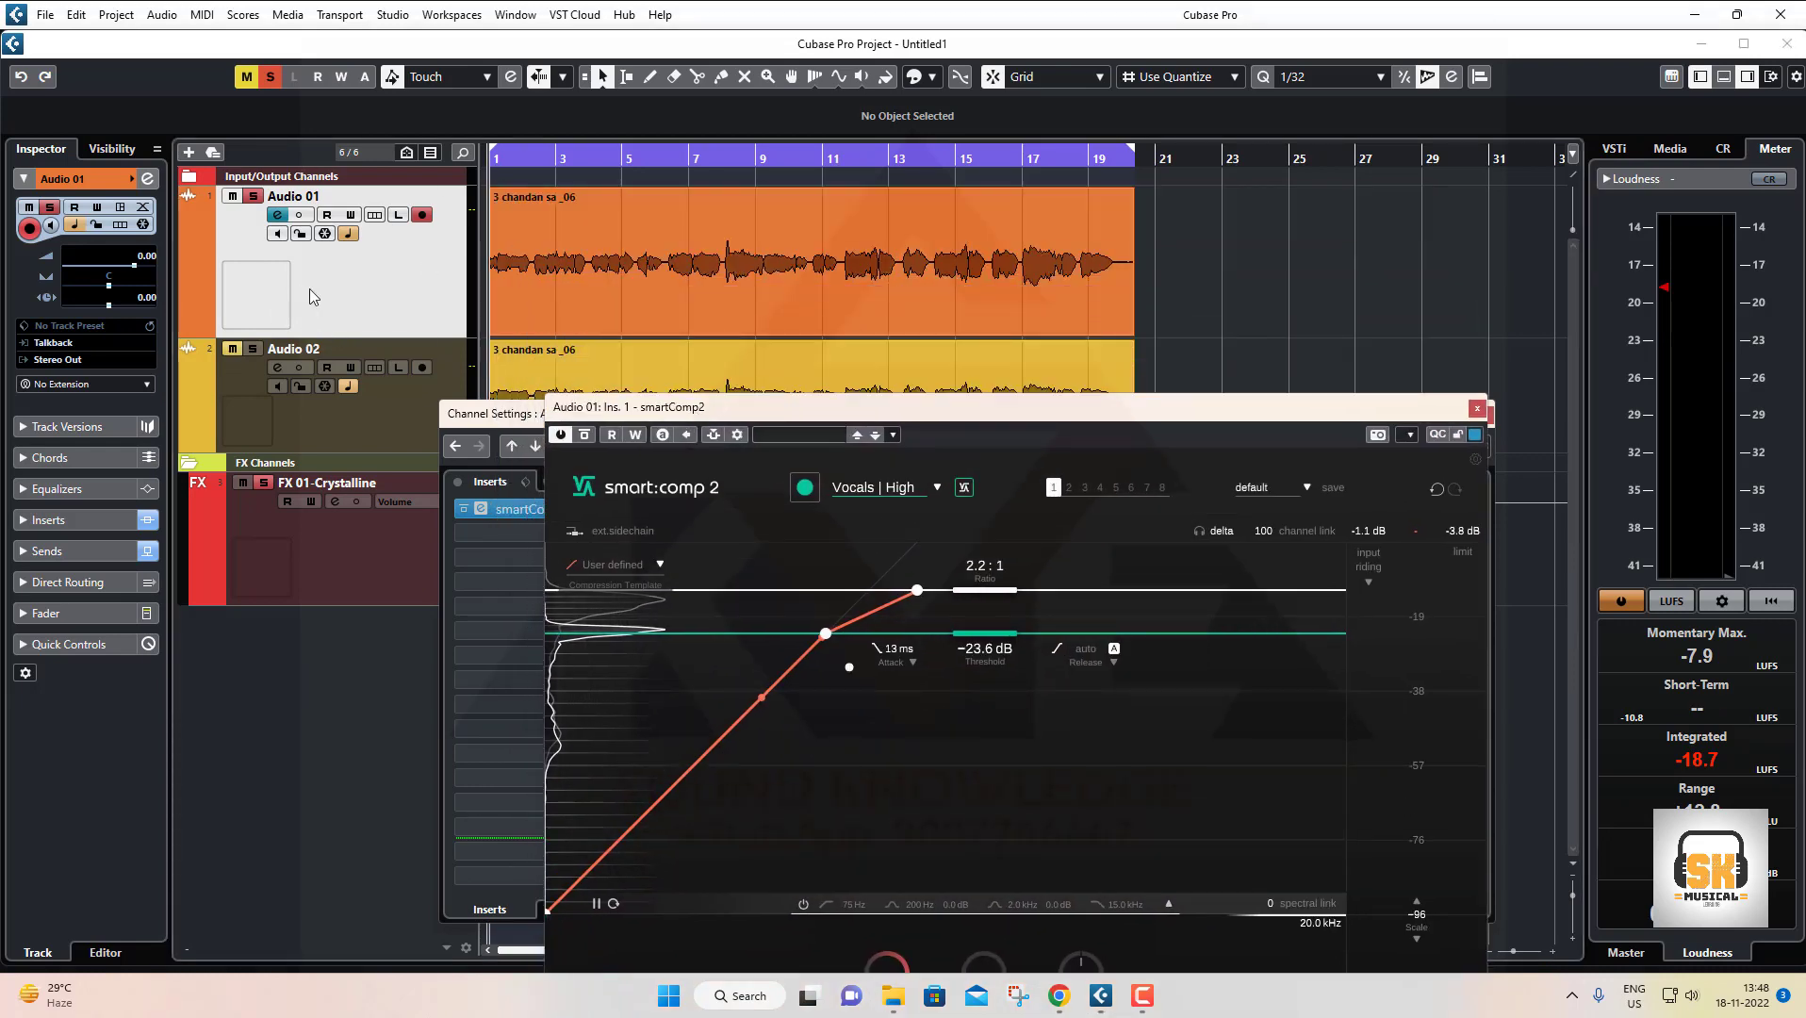
click(1477, 407)
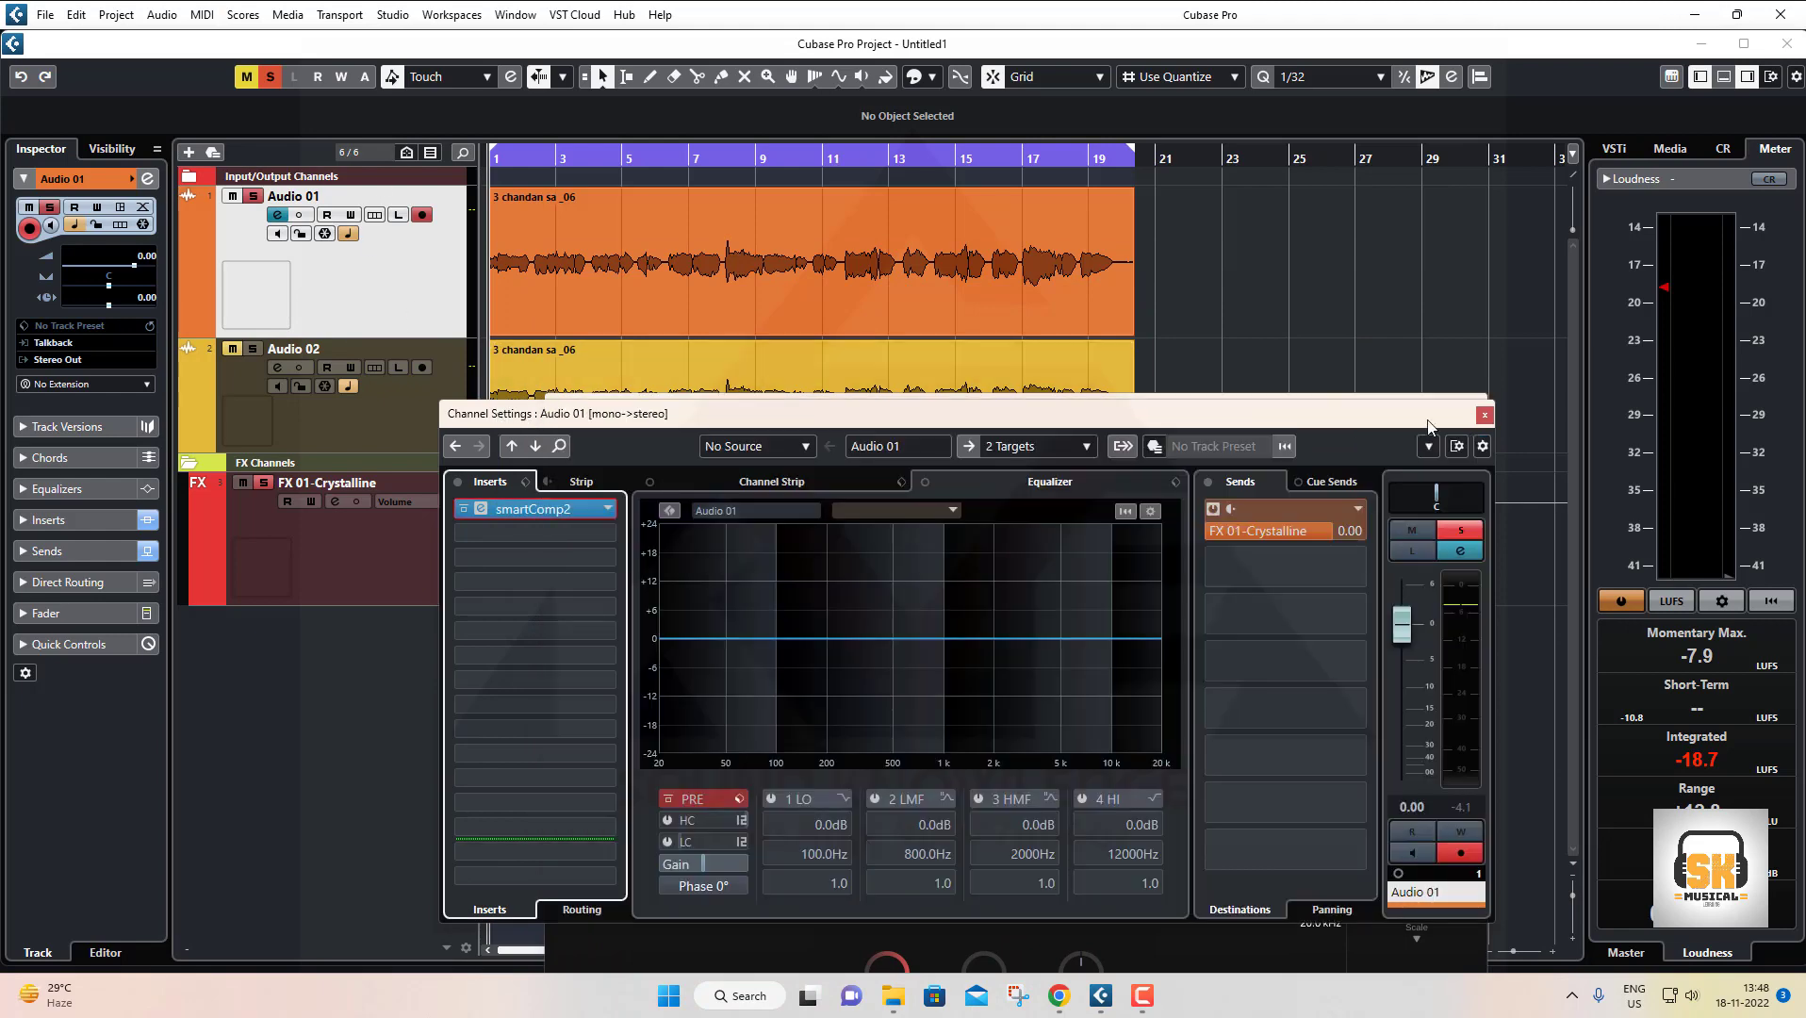
click(1485, 415)
drag(1096, 416, 1207, 320)
drag(846, 318, 821, 286)
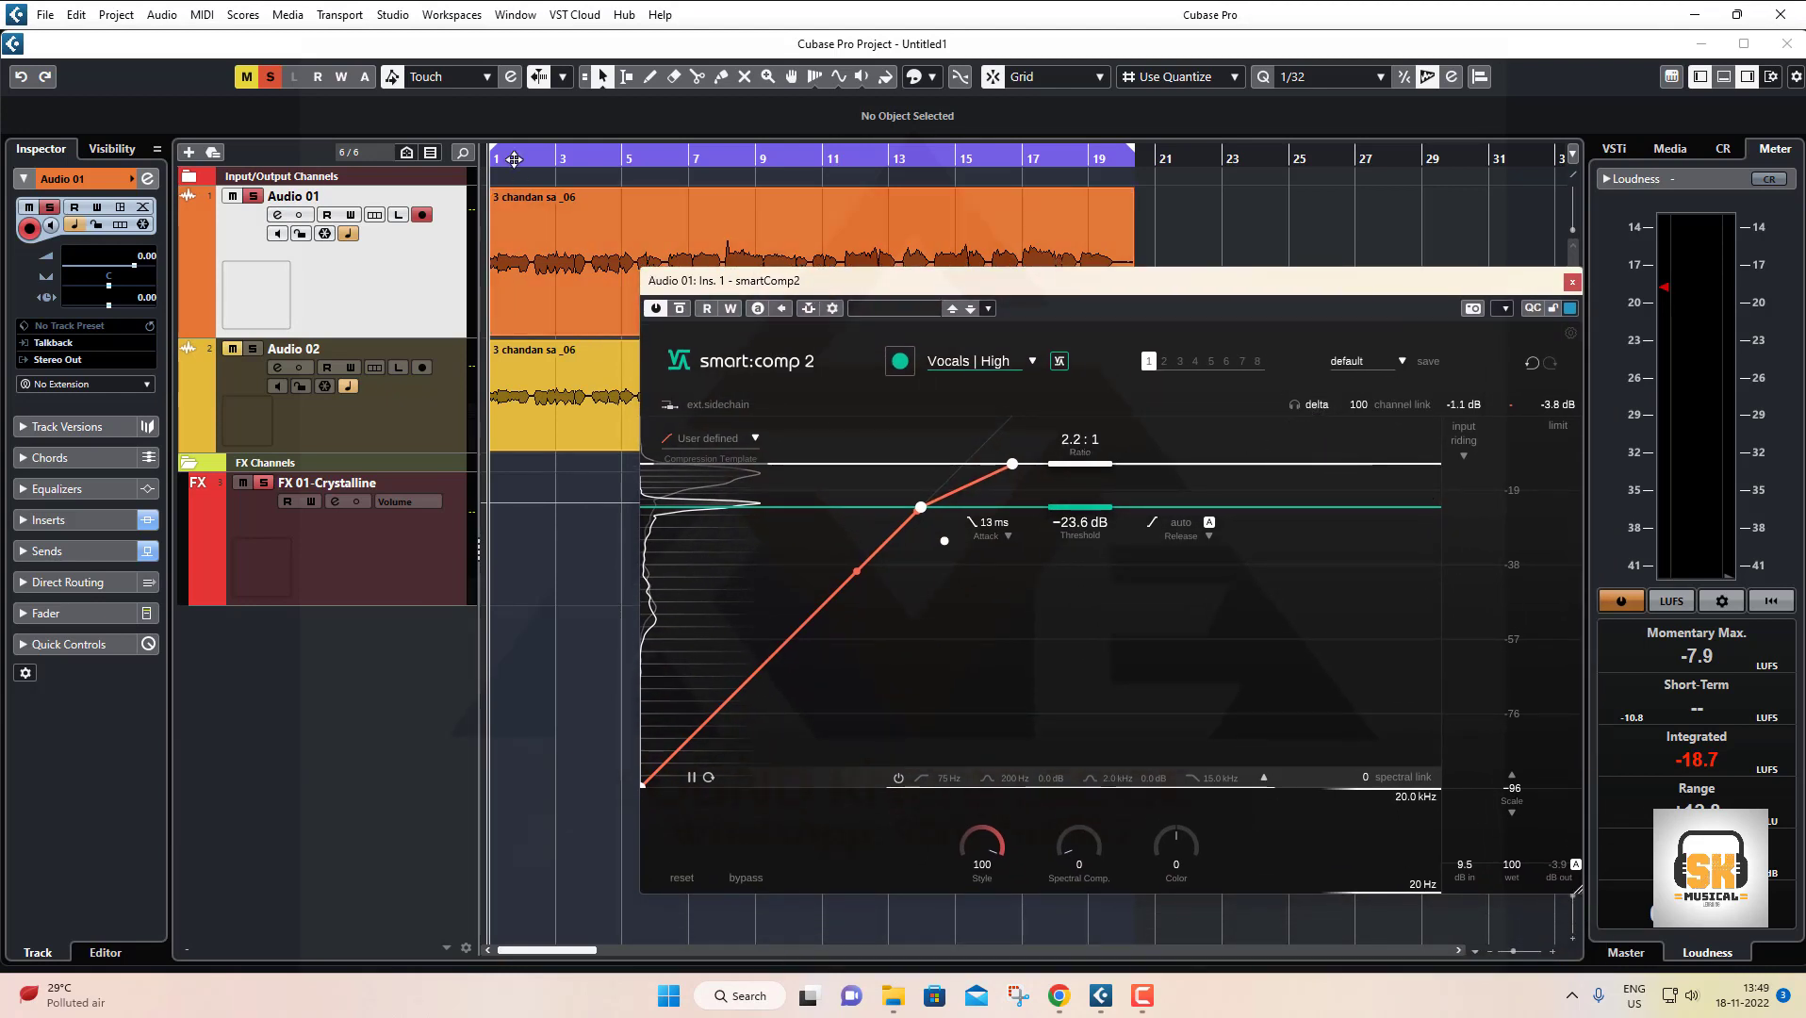
Play from the project start and compare the two vocal tracks' loudness by alternating between Audio 01 and Audio 02
drag(514, 159, 482, 160)
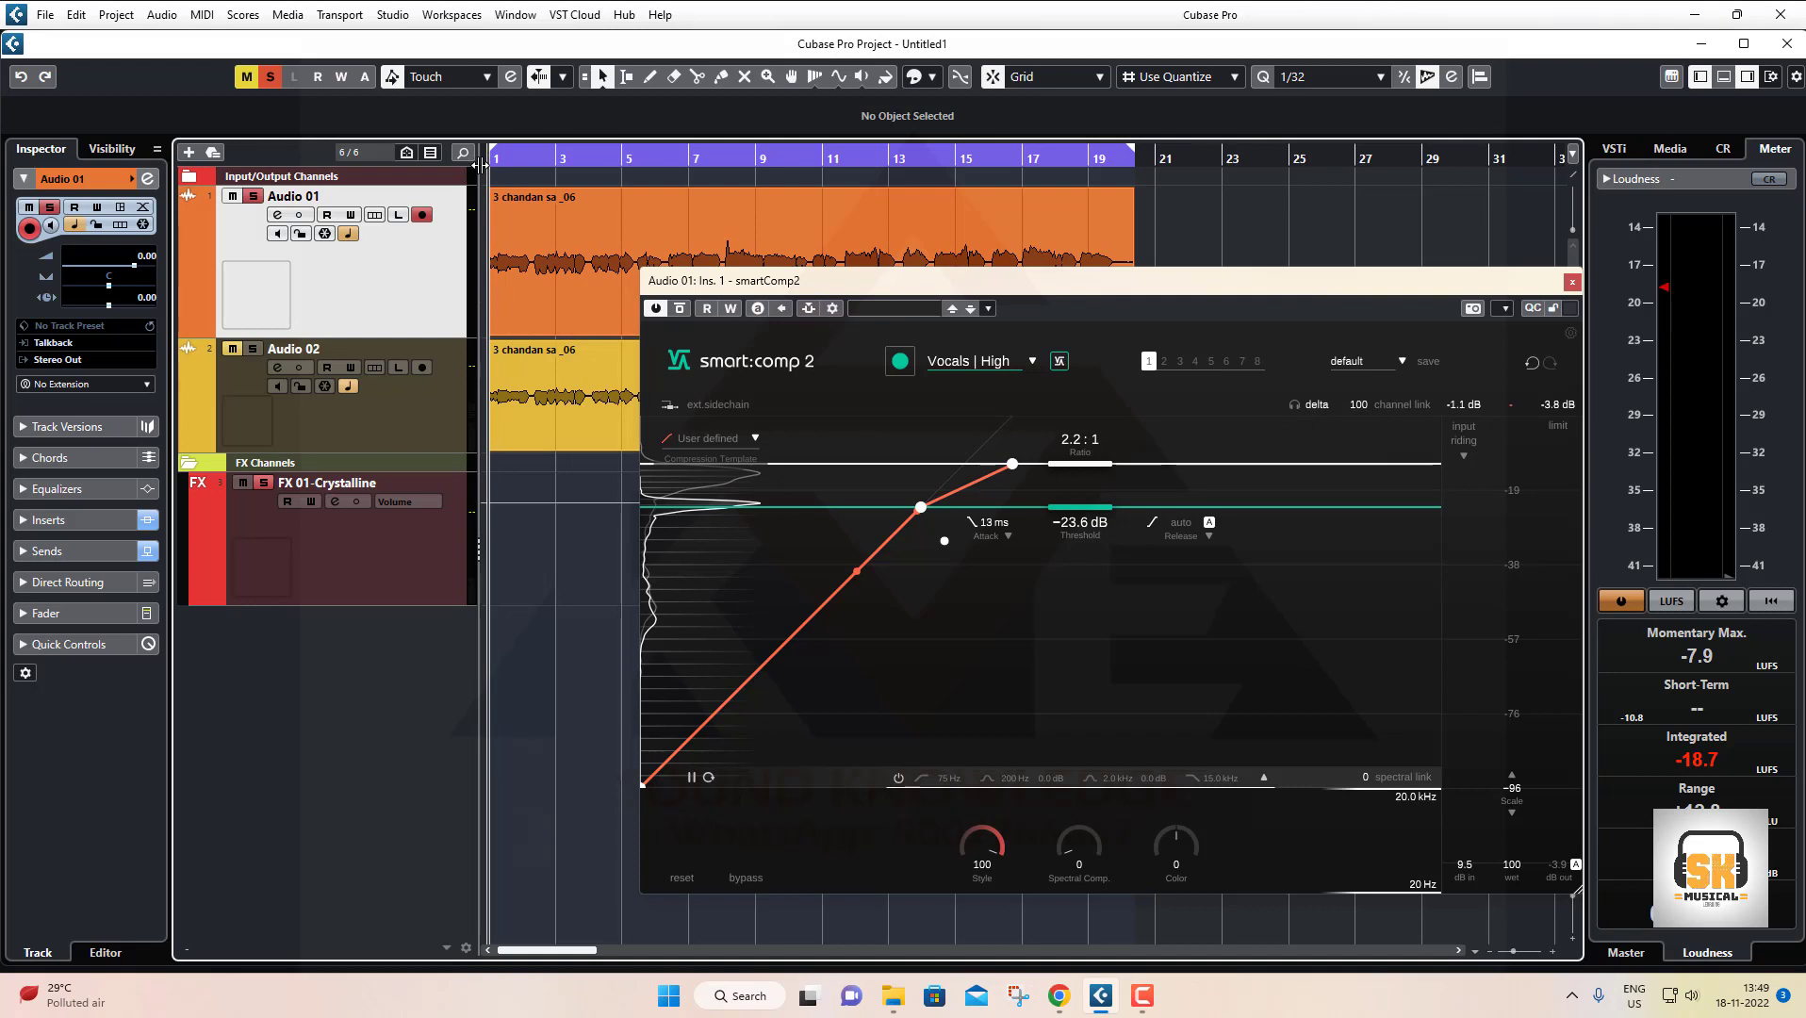
key(space)
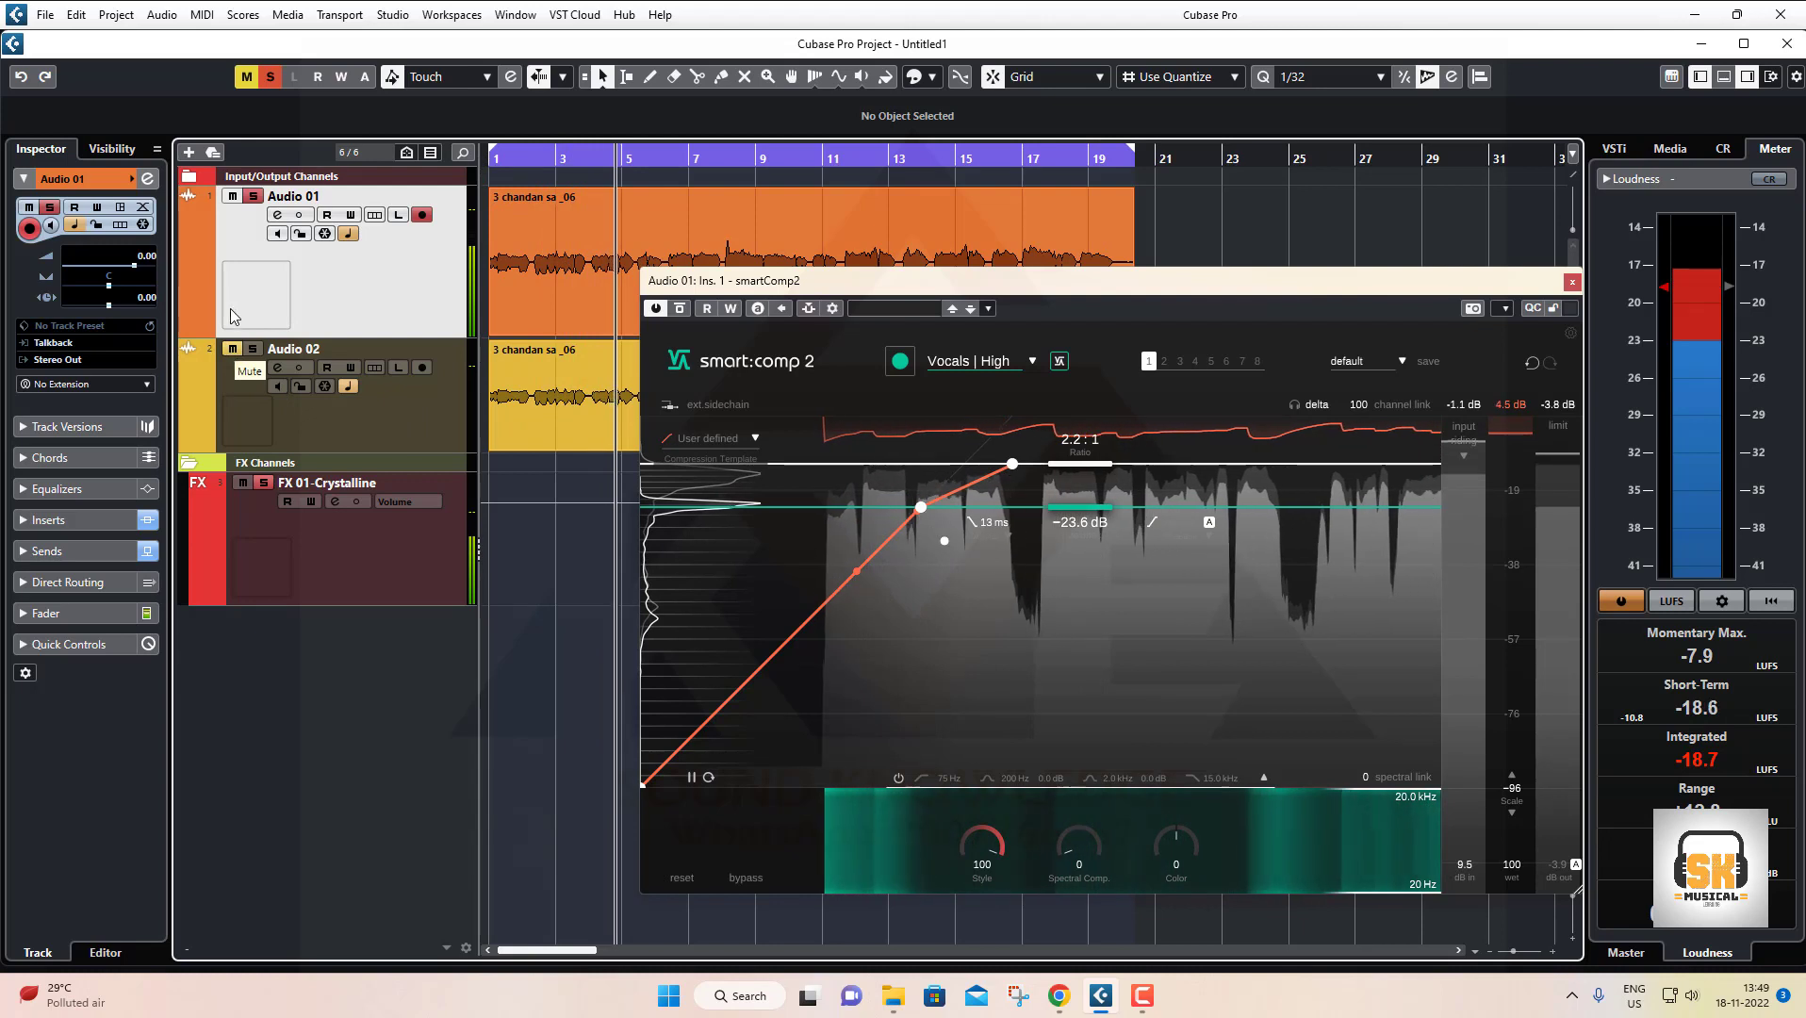
click(232, 198)
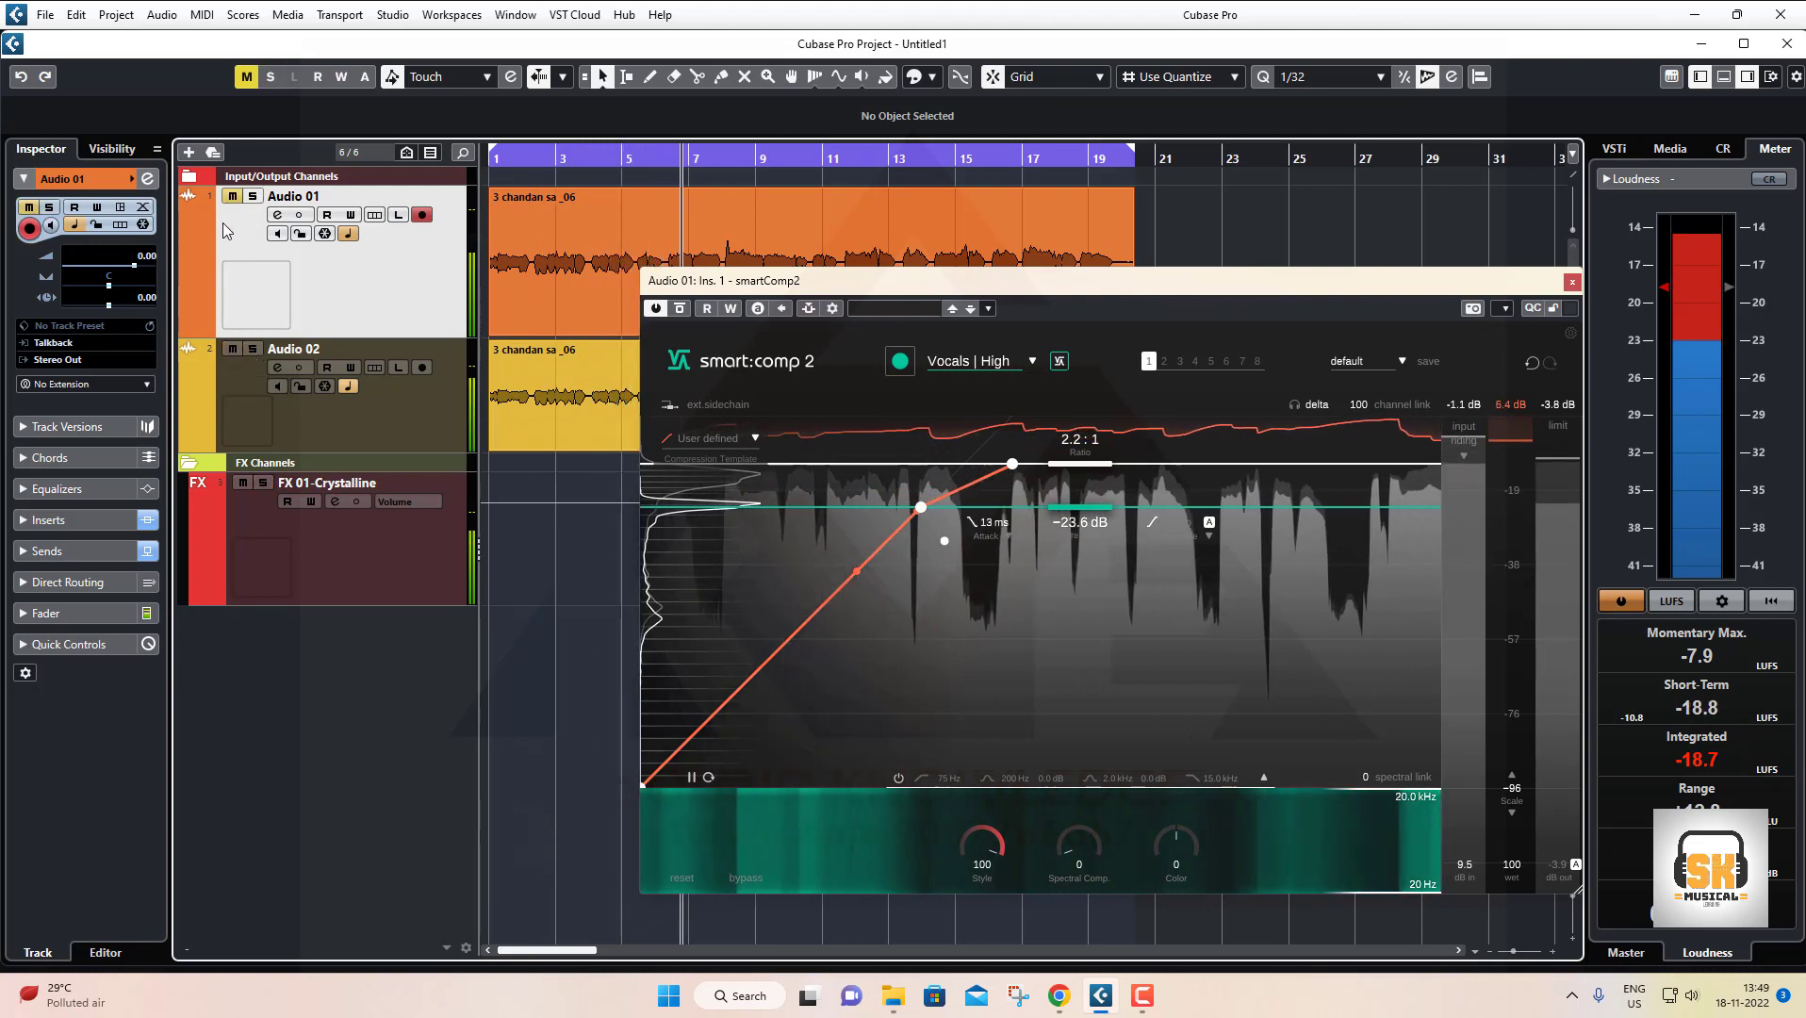
click(425, 414)
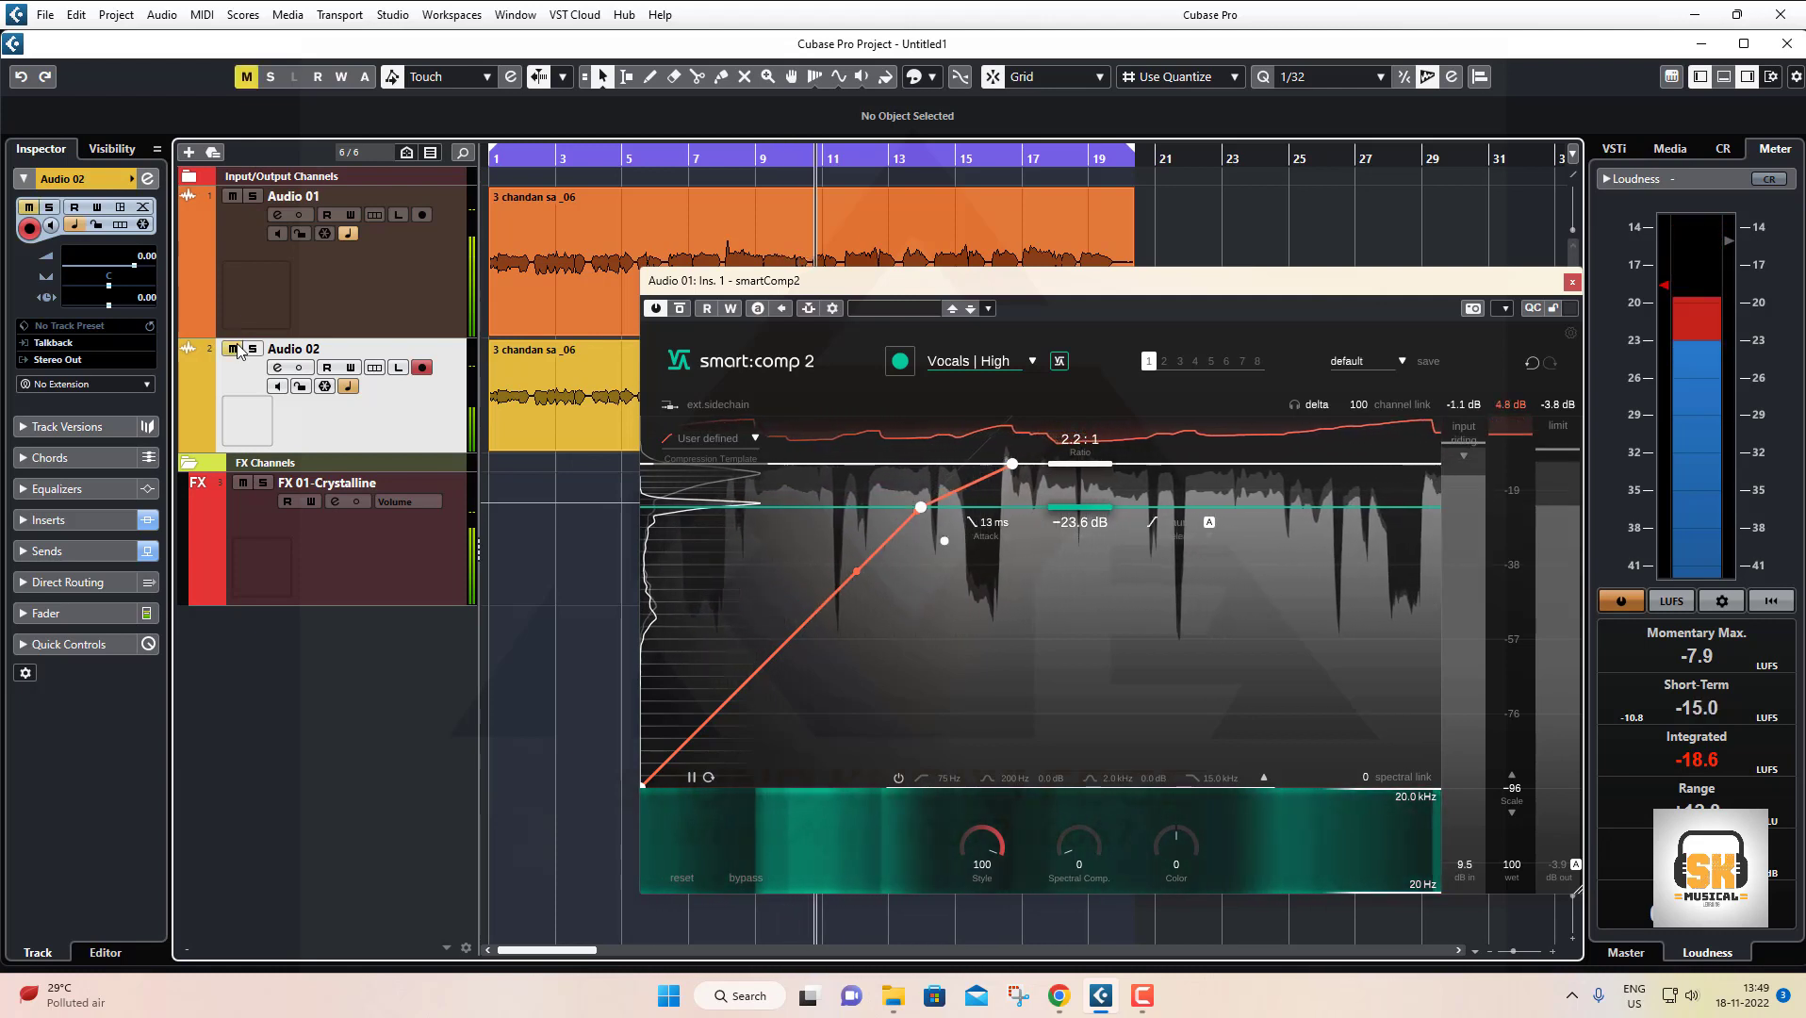
click(316, 311)
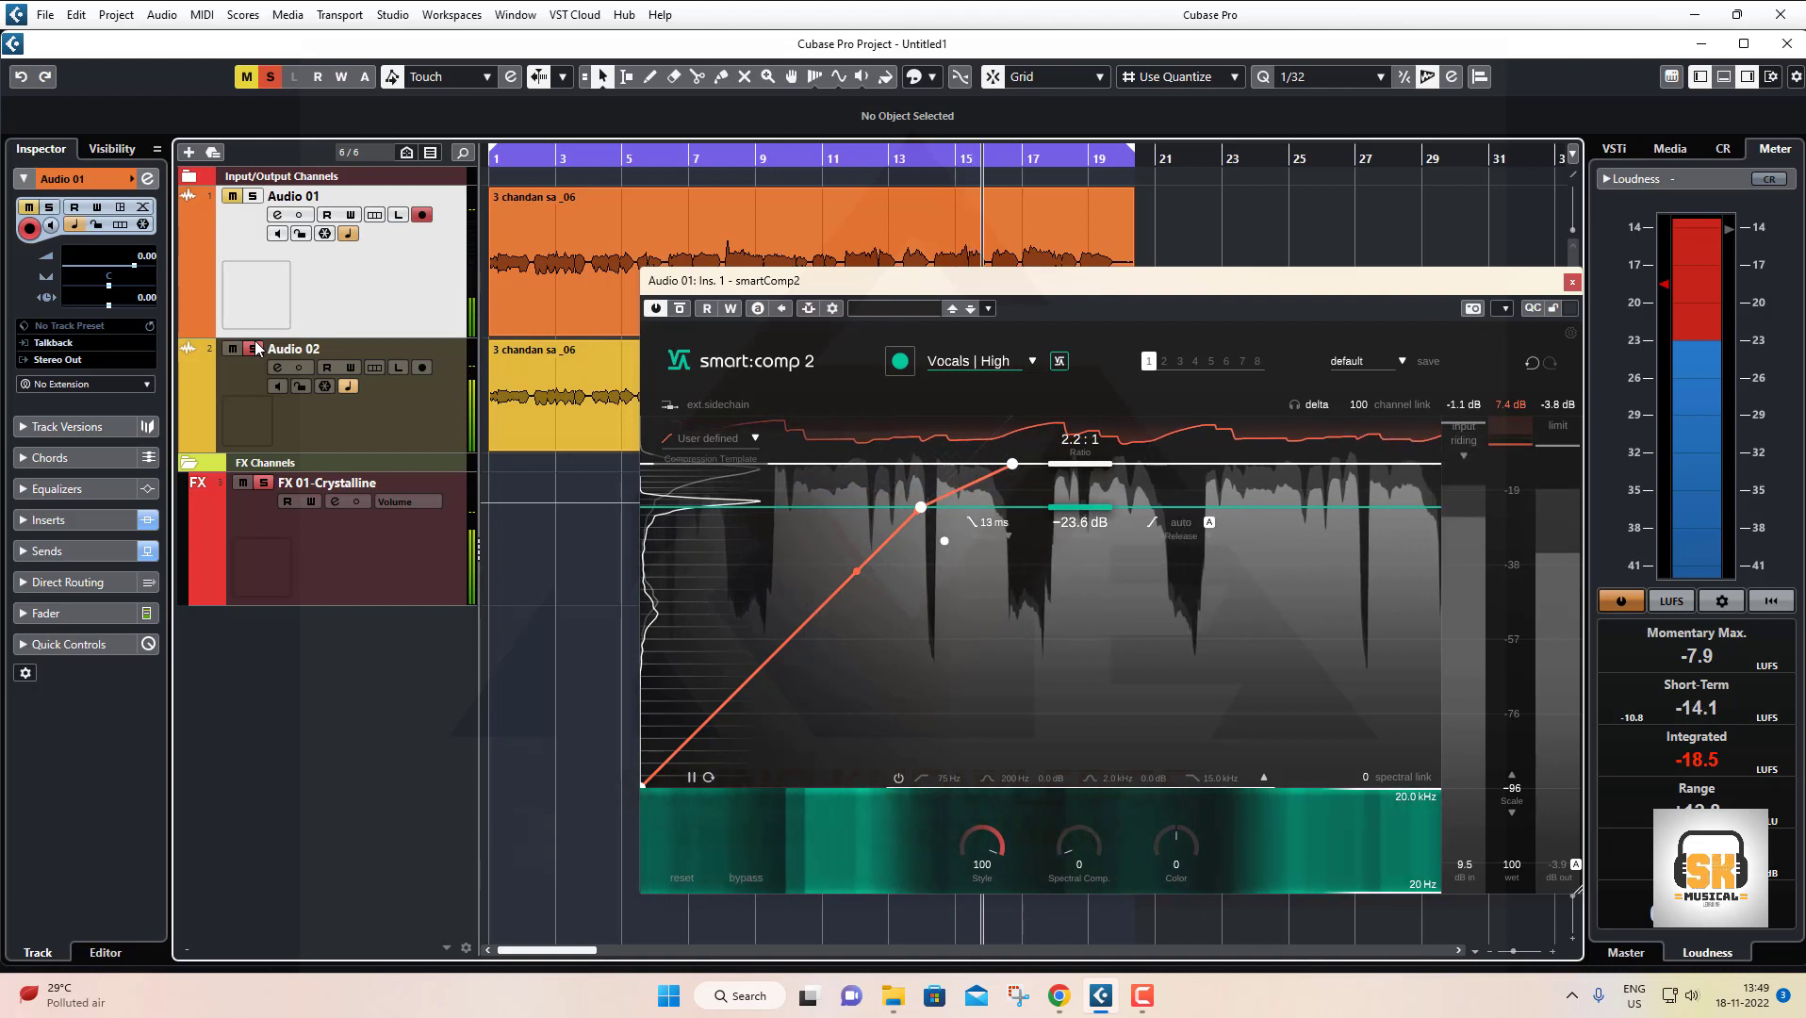
Open Black Box HG-2 from Audio 02's channel inserts, review its settings and close it along with the channel settings
click(389, 415)
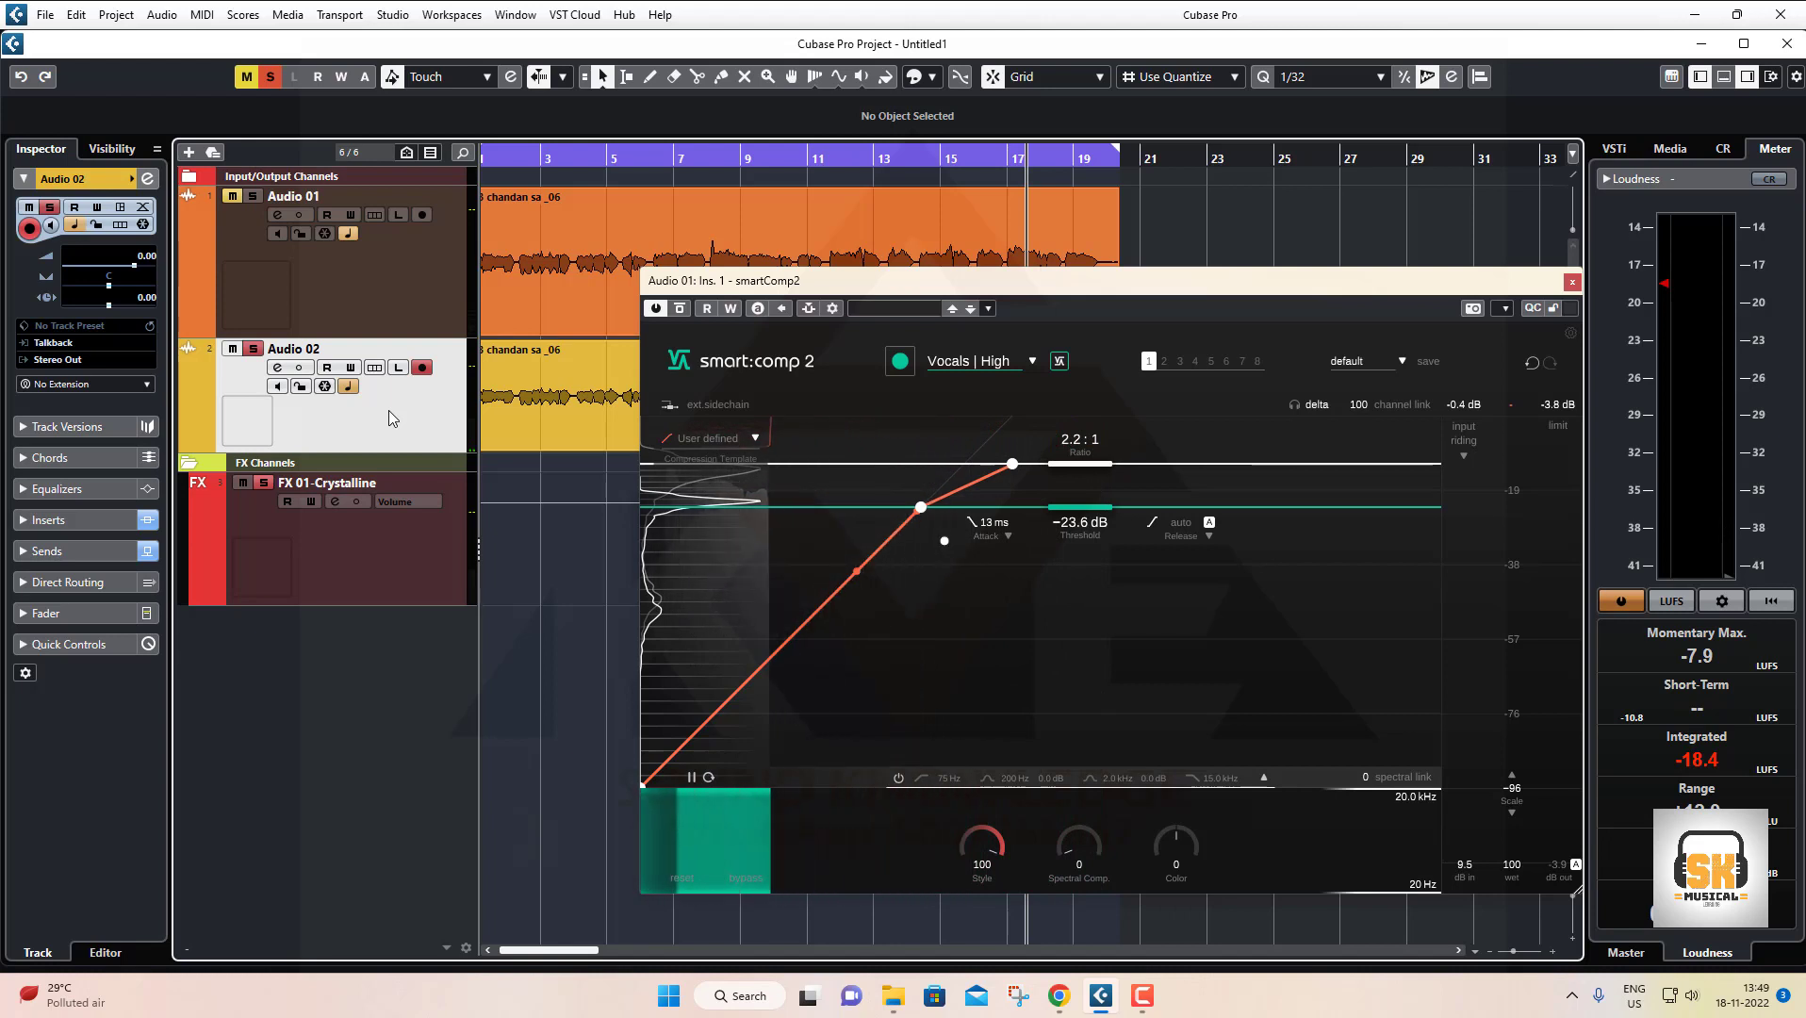
click(277, 367)
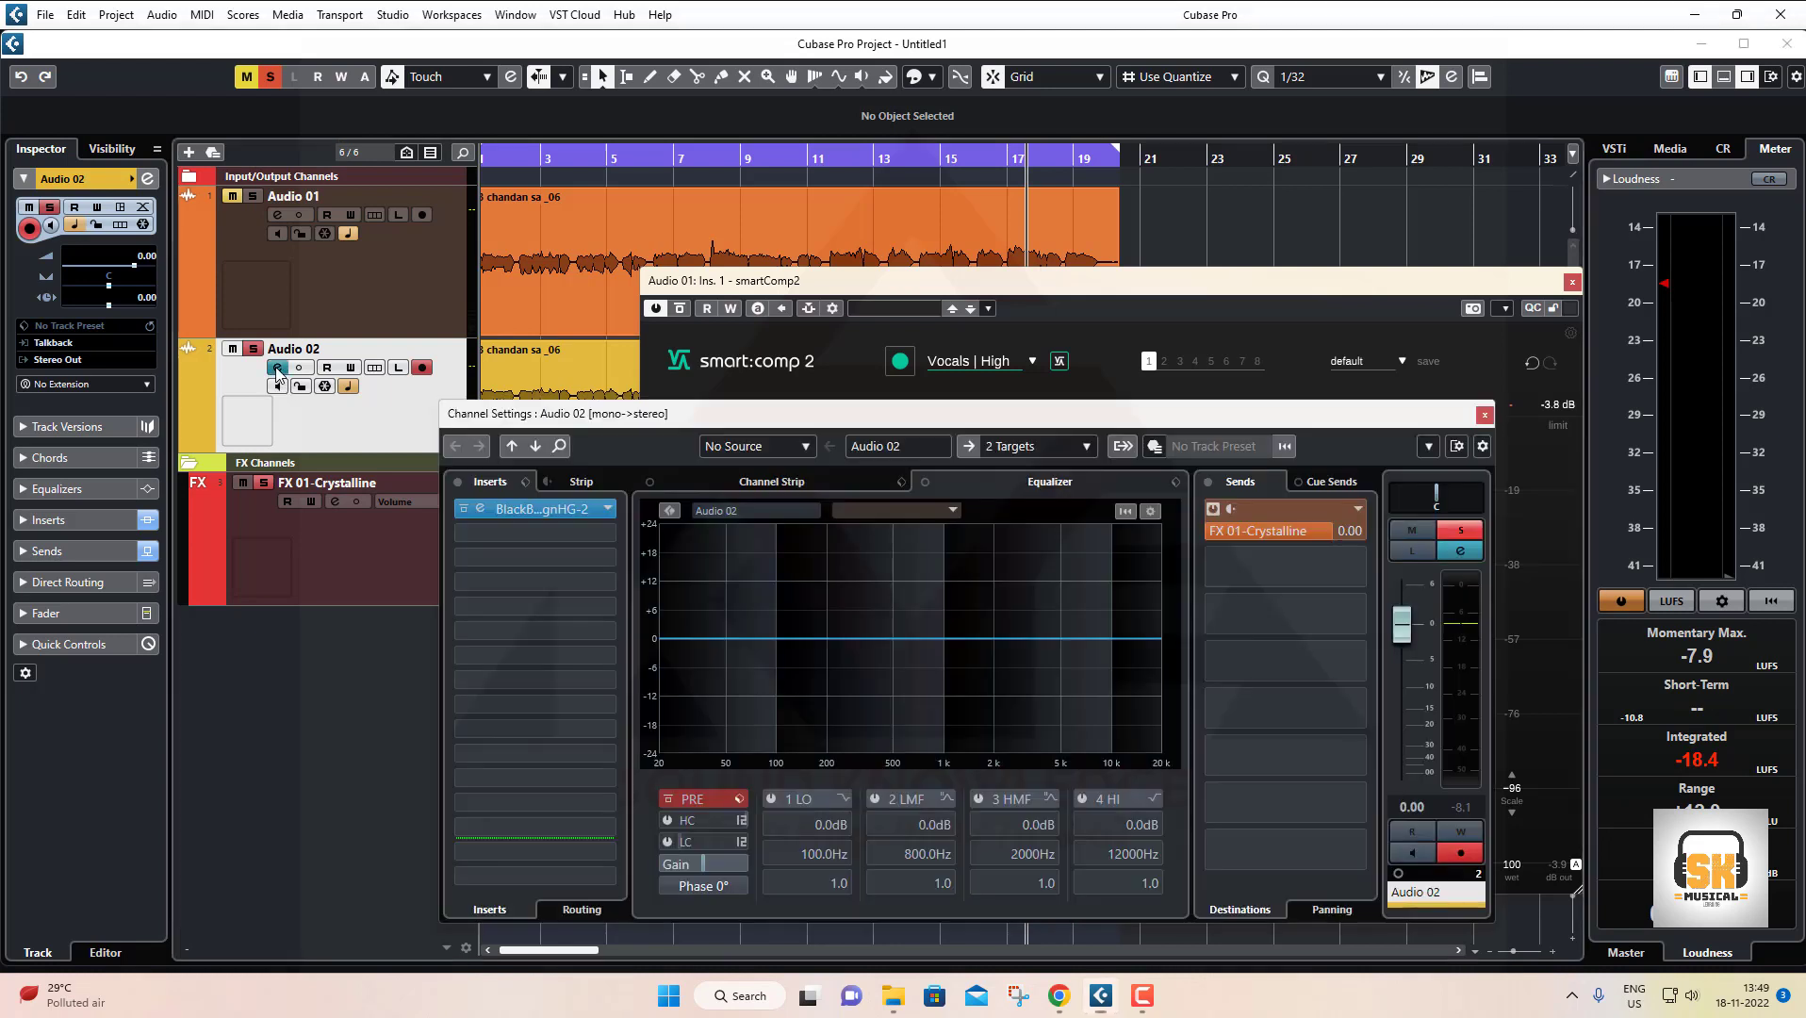
click(483, 510)
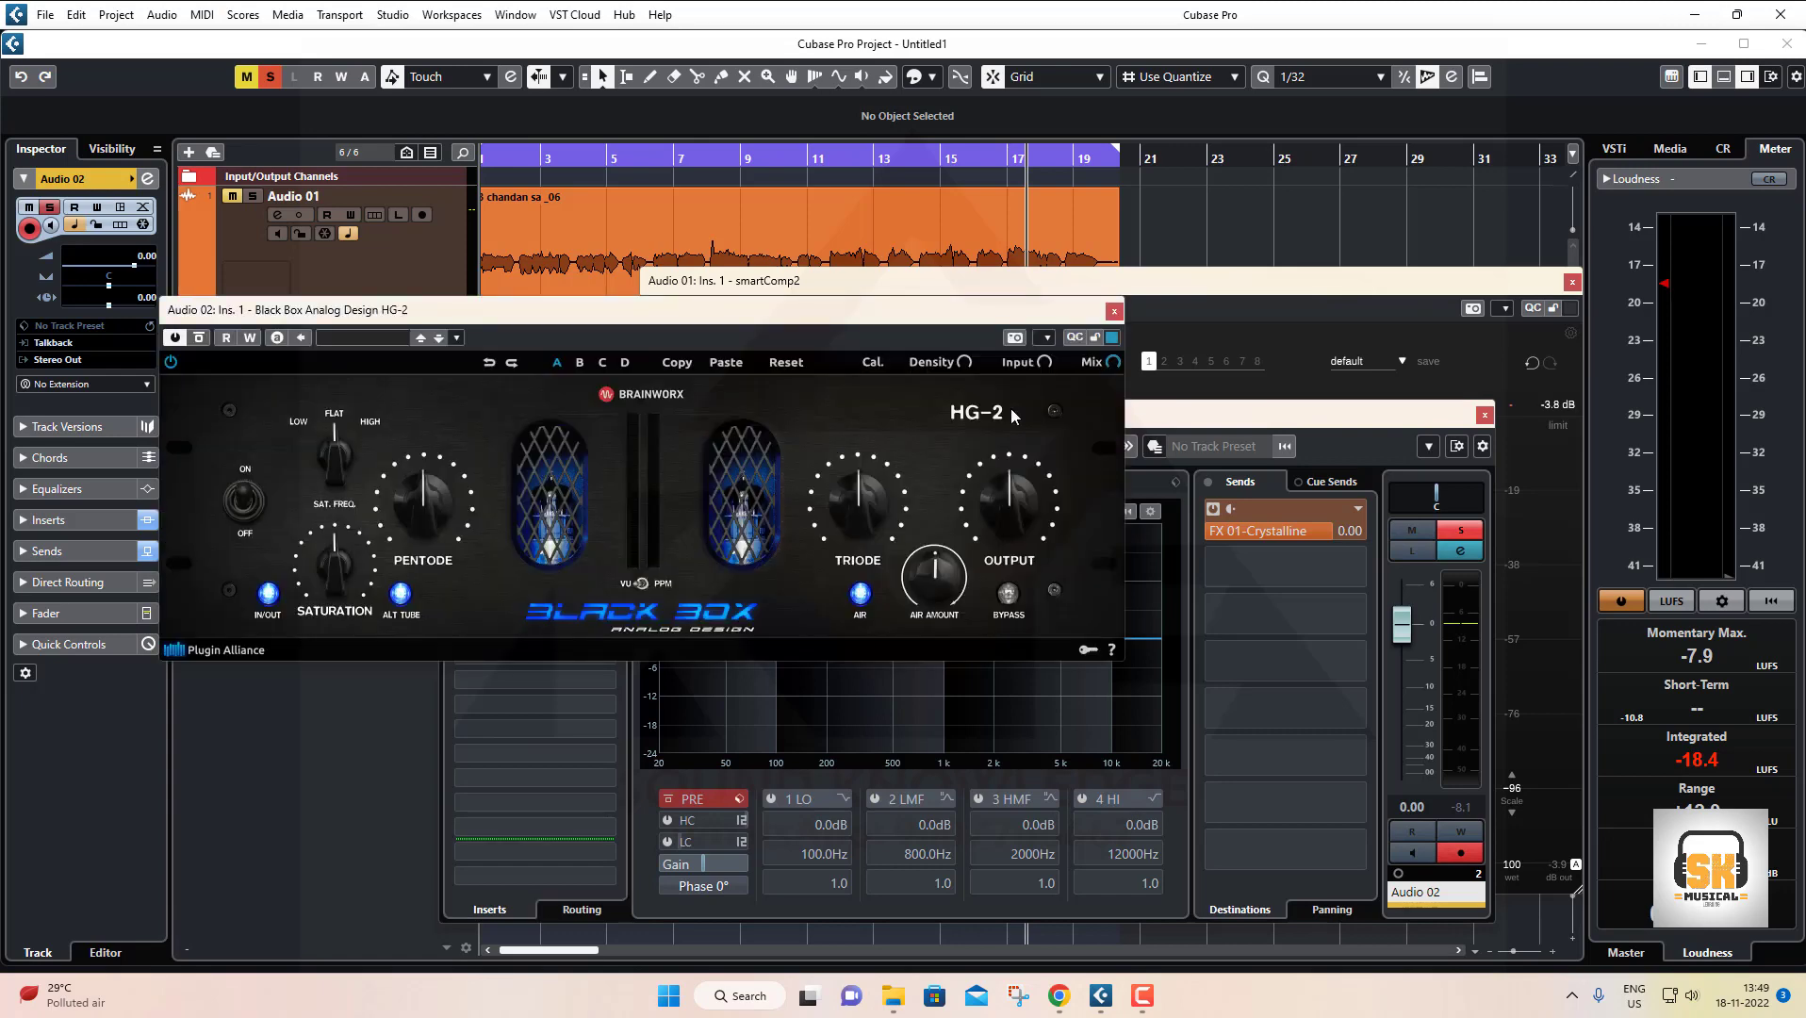
click(1484, 415)
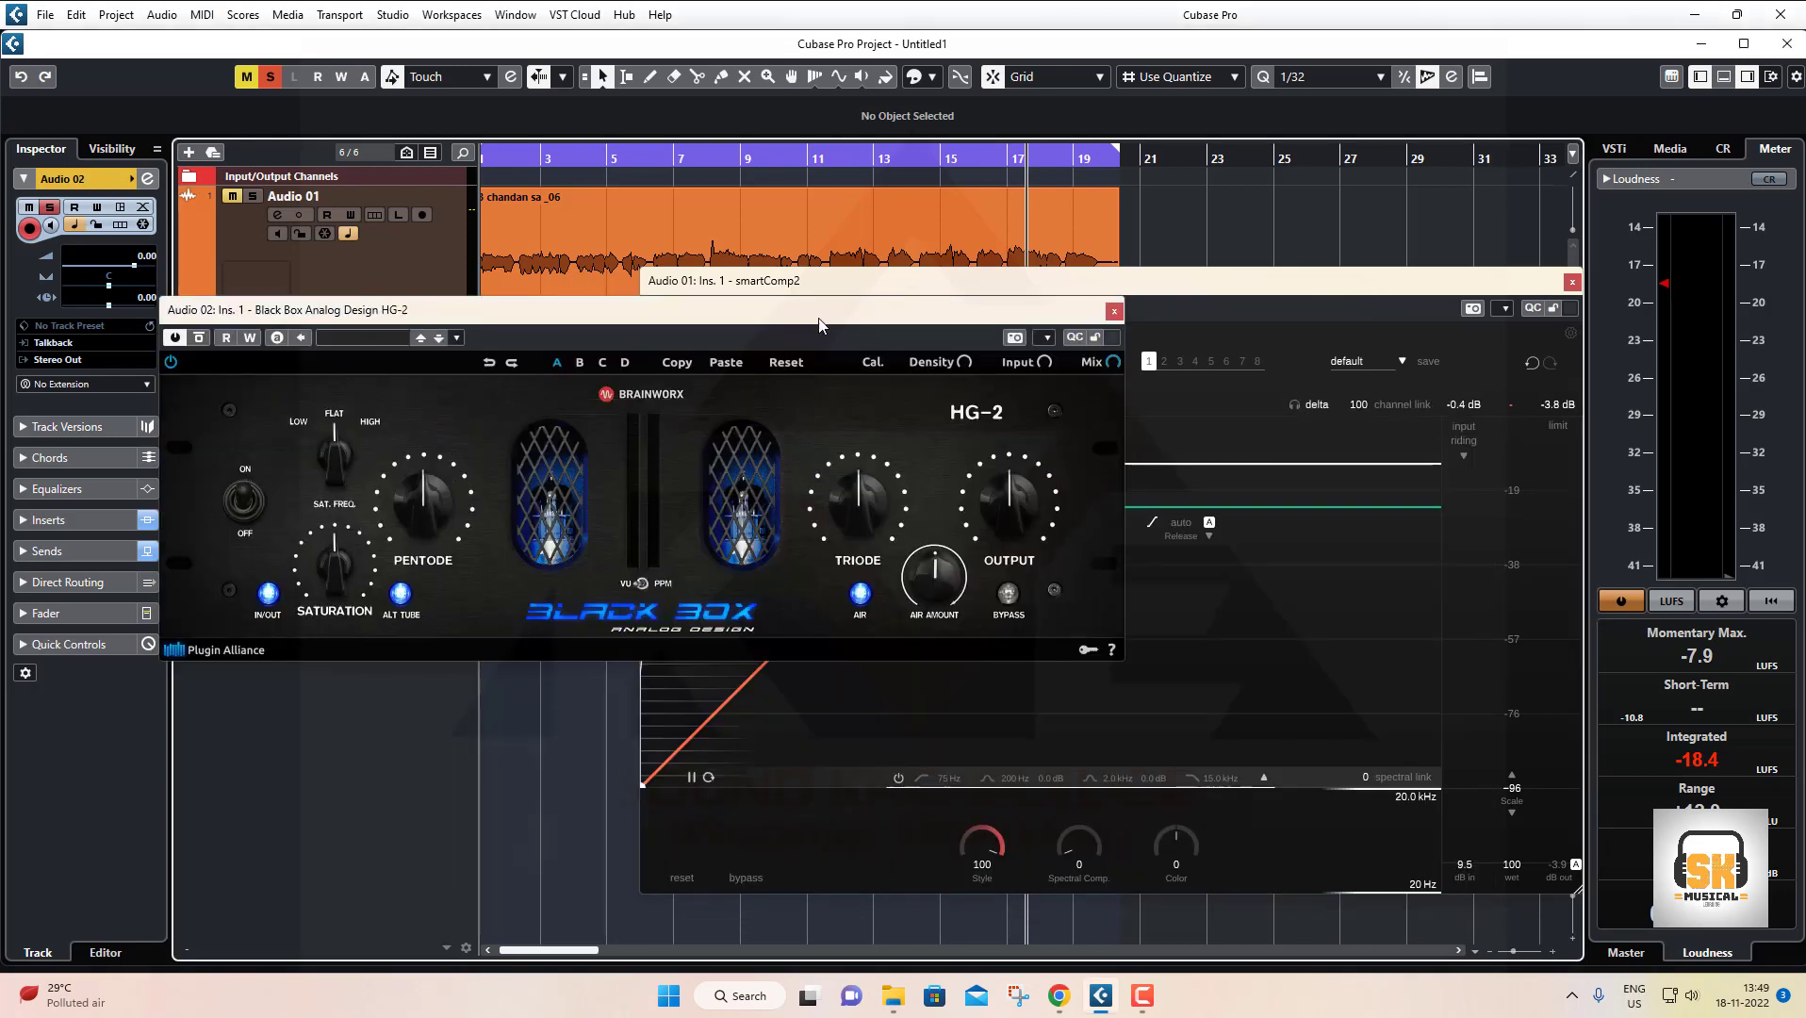
drag(817, 318, 776, 258)
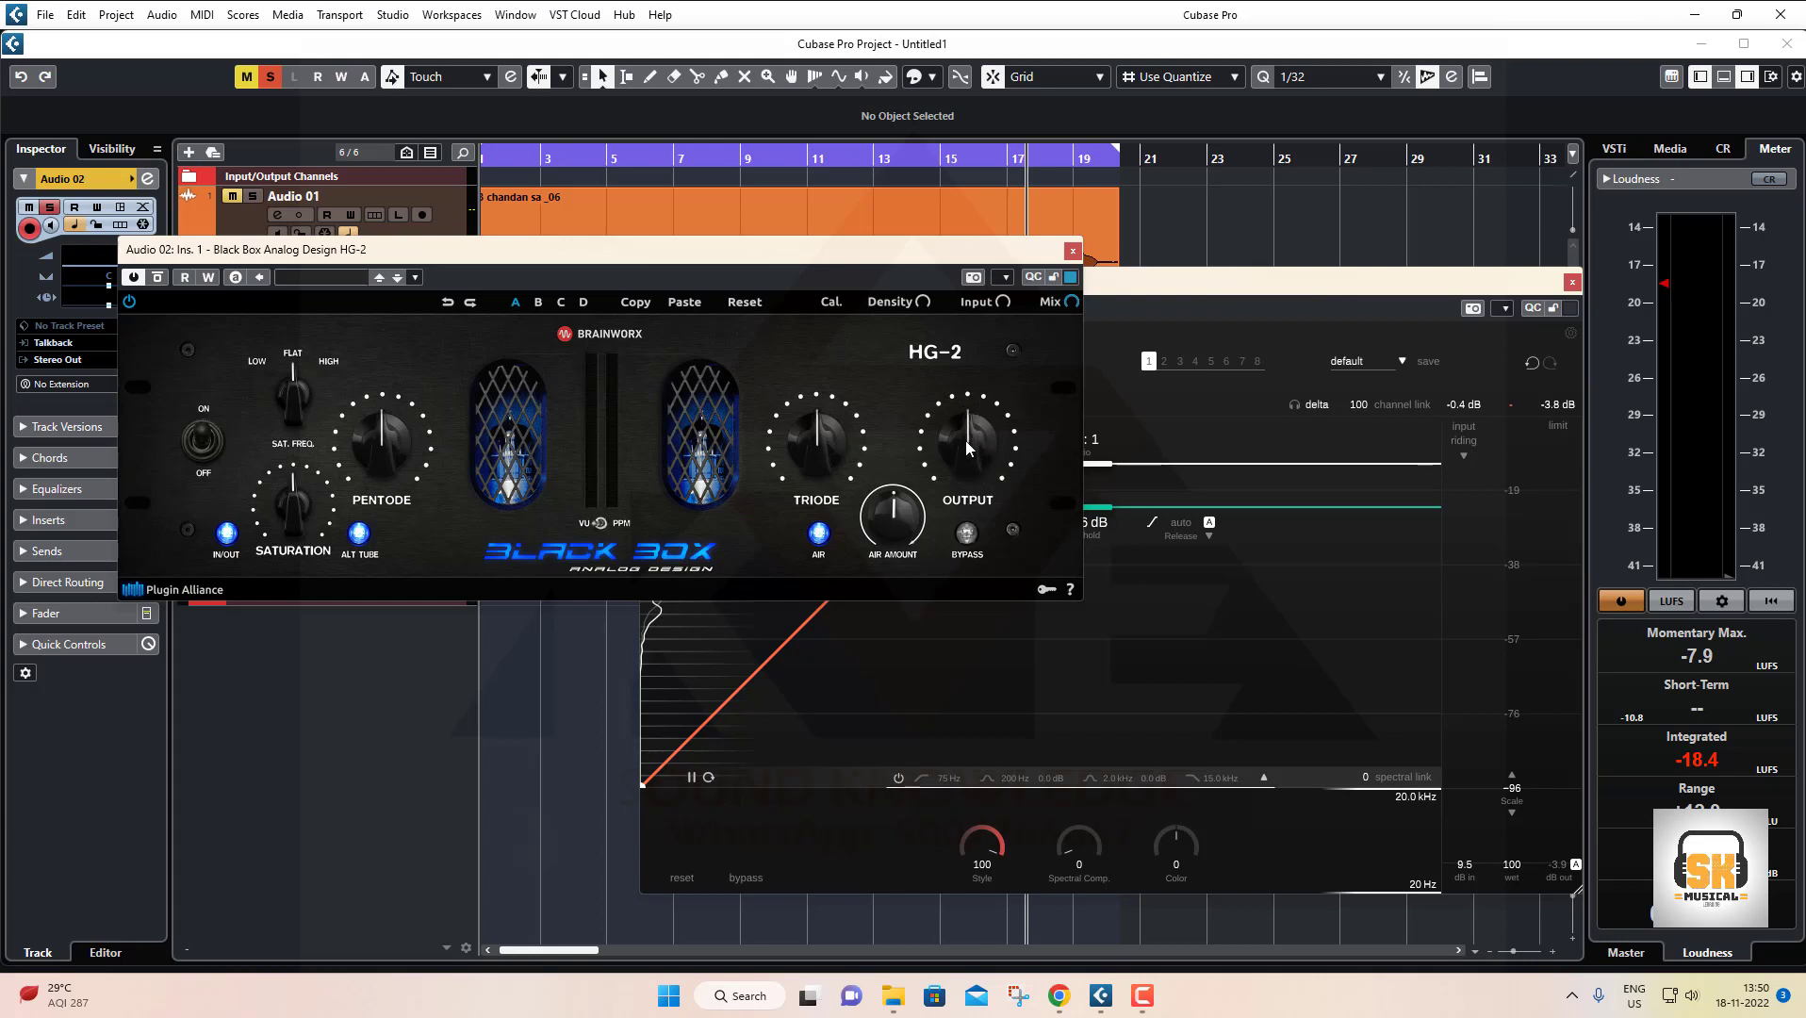
click(1072, 250)
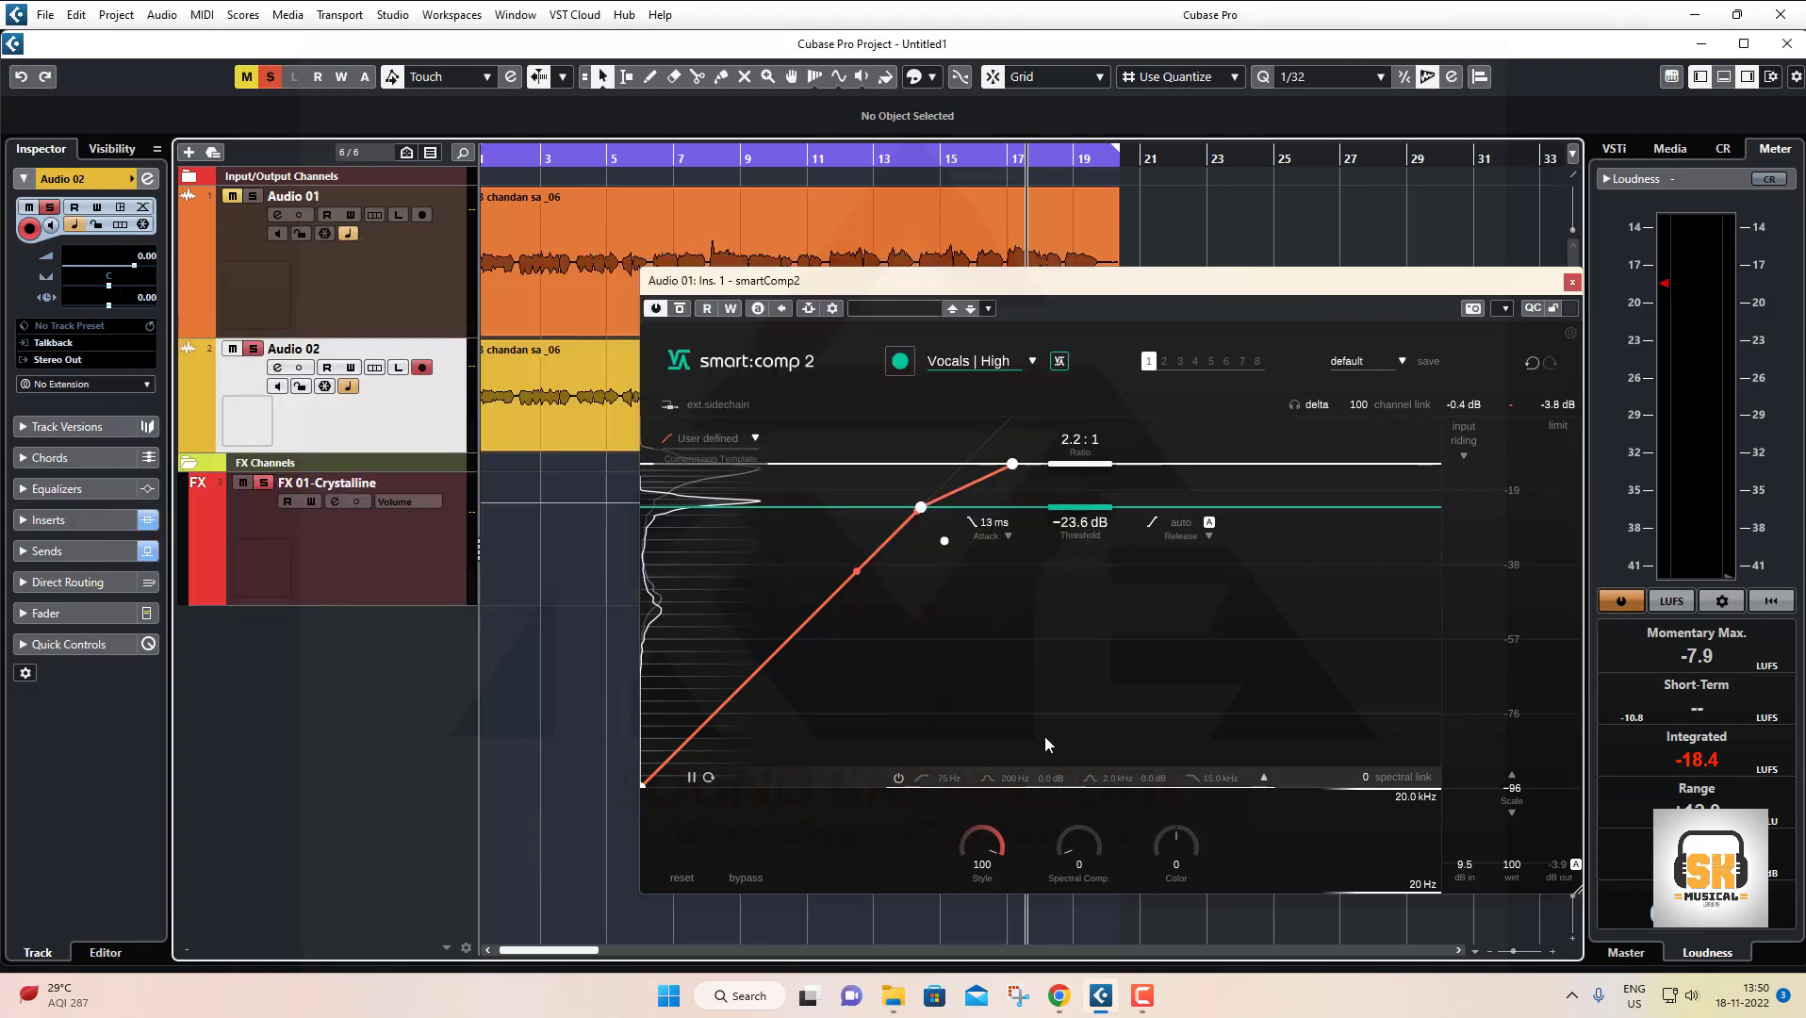
Reposition the smartComp2 window and set its Style back to 0
drag(1014, 261, 984, 243)
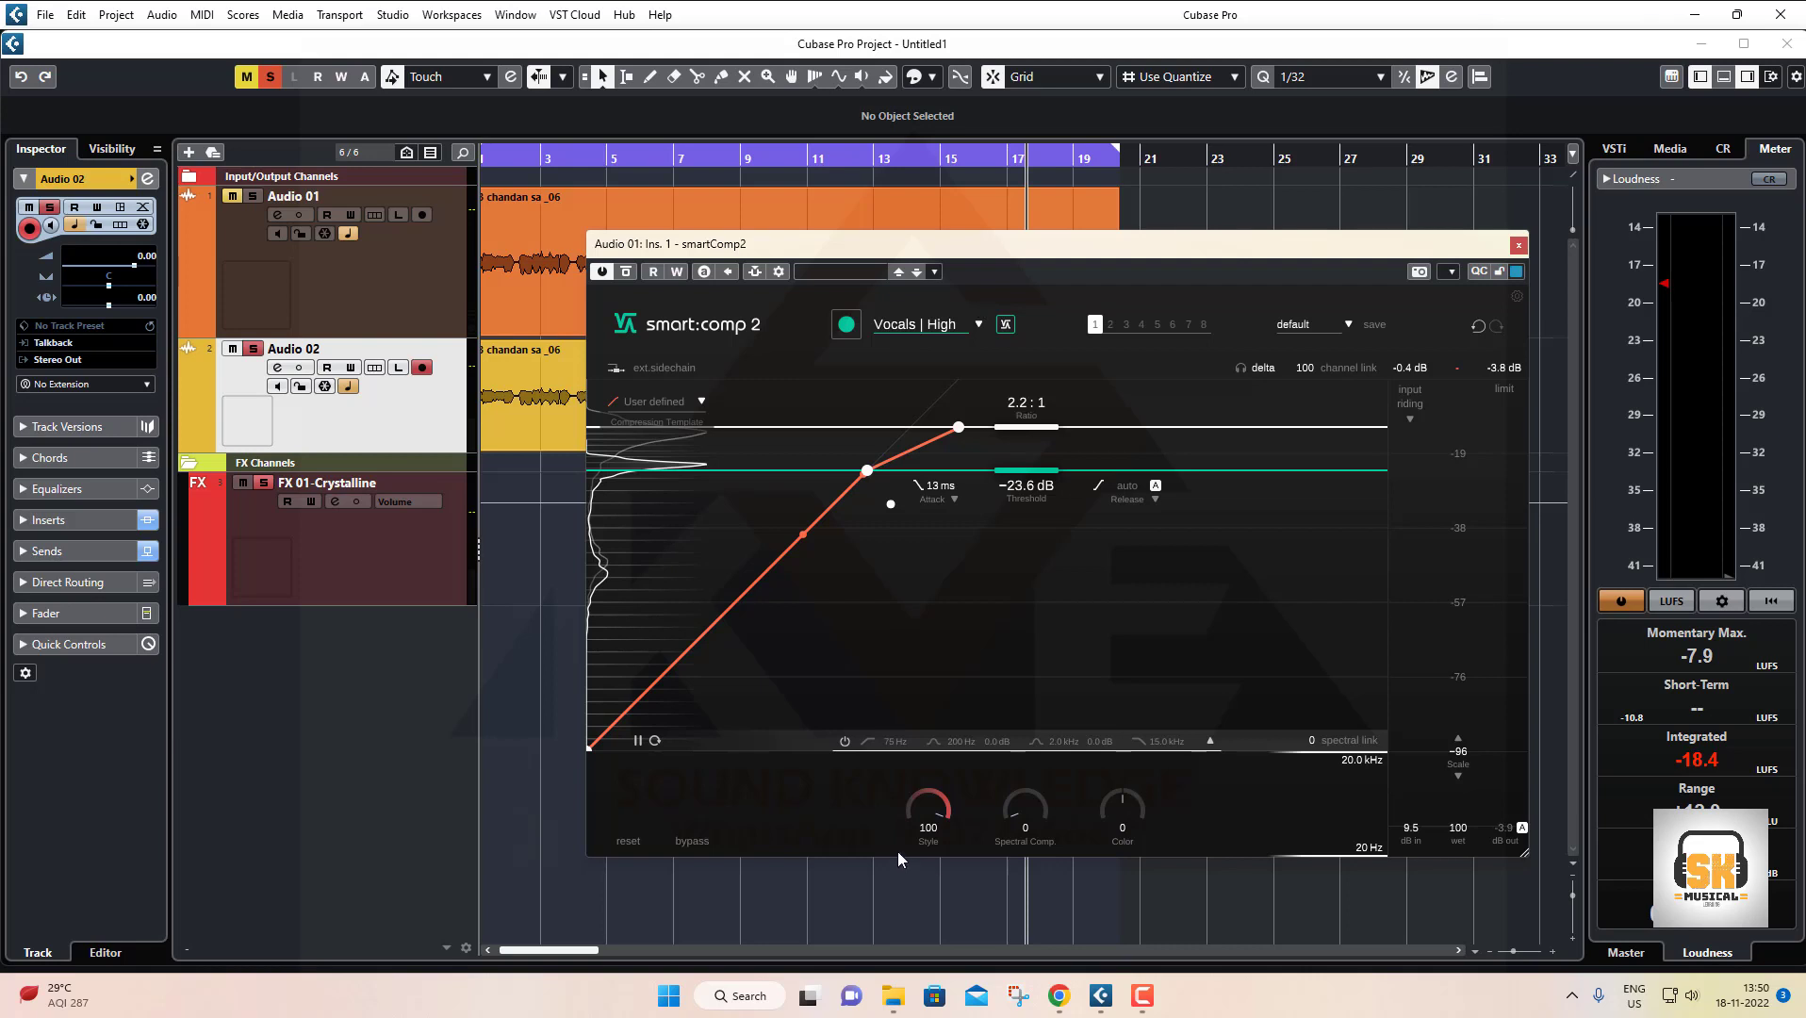
drag(930, 814, 943, 892)
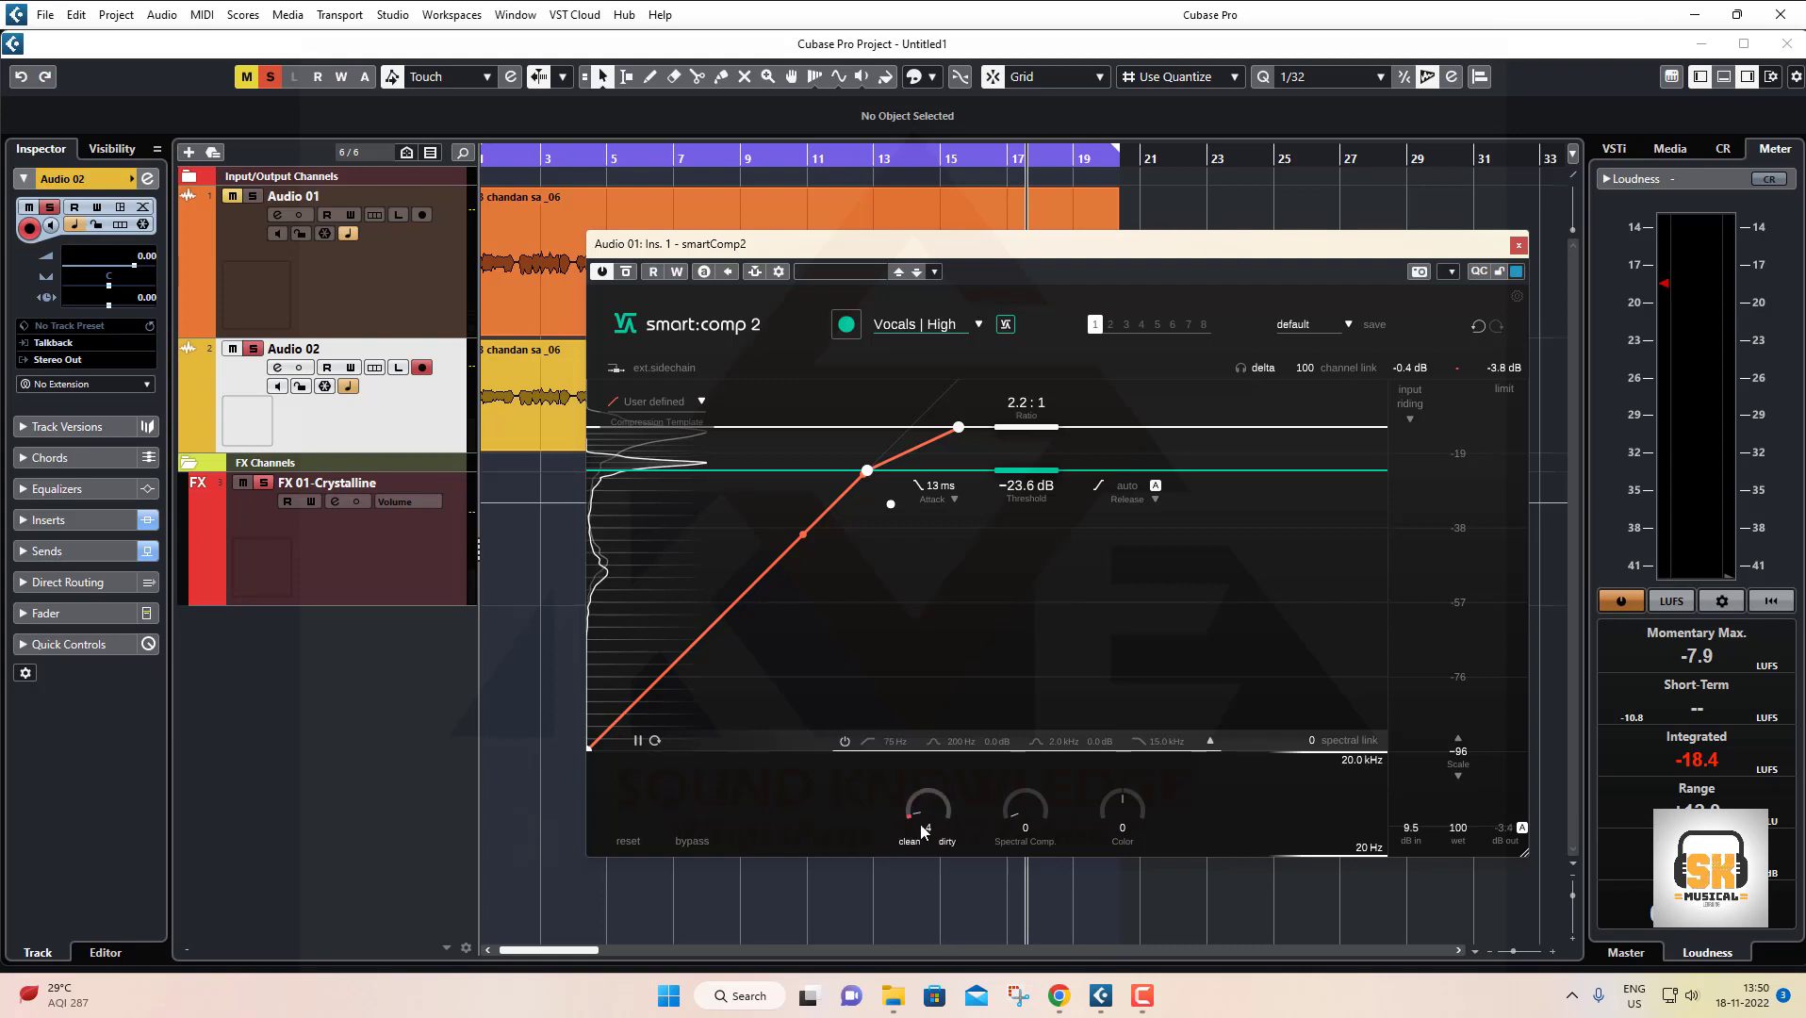
drag(922, 830, 935, 874)
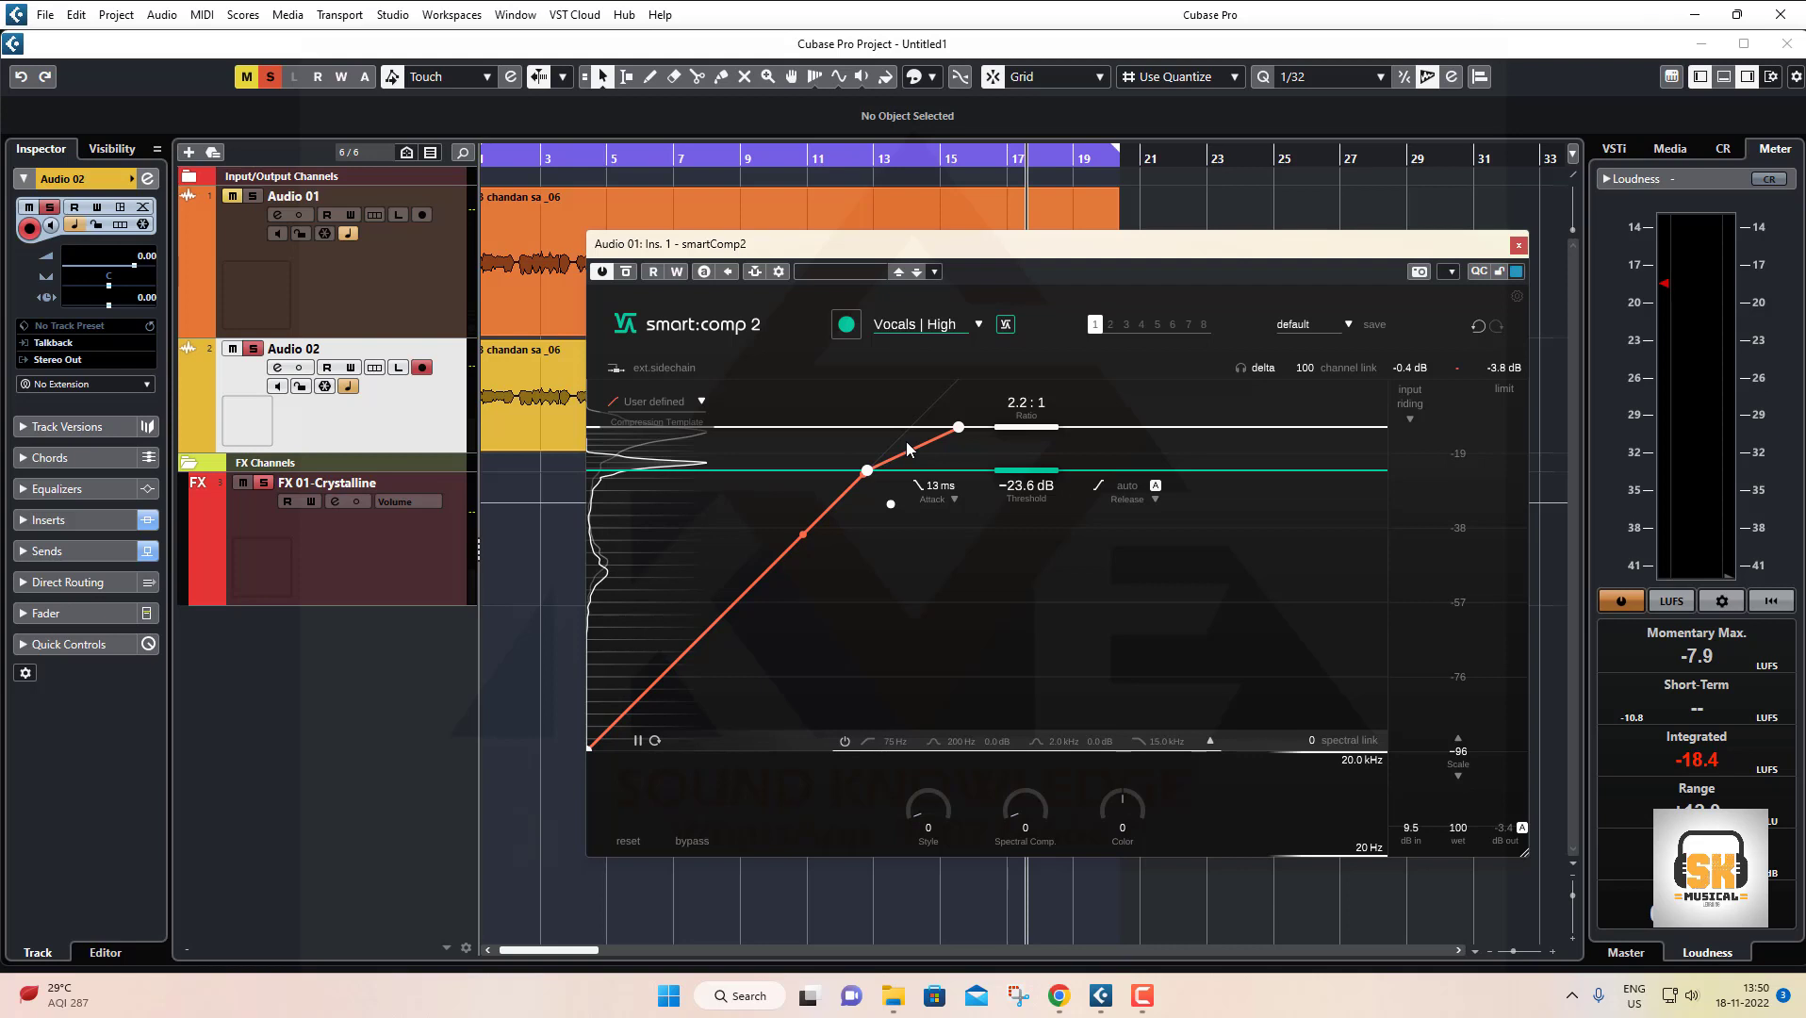
Turn on smartComp2's sidechain filters and lower the compression threshold to −30.6 dB
click(871, 742)
mouse_move(868, 470)
mouse_down()
mouse_move(851, 514)
mouse_move(860, 496)
mouse_up()
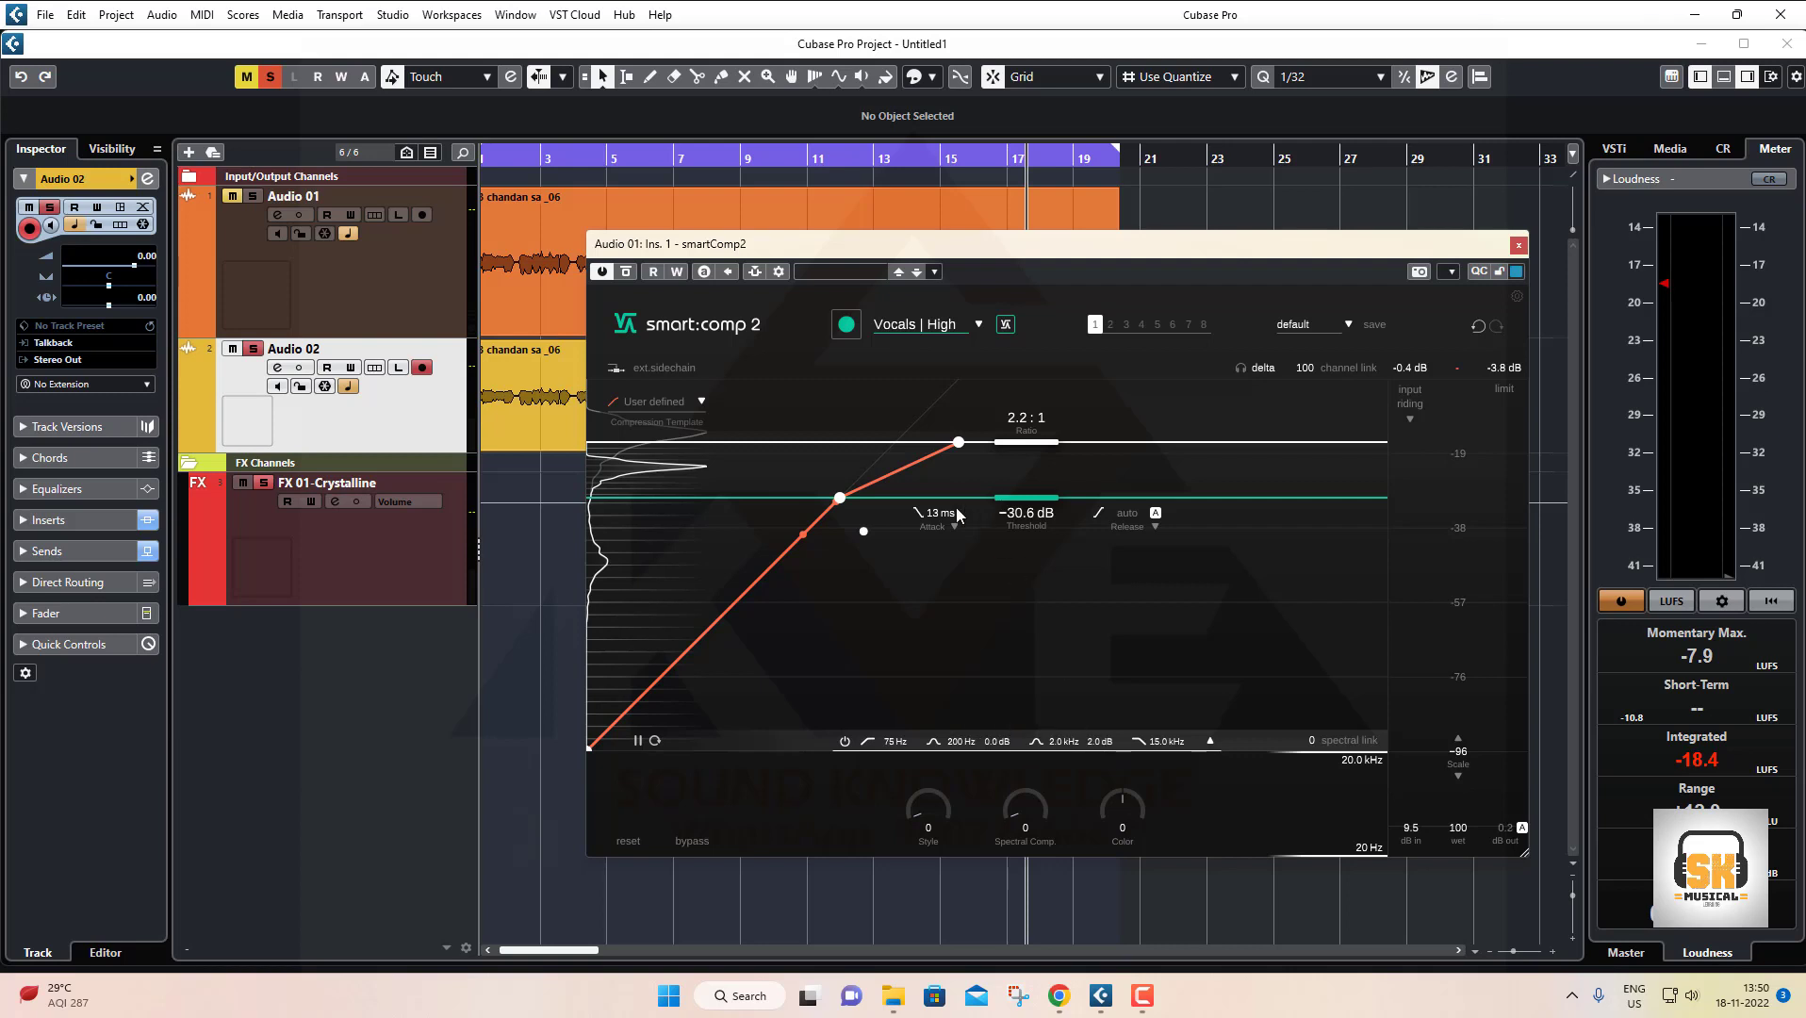
Solo Audio 01, unmute Audio 02 and play the vocal through smartComp2, checking the 15.0 kHz filter frequency
click(371, 306)
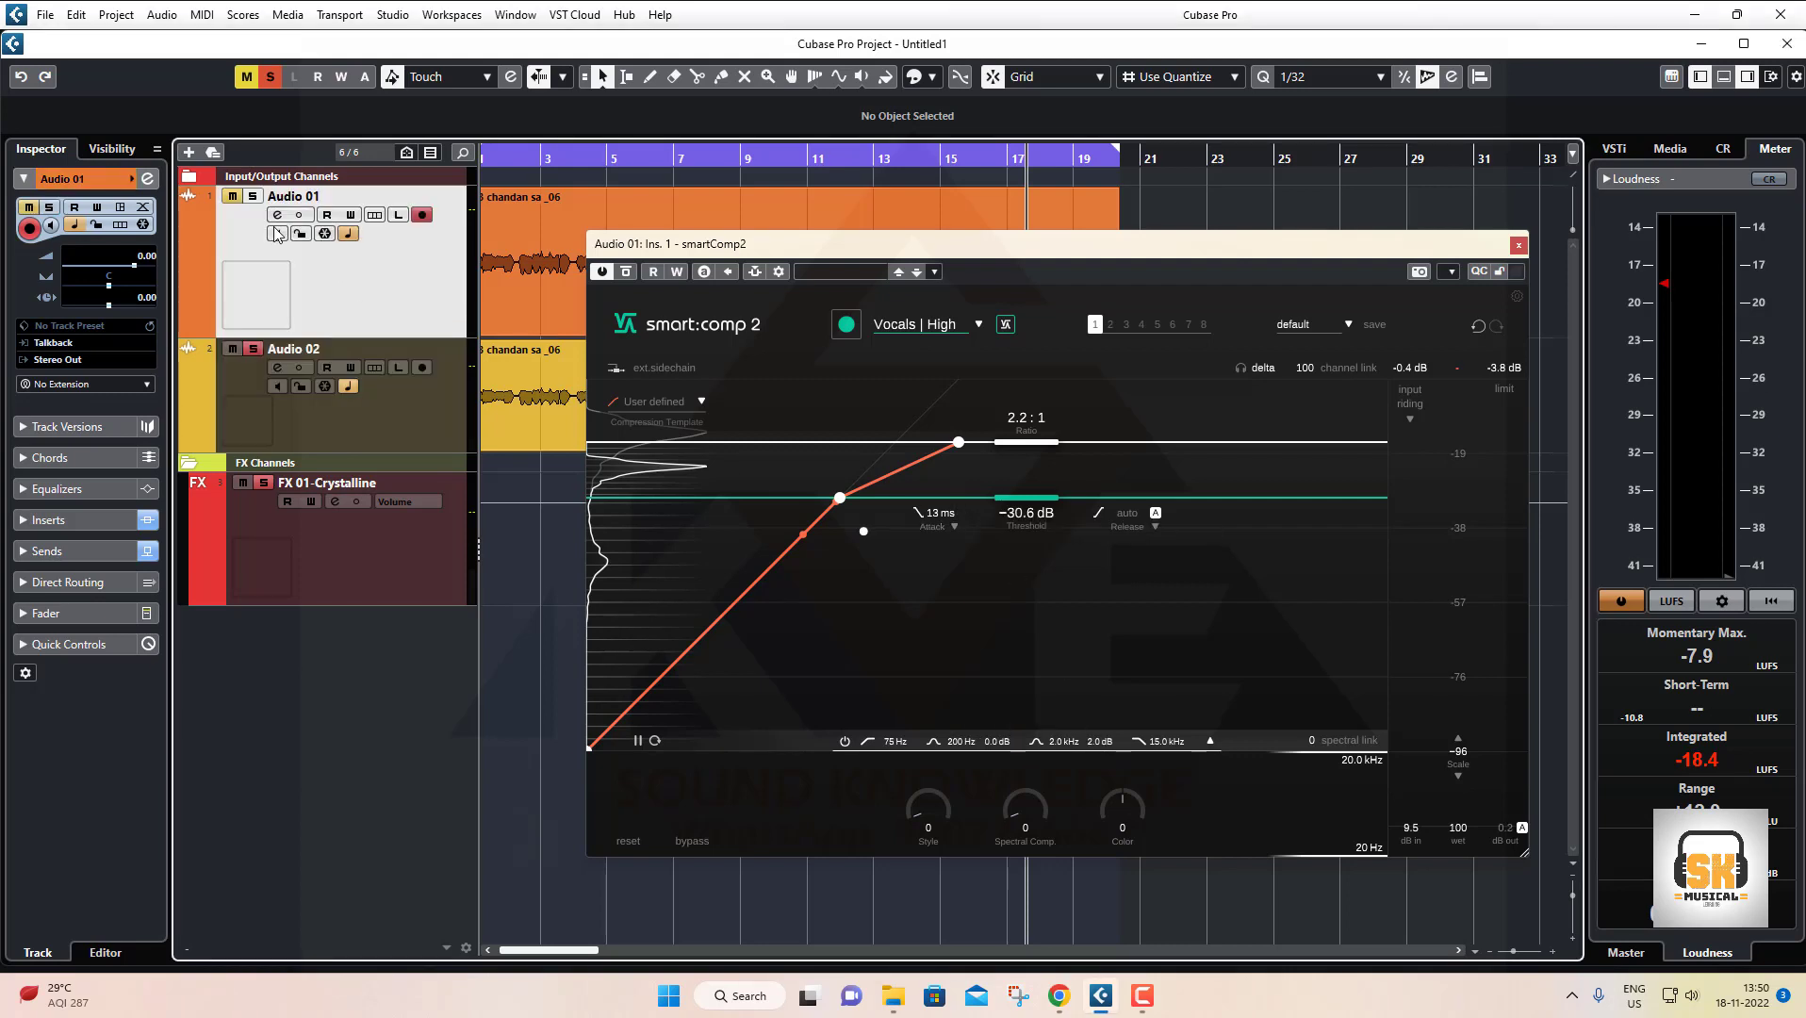
click(254, 195)
click(233, 351)
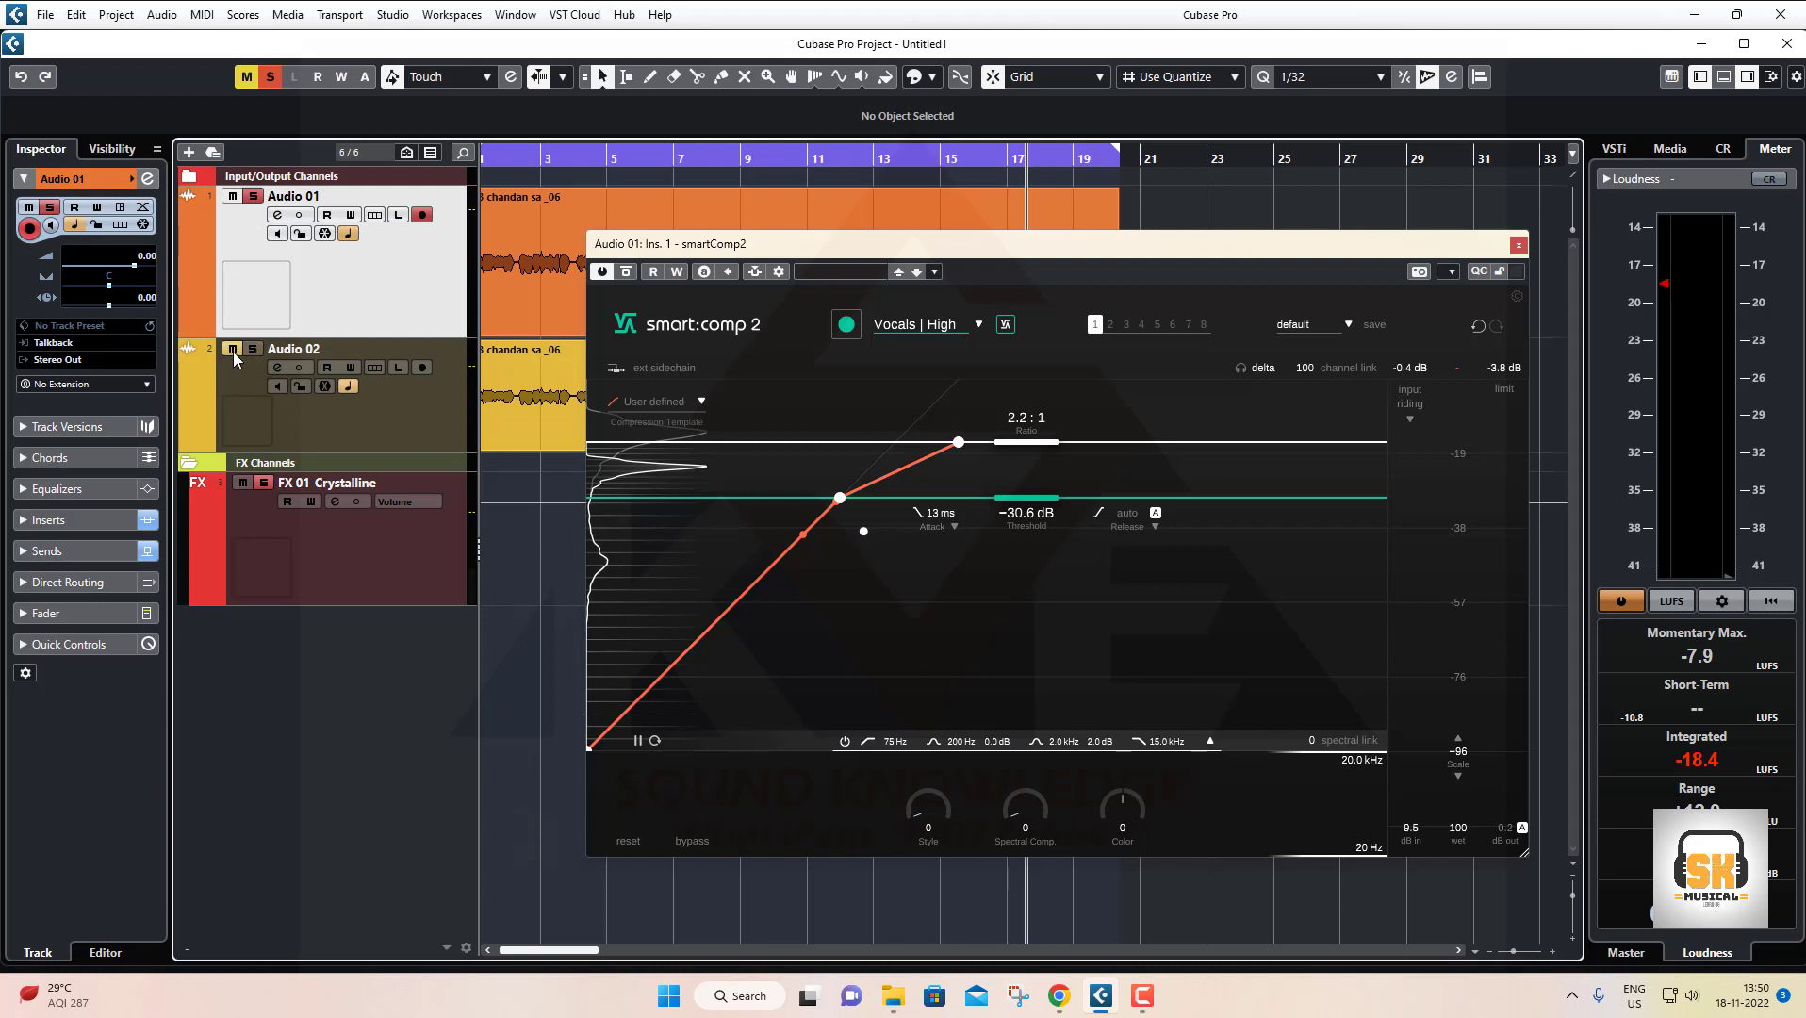
key(space)
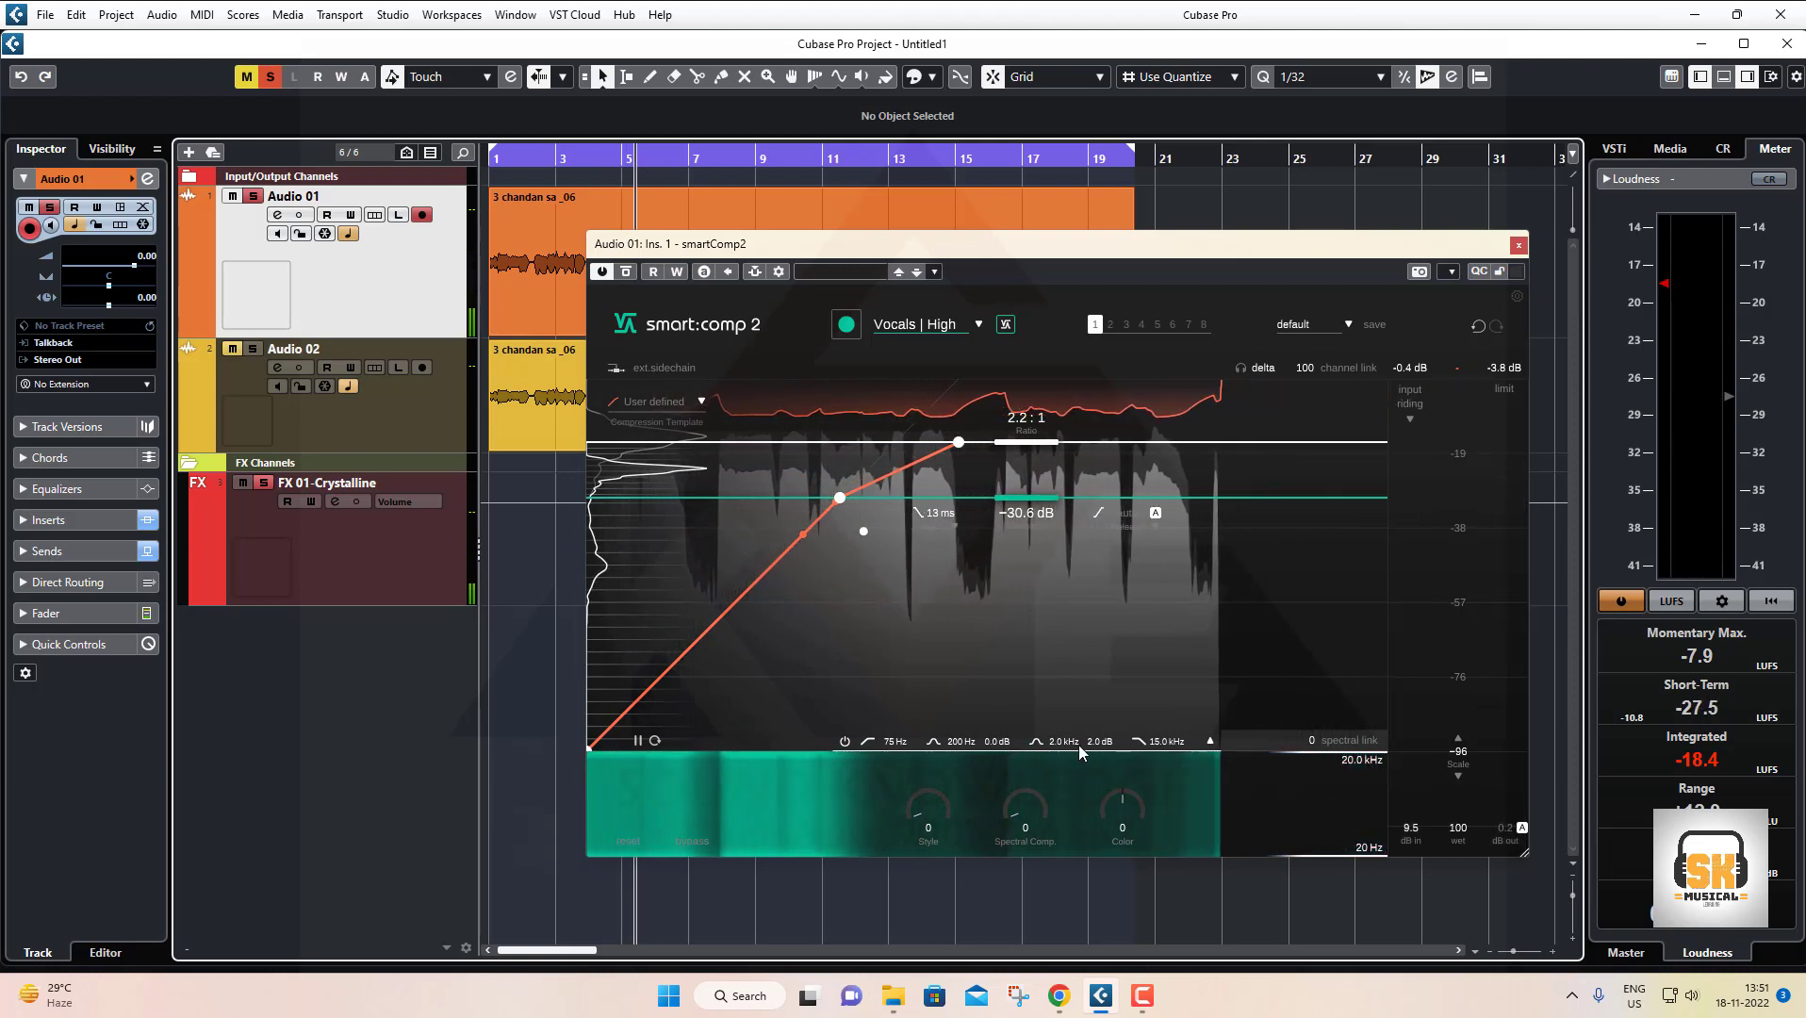
double_click(1167, 742)
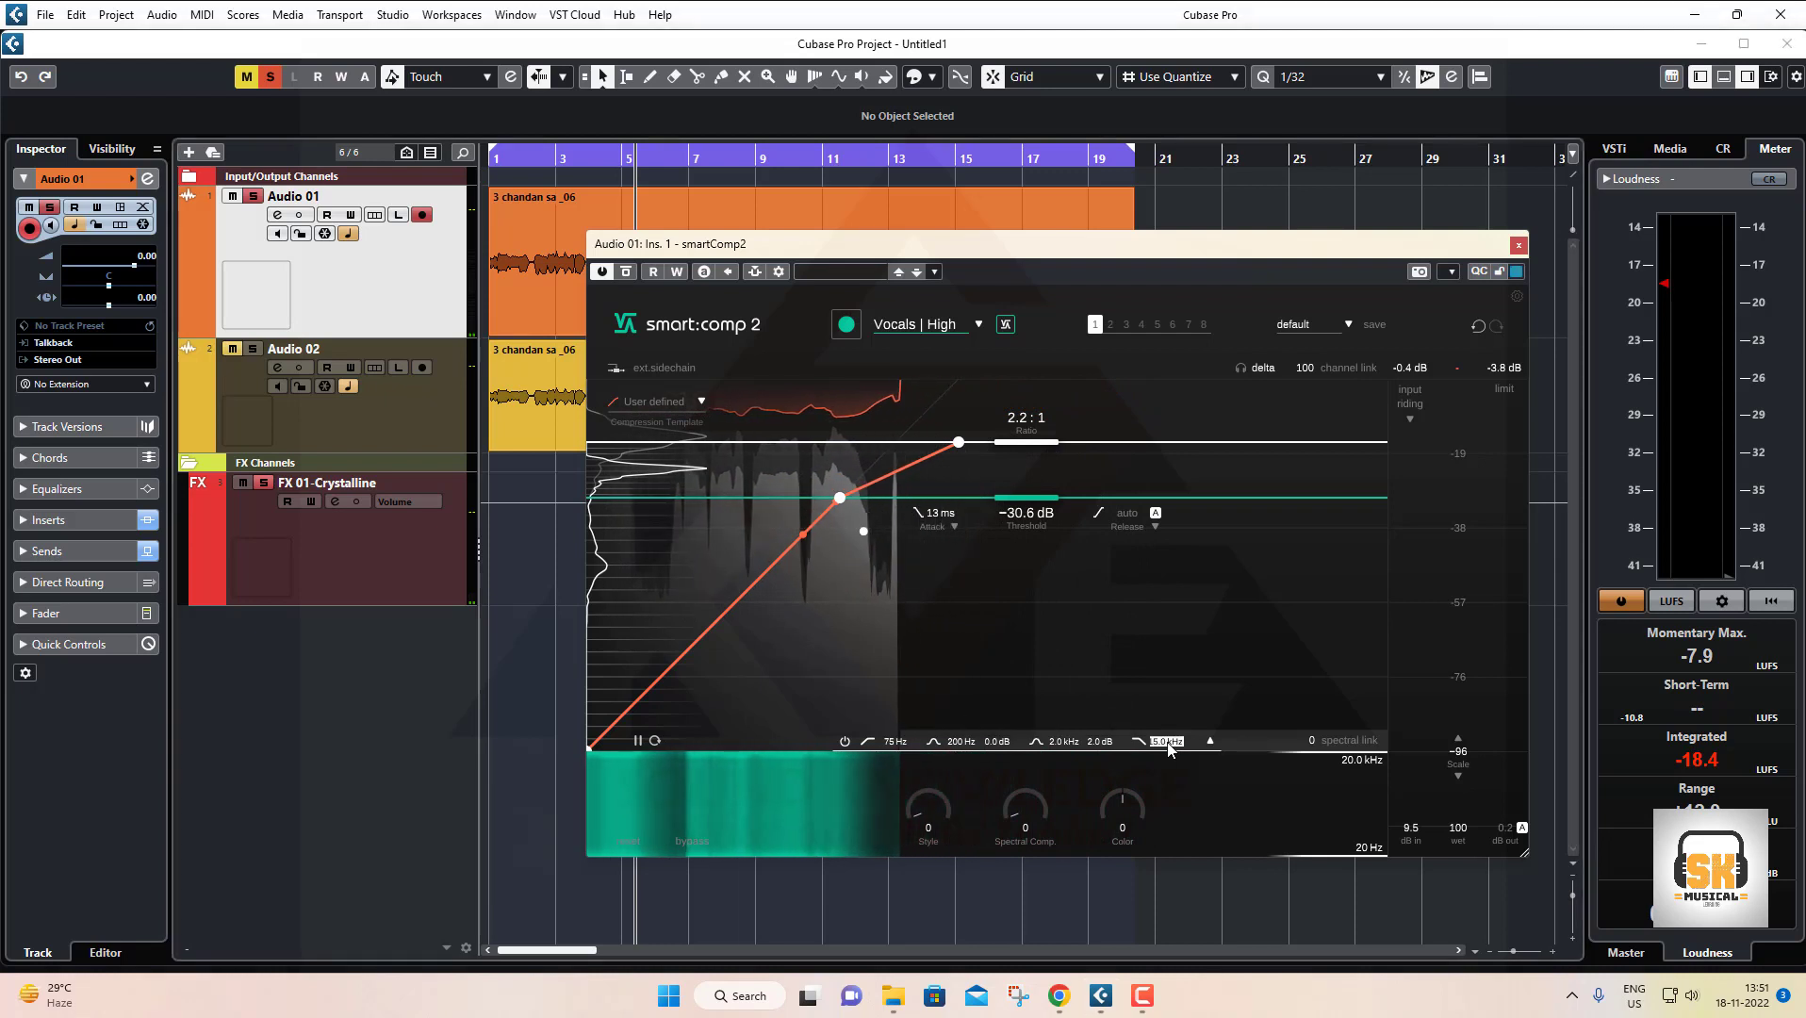
click(1078, 649)
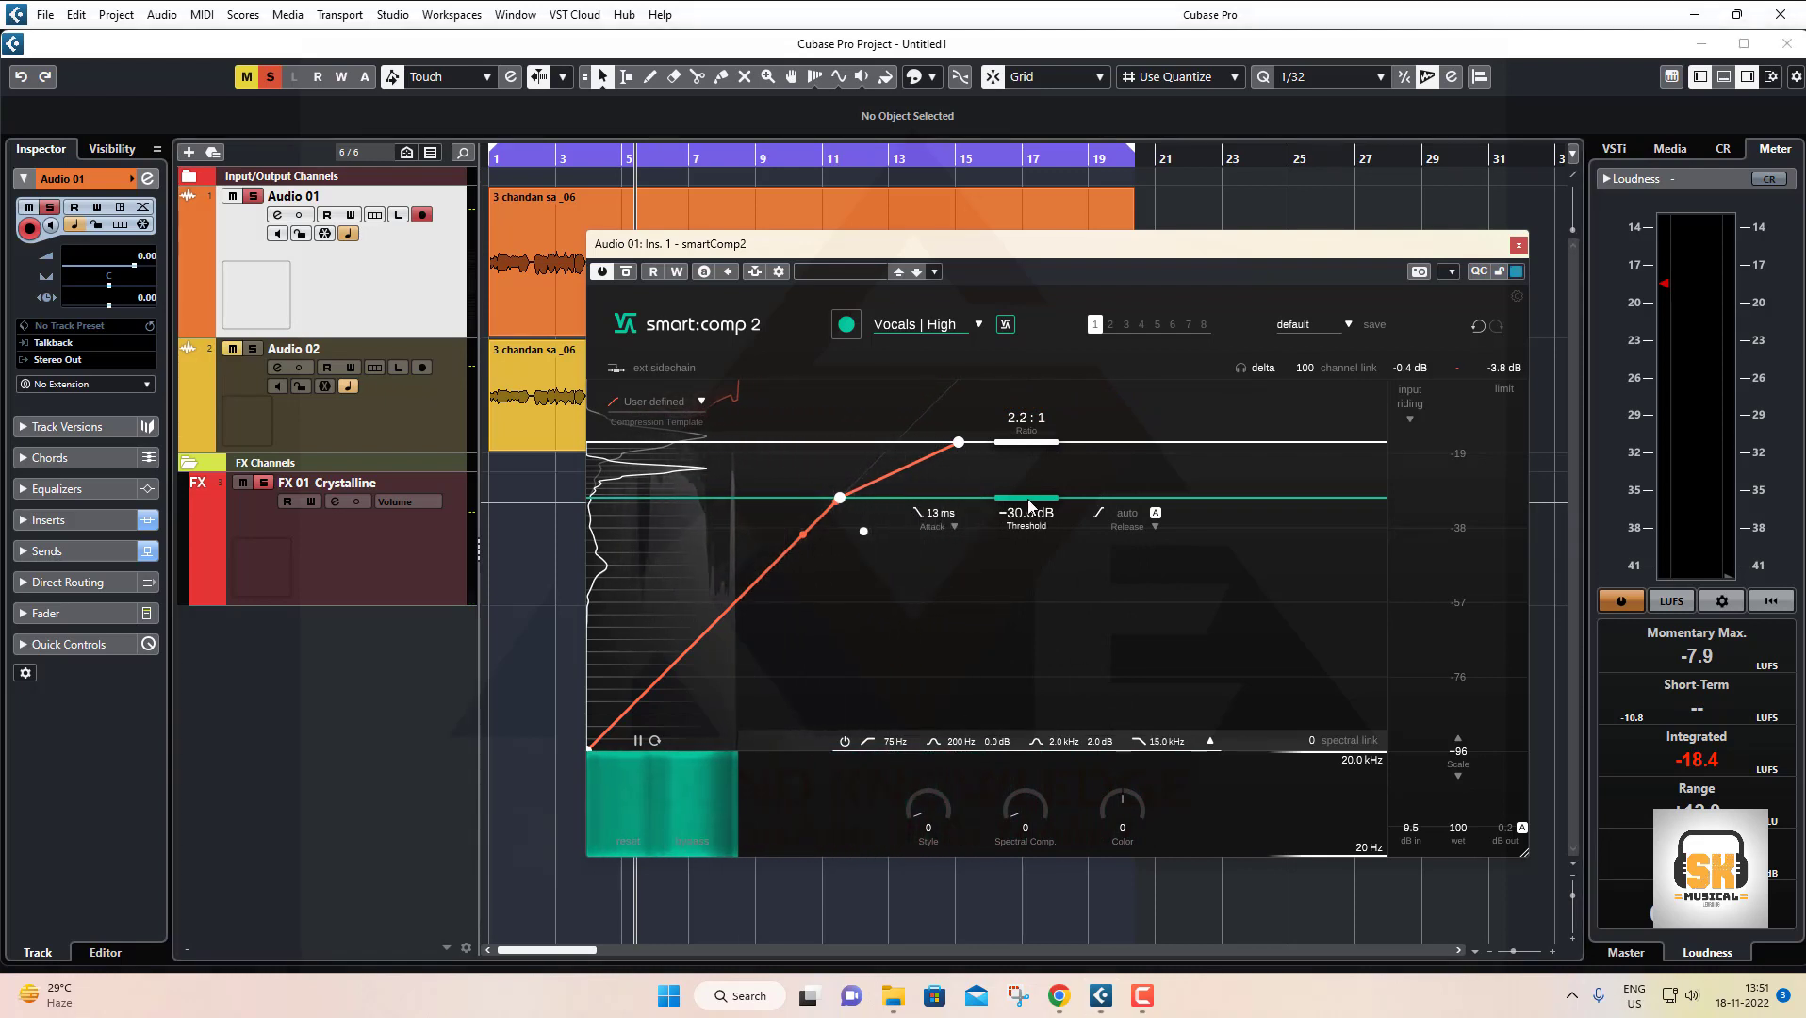
Change the smartComp2 profile to Vocals | Low and relearn the compression parameters while the vocal plays
click(958, 324)
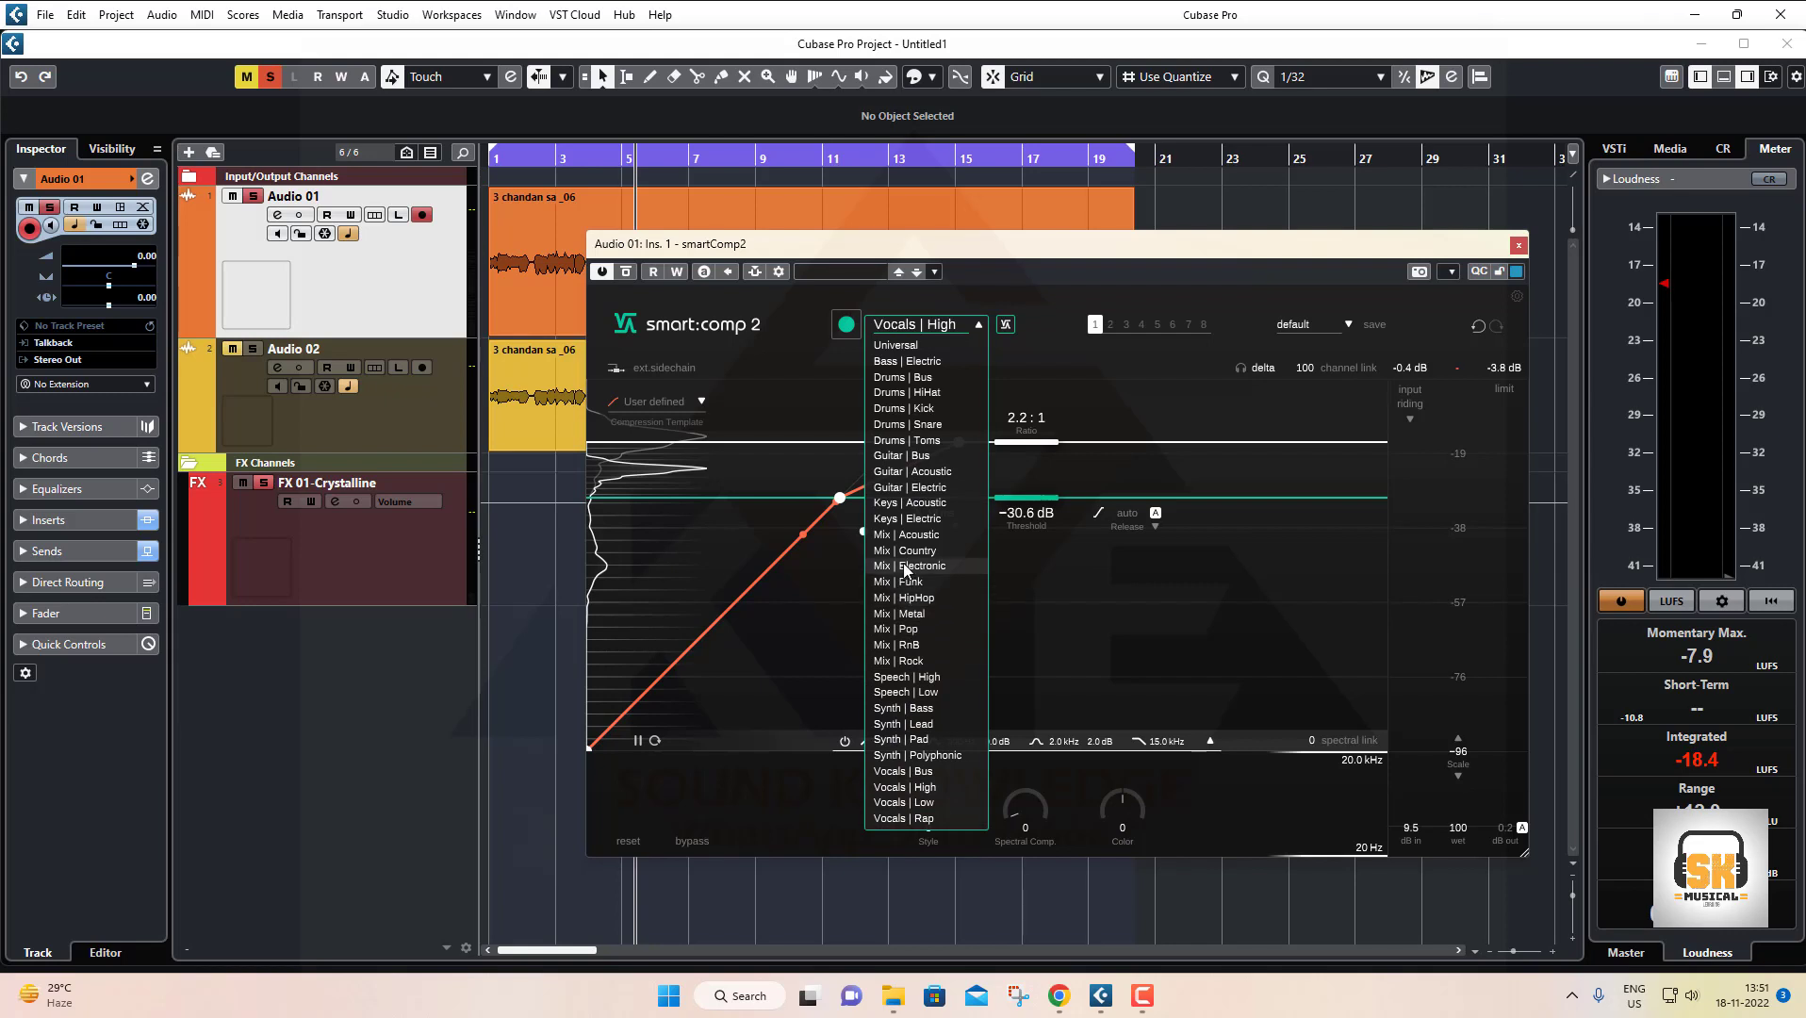
click(922, 803)
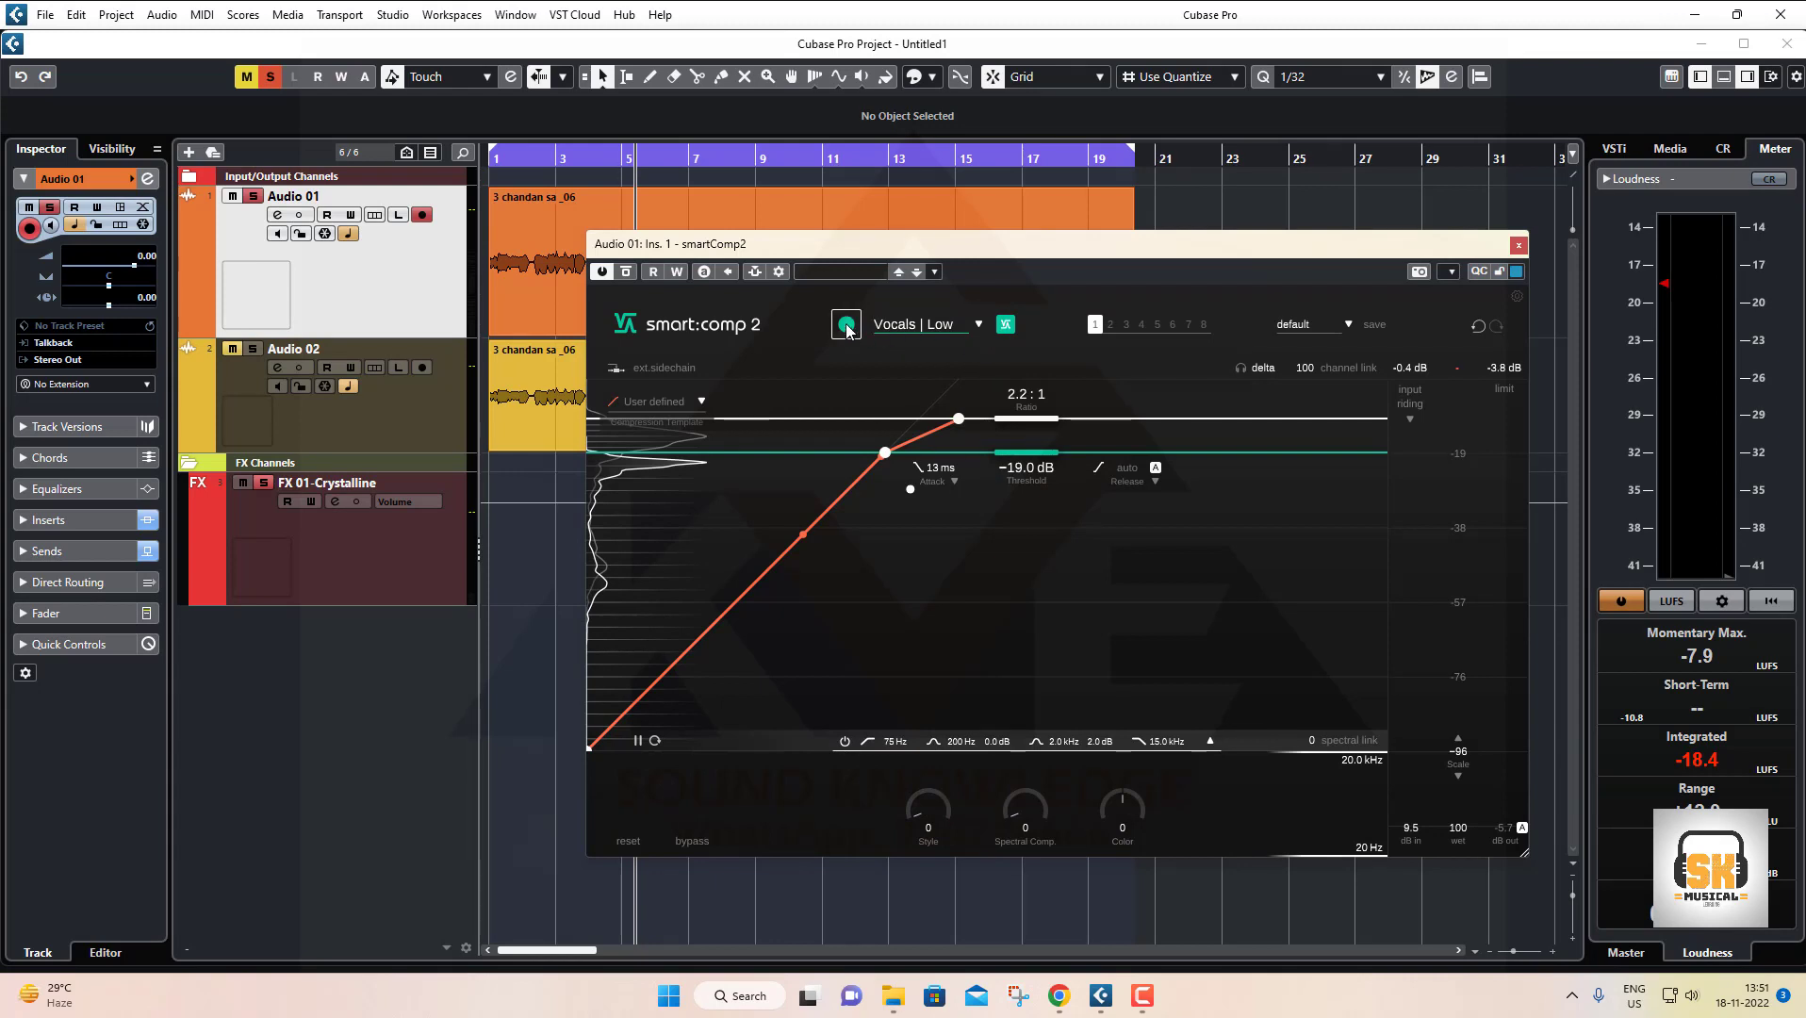
key(space)
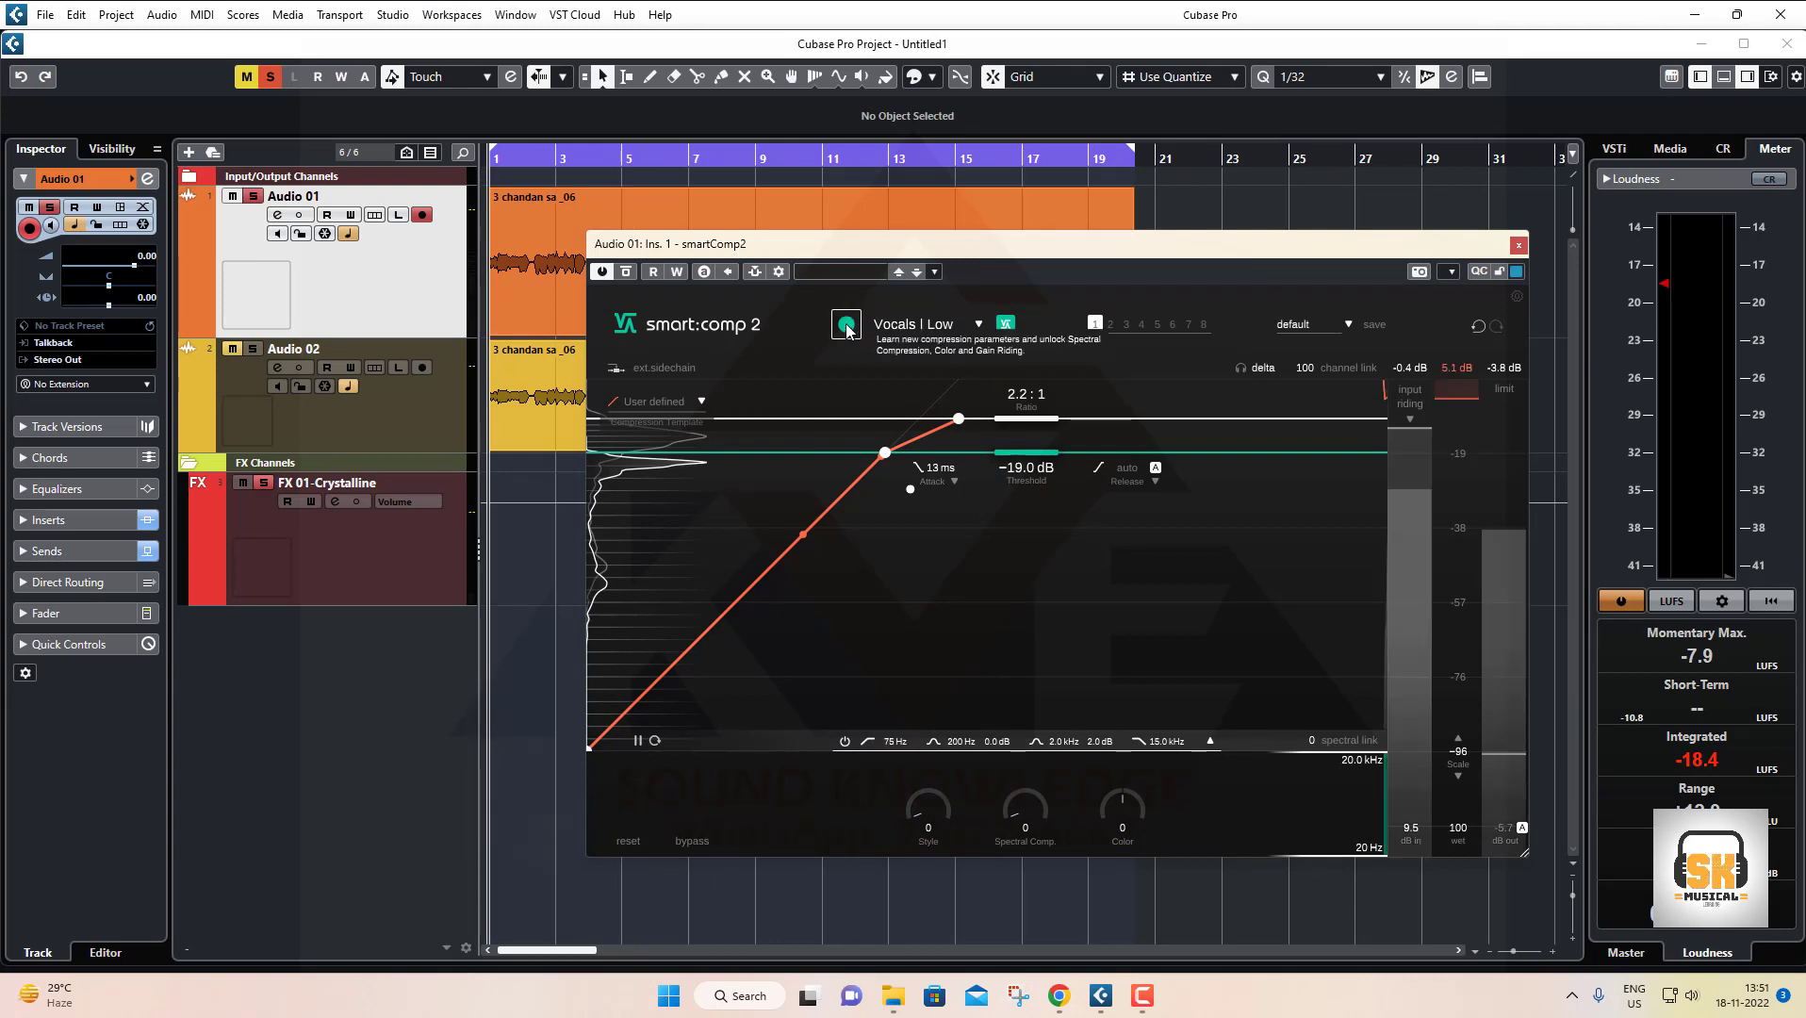
click(847, 326)
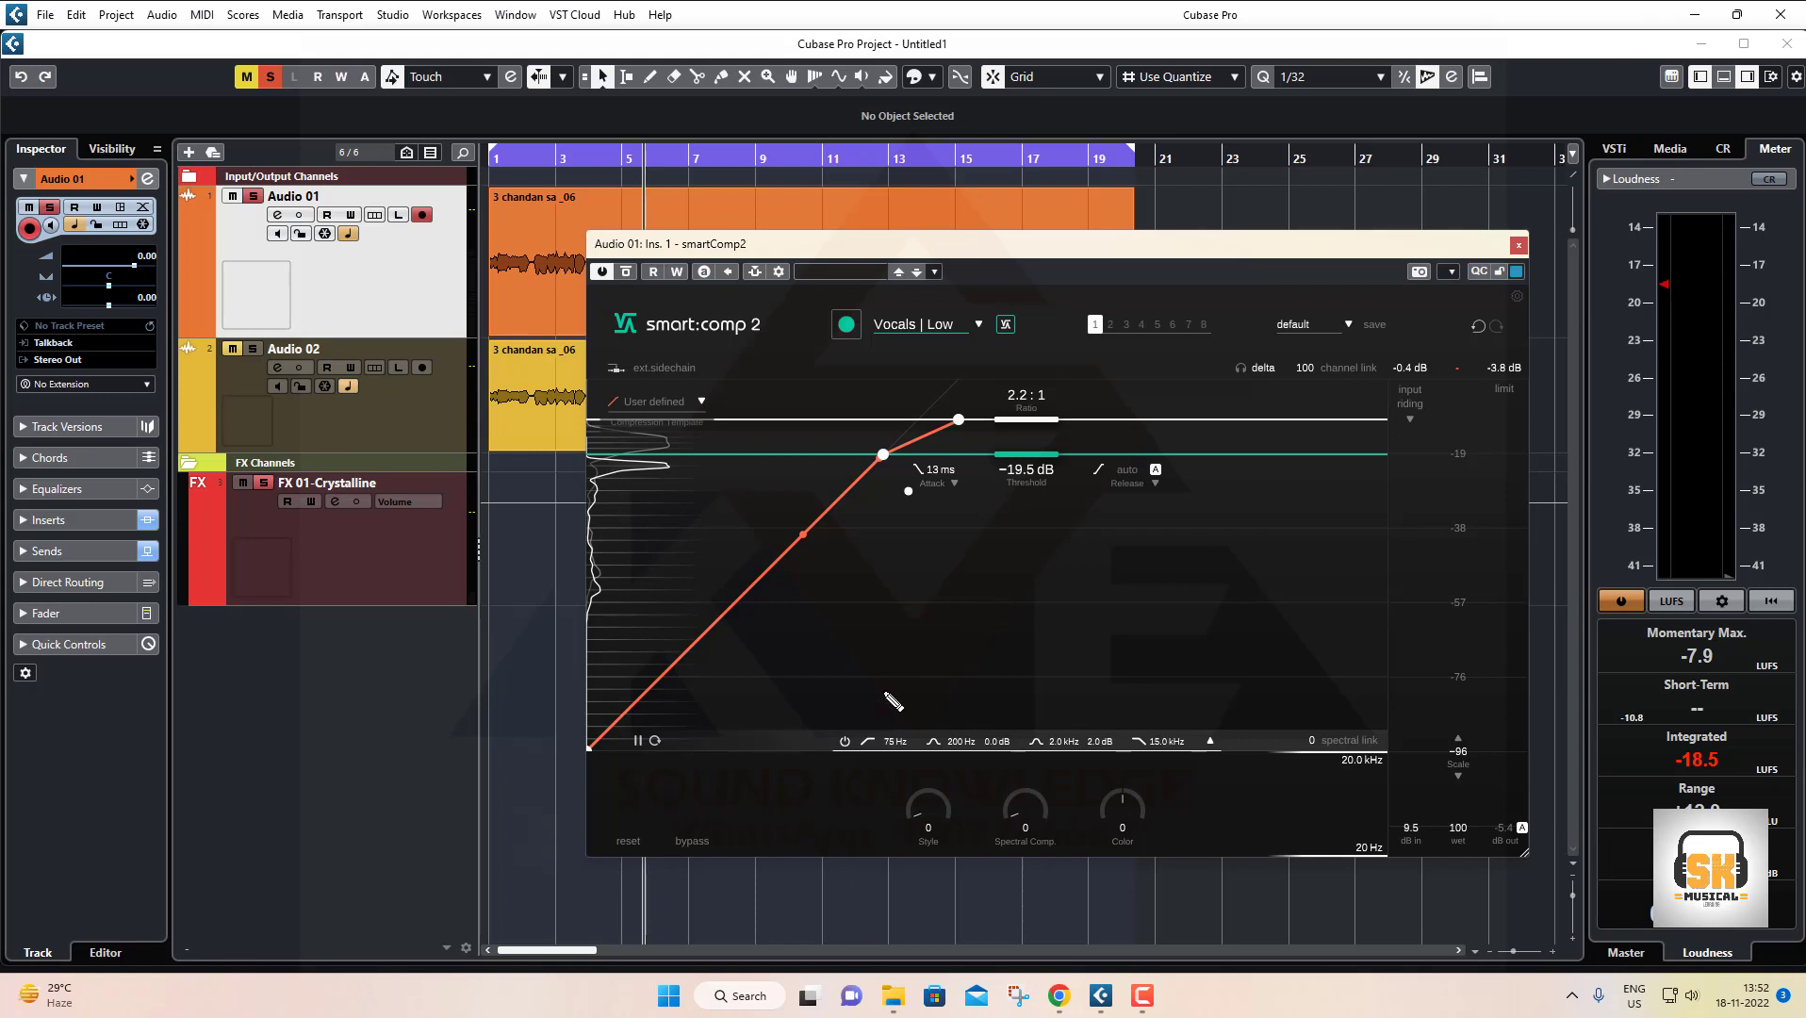
mouse_move(883, 692)
mouse_down()
mouse_move(897, 579)
mouse_move(990, 575)
mouse_up()
mouse_move(954, 693)
mouse_down()
mouse_move(978, 618)
mouse_move(1055, 596)
mouse_up()
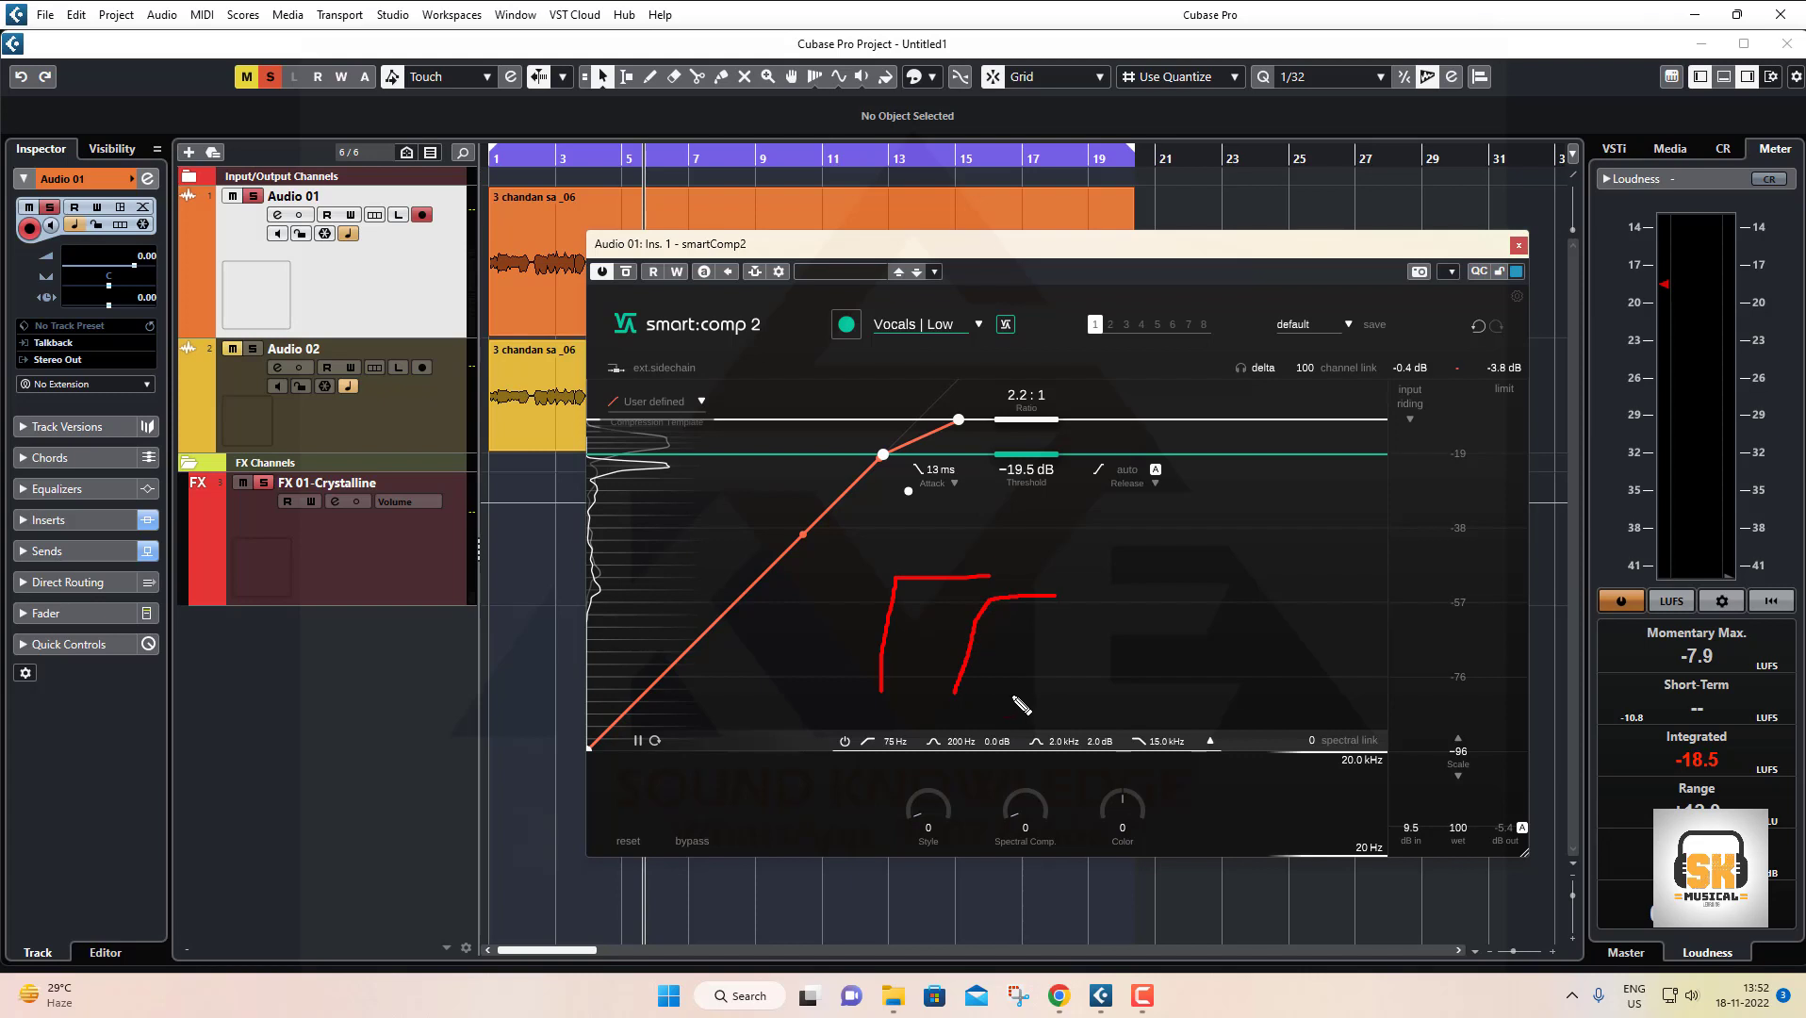
mouse_move(1013, 695)
mouse_down()
mouse_move(1084, 624)
mouse_move(1138, 623)
mouse_move(1056, 640)
mouse_move(916, 582)
mouse_up()
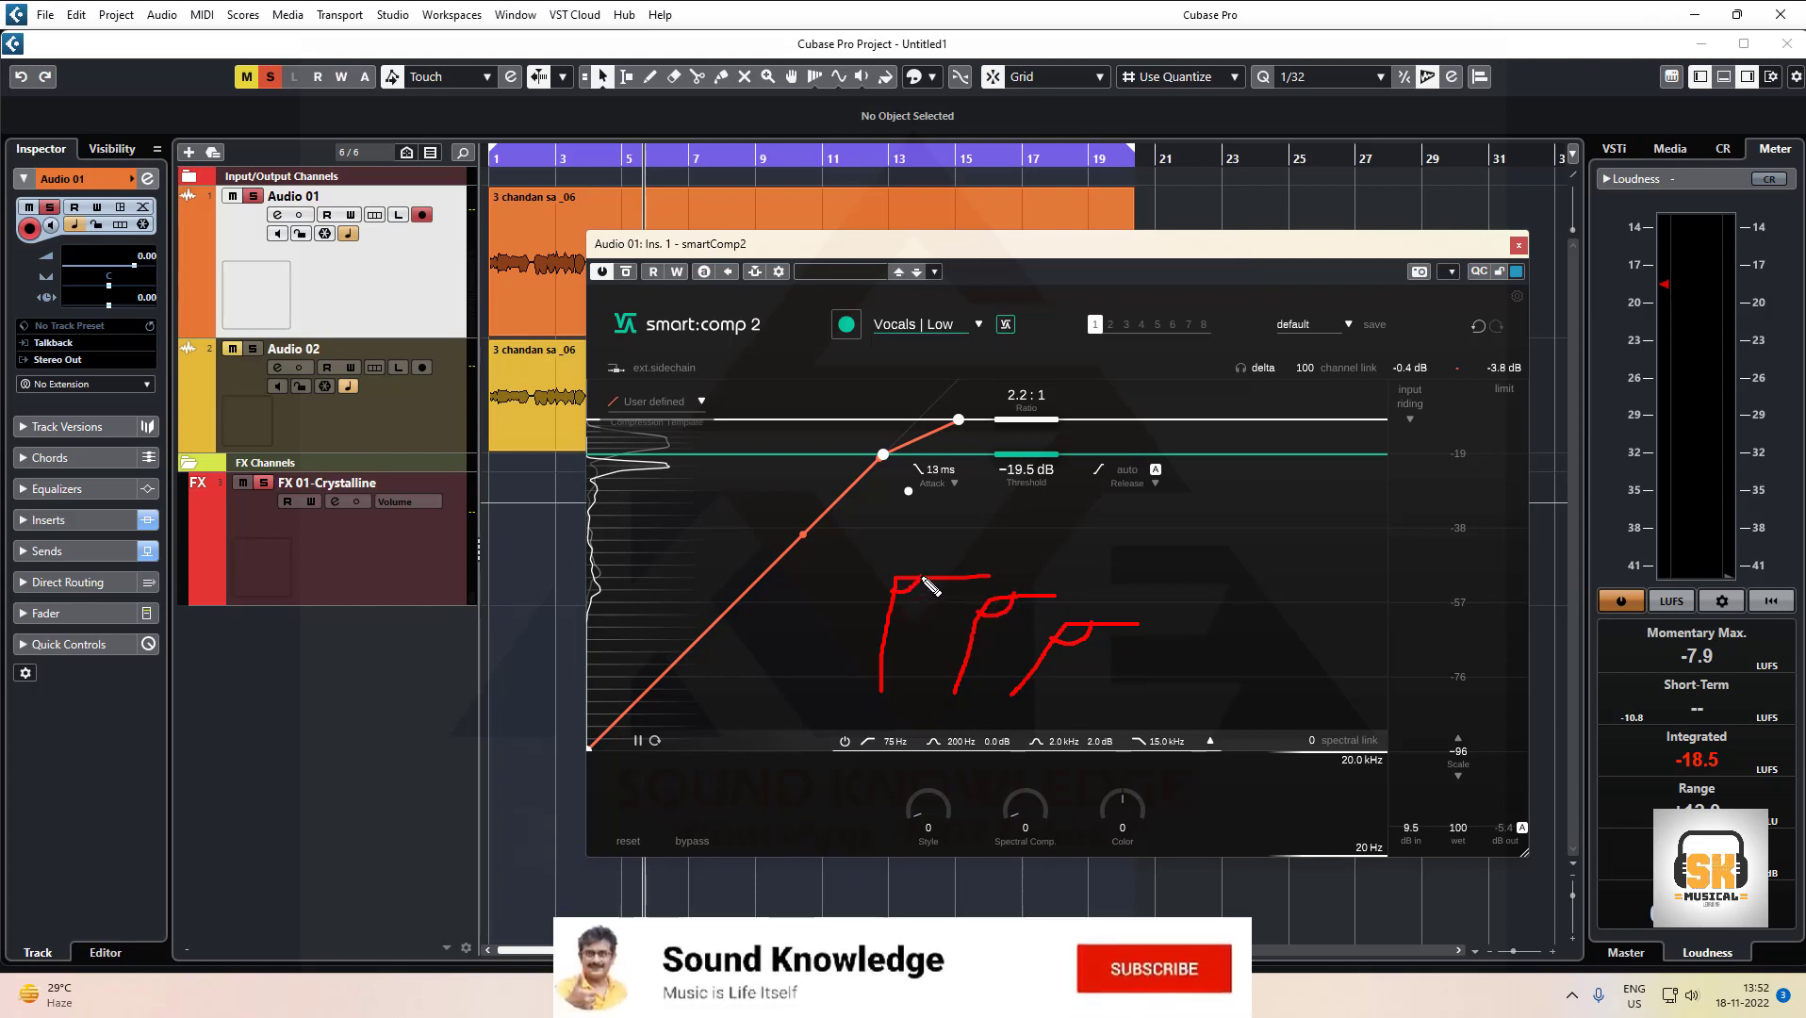
mouse_move(812, 686)
mouse_down()
mouse_move(810, 567)
mouse_move(897, 557)
mouse_up()
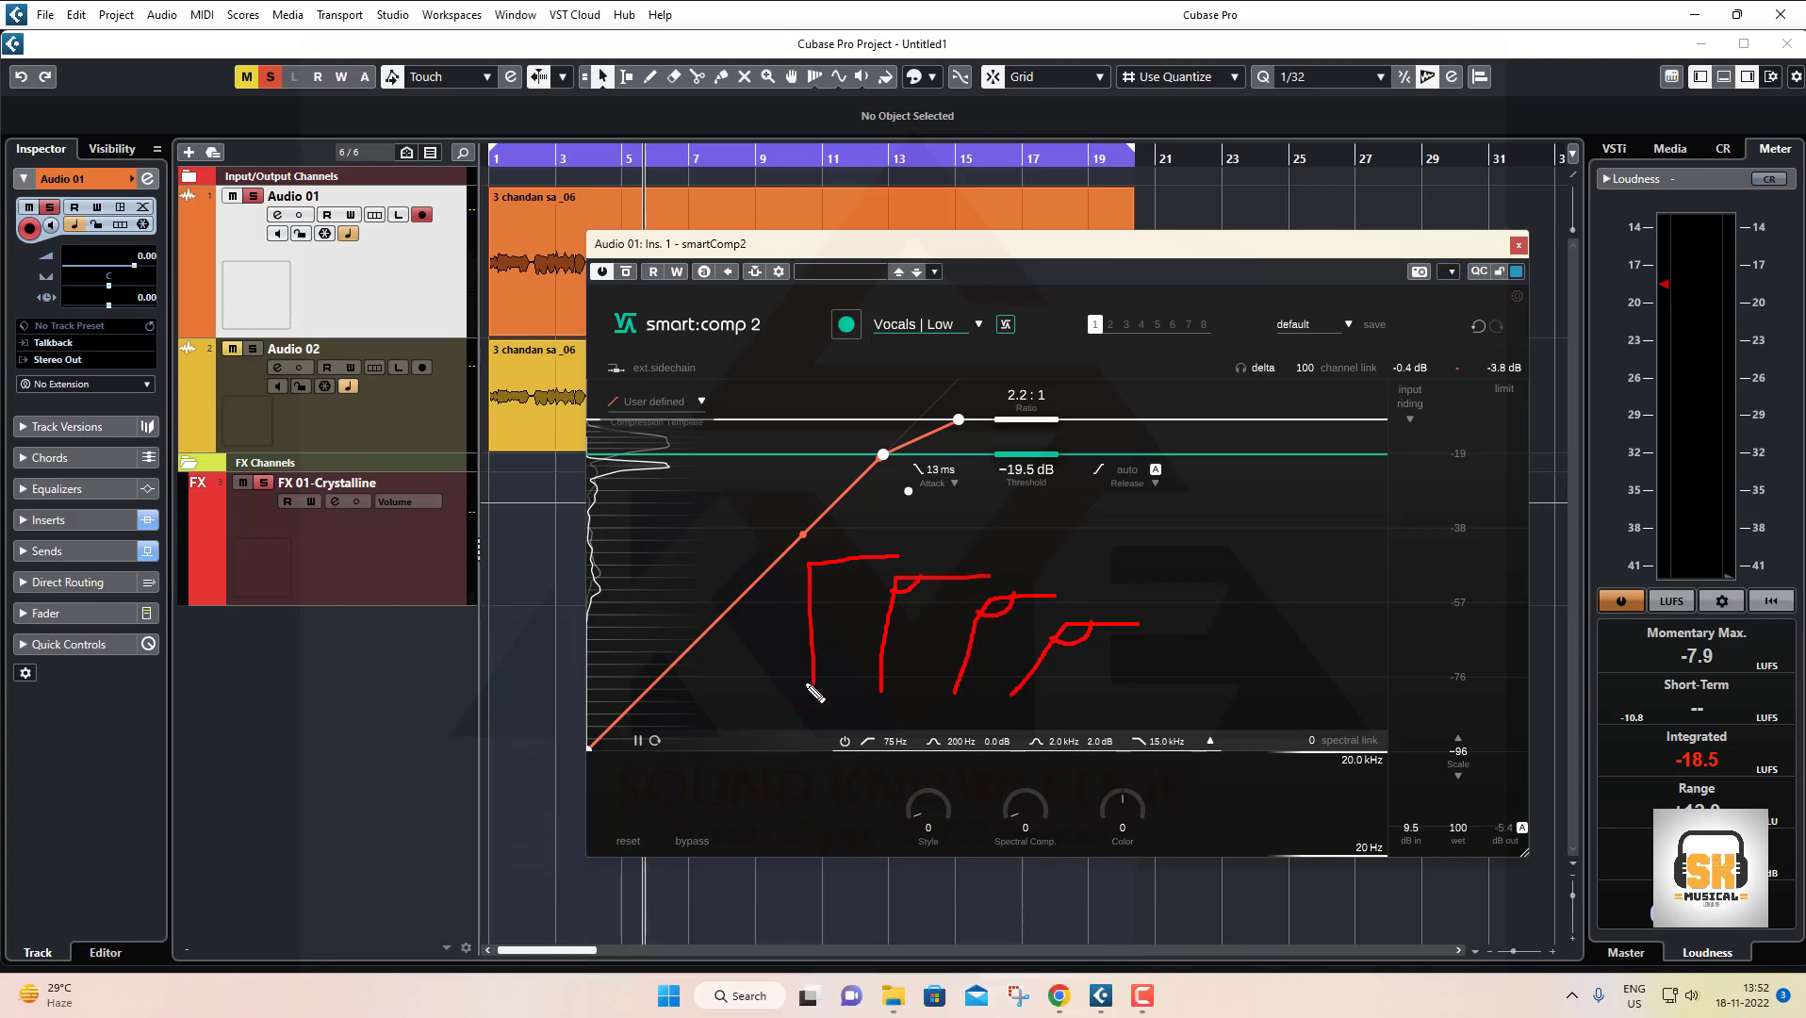
mouse_move(815, 687)
mouse_down()
mouse_move(818, 563)
mouse_move(919, 562)
mouse_up()
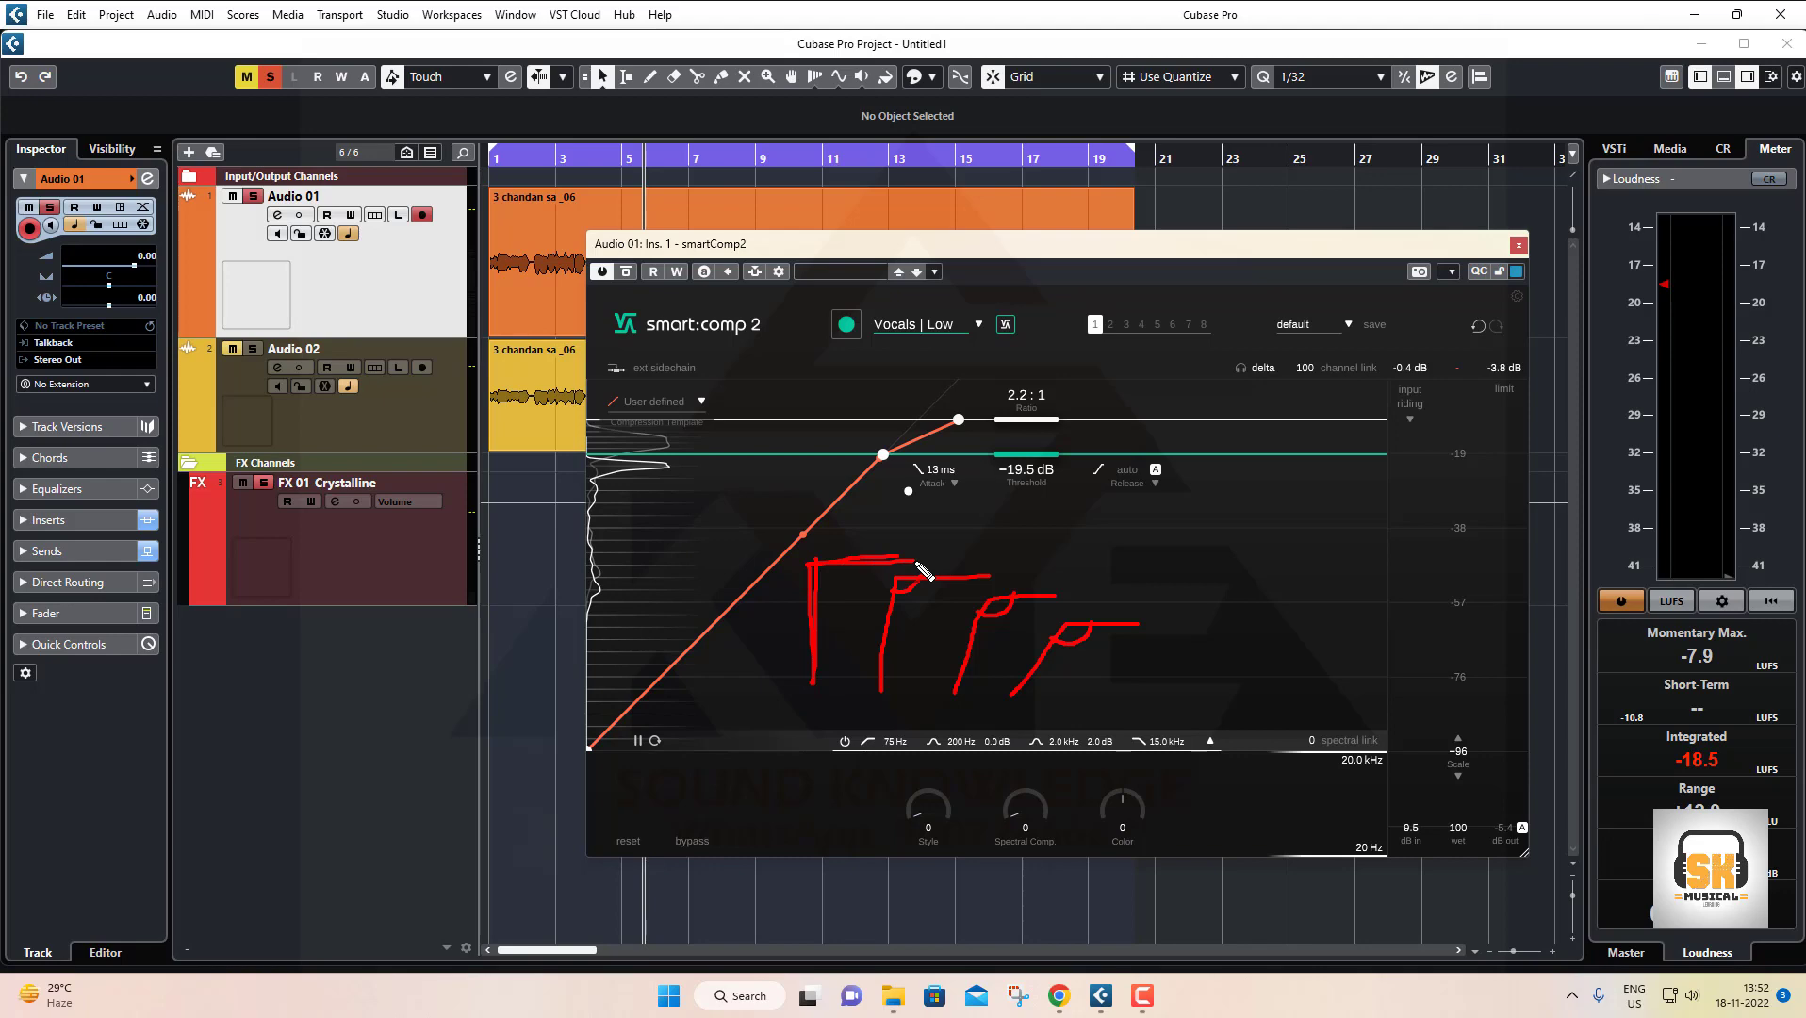
key(Escape)
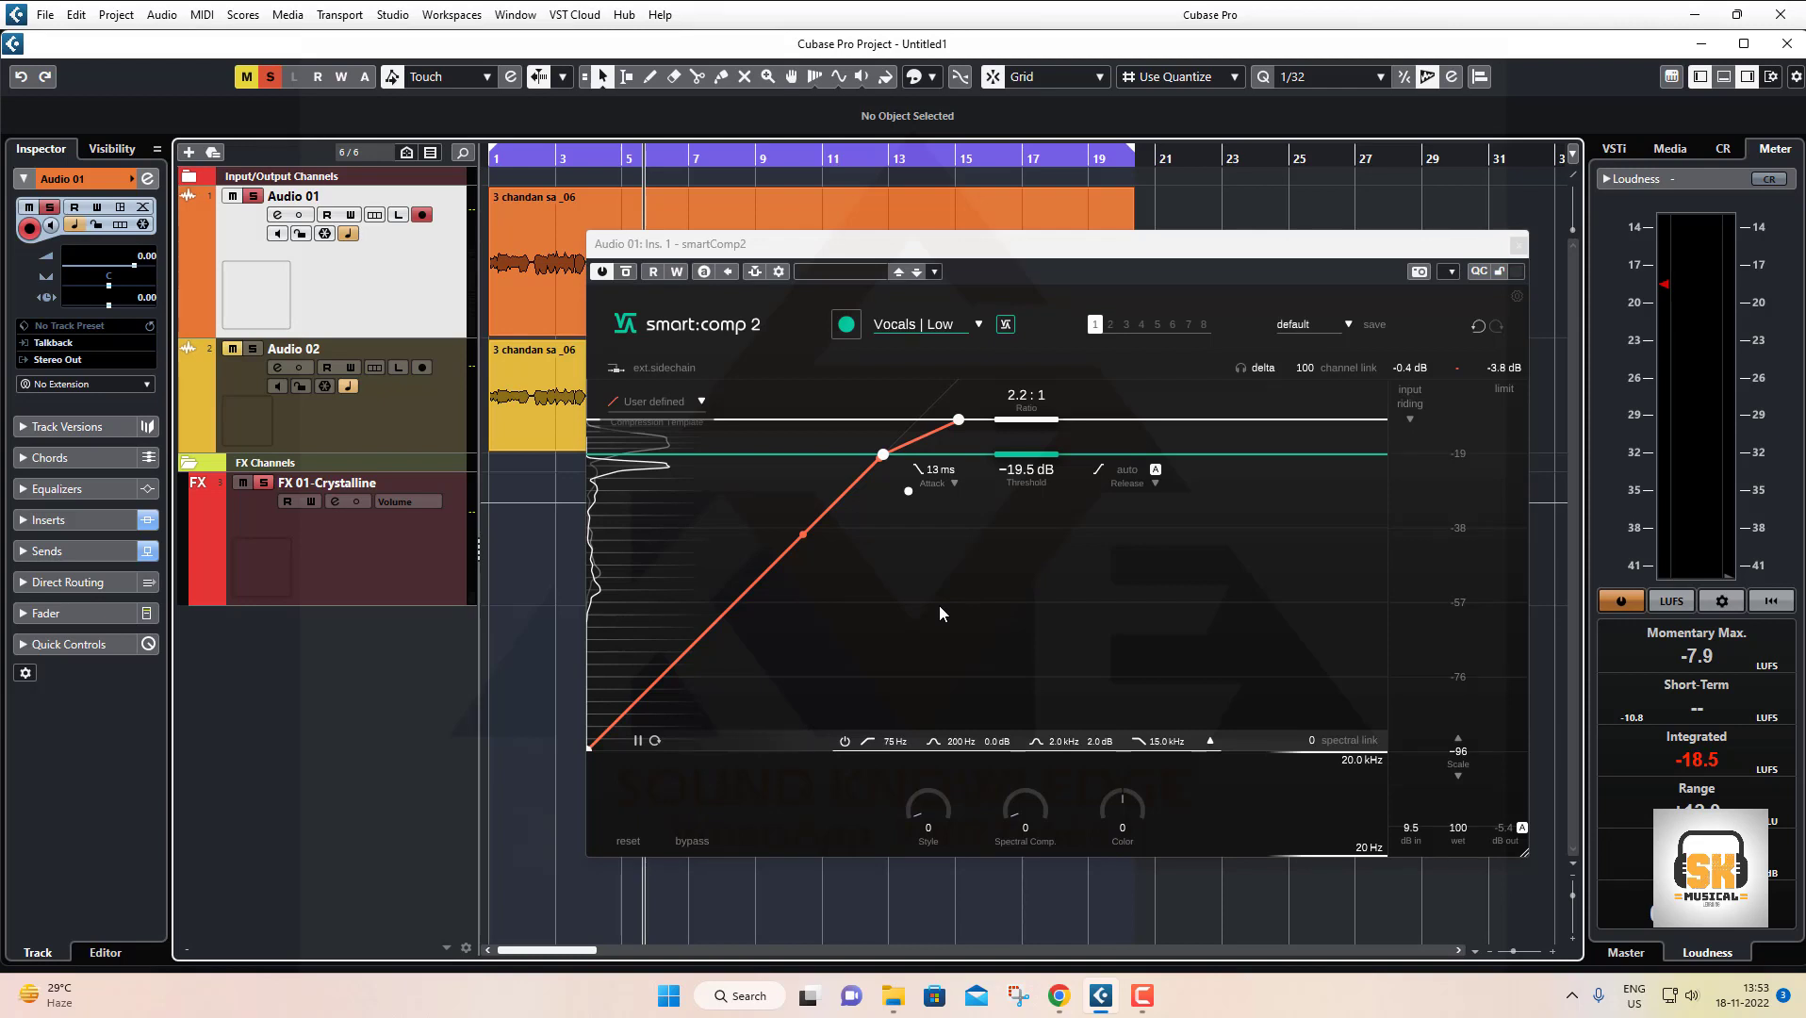
key(ctrl+shift+d)
mouse_move(863, 668)
mouse_down()
mouse_move(882, 577)
mouse_move(1043, 564)
mouse_up()
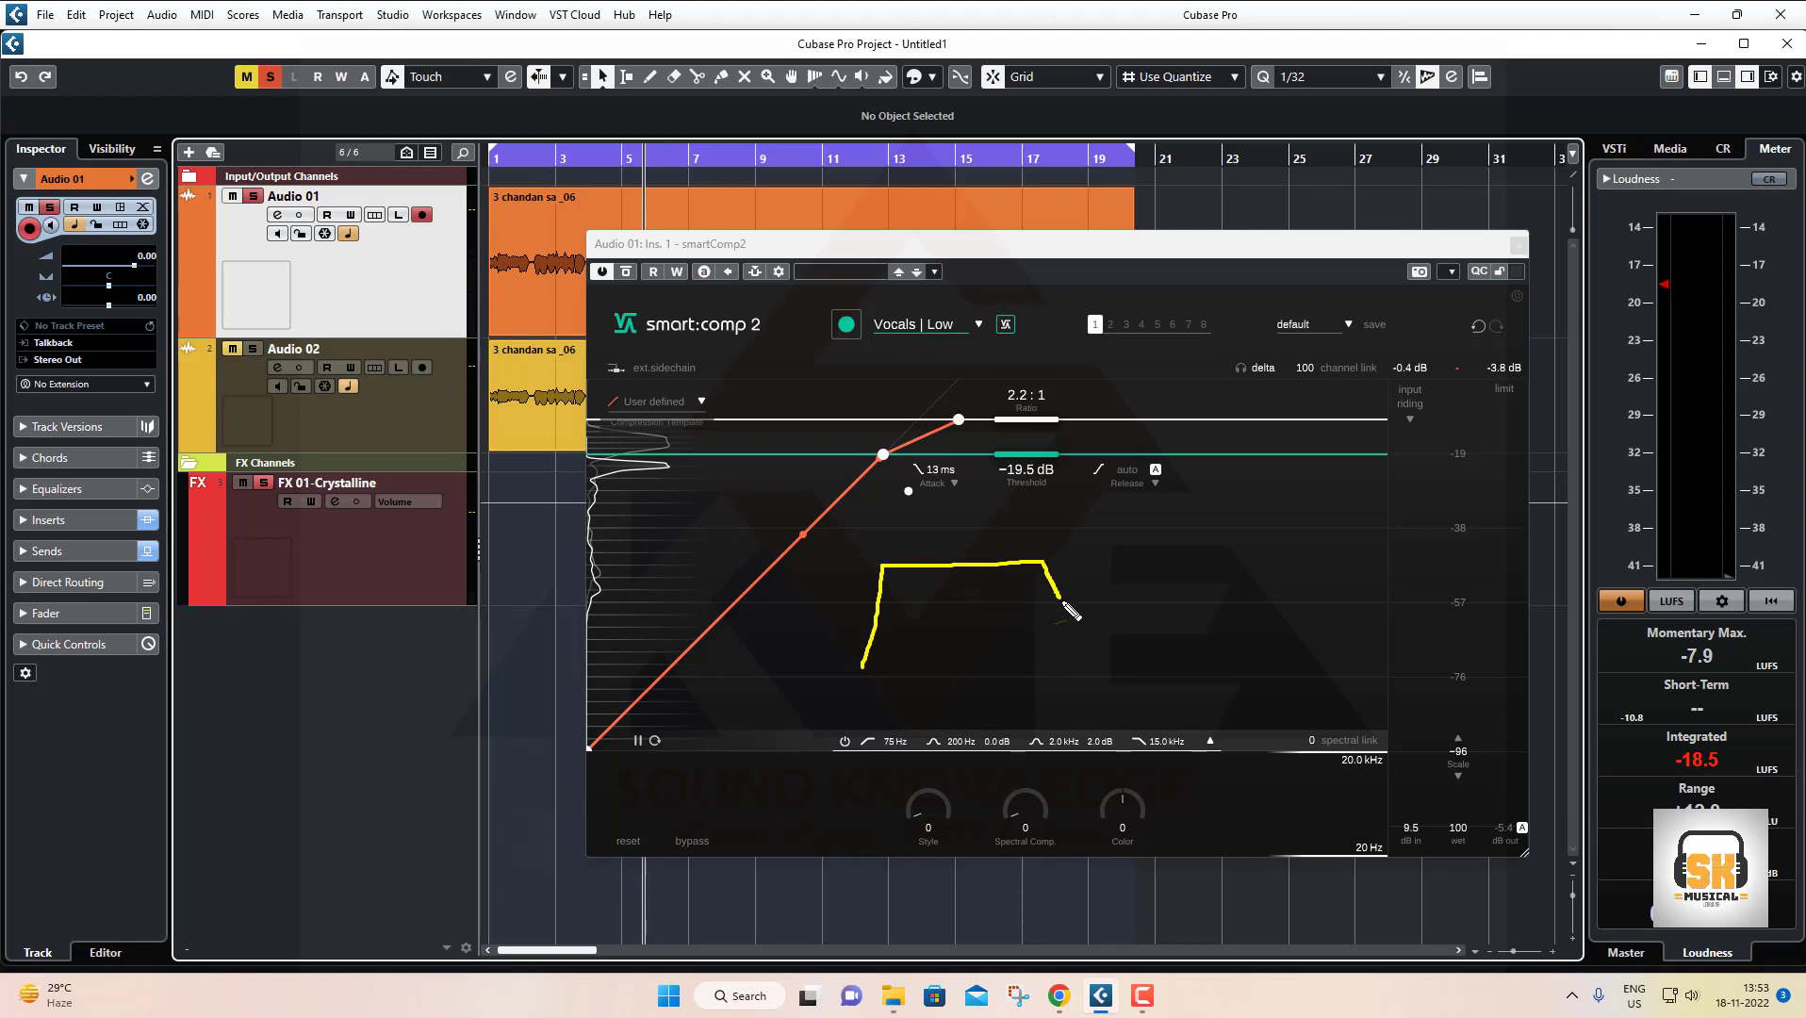
mouse_move(1063, 603)
mouse_down()
mouse_move(1089, 666)
mouse_move(1087, 563)
mouse_move(1220, 560)
mouse_move(1261, 656)
mouse_move(1266, 576)
mouse_move(1372, 554)
mouse_up()
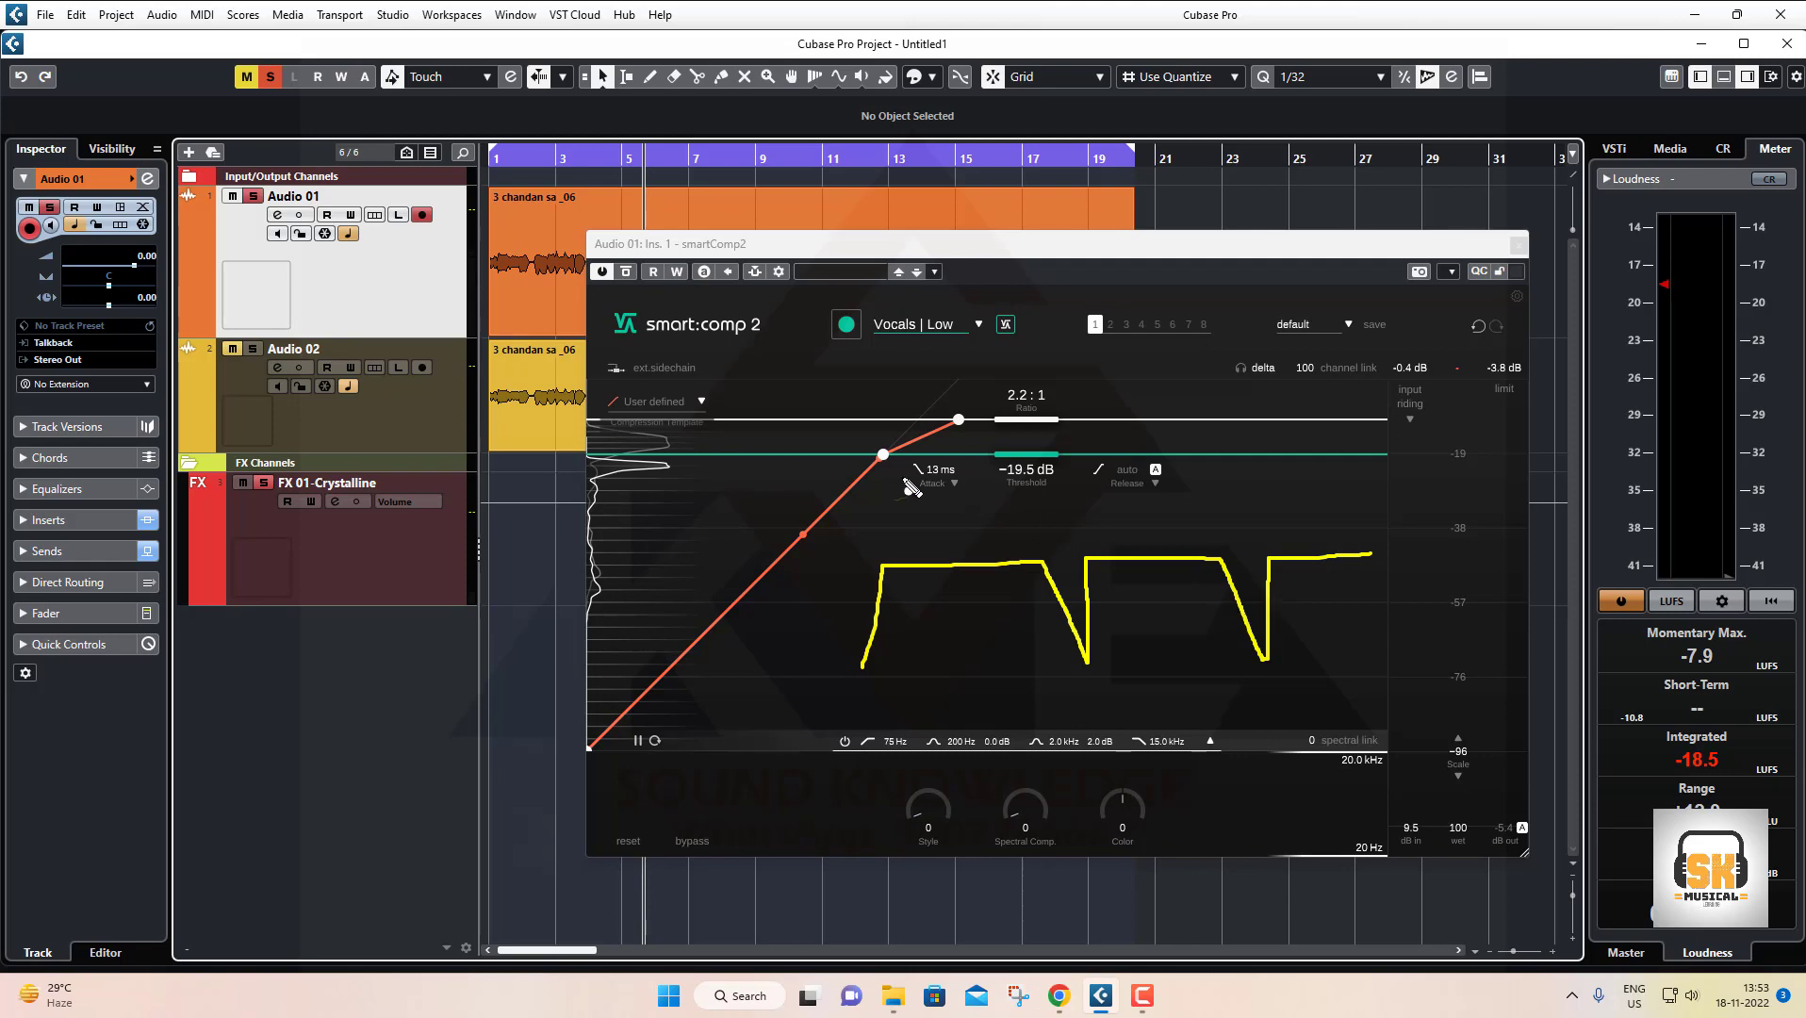
key(ctrl+z)
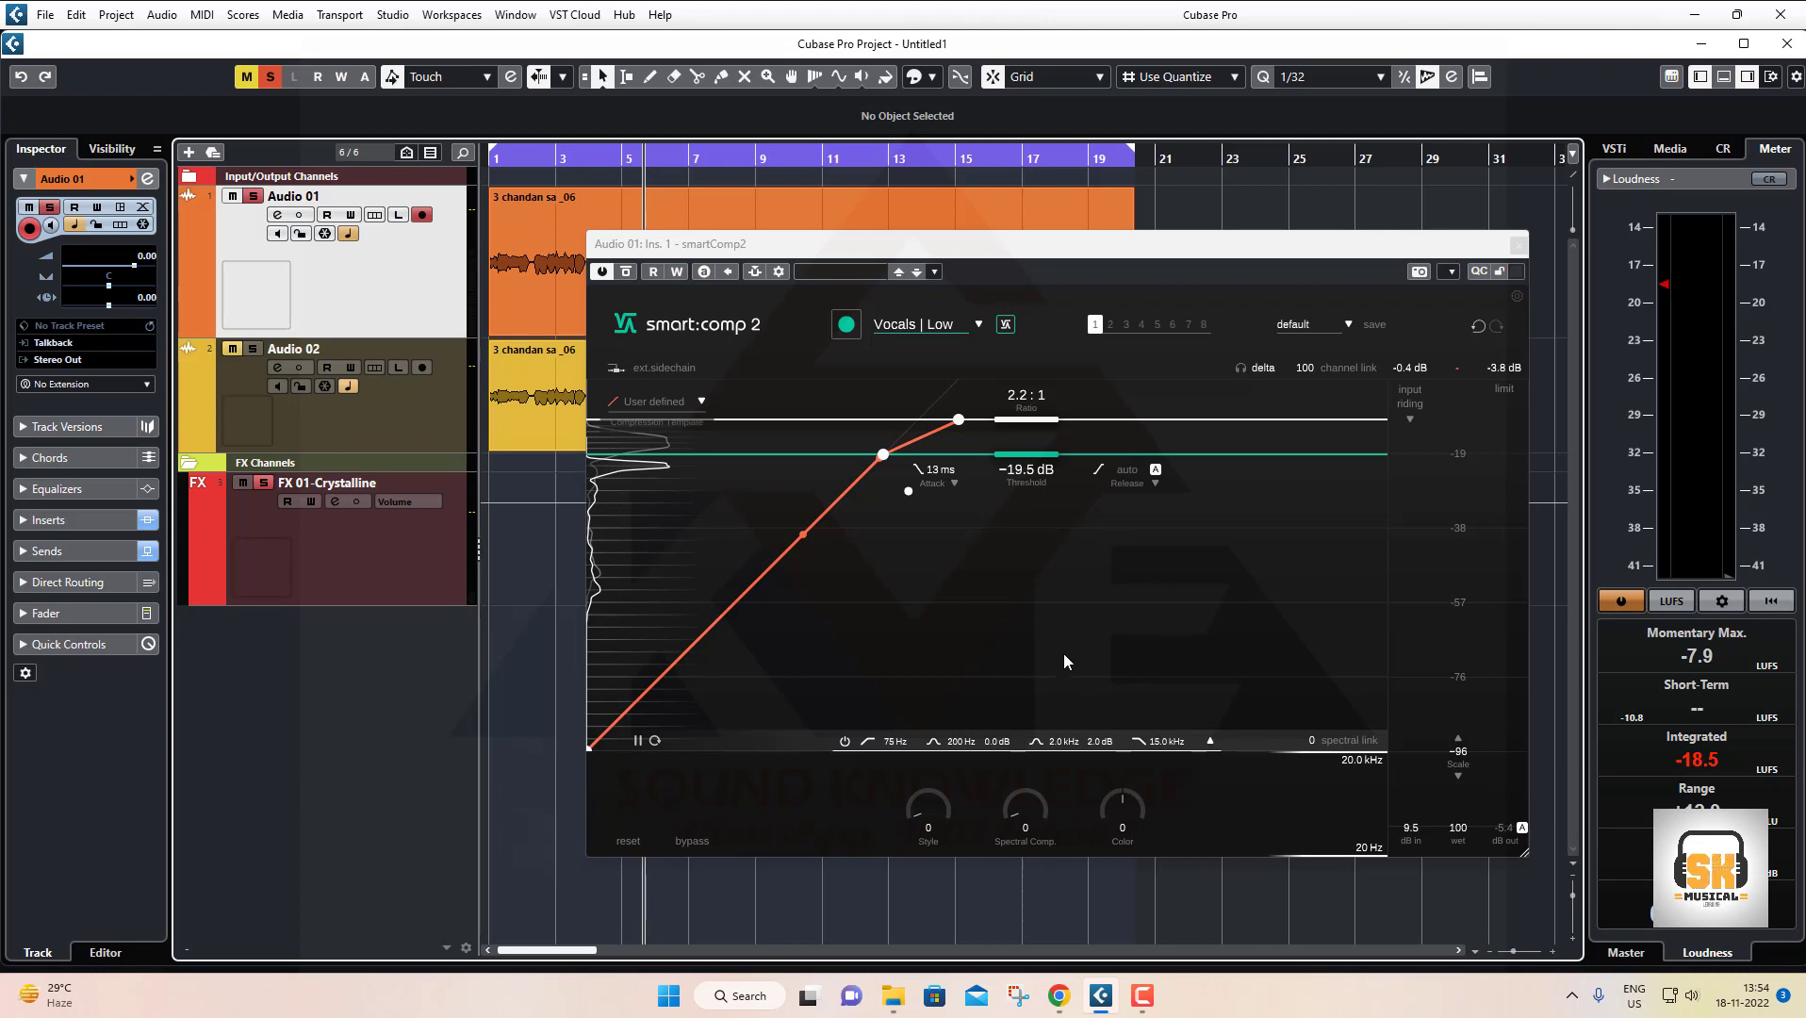
Turn off smartComp2's automatic output gain and set dB out to 2.0
click(1521, 828)
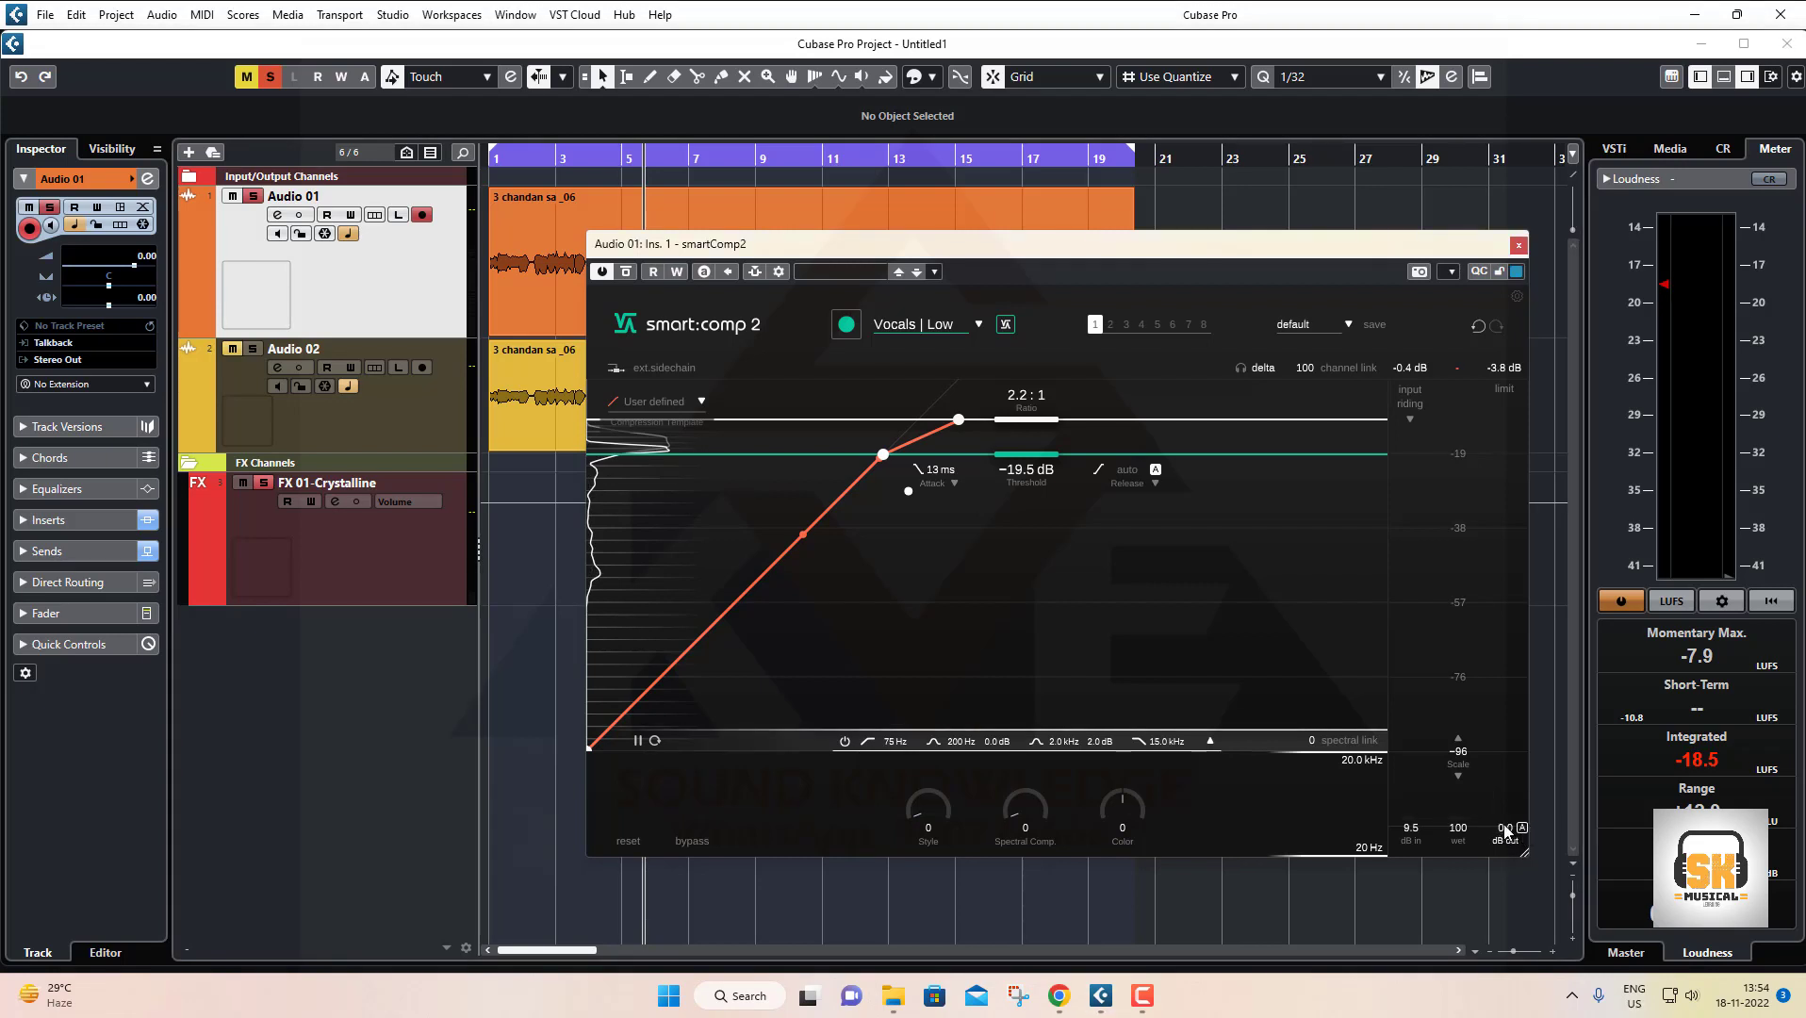
double_click(1505, 828)
text(2)
key(Return)
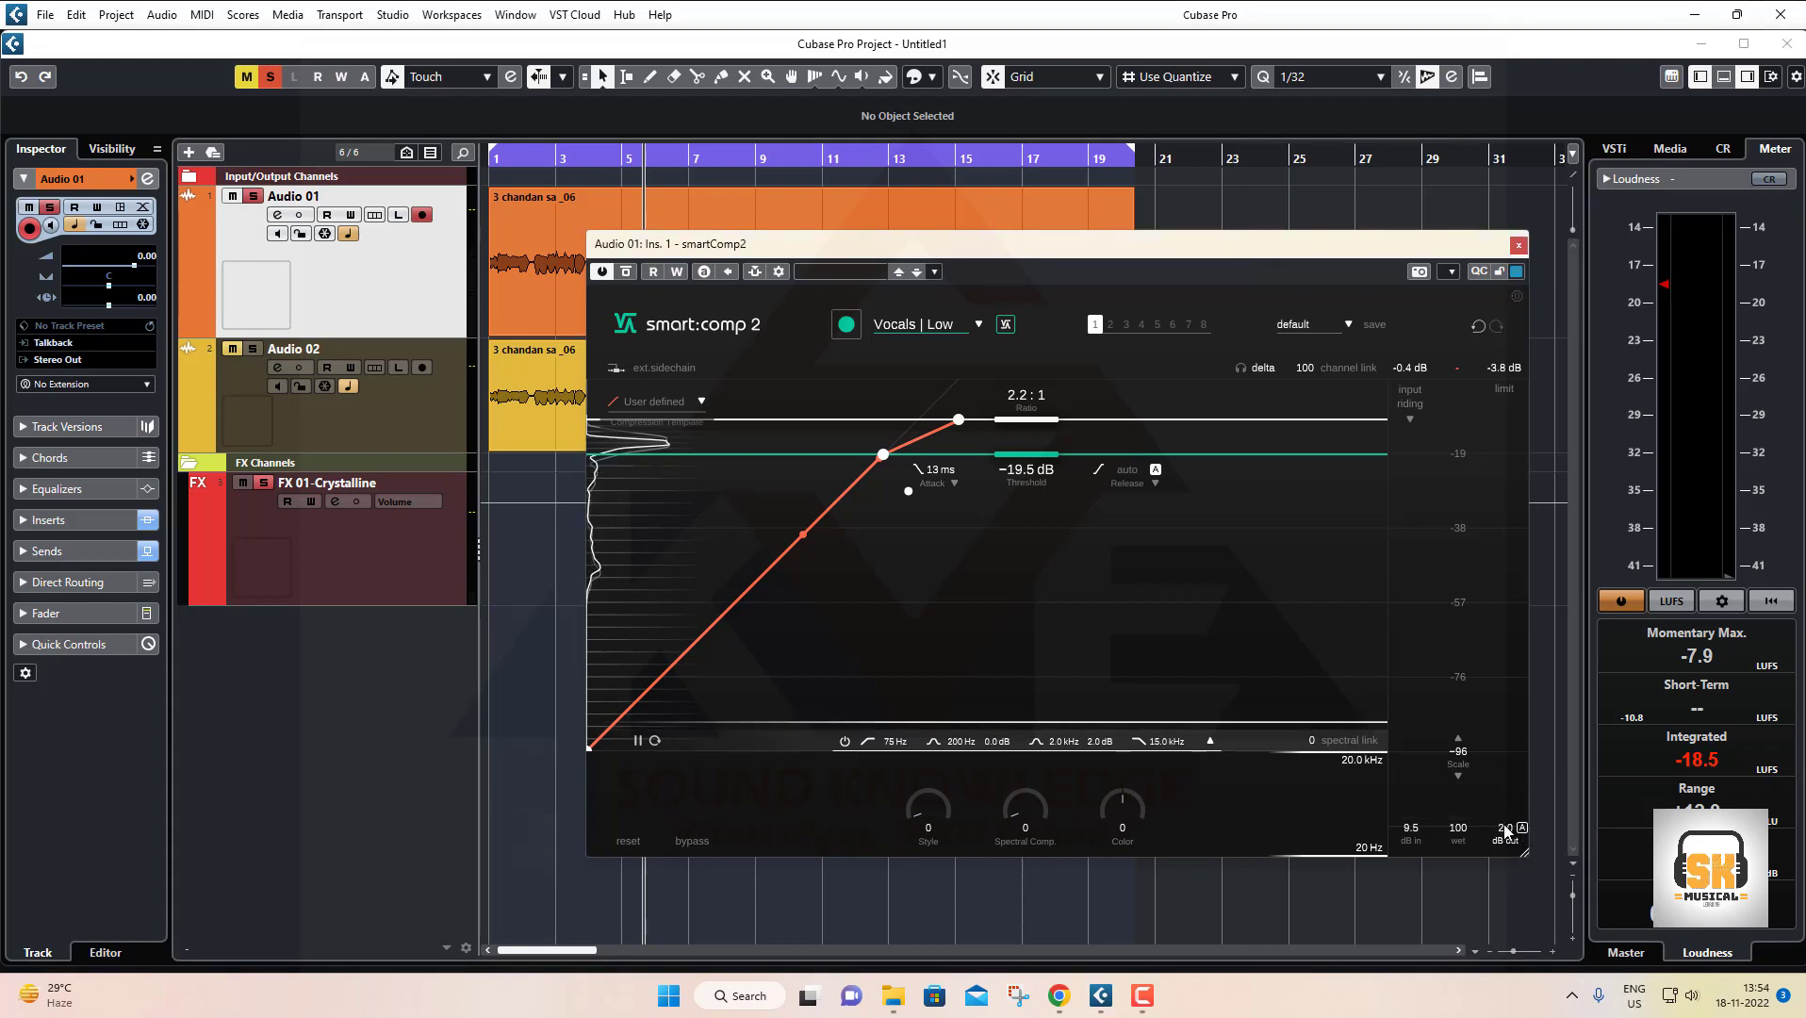
Play from the project start and switch between Audio 01 and Audio 02 to compare the vocals with the new output gain
key(period)
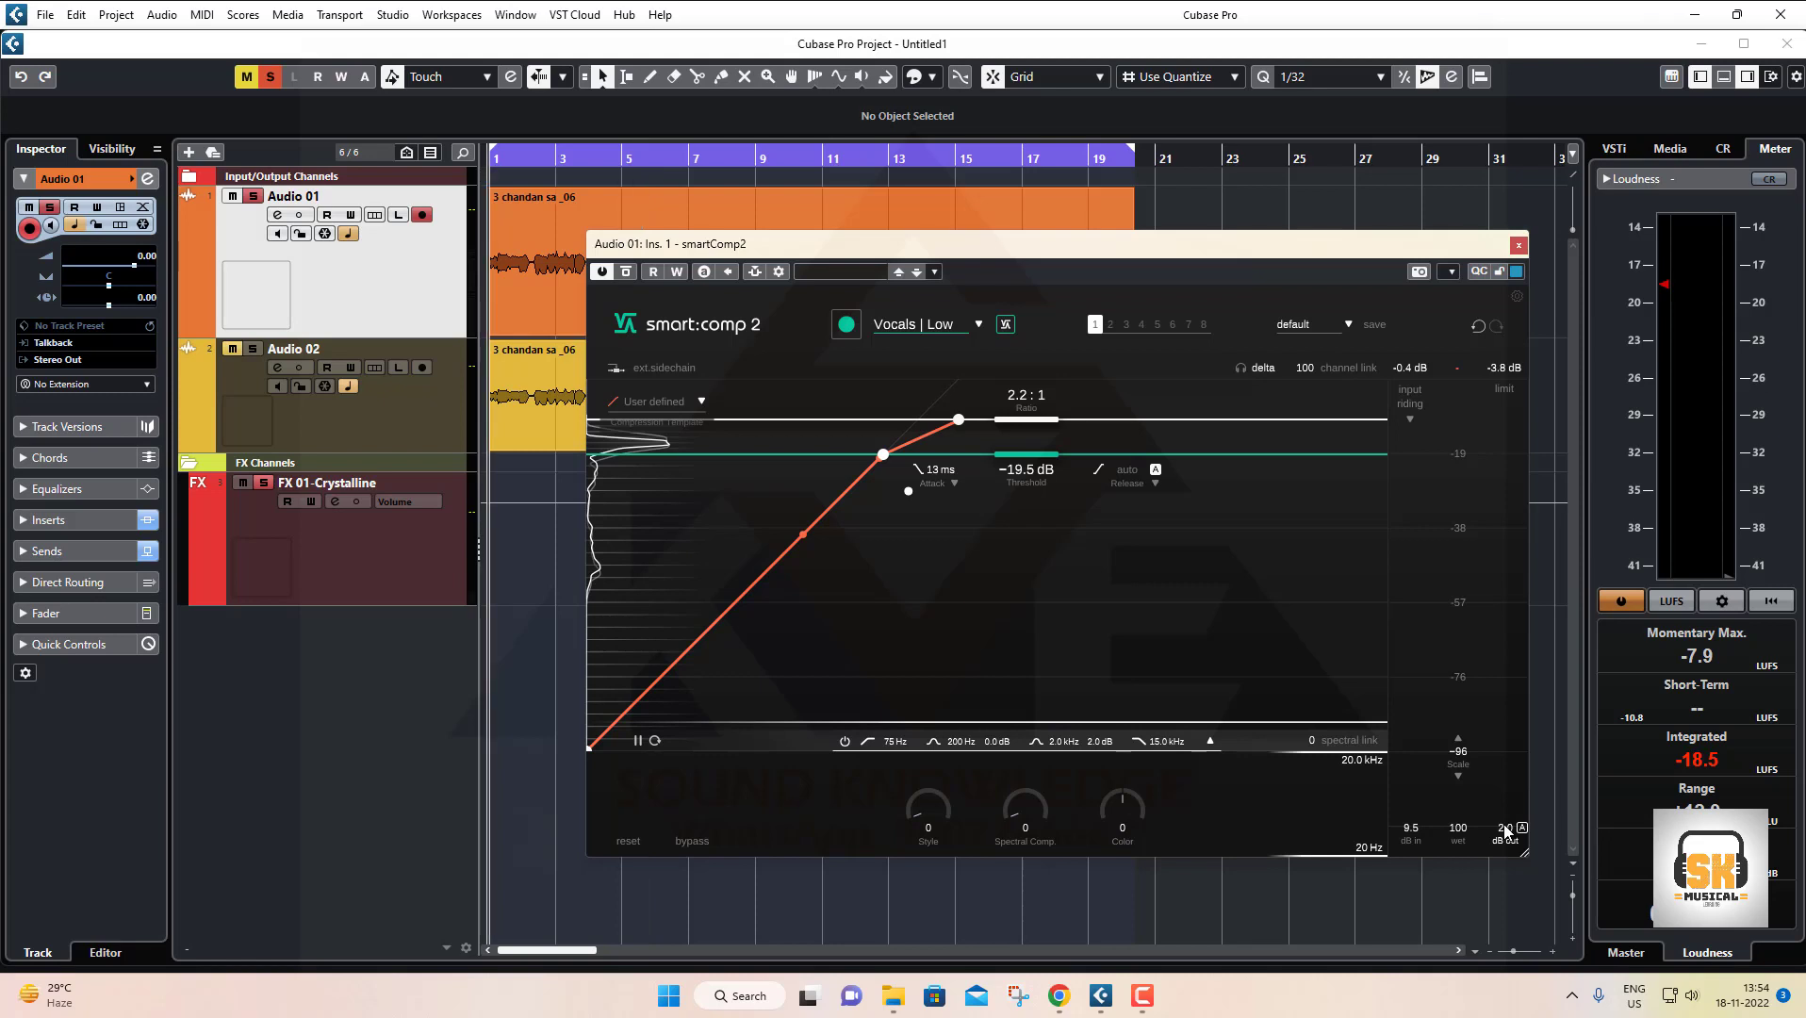
key(space)
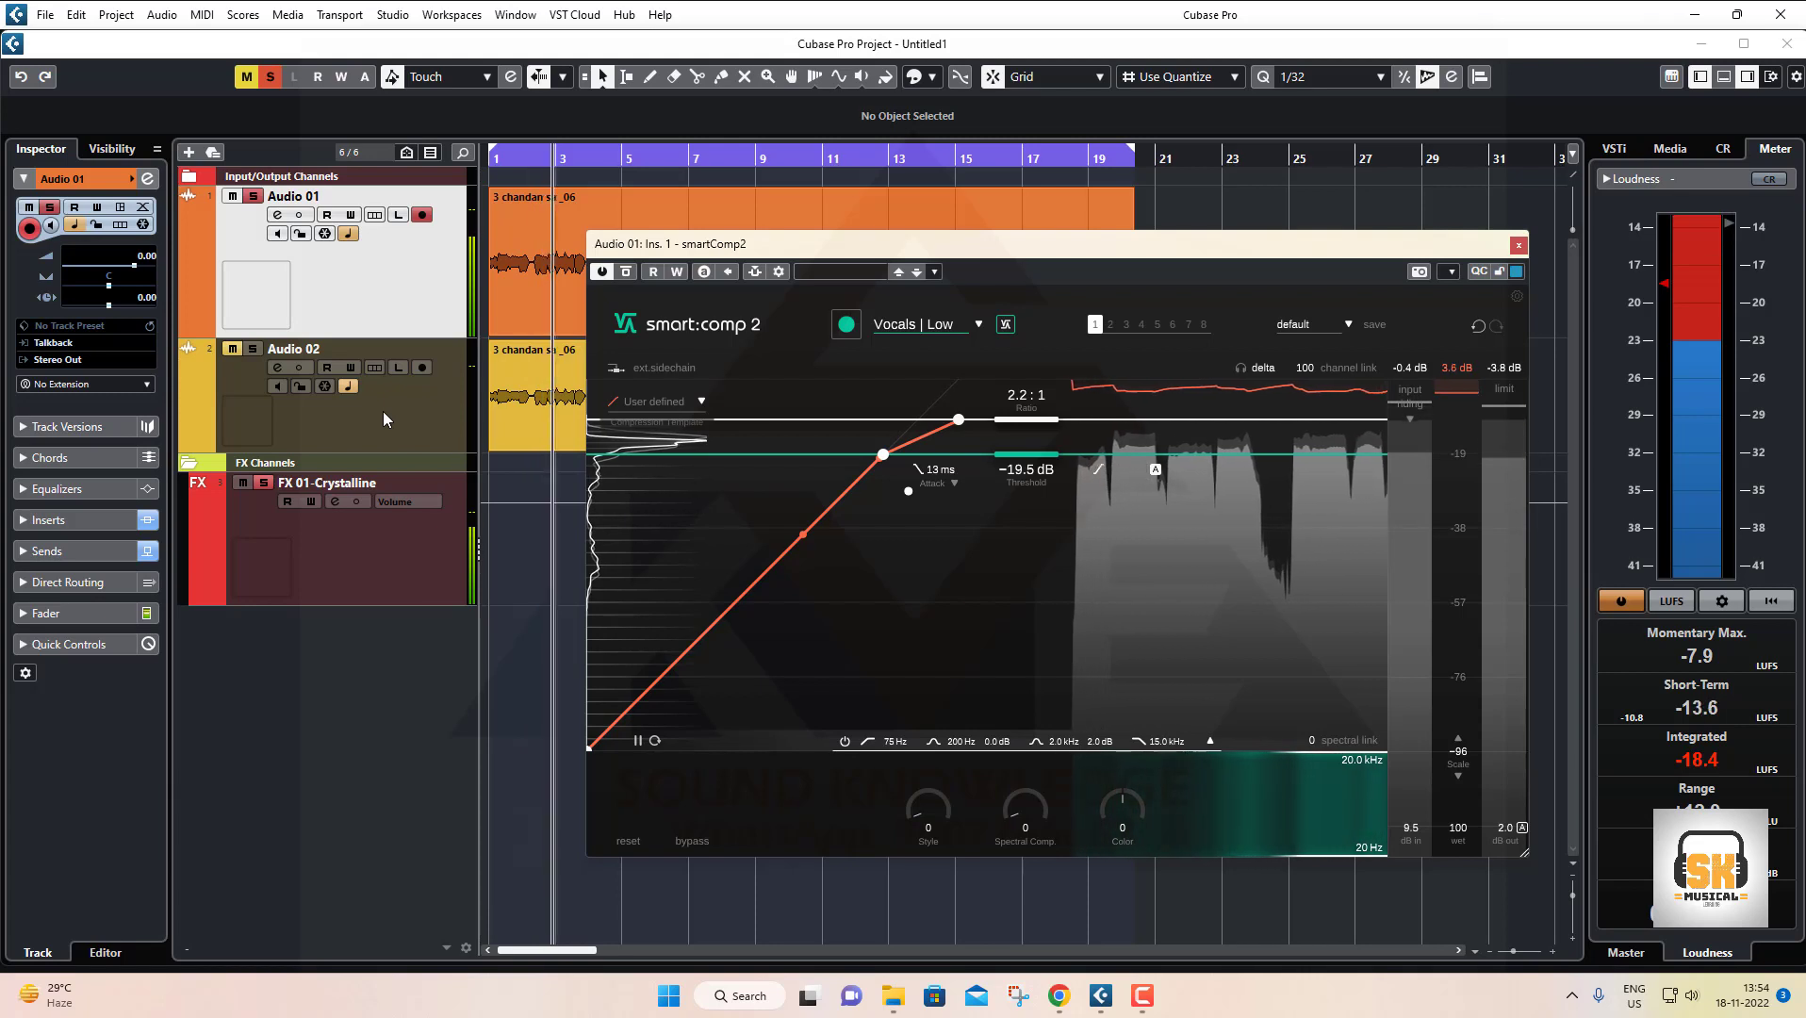
click(229, 197)
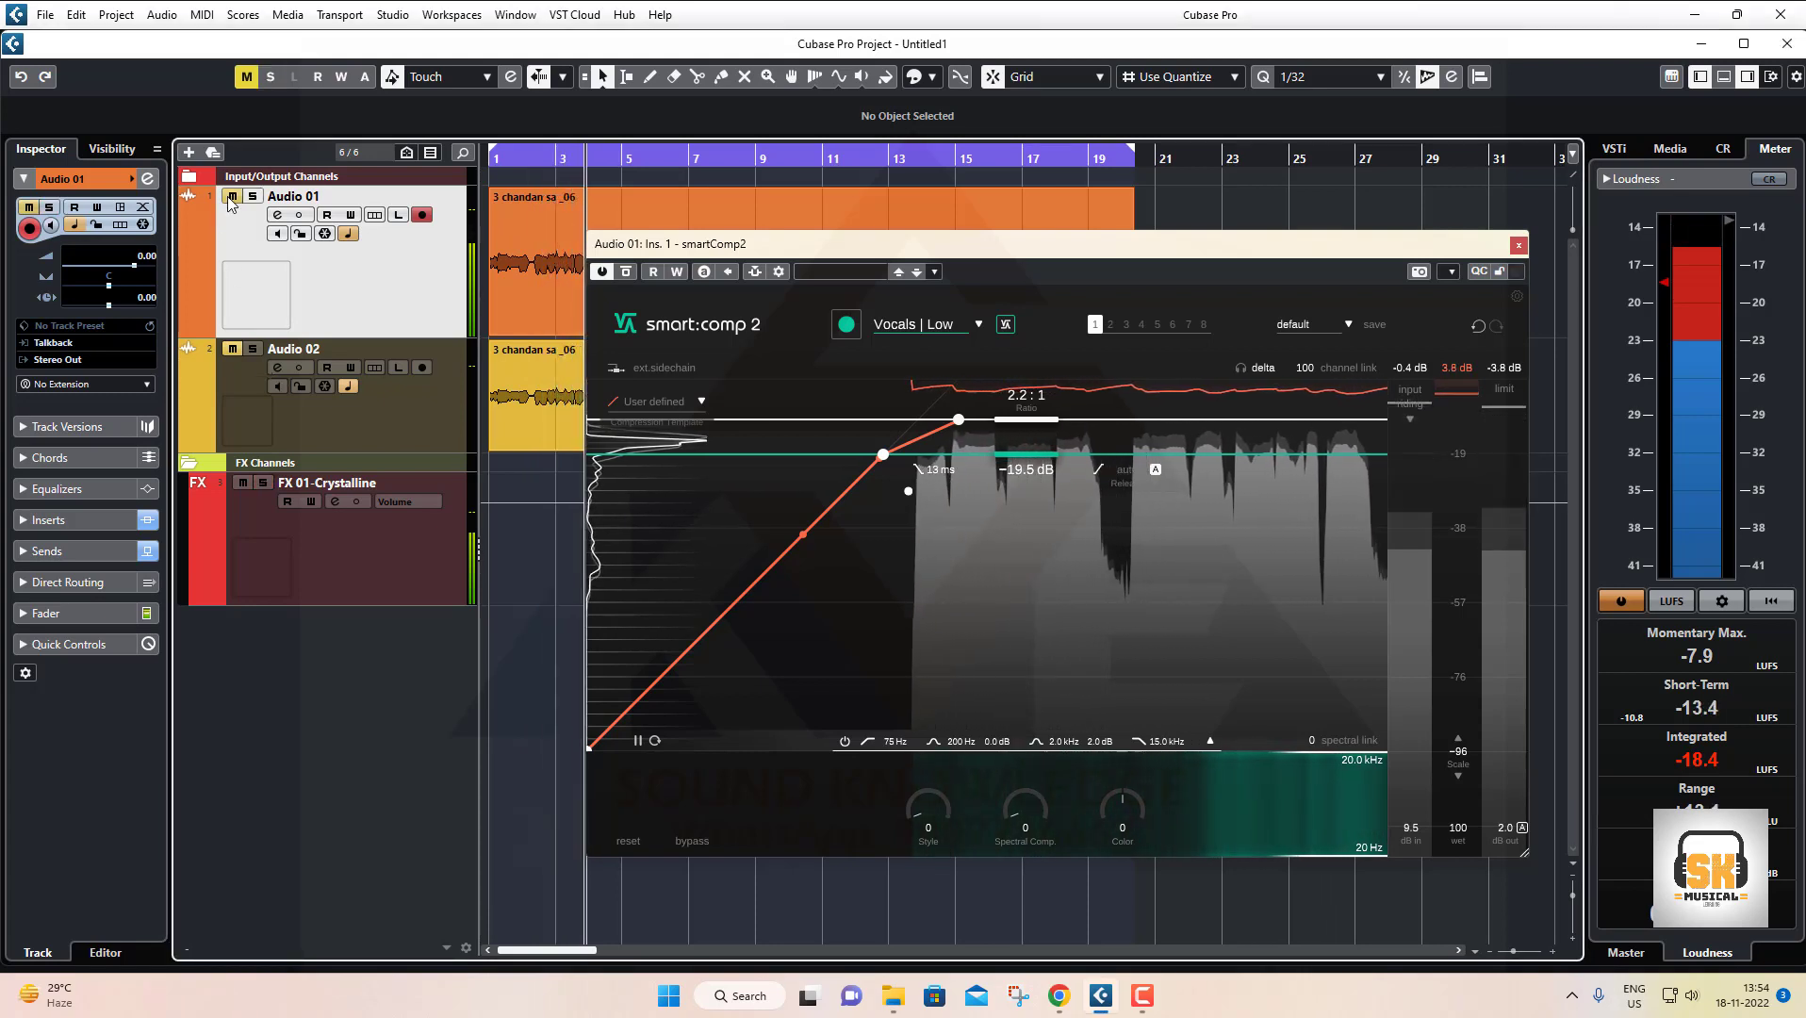
click(400, 416)
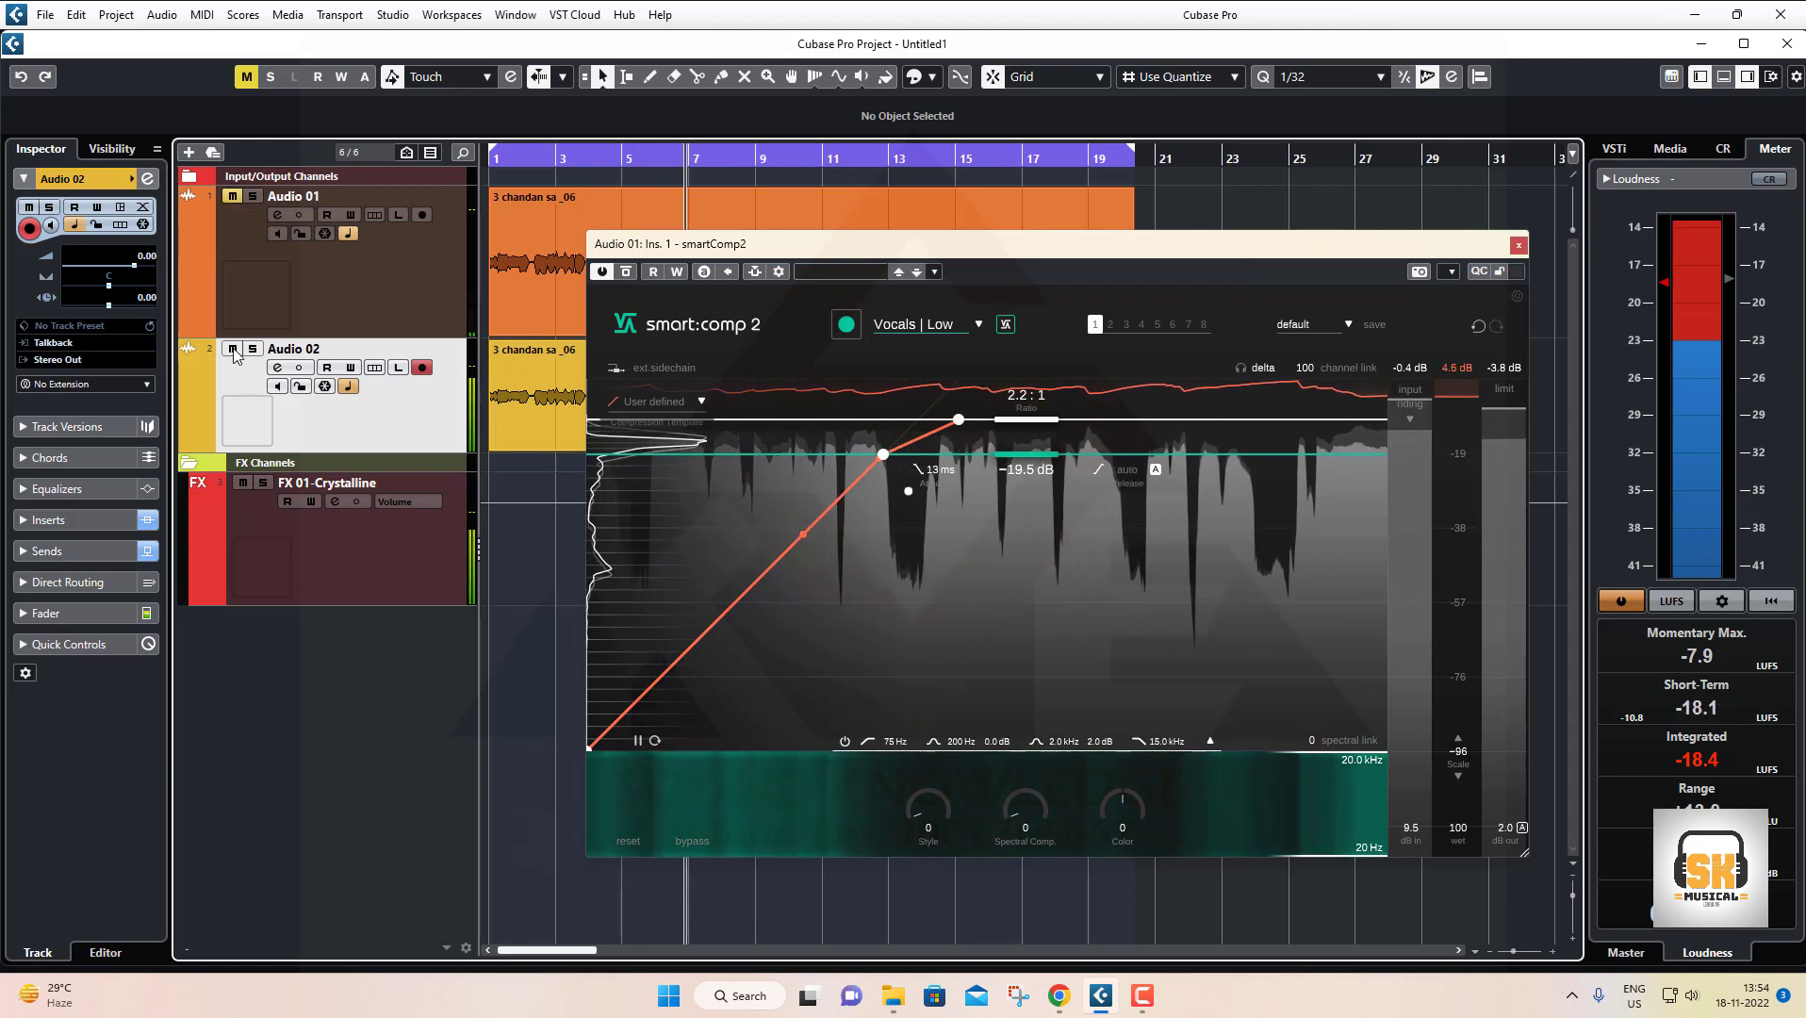
click(374, 276)
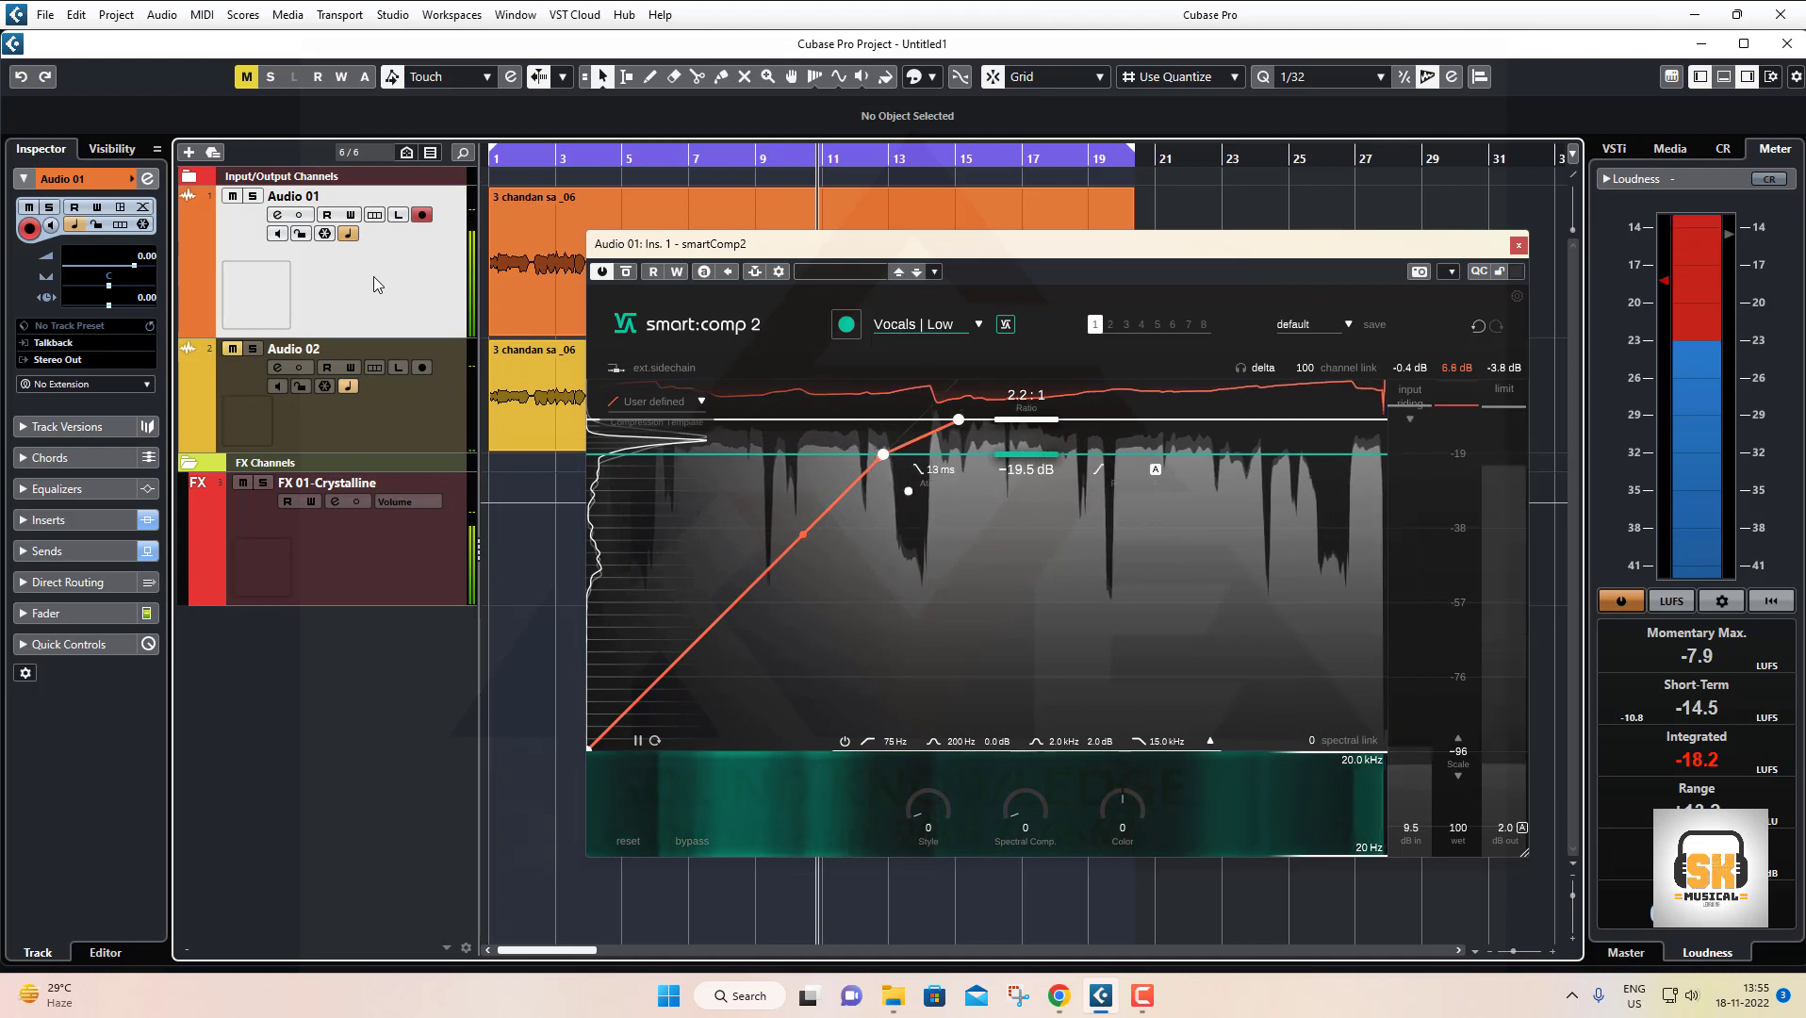
key(space)
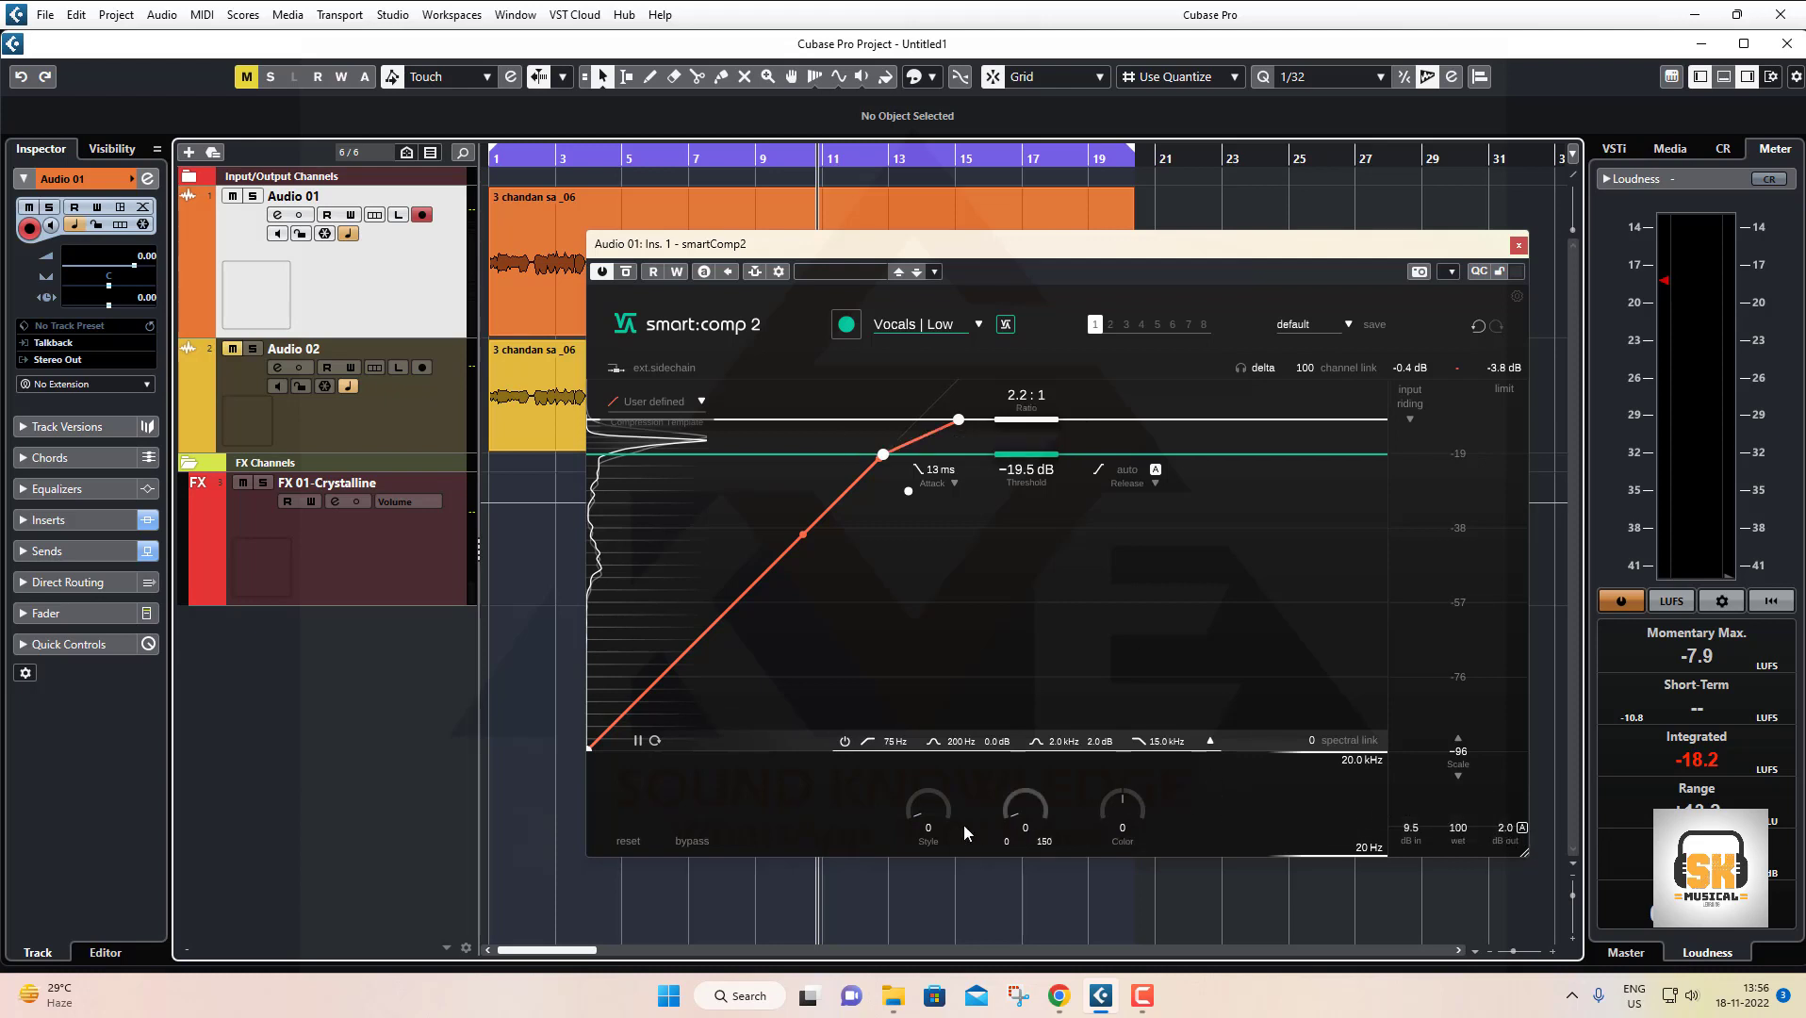
Set smartComp2's Spectral Comp amount to 100
click(1022, 806)
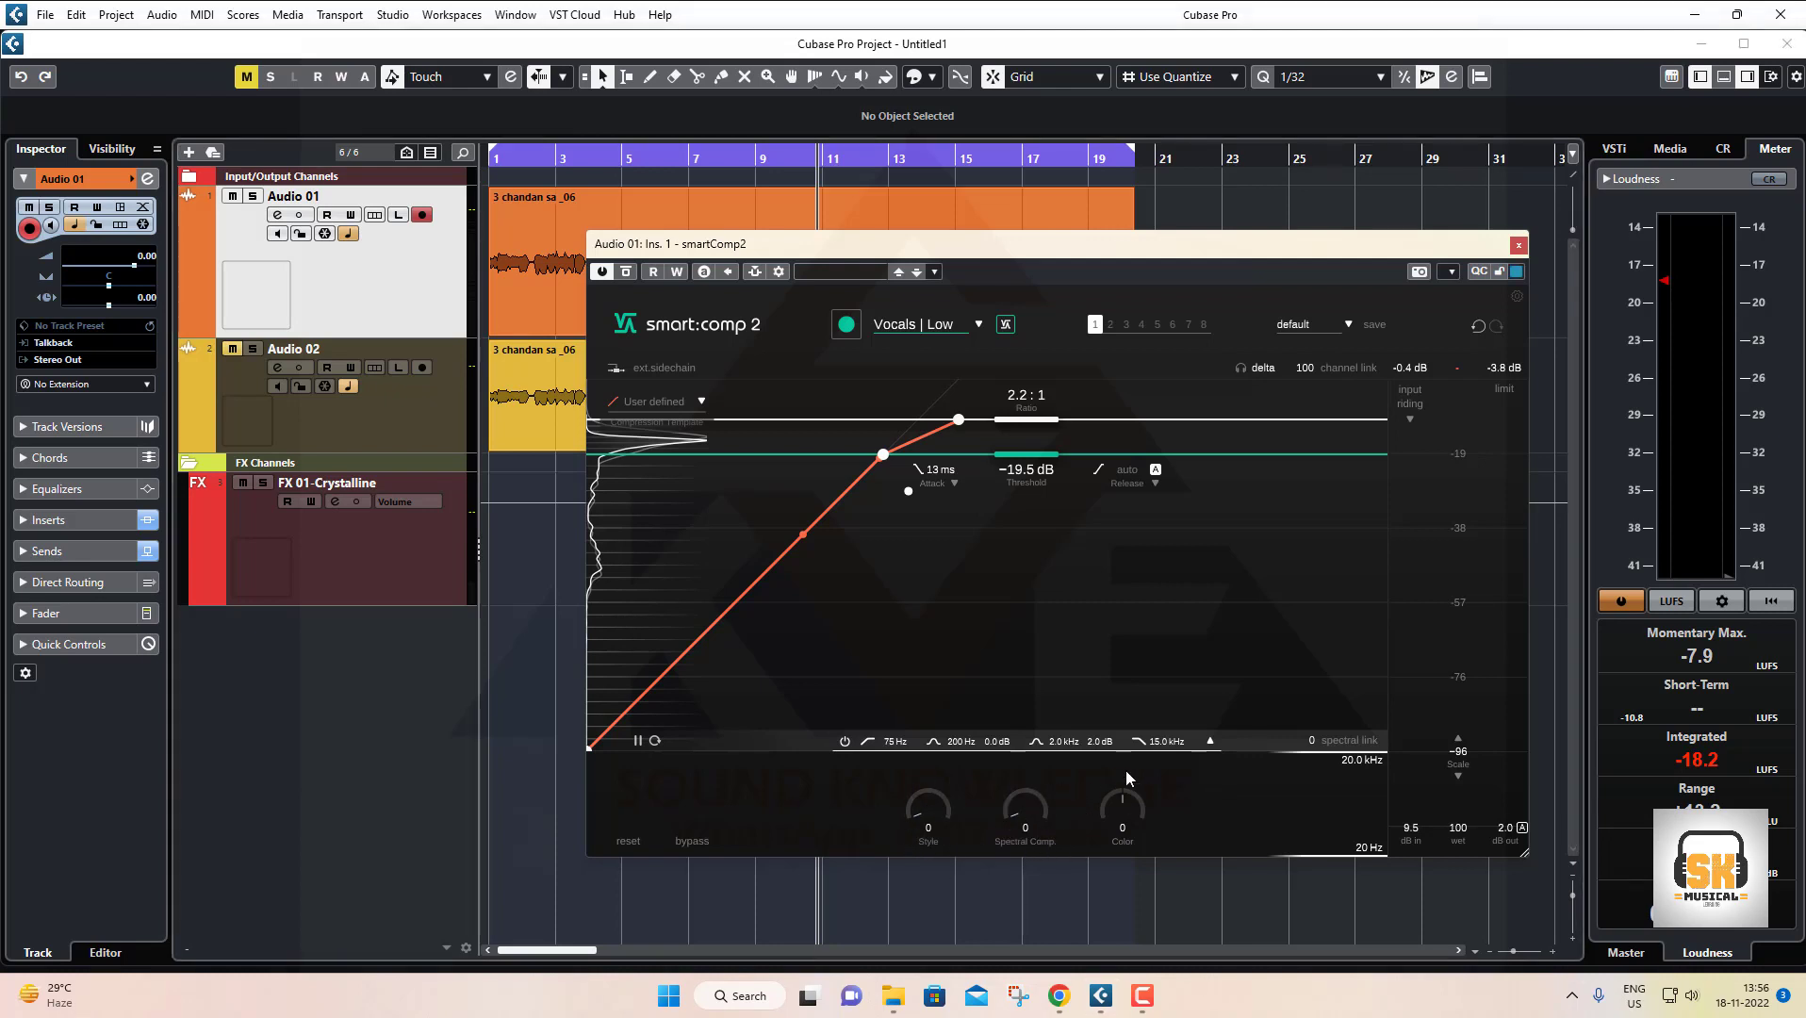
drag(1011, 815, 1017, 704)
double_click(1023, 831)
click(1027, 828)
text(100)
key(Return)
Solo Audio 02, play the project and alternate with Audio 01 to hear the effect of the spectral compression
click(270, 399)
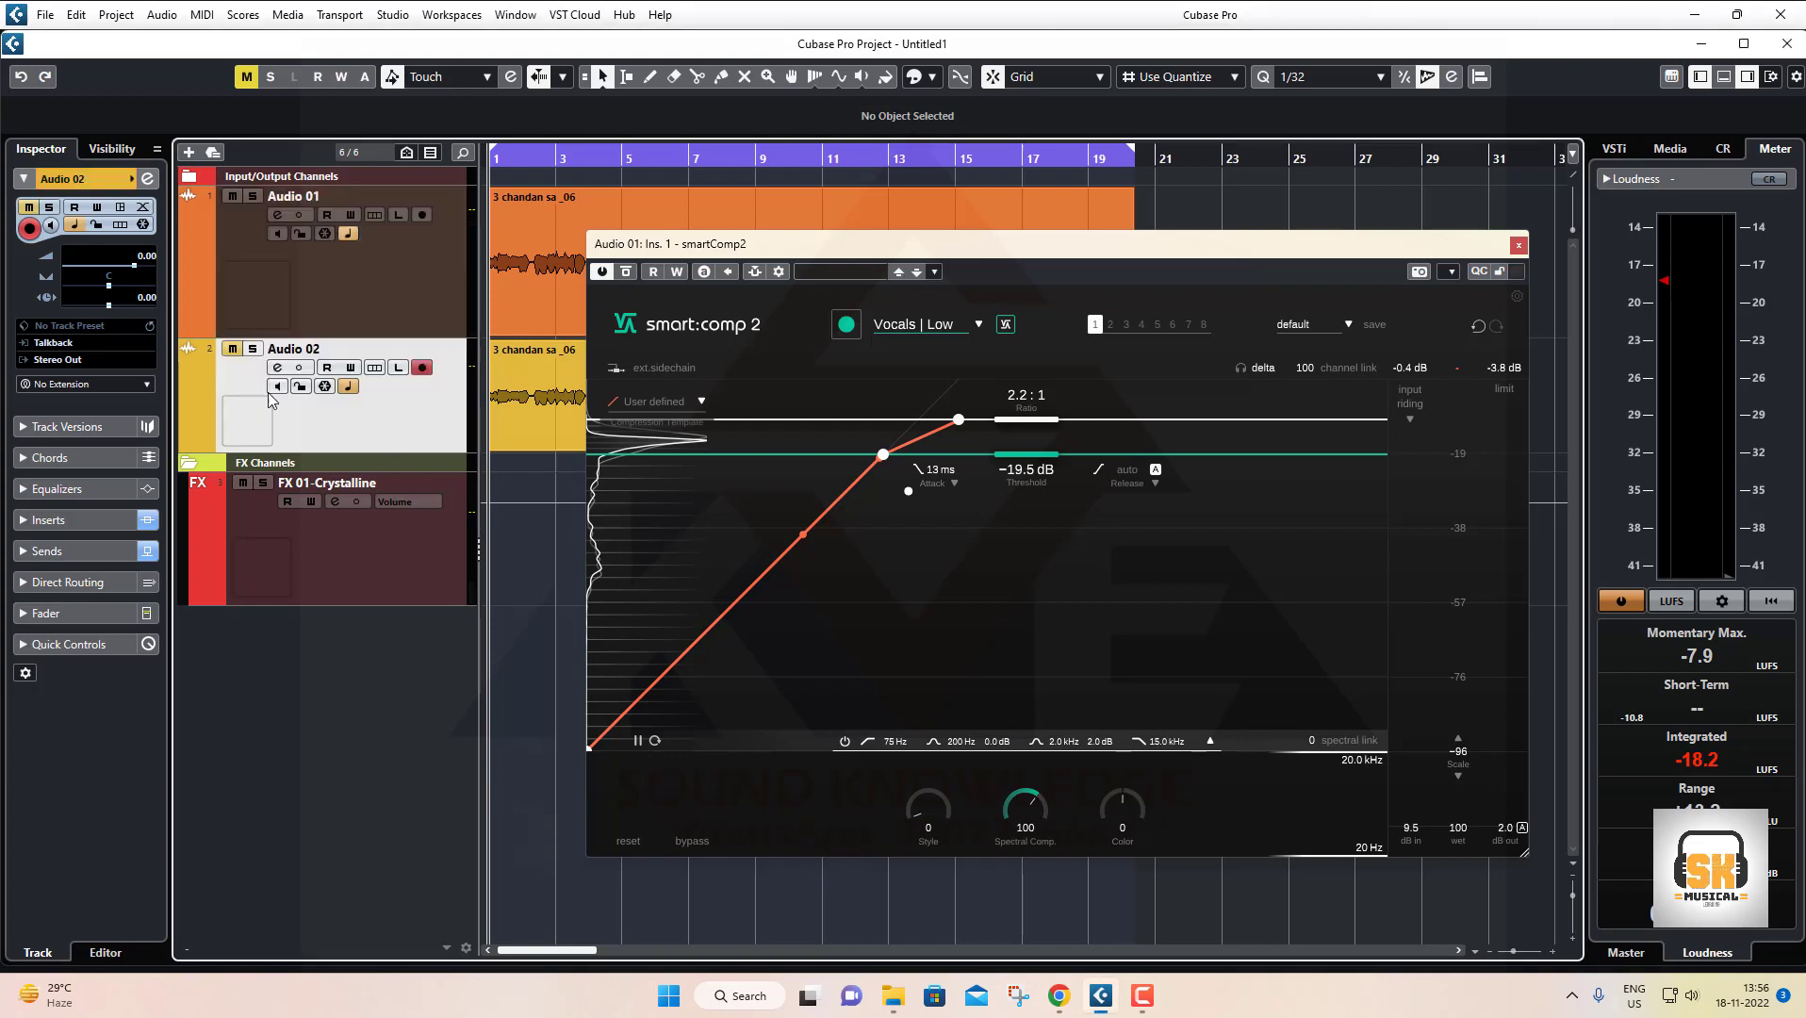
click(252, 349)
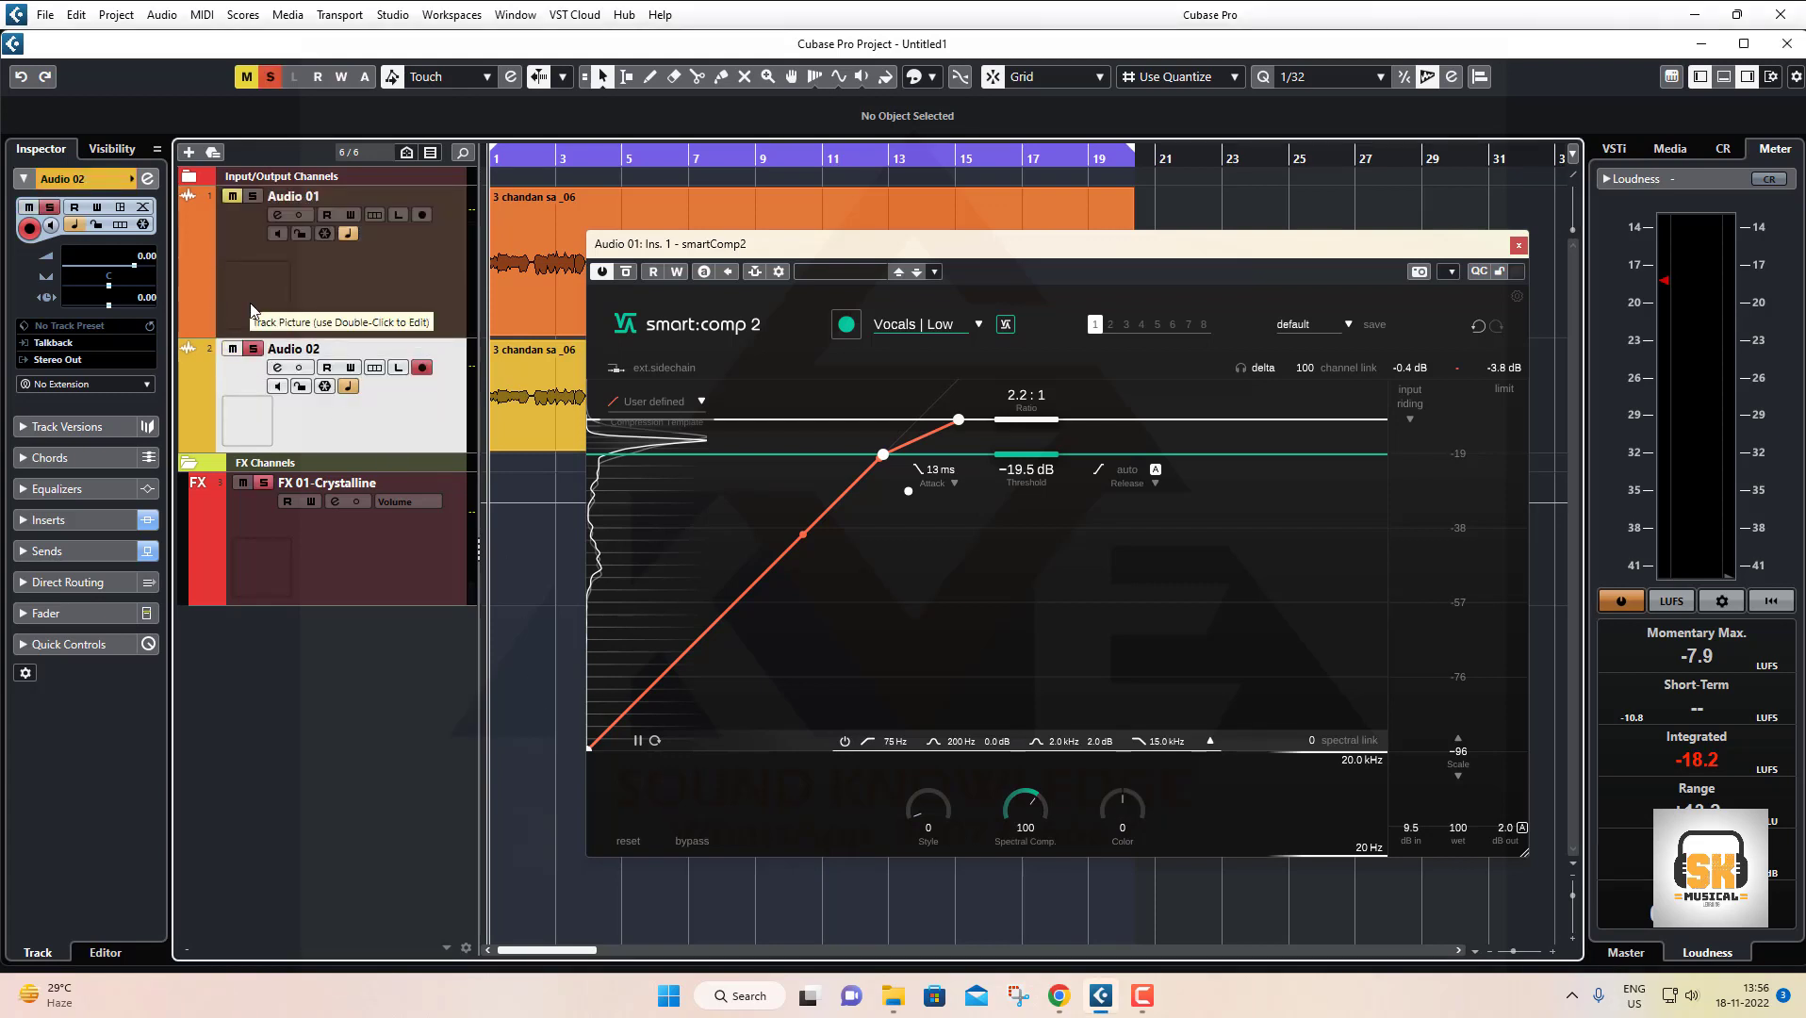
key(space)
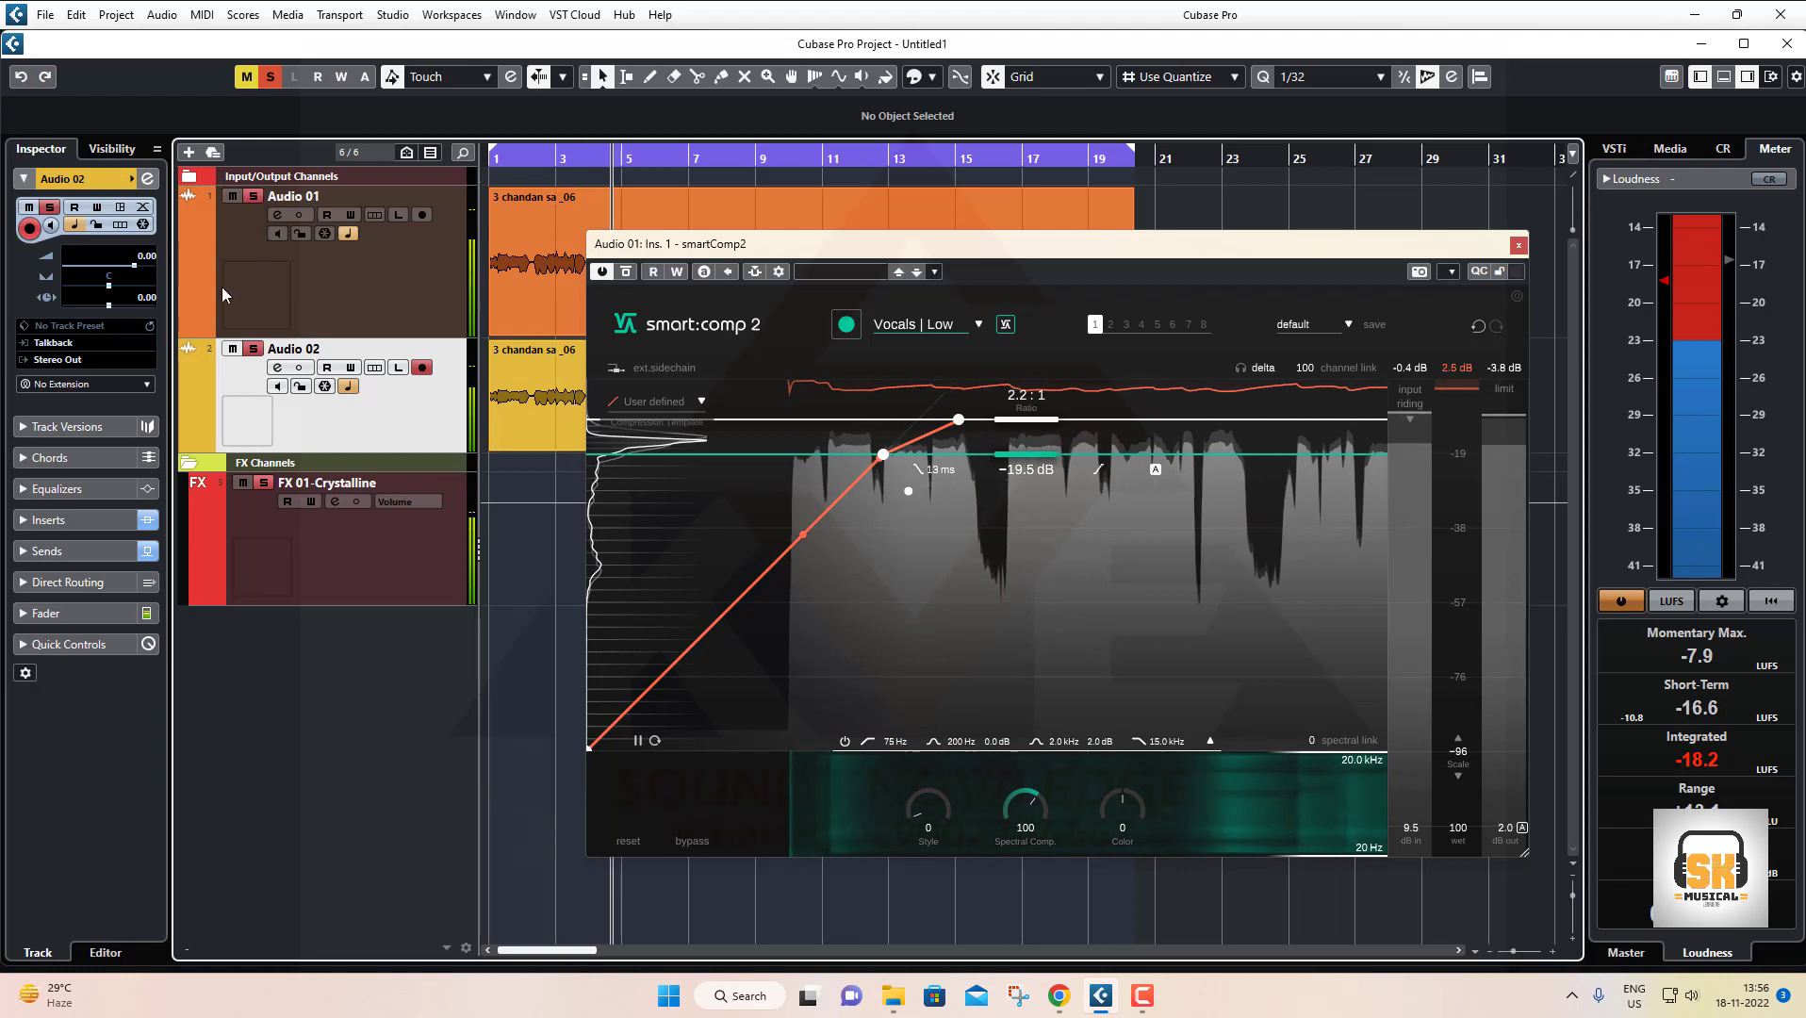
click(368, 304)
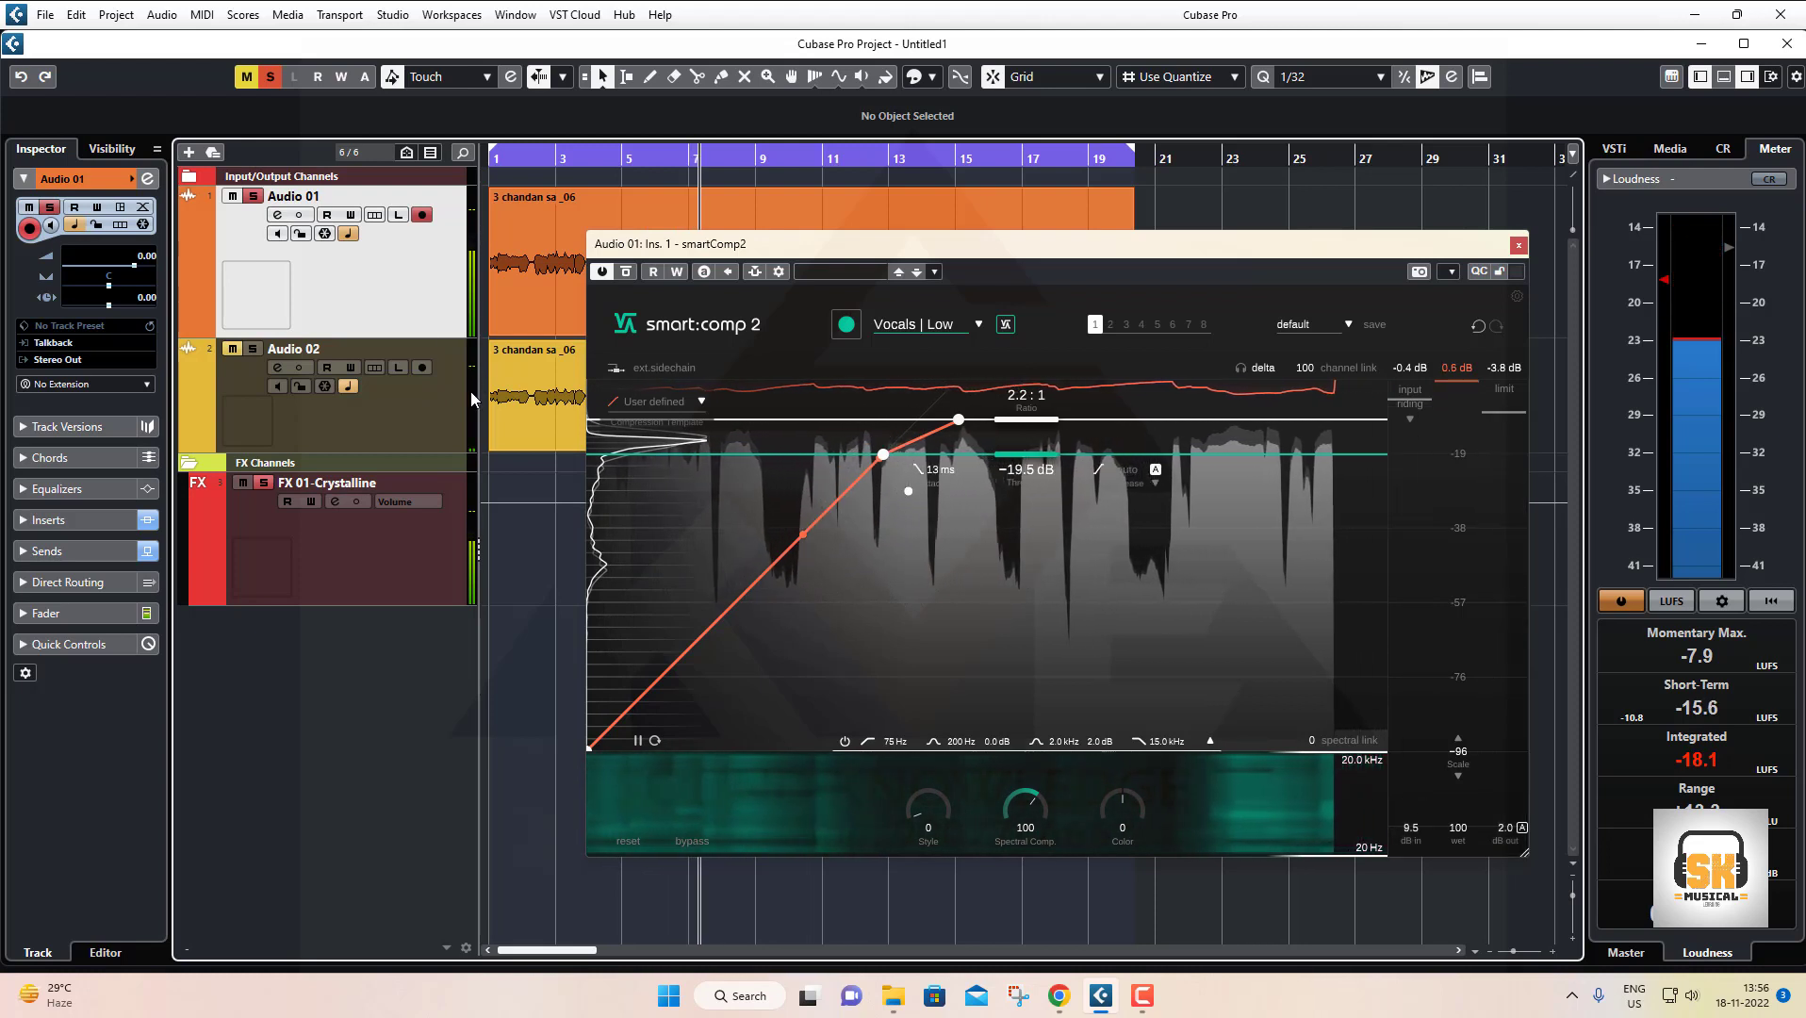
click(370, 387)
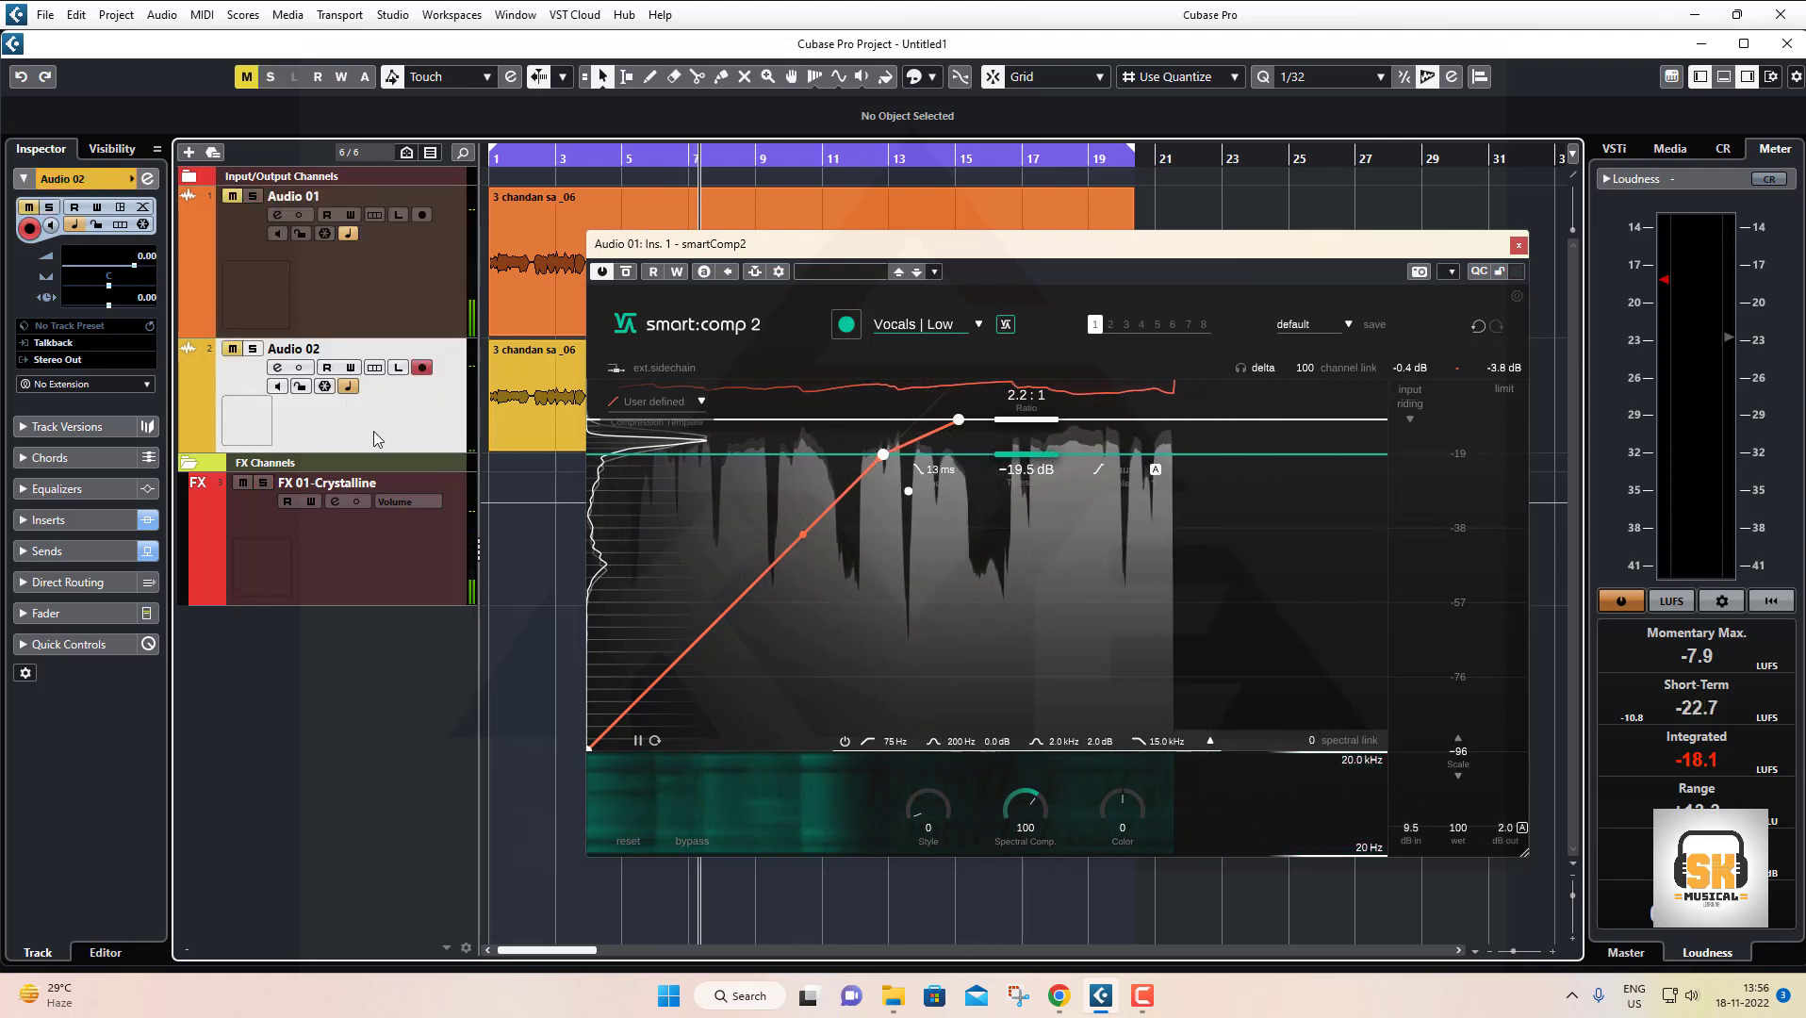
Open Black Box HG-2 from Audio 02's channel settings, review its output level, close the plug-in and resume playback
click(277, 367)
click(479, 509)
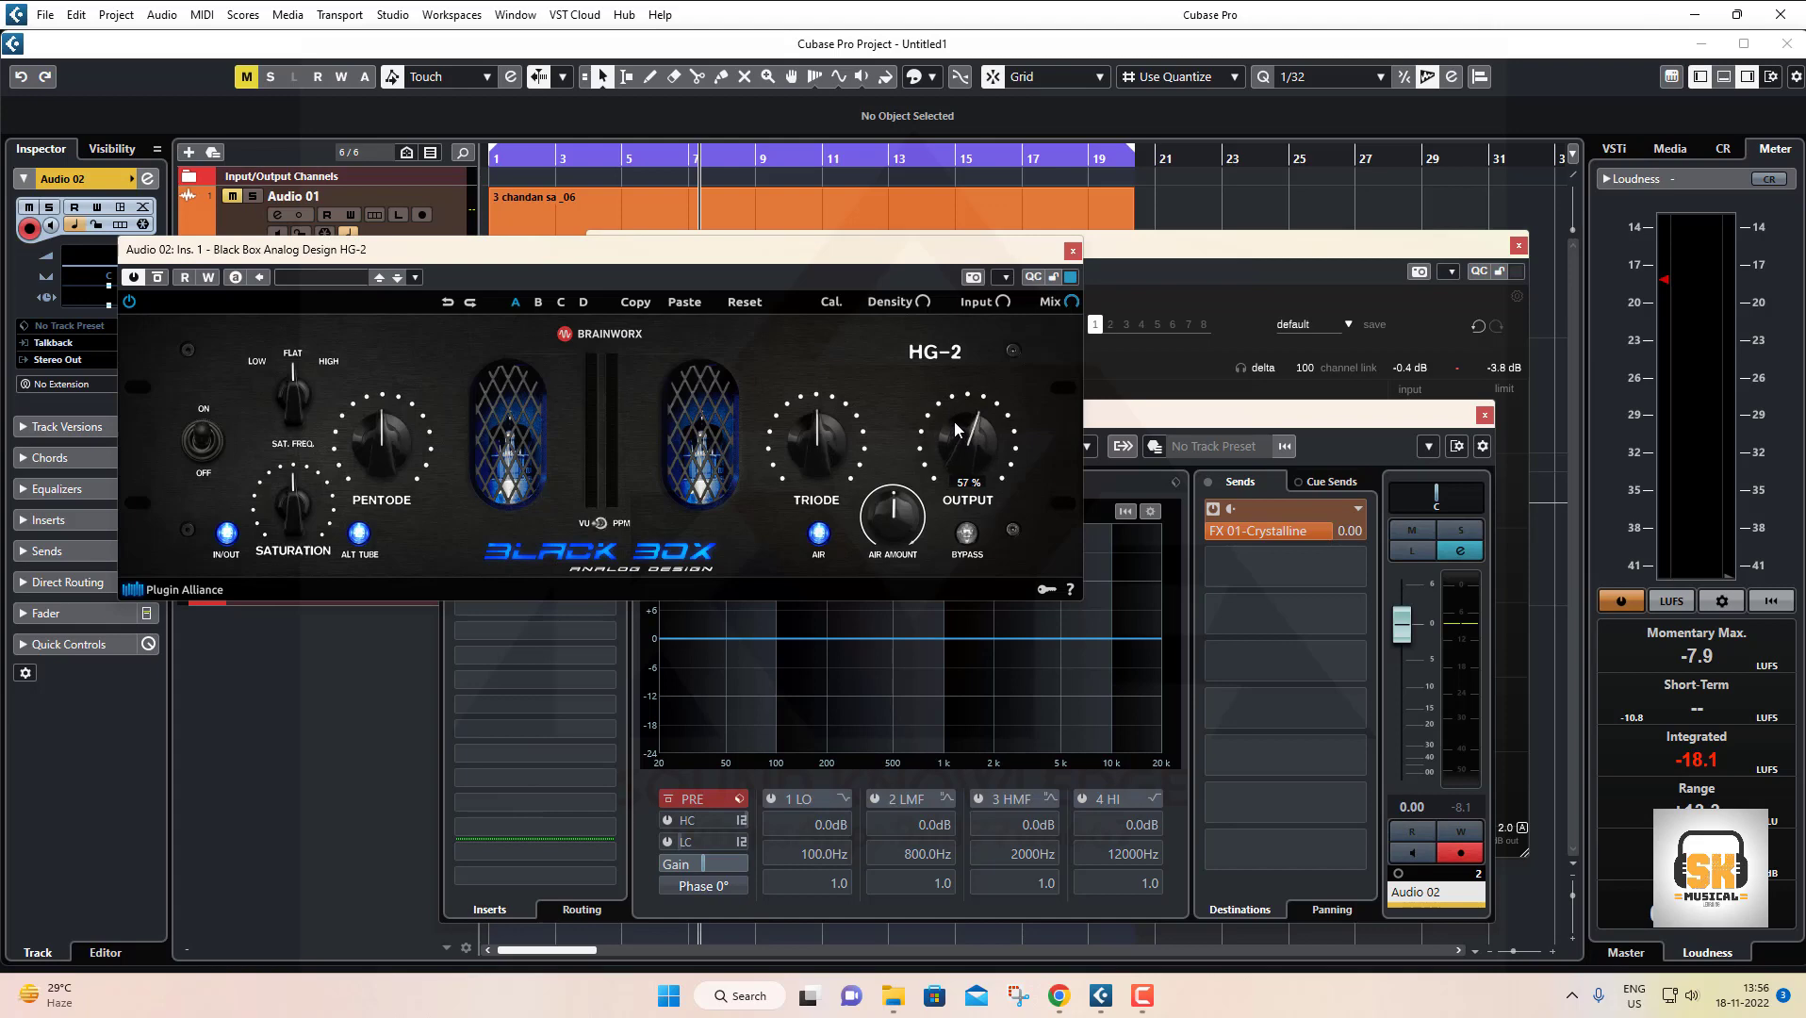
click(1072, 252)
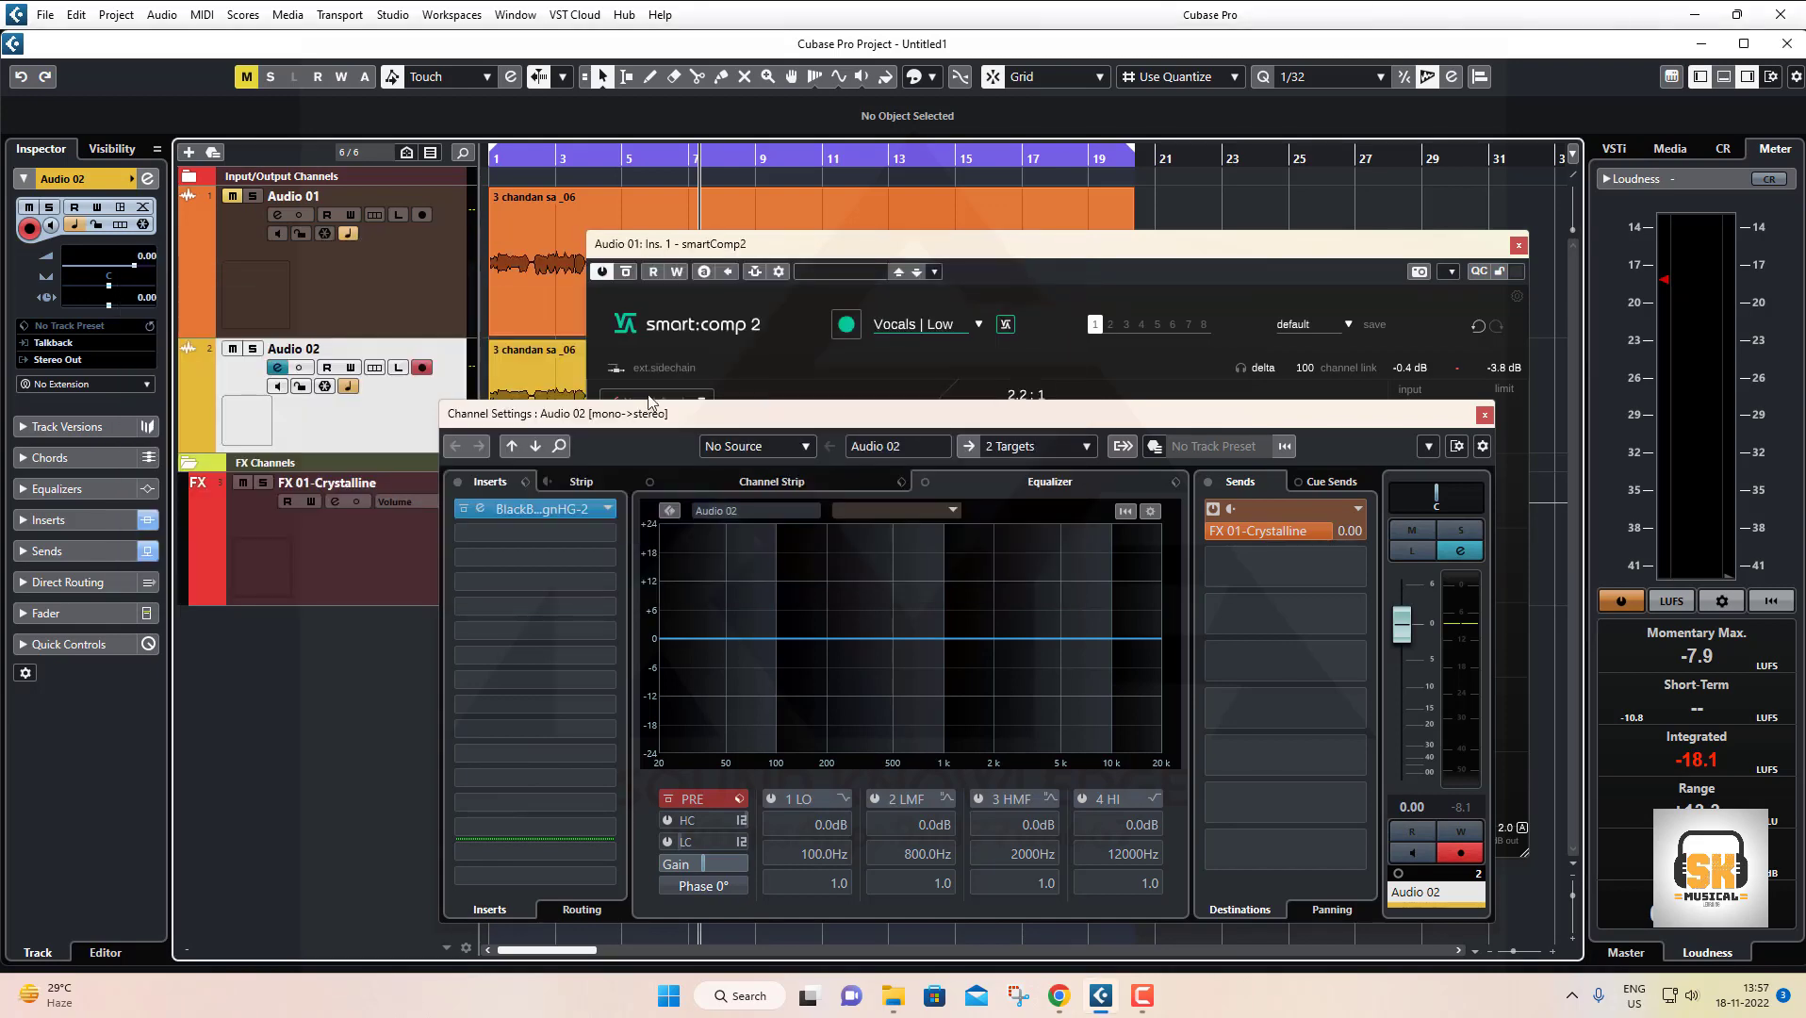
key(space)
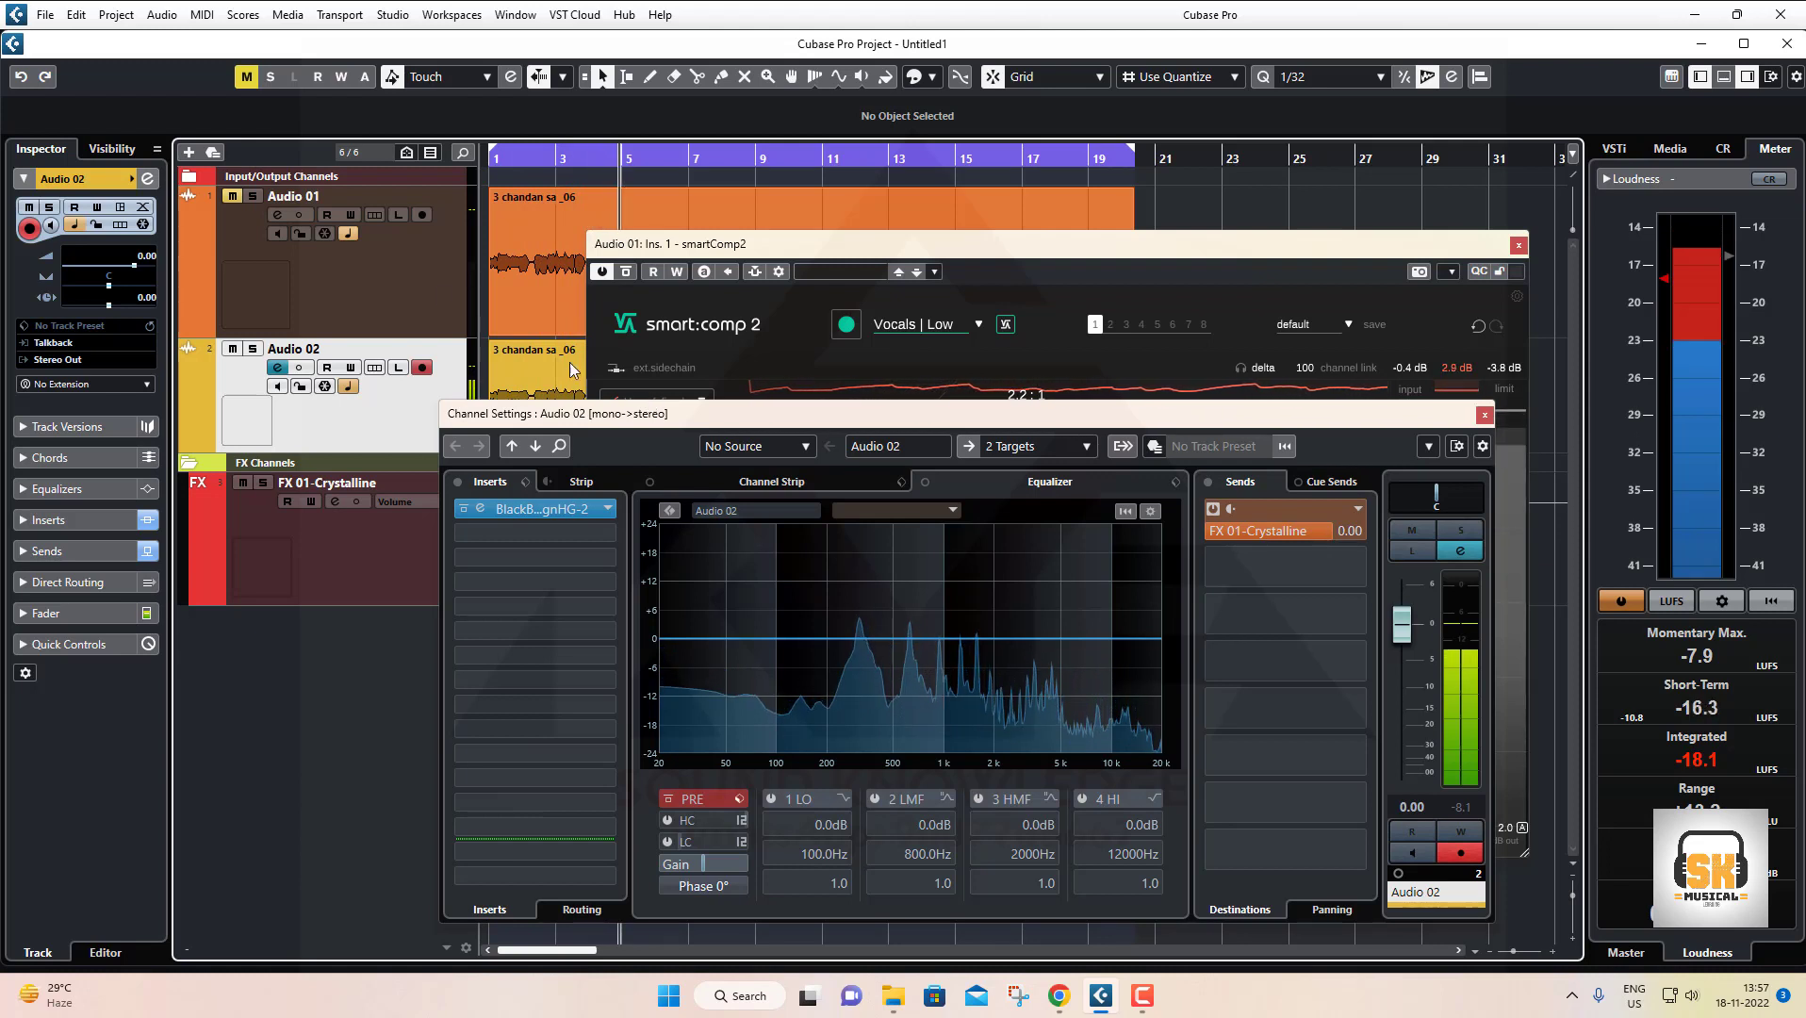
Switch playback from Audio 02 to Audio 01 by swapping their mutes, and close the channel settings to uncover smartComp2
click(232, 197)
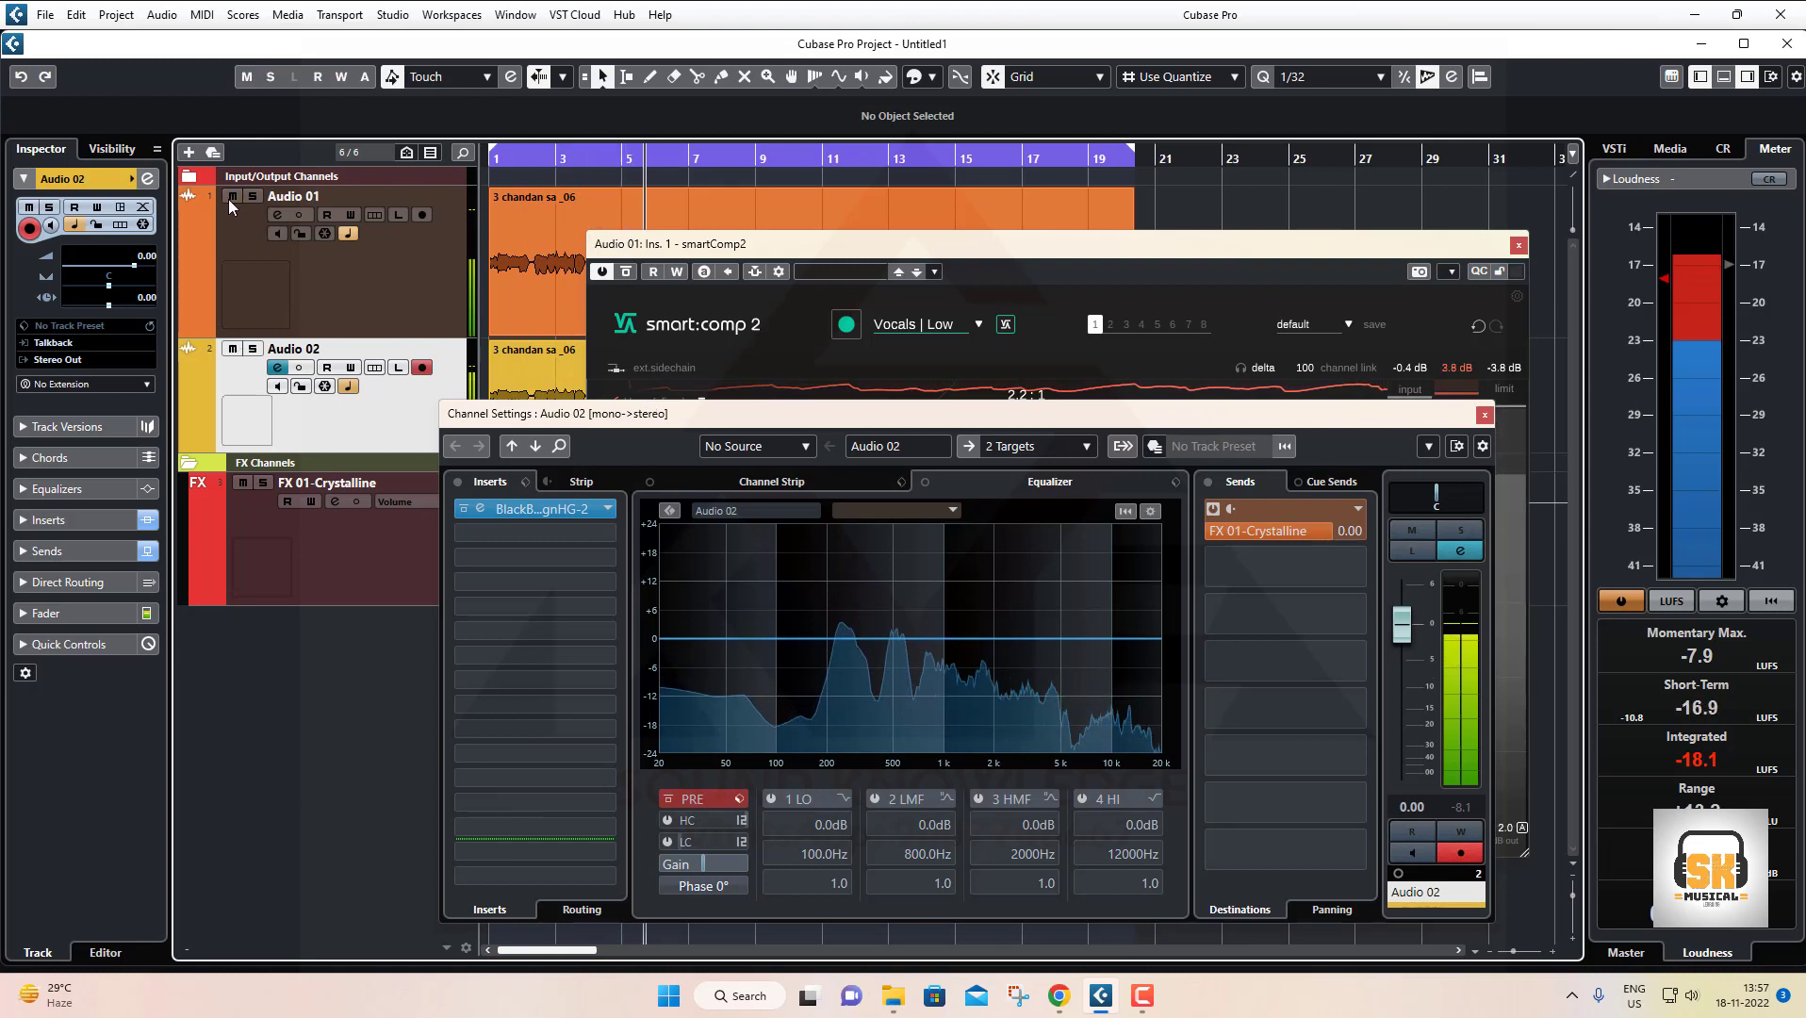
click(232, 349)
click(370, 284)
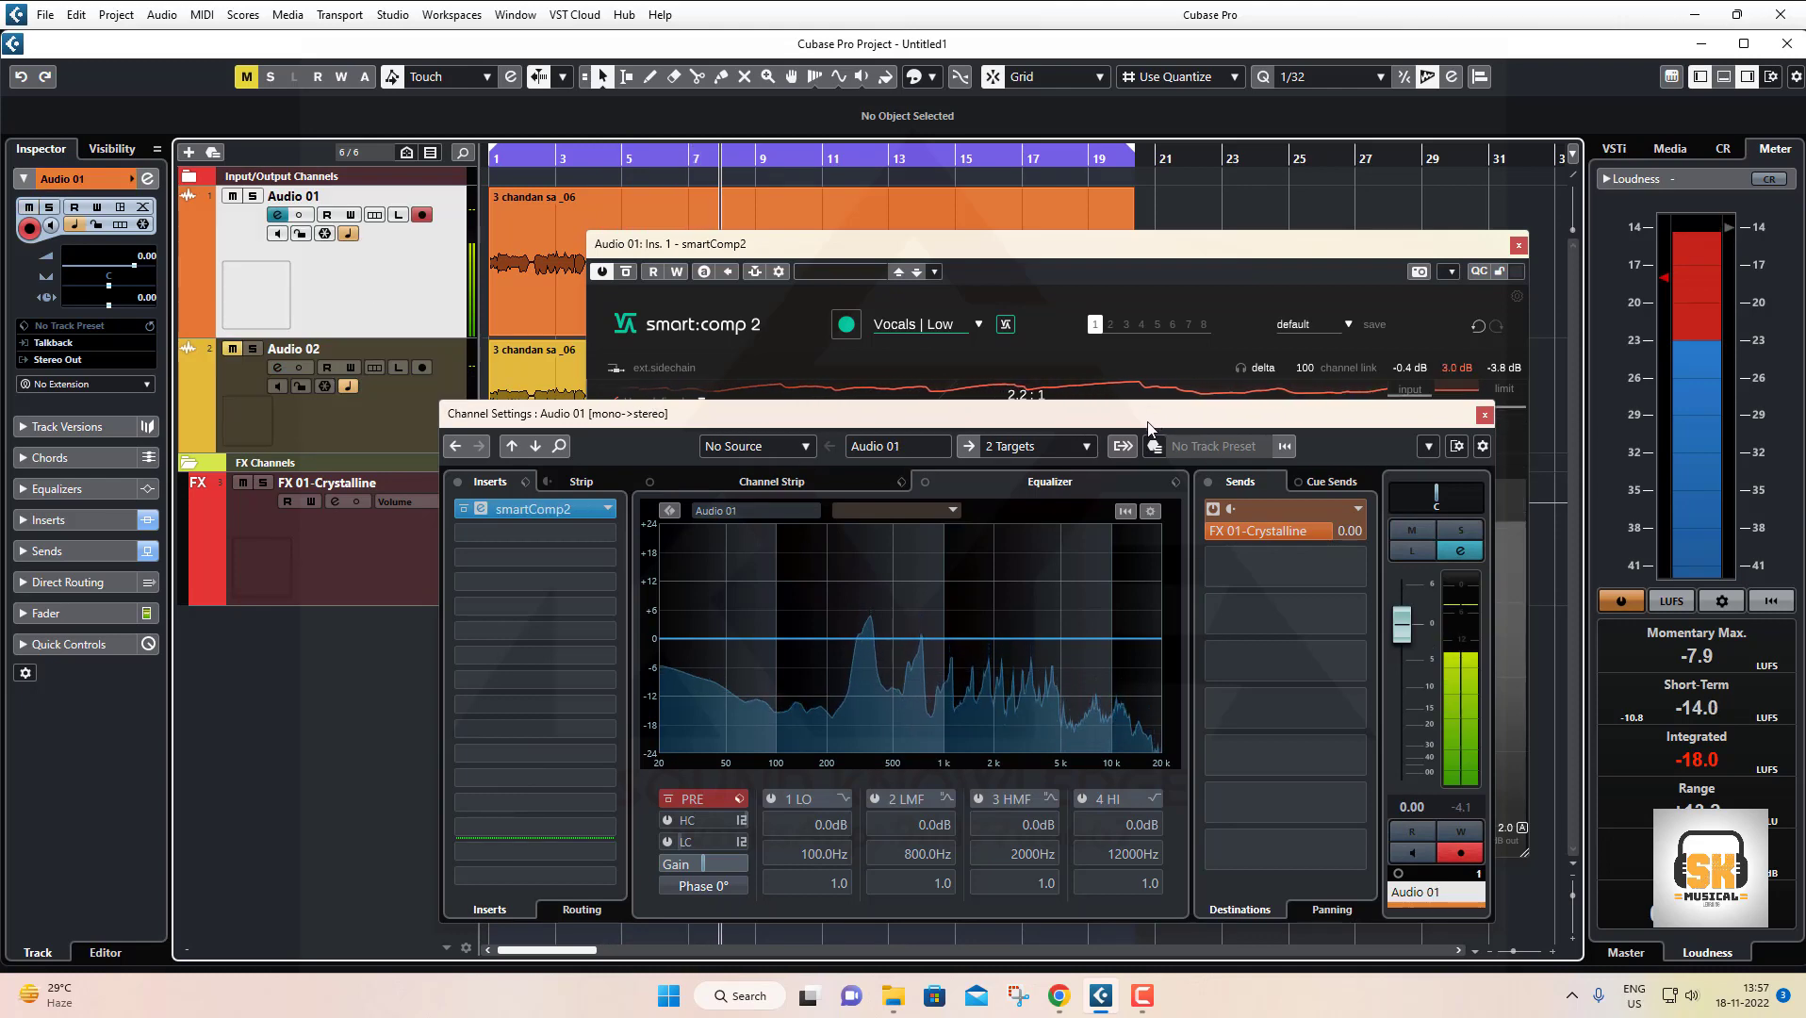
drag(1176, 408, 883, 286)
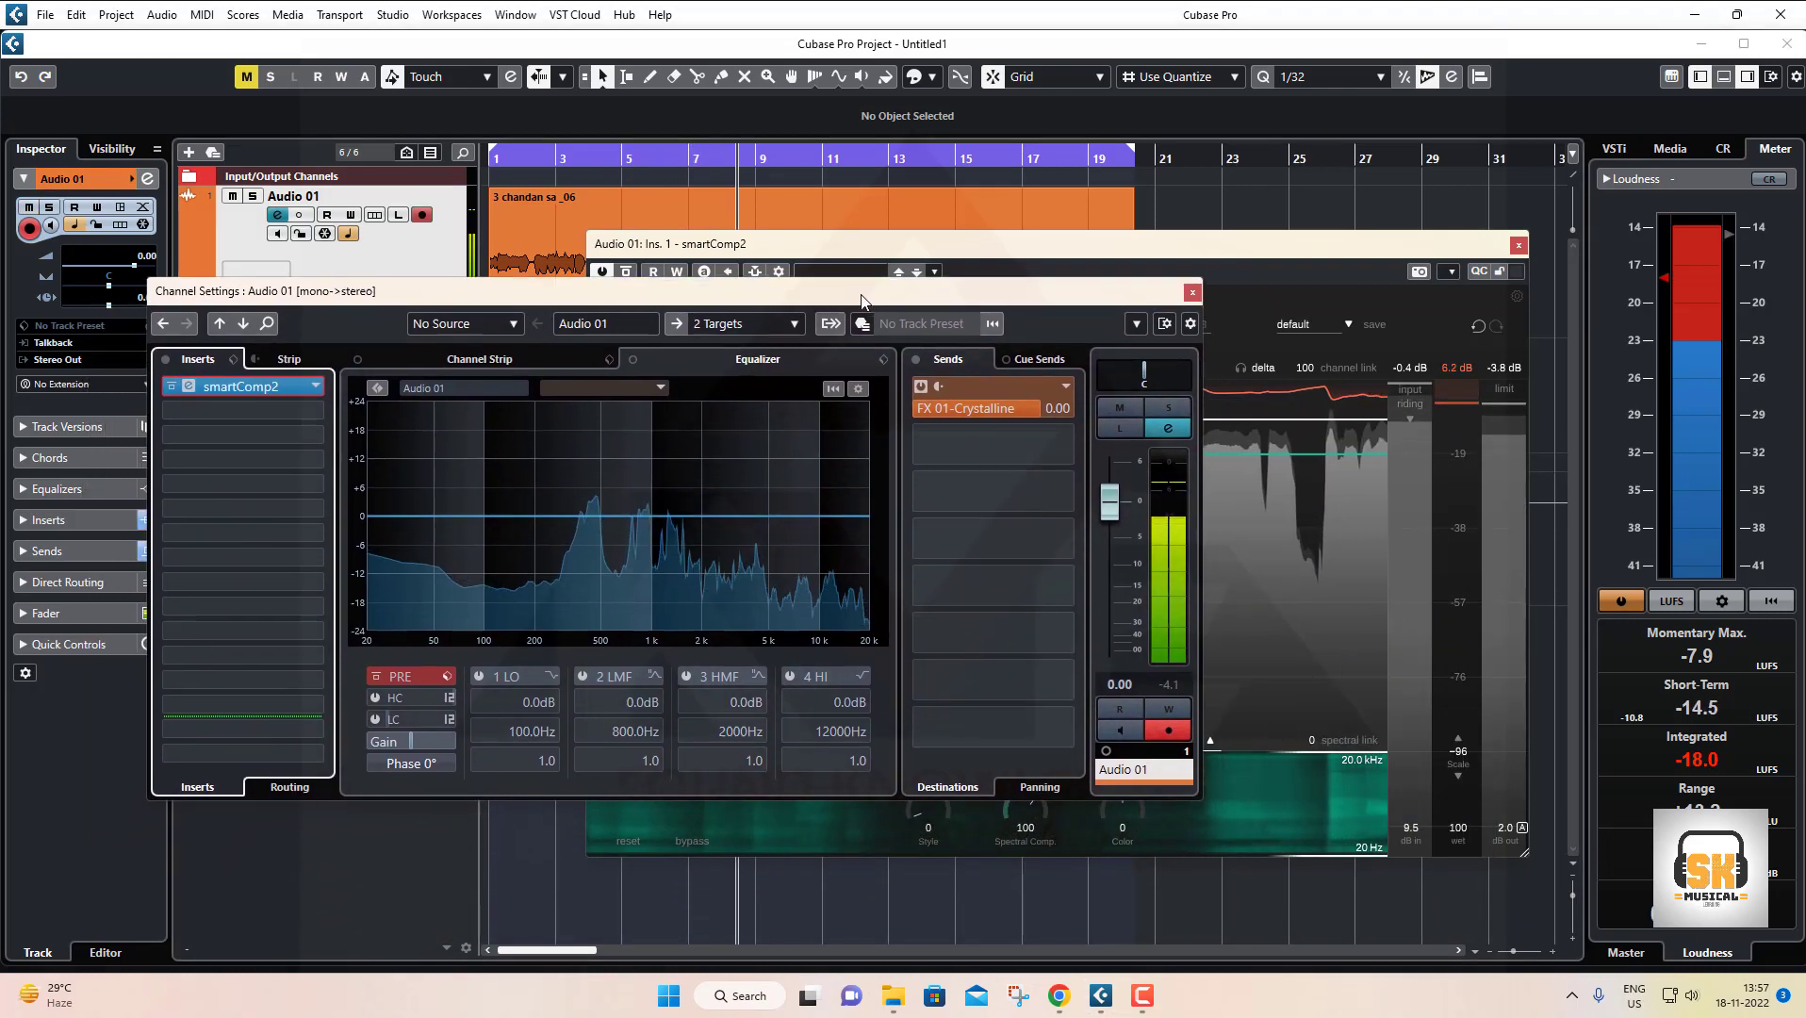
click(1191, 296)
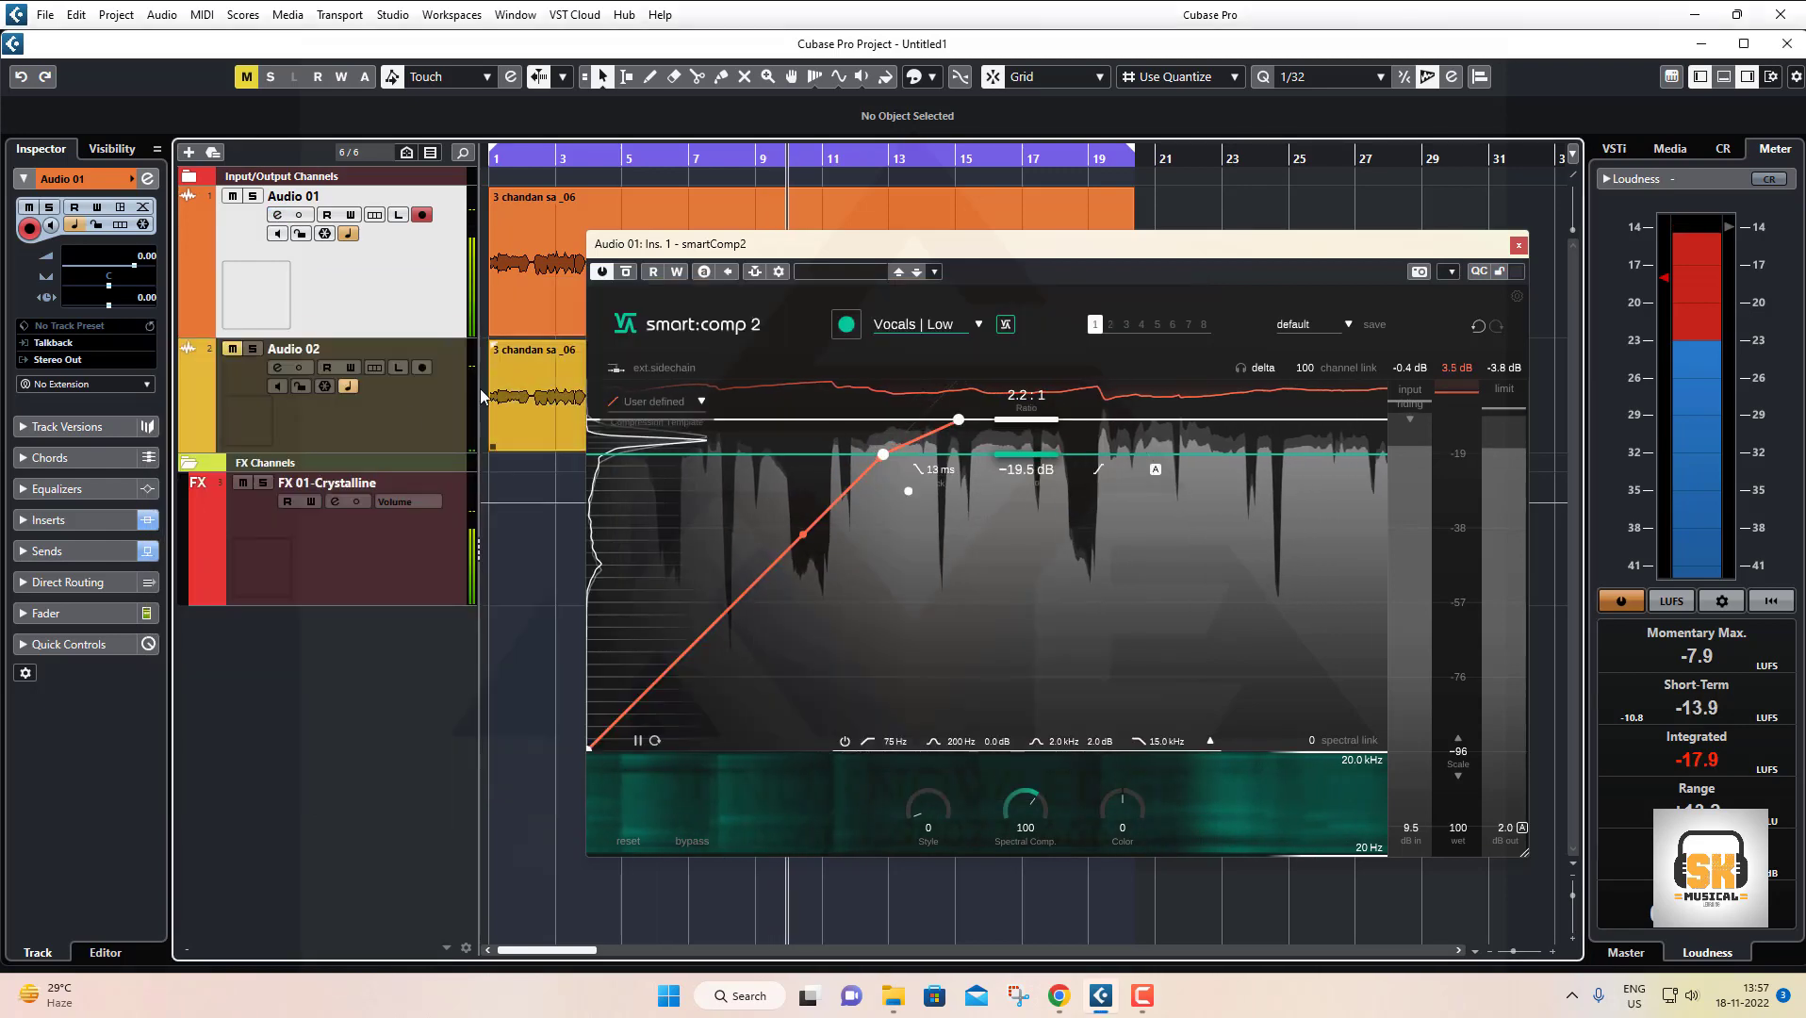
Alternate between Audio 02 and Audio 01 during playback to compare the HG-2 vocal with the smartComp2 vocal
click(246, 358)
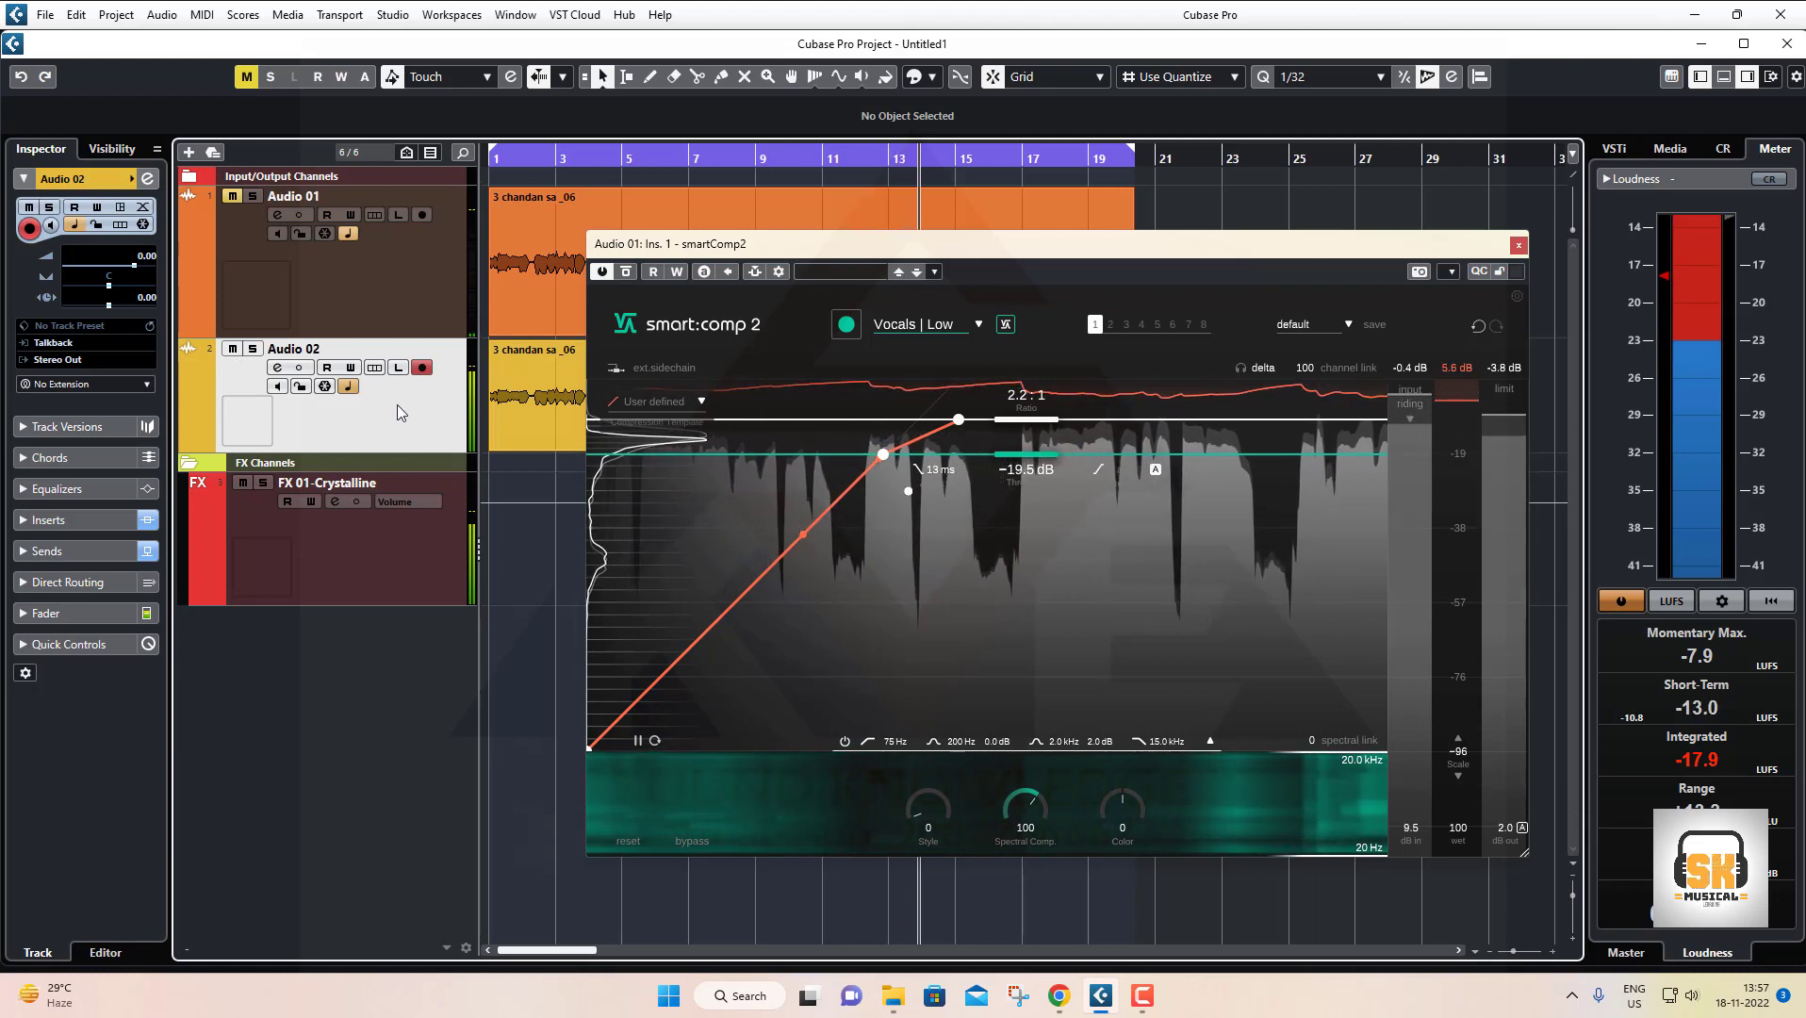
click(290, 241)
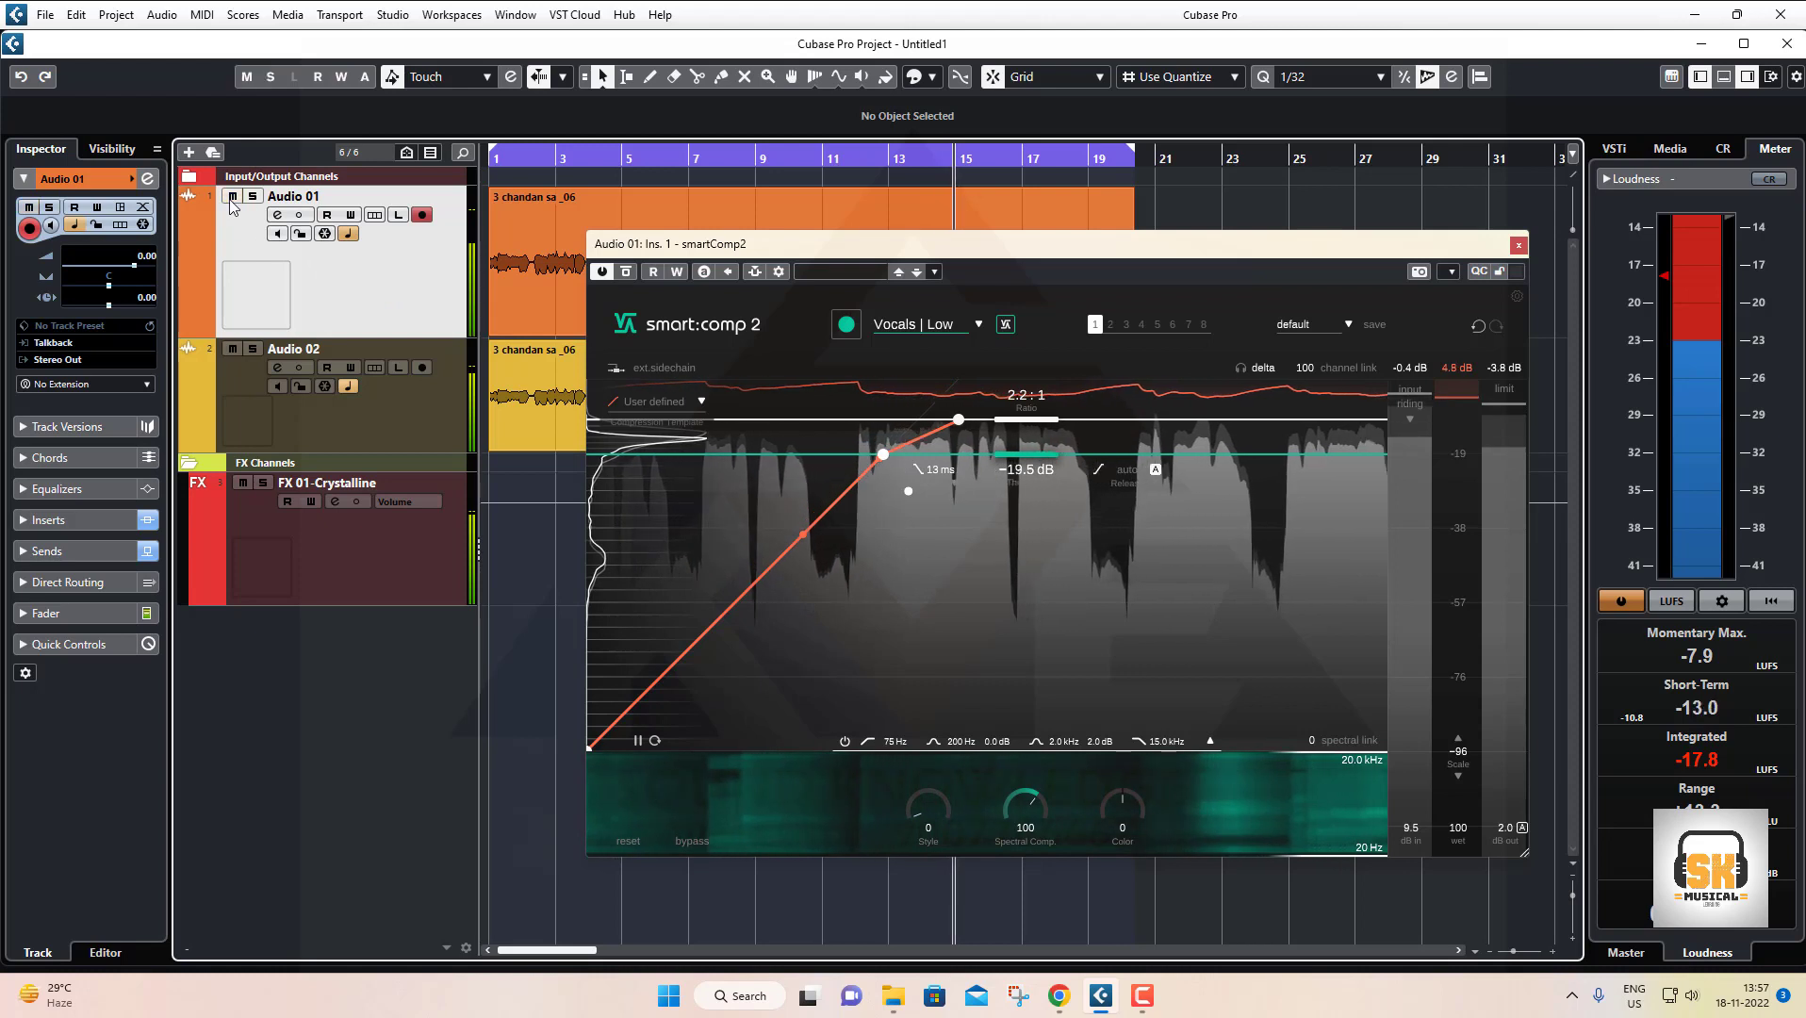
click(427, 431)
click(405, 301)
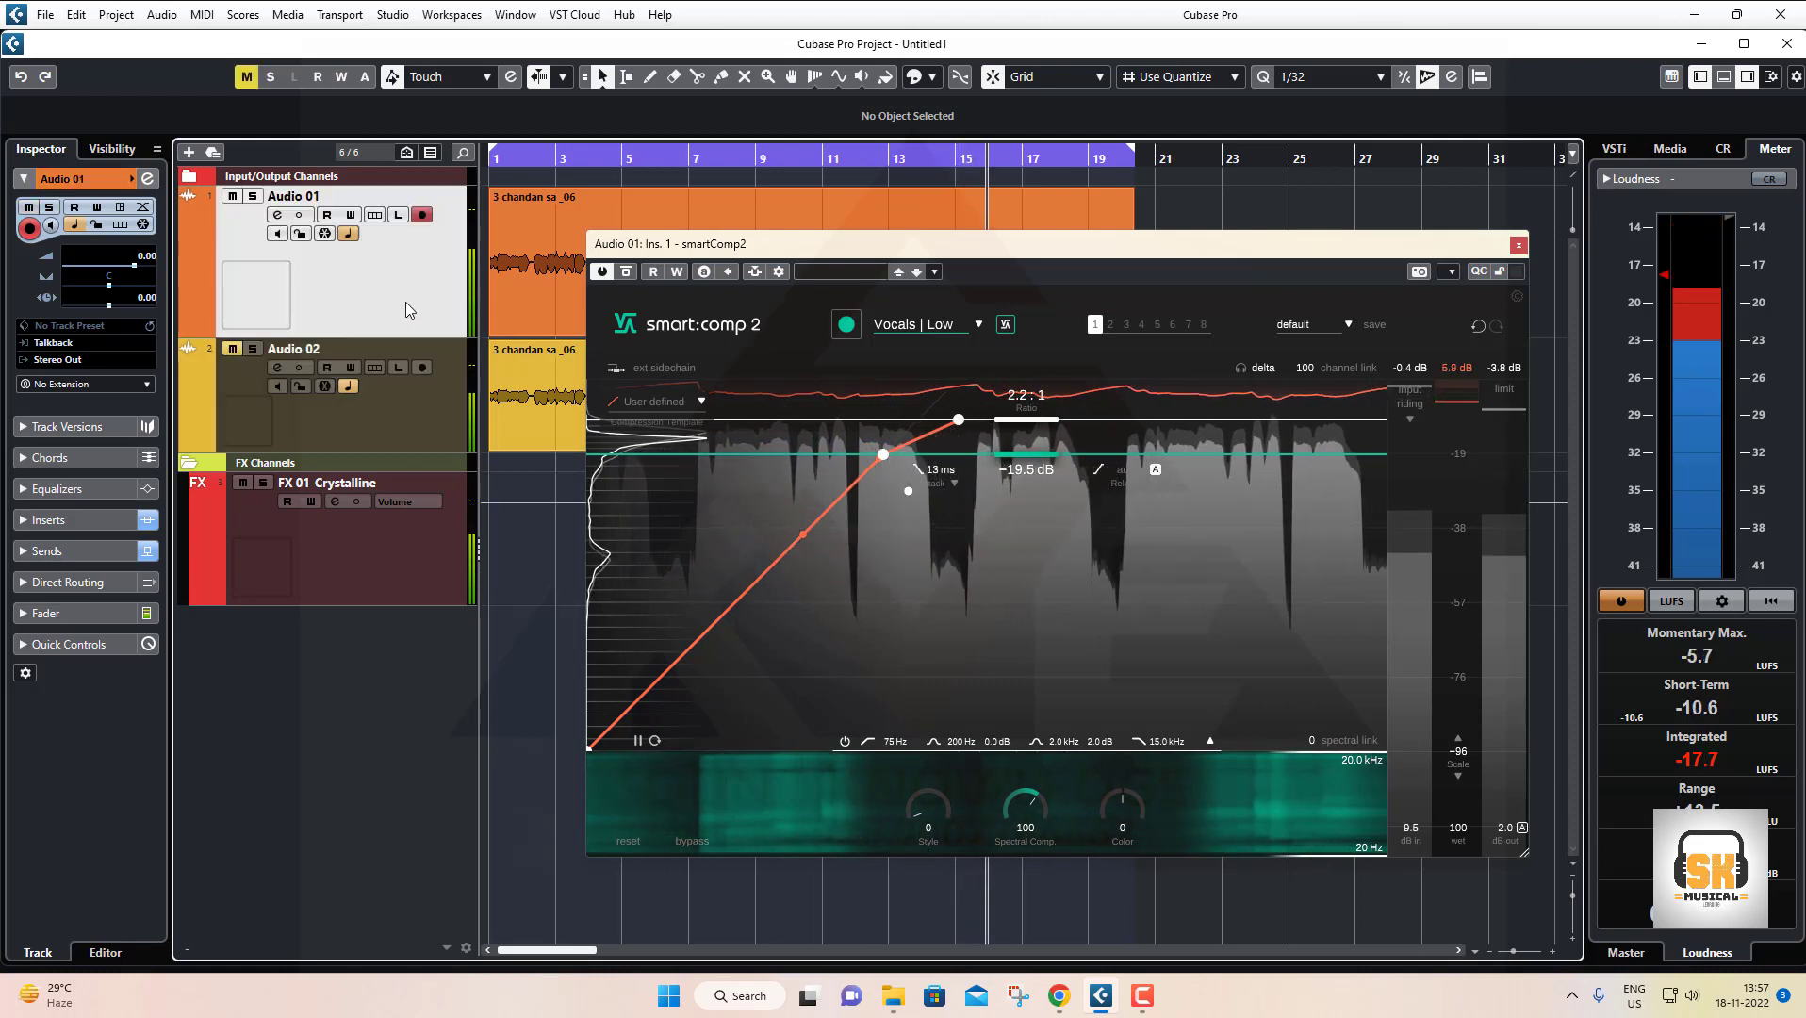